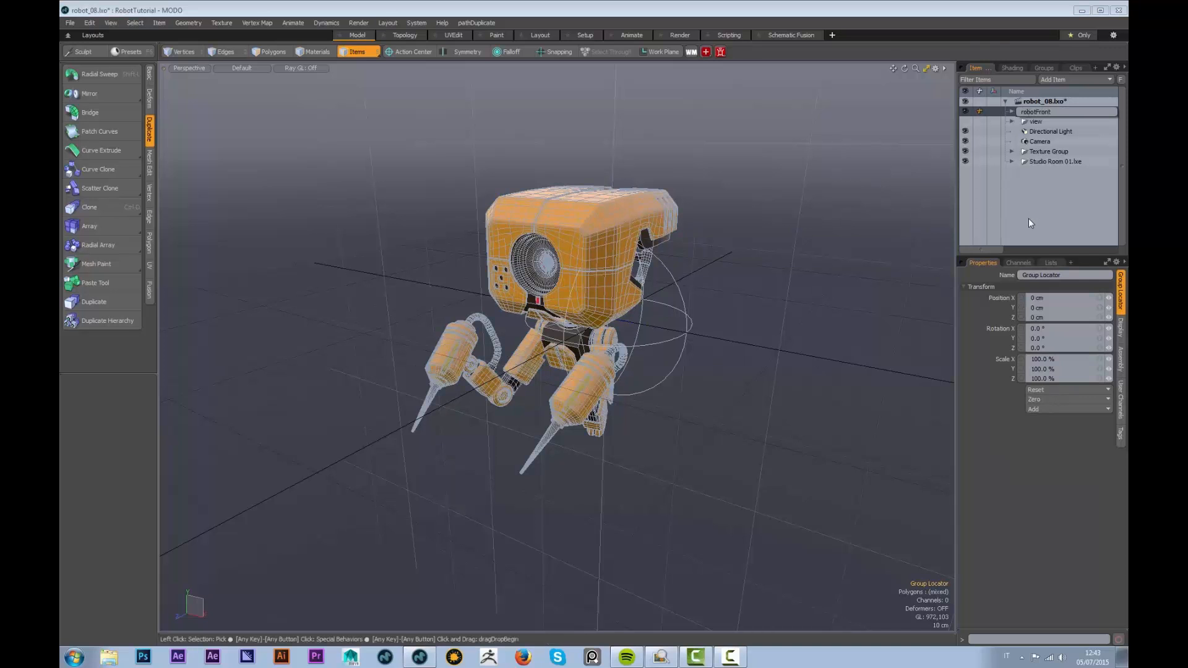
# Name the group locator robotFront and check that it holds the meshes, head and arms
pyautogui.press('Return')
pyautogui.click(1012, 111)
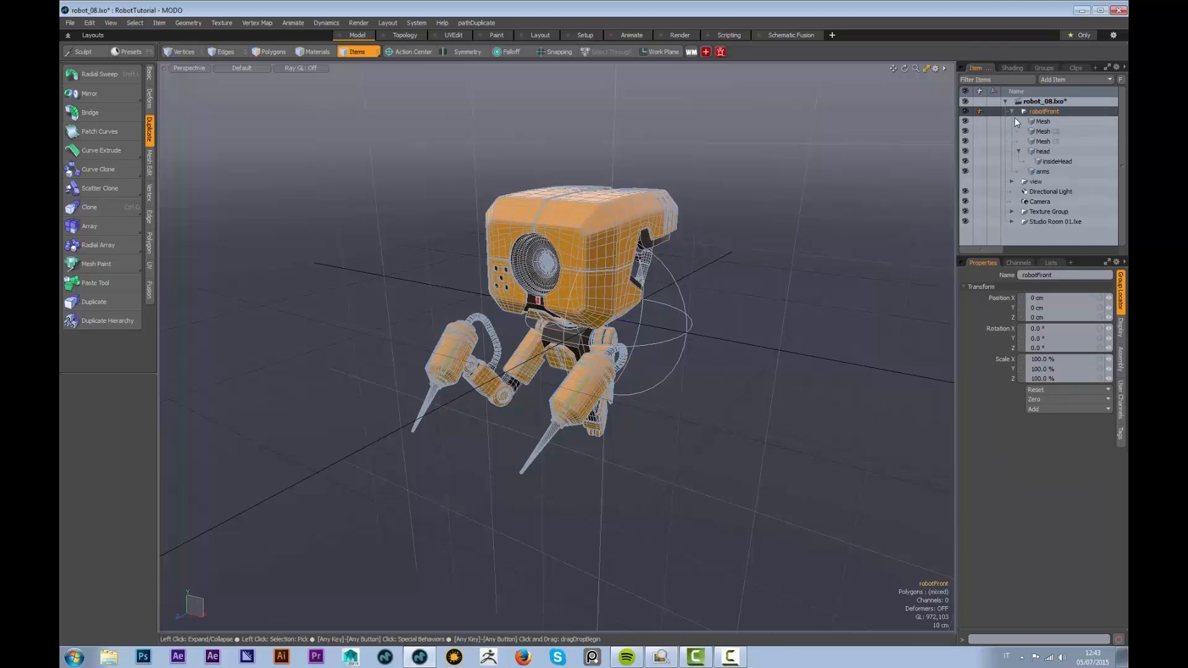
pyautogui.click(1013, 111)
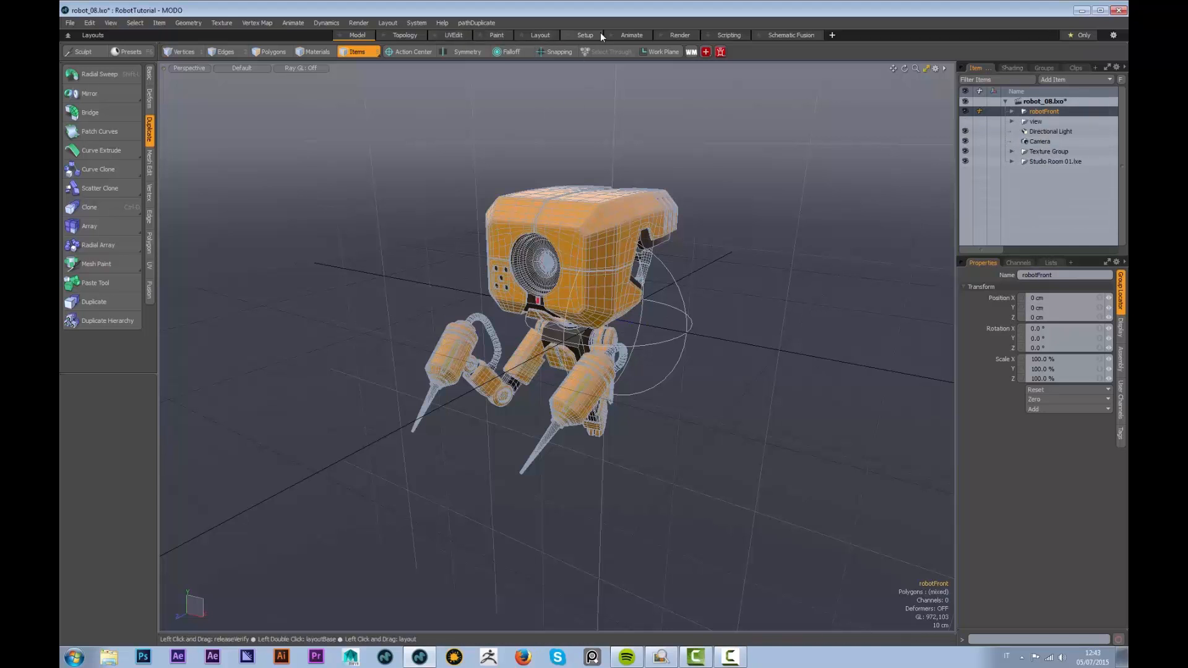
# Switch to the Render layout, reframe the robot and light it with the studio room HDR environment
pyautogui.click(680, 34)
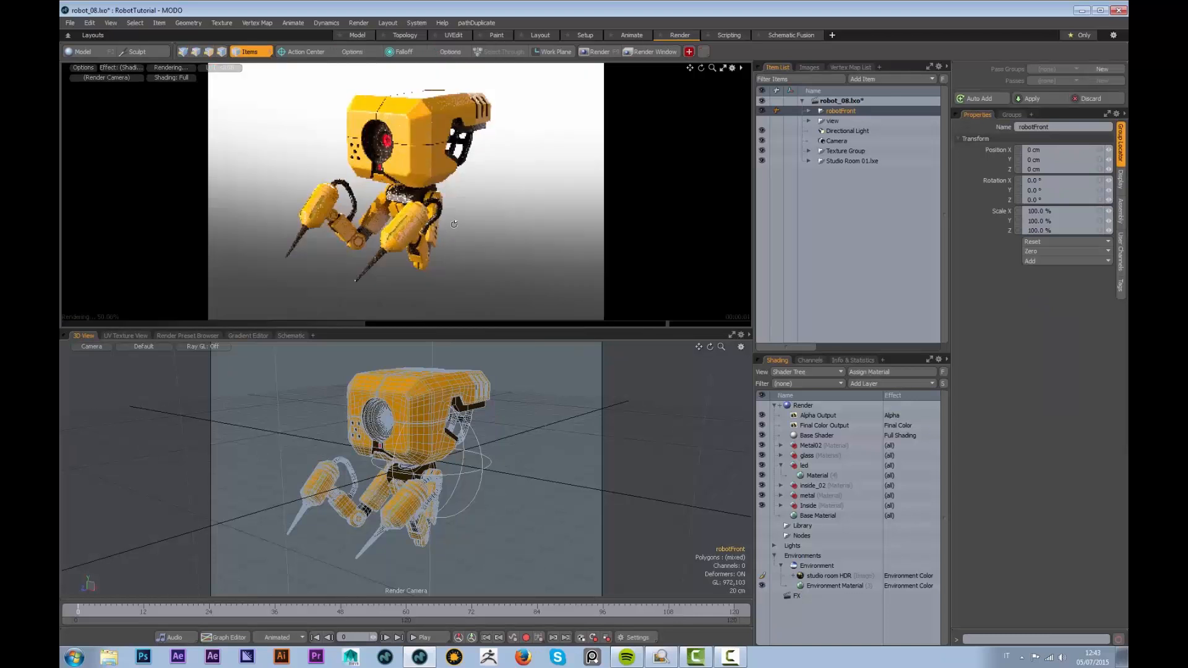
pyautogui.keyDown('alt'); pyautogui.moveTo(435, 226); pyautogui.dragTo(423, 196); pyautogui.keyUp('alt')
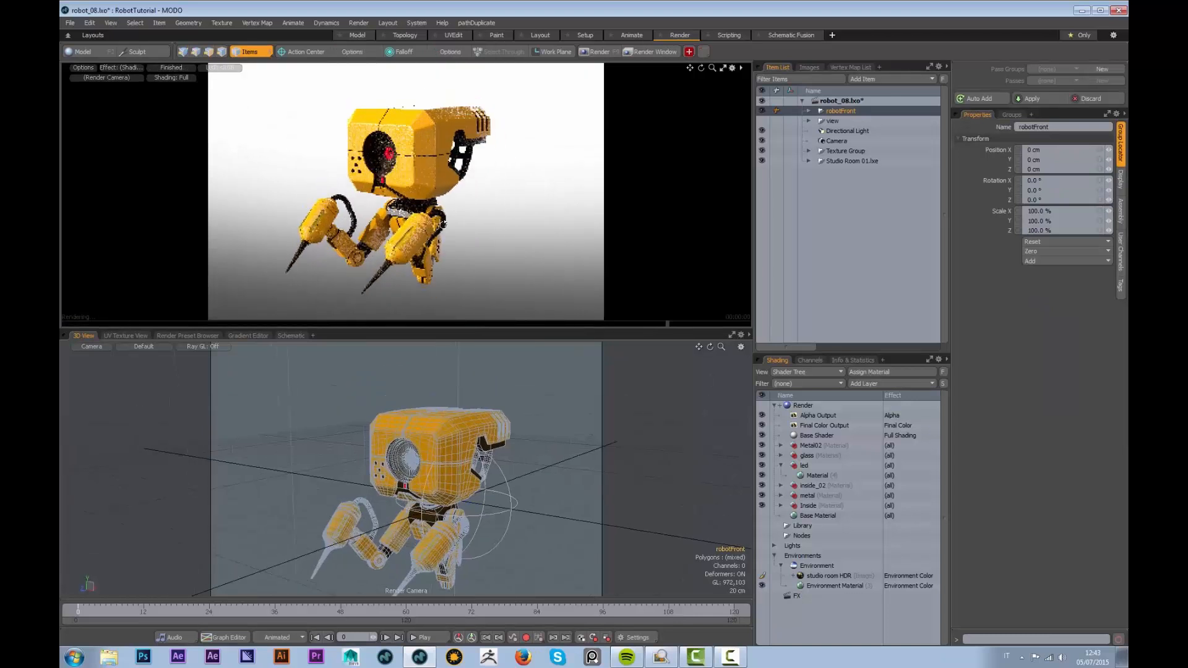
pyautogui.click(822, 577)
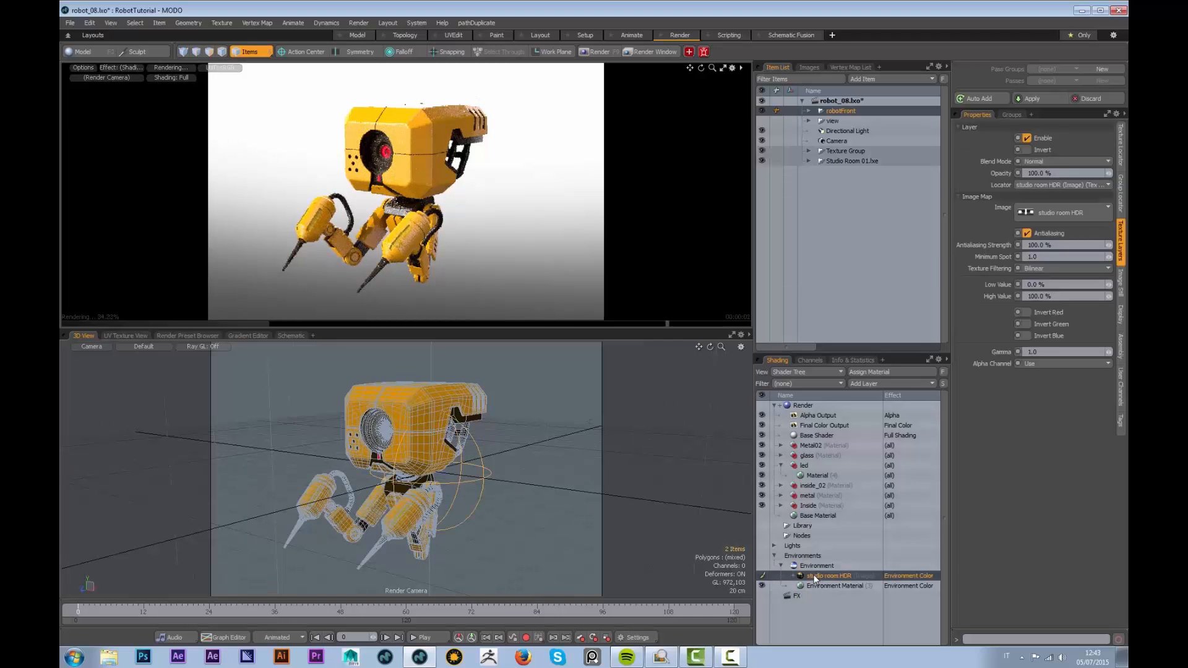
pyautogui.press('F6')
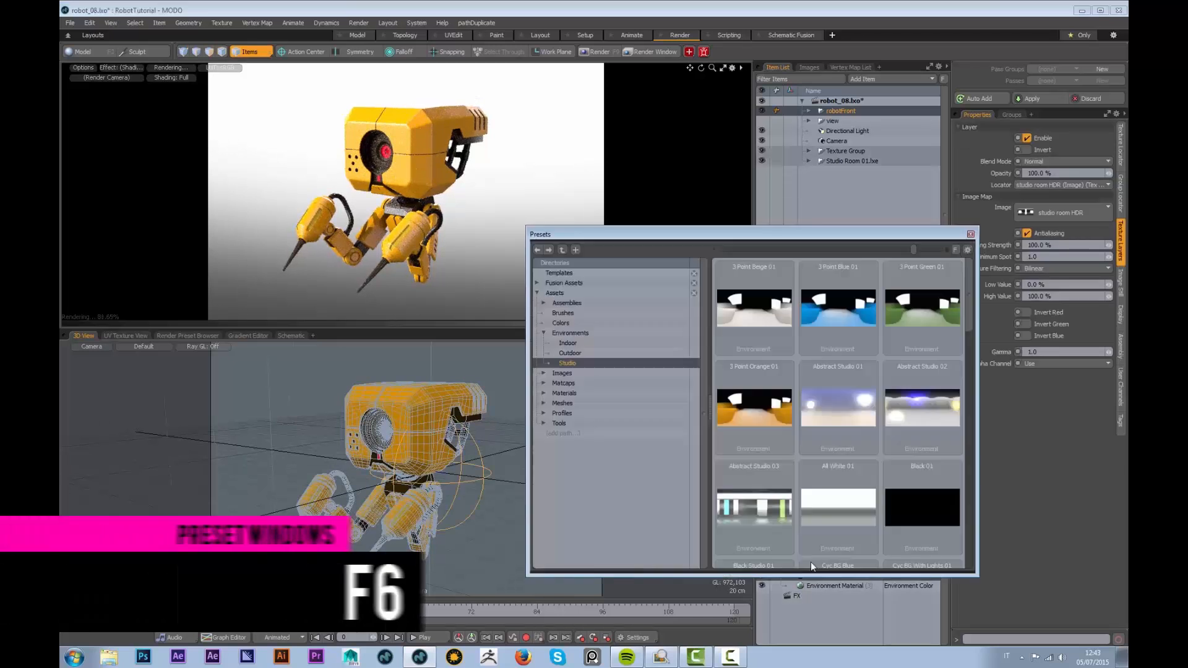
pyautogui.scroll(-5, 961, 410)
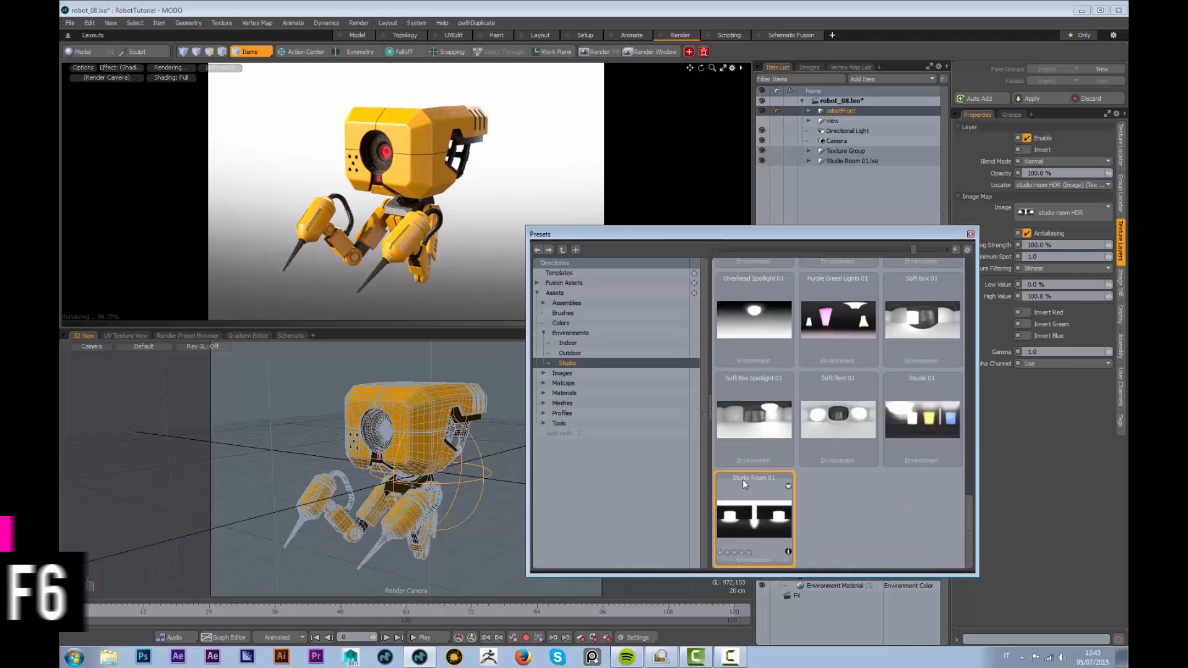
pyautogui.click(971, 234)
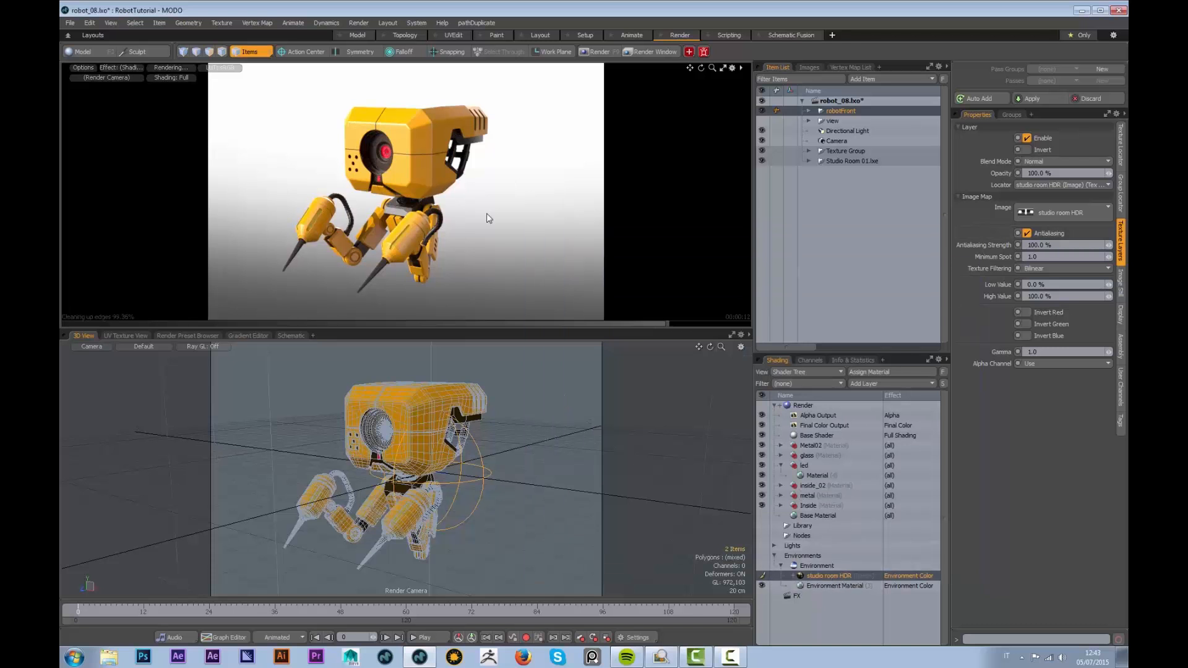
# Select the metal material's Material item in the Shader Tree, collapsing led
pyautogui.keyDown('alt'); pyautogui.moveTo(394, 253); pyautogui.dragTo(495, 209); pyautogui.keyUp('alt')
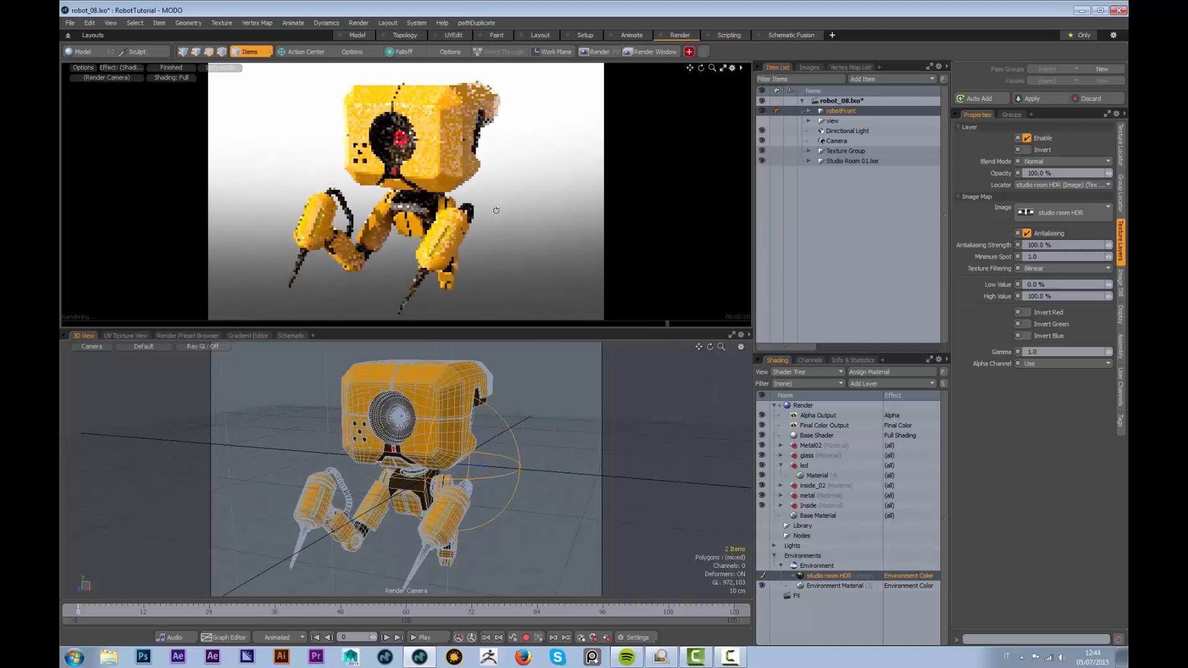
pyautogui.click(781, 465)
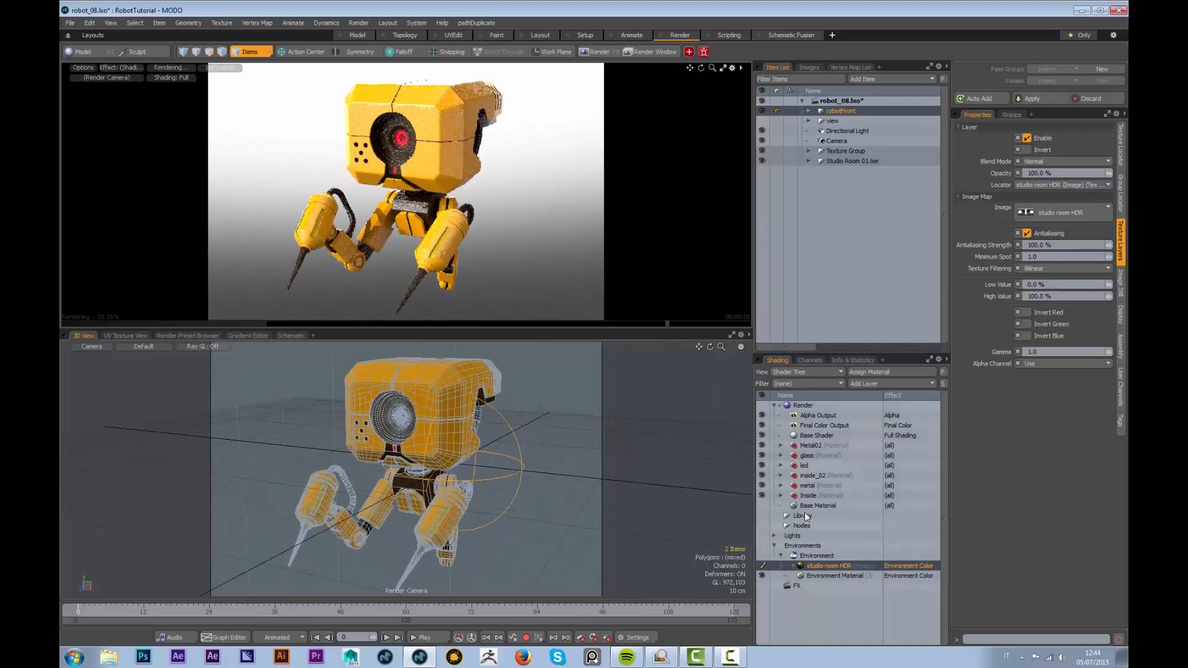
pyautogui.click(781, 485)
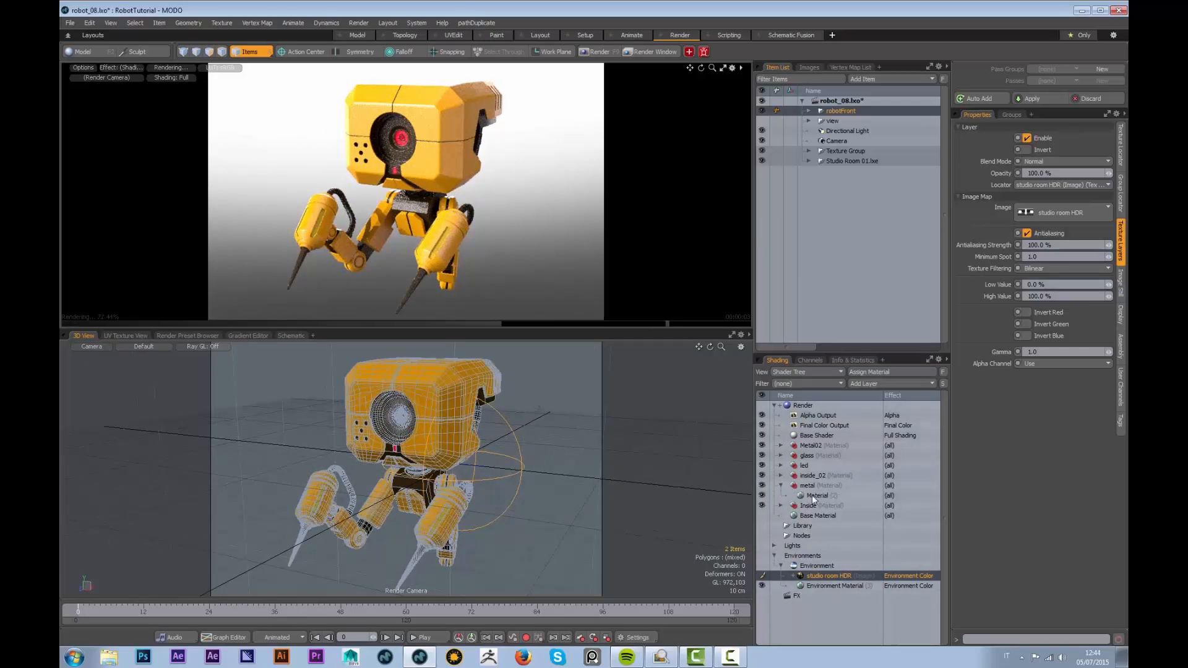
pyautogui.click(816, 497)
# Add GrungeTexture from the project's Images folder as an image map layer on metal
pyautogui.click(887, 383)
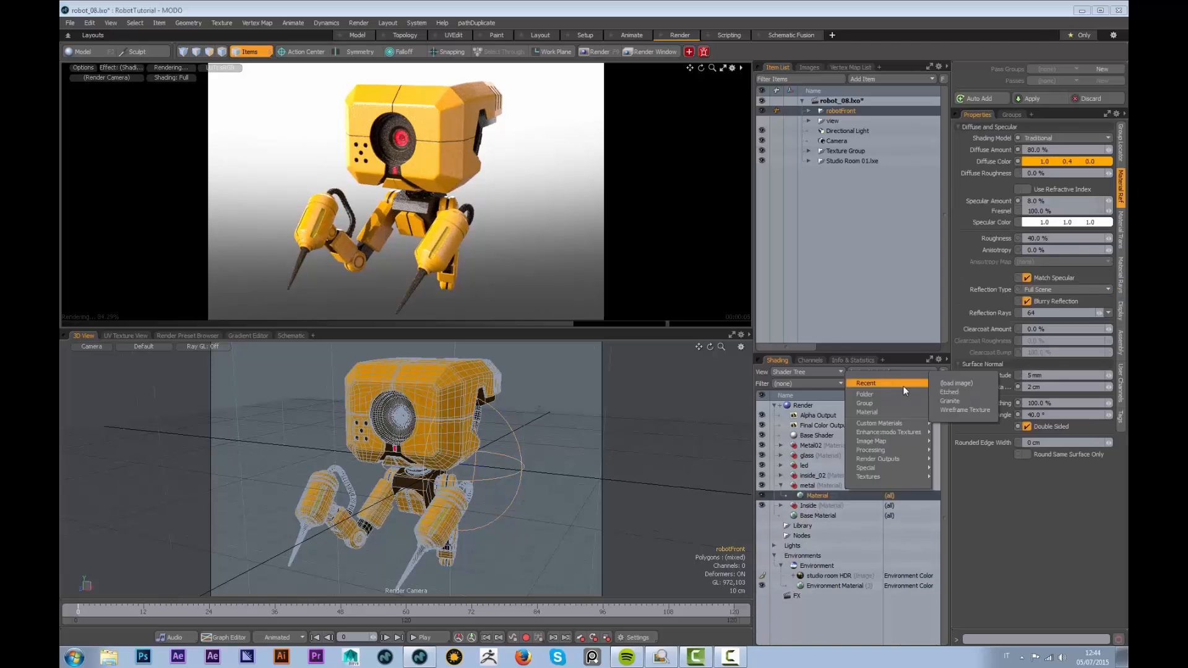
pyautogui.moveTo(876, 424)
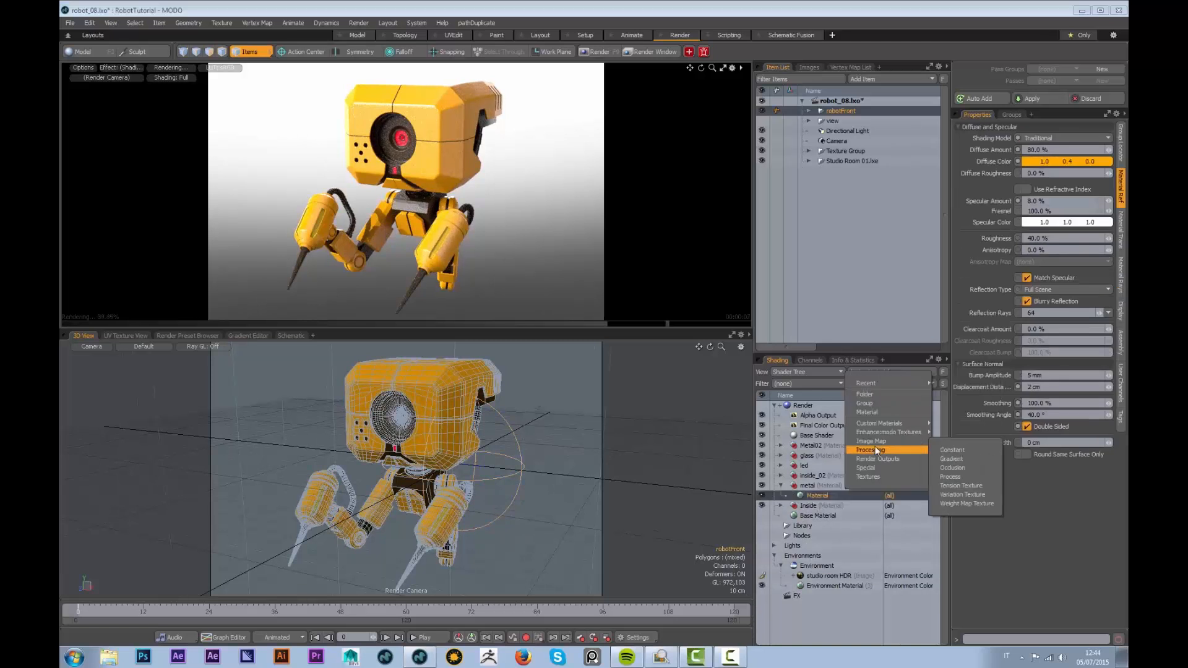
pyautogui.click(963, 441)
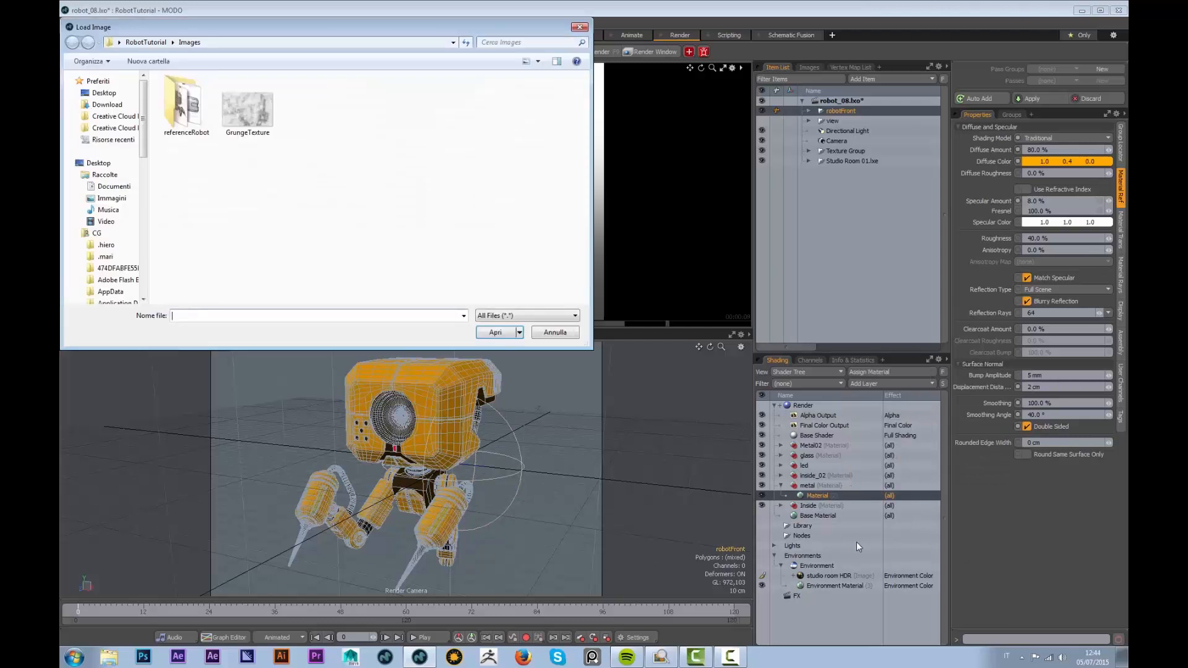
pyautogui.click(146, 42)
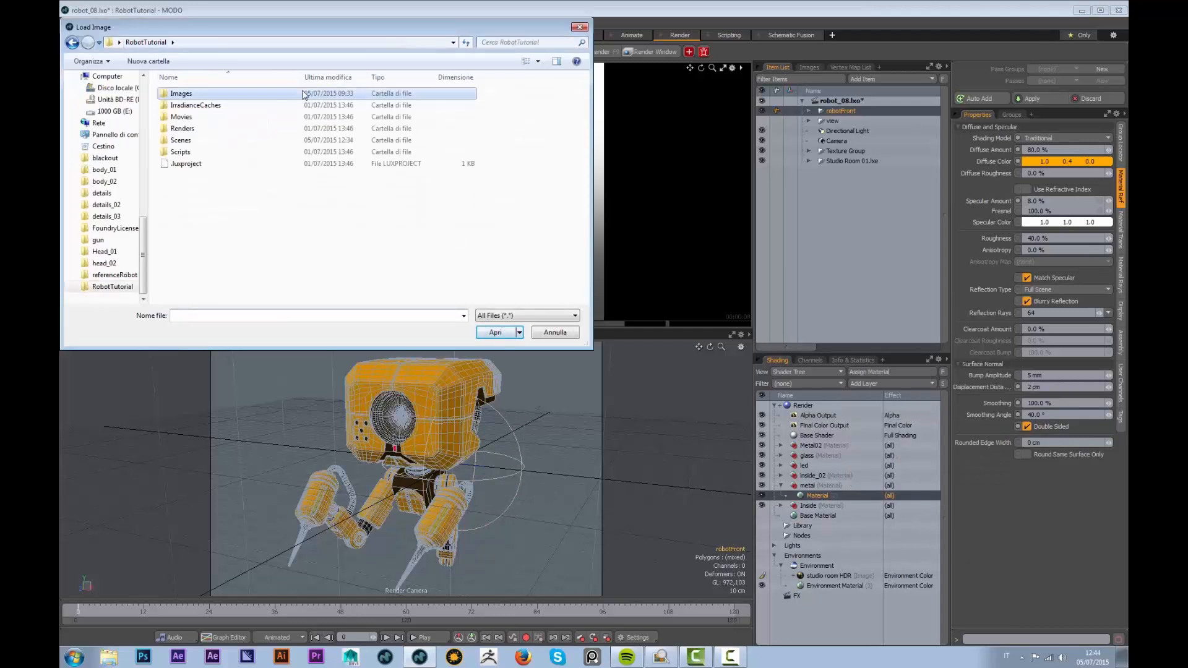
pyautogui.doubleClick(187, 94)
pyautogui.click(258, 125)
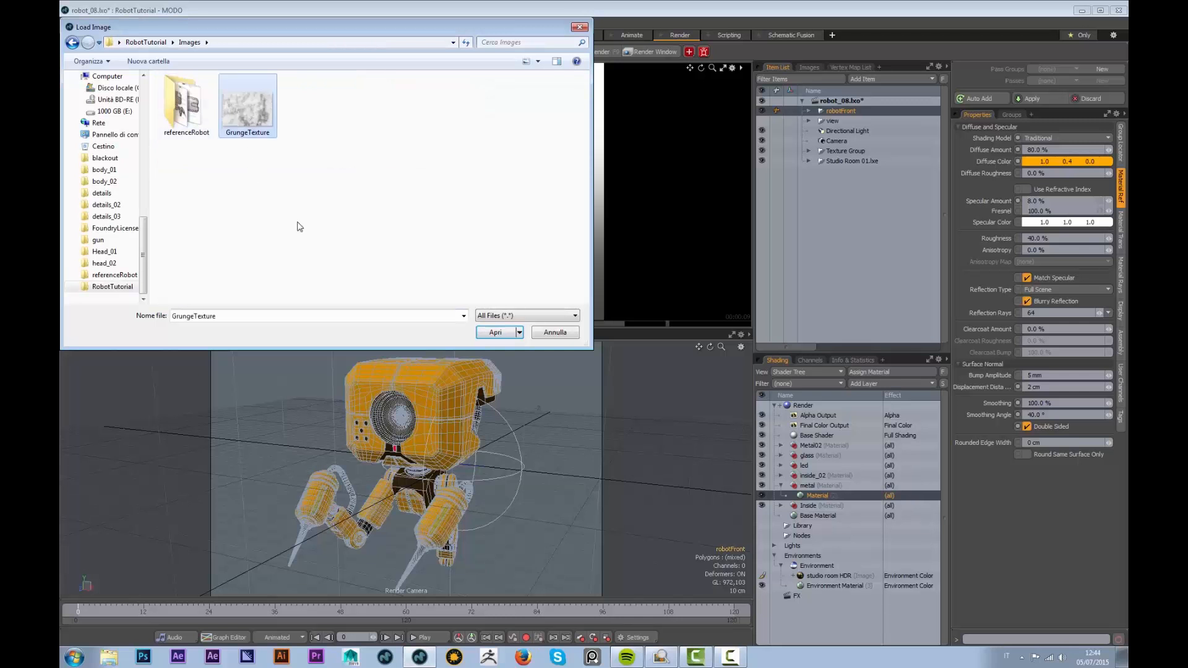
pyautogui.click(497, 333)
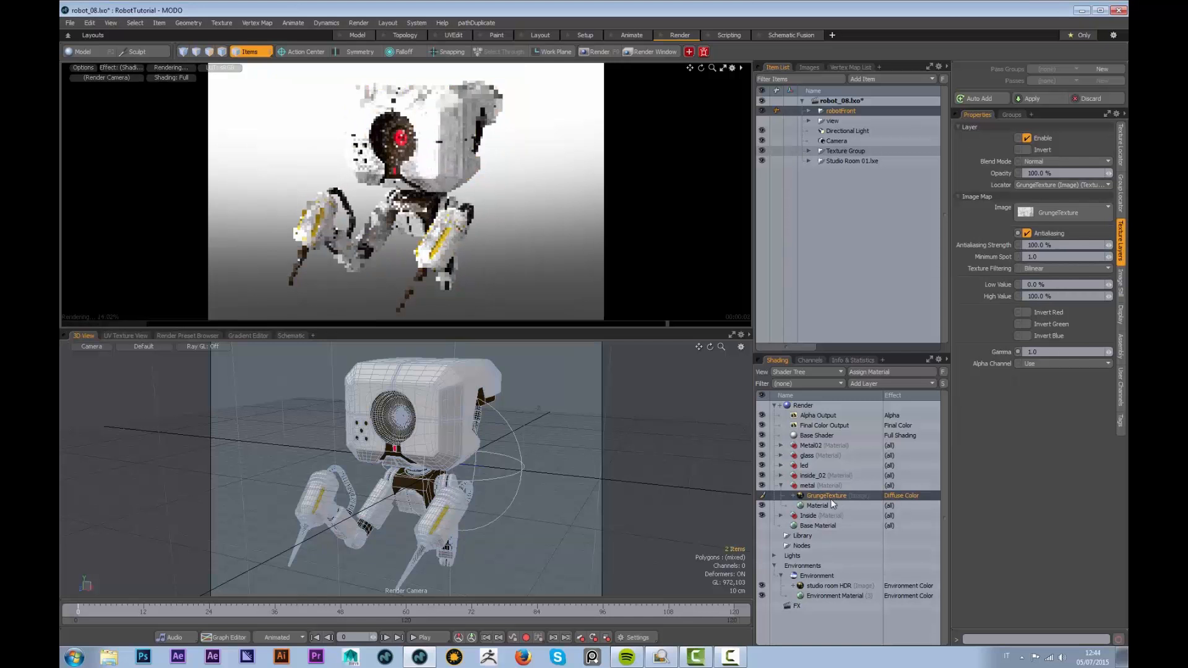
# Set the GrungeTexture layer's projection type to Solid
pyautogui.click(1119, 168)
pyautogui.click(1034, 290)
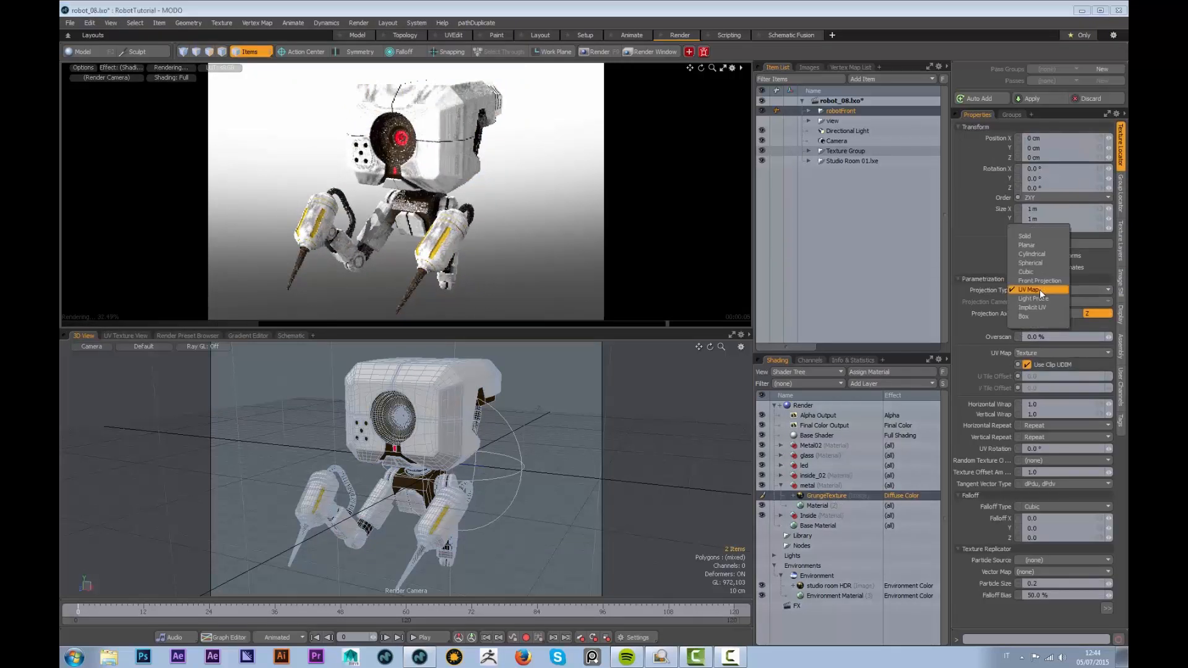
pyautogui.click(1038, 238)
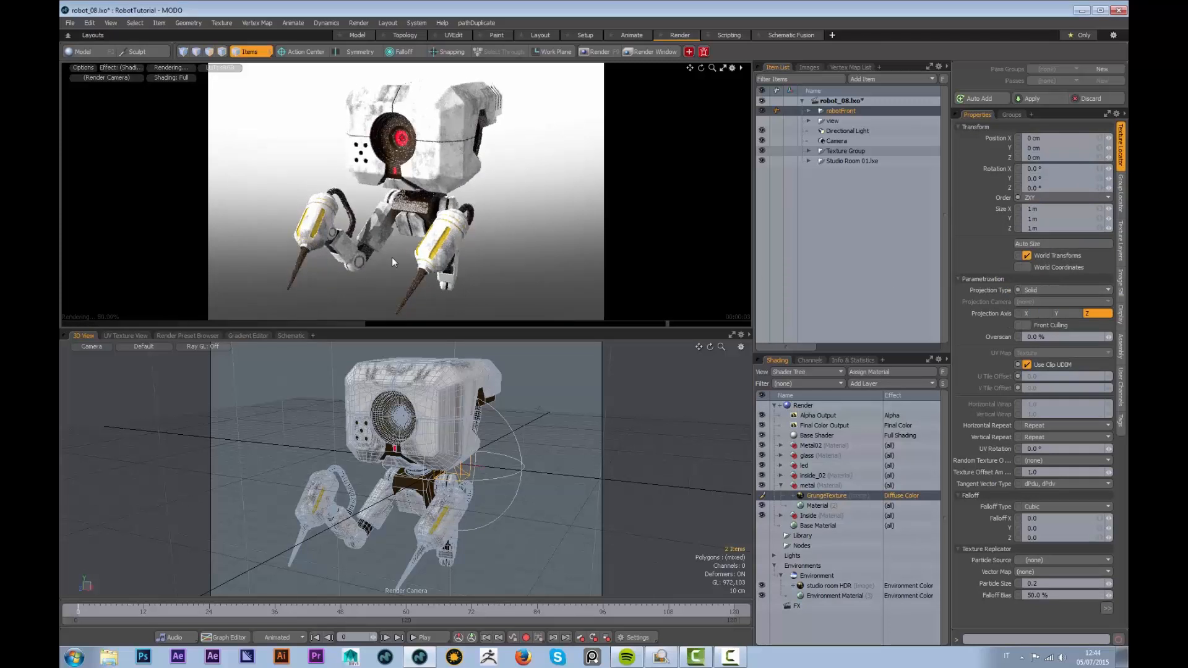
# Duplicate the GrungeTexture layer and give it 65% opacity with Soft Light blending
pyautogui.rightClick(834, 497)
pyautogui.click(816, 546)
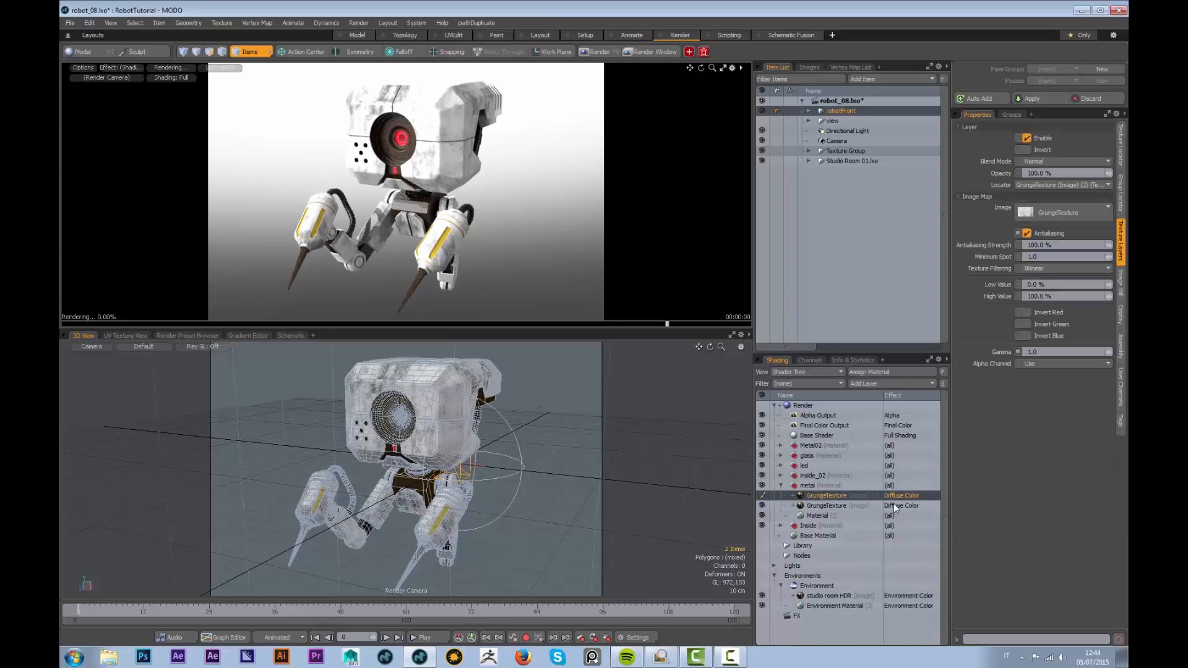
pyautogui.moveTo(1059, 174); pyautogui.dragTo(991, 195)
pyautogui.write('65')
pyautogui.press('Return')
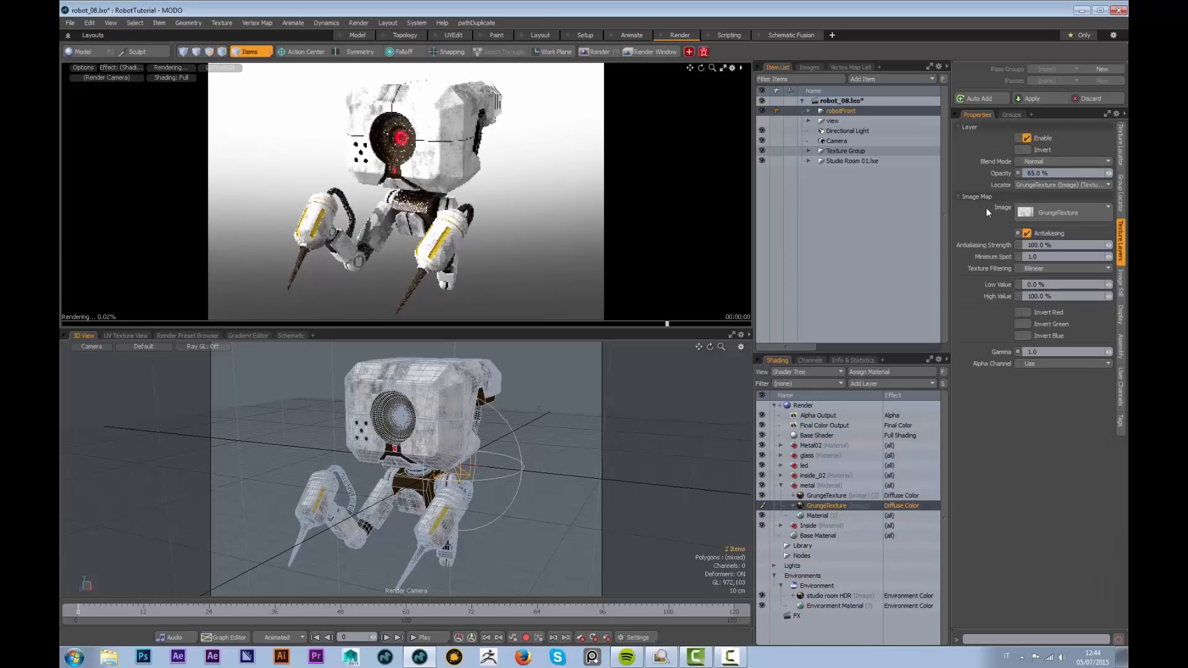
pyautogui.click(1046, 161)
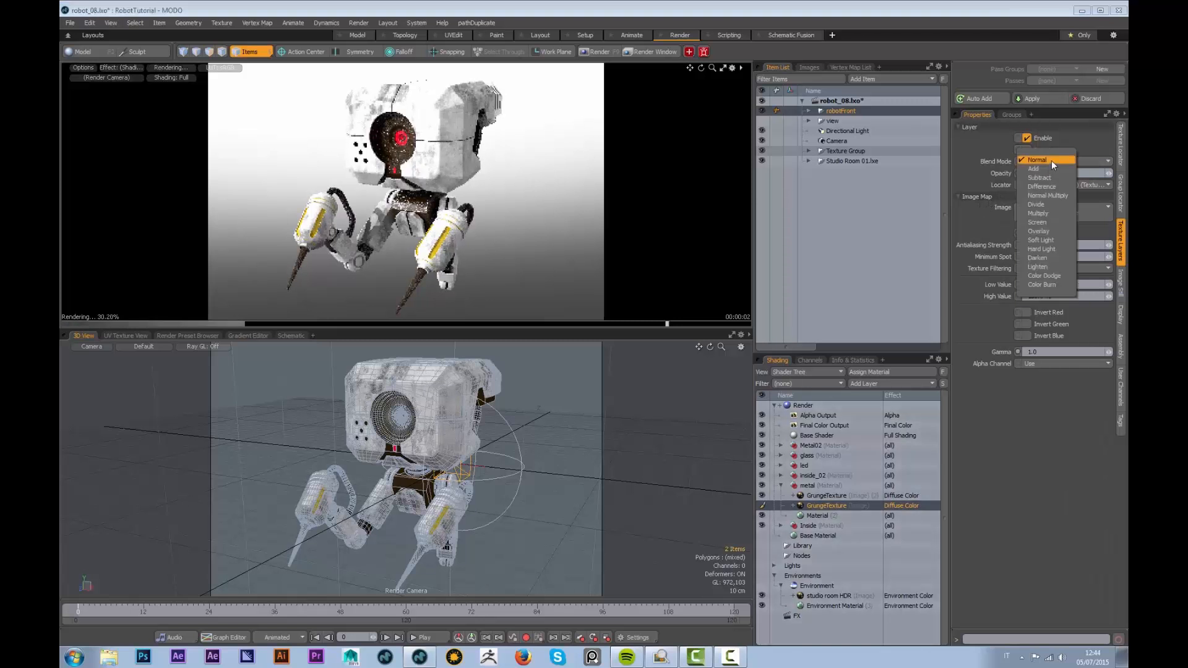
pyautogui.click(1046, 240)
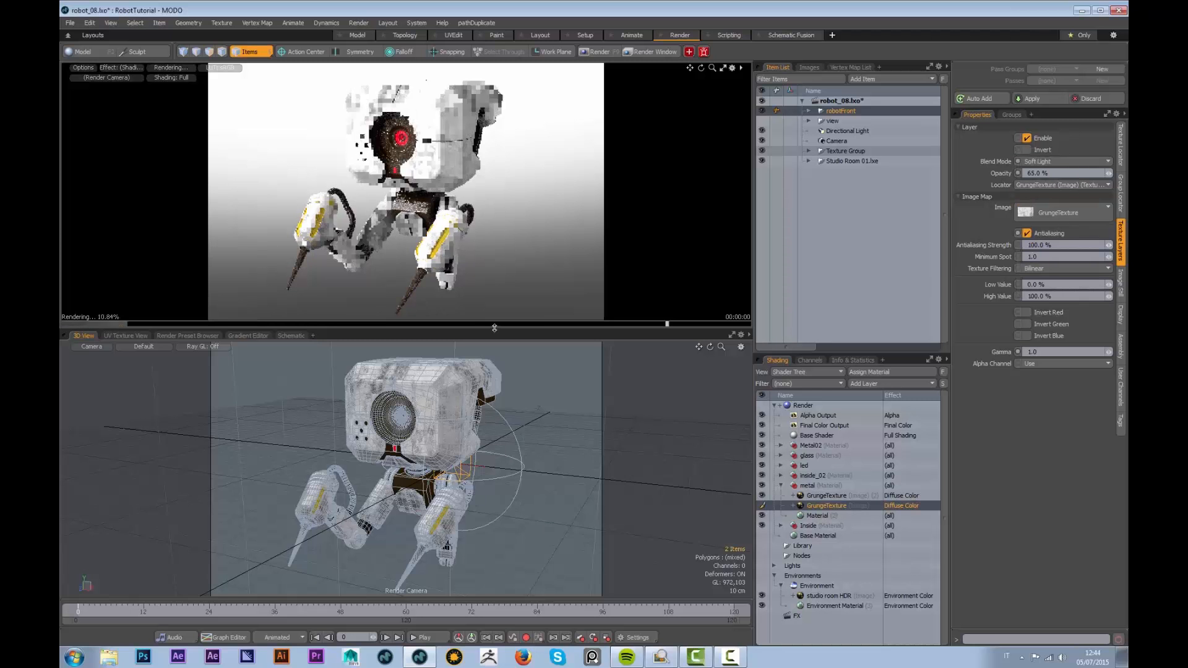
# Make the upper GrungeTexture layer drive the Roughness channel
pyautogui.click(895, 495)
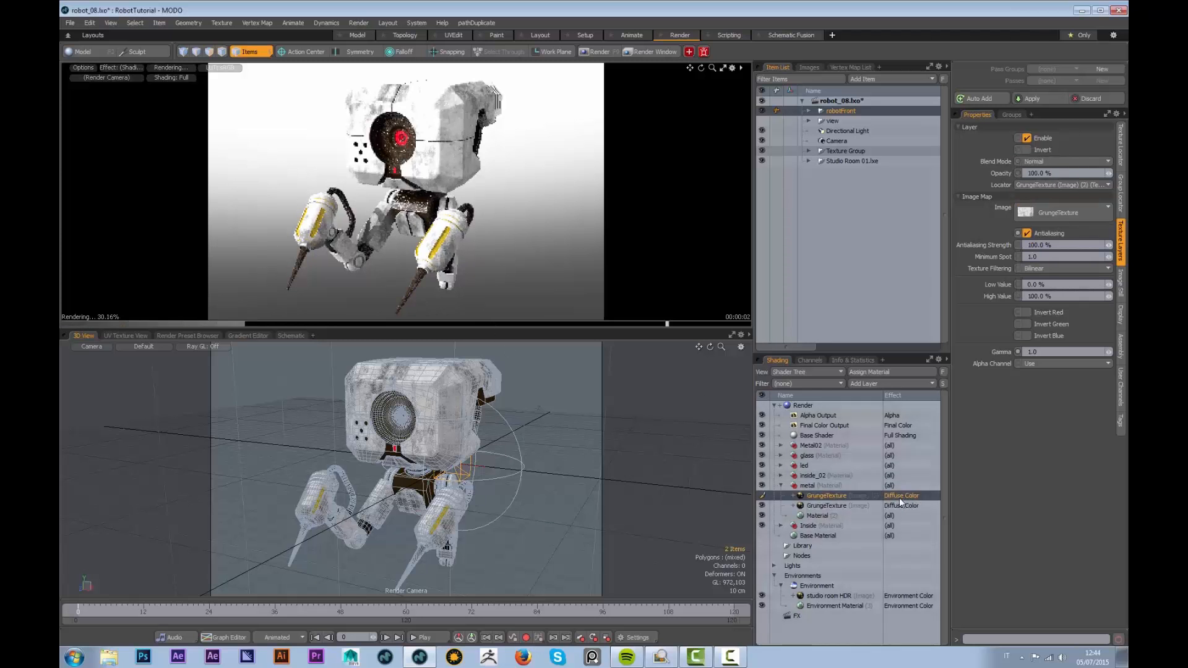
pyautogui.moveTo(893, 507)
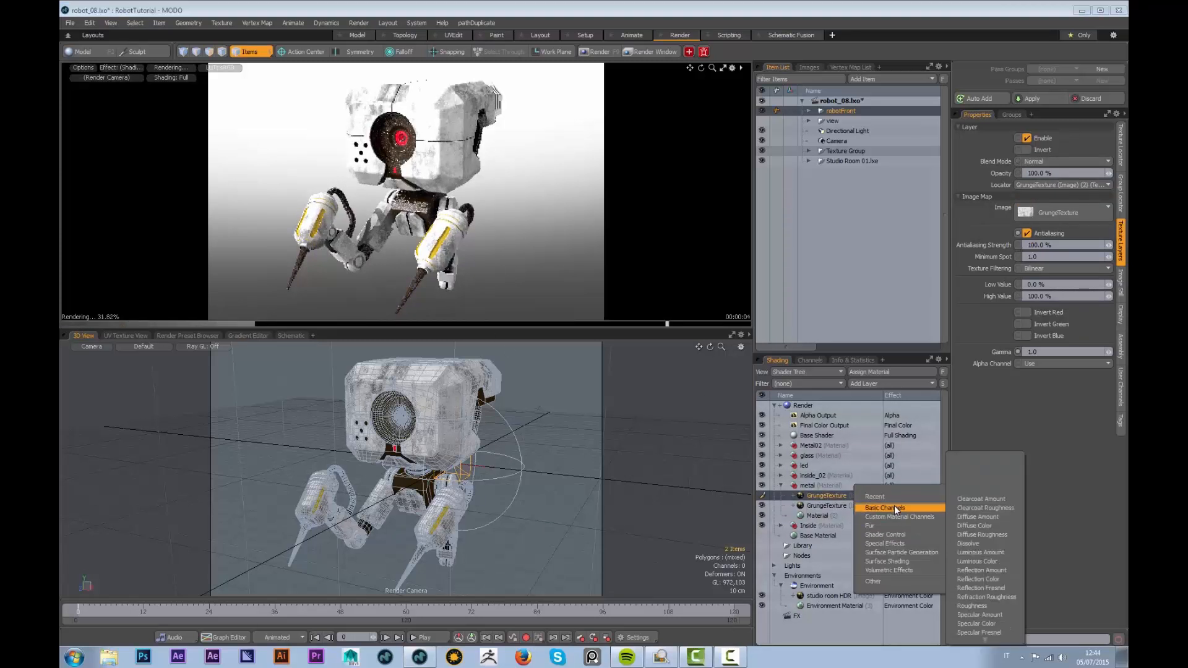
pyautogui.moveTo(987, 640)
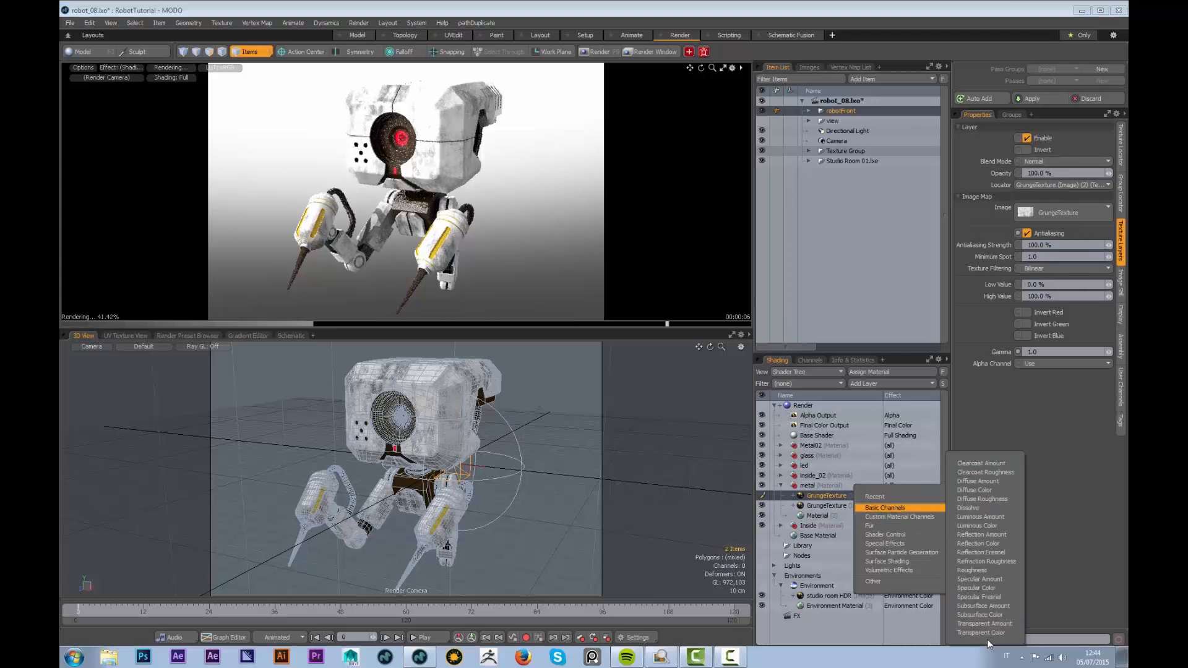
pyautogui.click(977, 570)
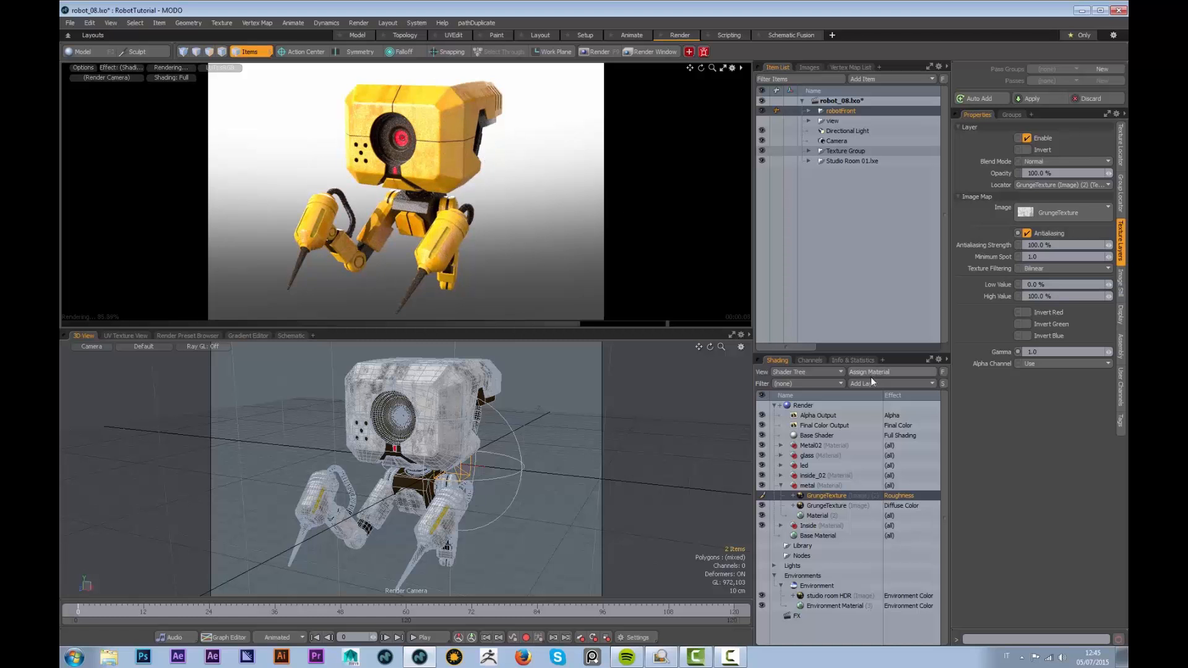
# Duplicate both GrungeTexture layers and drop the copies into the inside_02 material
pyautogui.keyDown('ctrl'); pyautogui.click(830, 507); pyautogui.keyUp('ctrl')
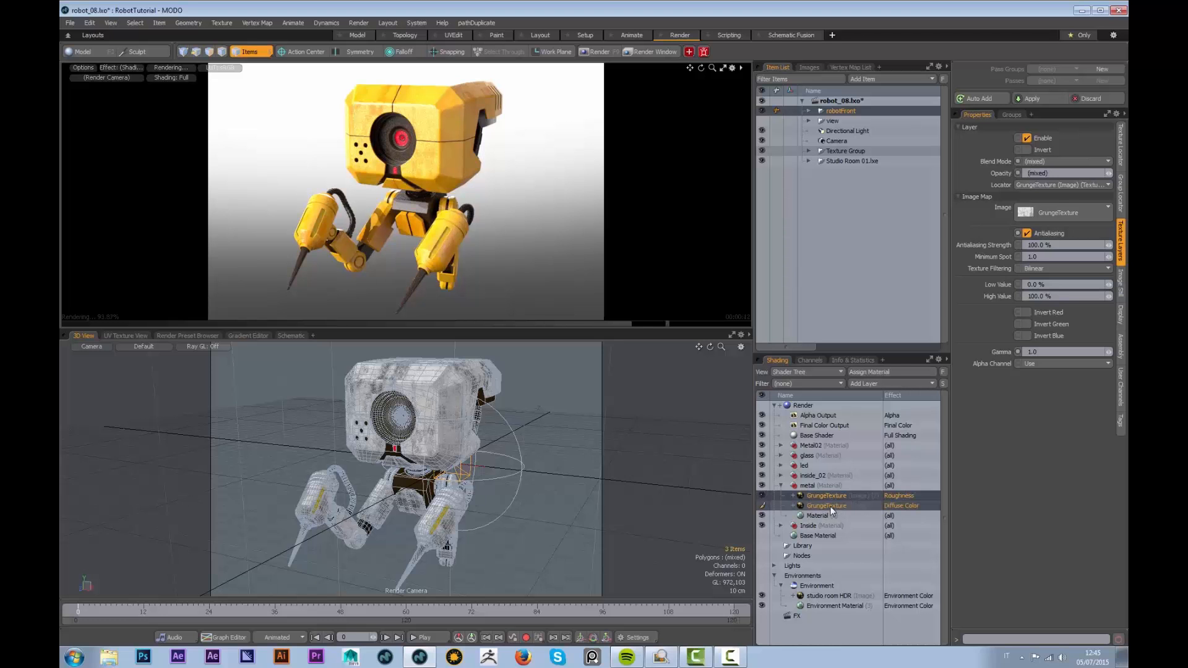
pyautogui.rightClick(831, 500)
pyautogui.click(817, 546)
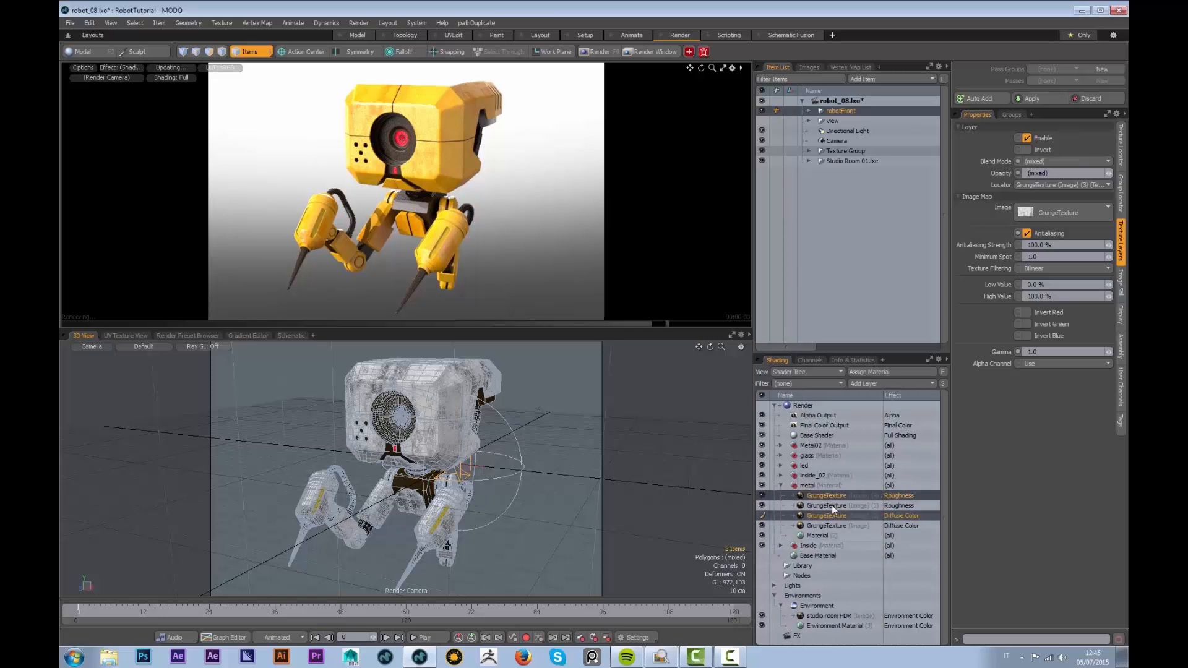
pyautogui.moveTo(827, 515); pyautogui.dragTo(816, 474)
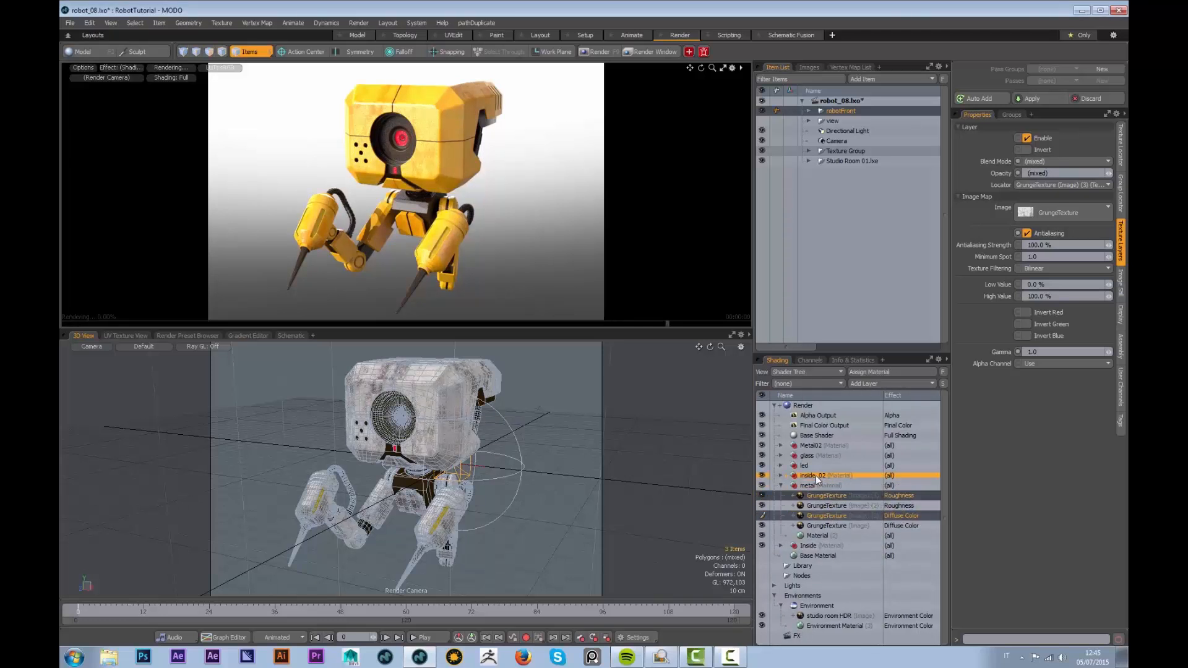
pyautogui.click(781, 475)
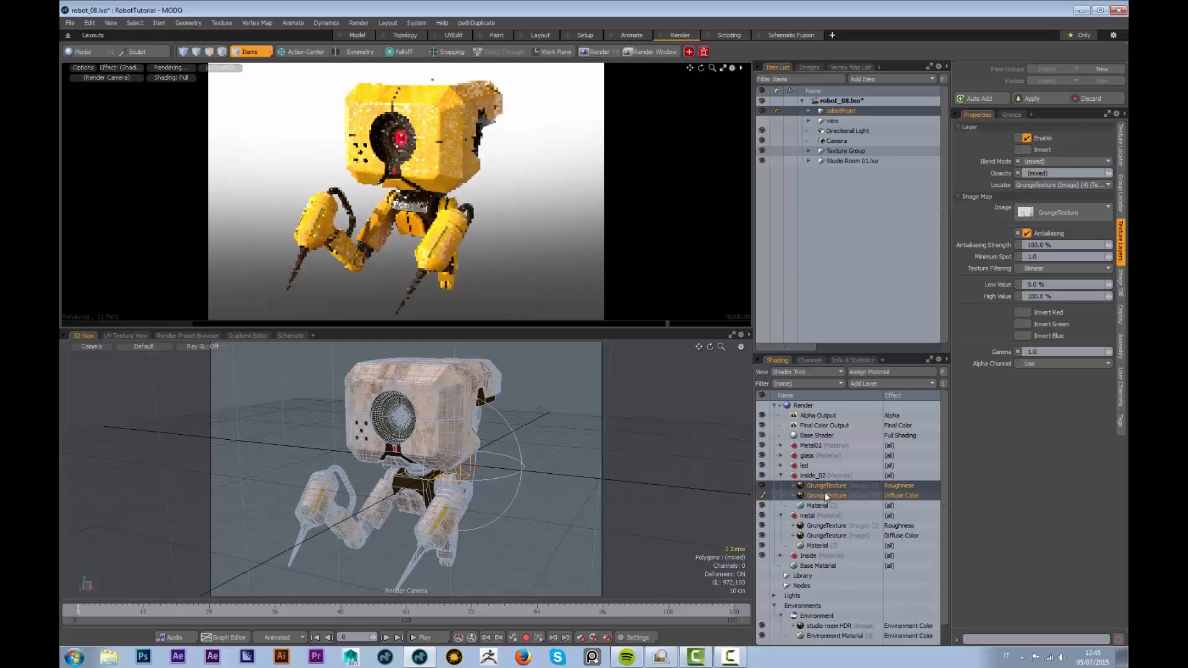
pyautogui.press('Delete')
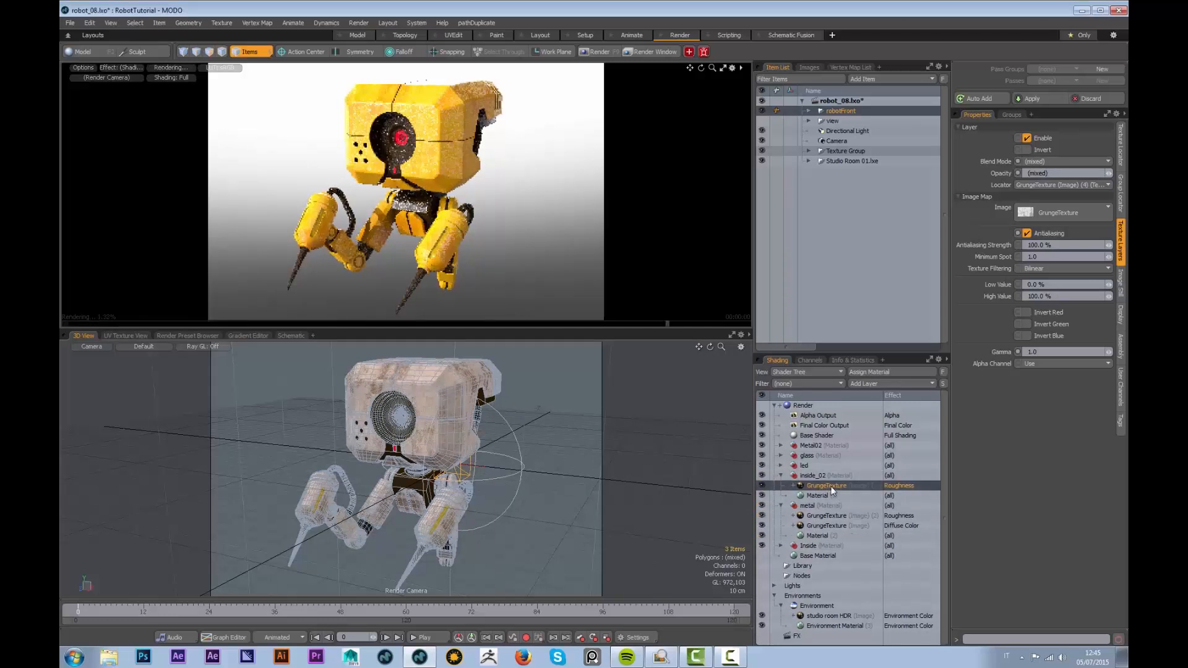
pyautogui.hotkey('ctrl', 'z')
# Create a grunge layer instance on the led material, then duplicate the two grunge layers again
pyautogui.rightClick(833, 495)
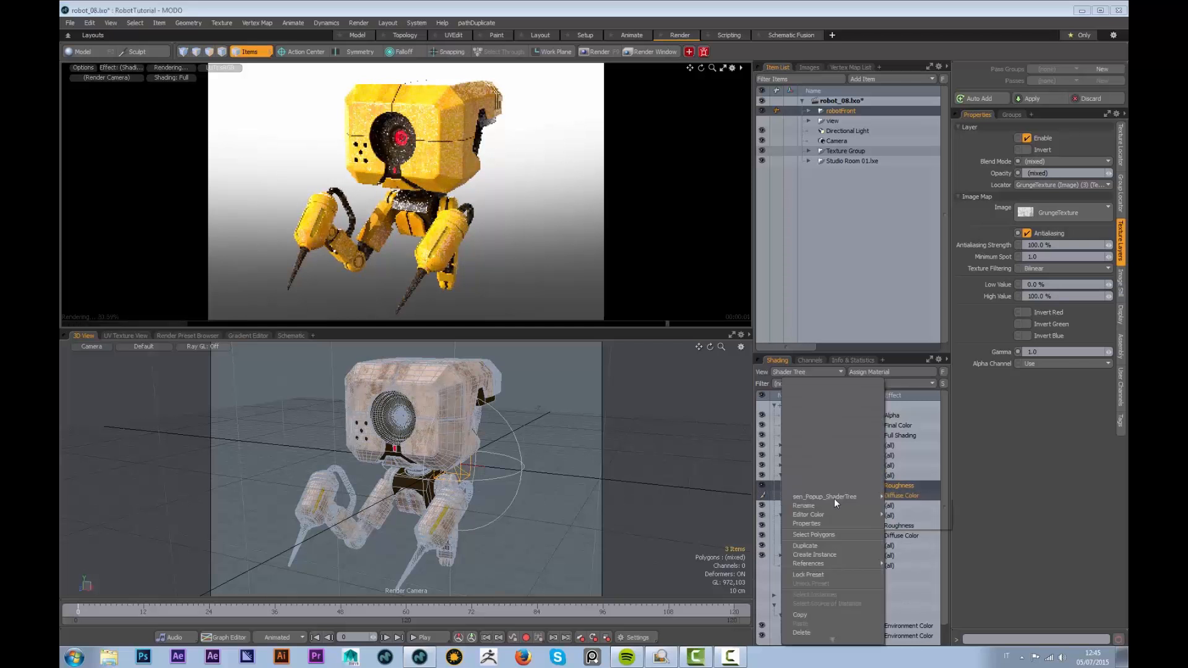
pyautogui.click(823, 555)
pyautogui.moveTo(831, 485); pyautogui.dragTo(819, 445)
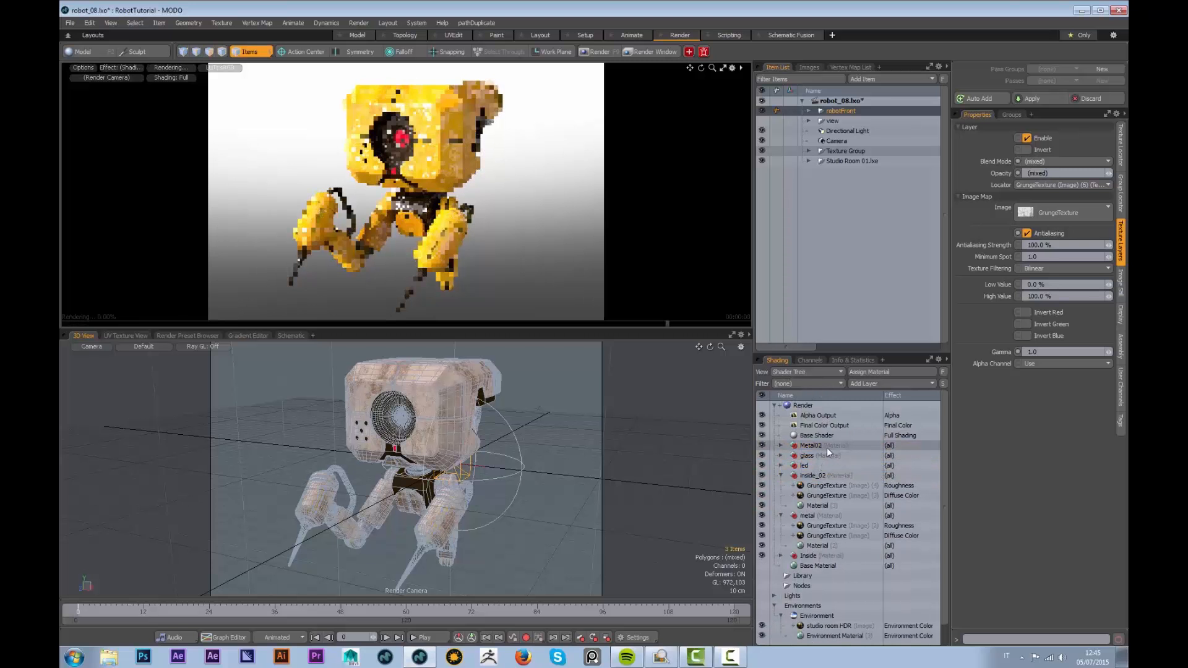
pyautogui.rightClick(817, 486)
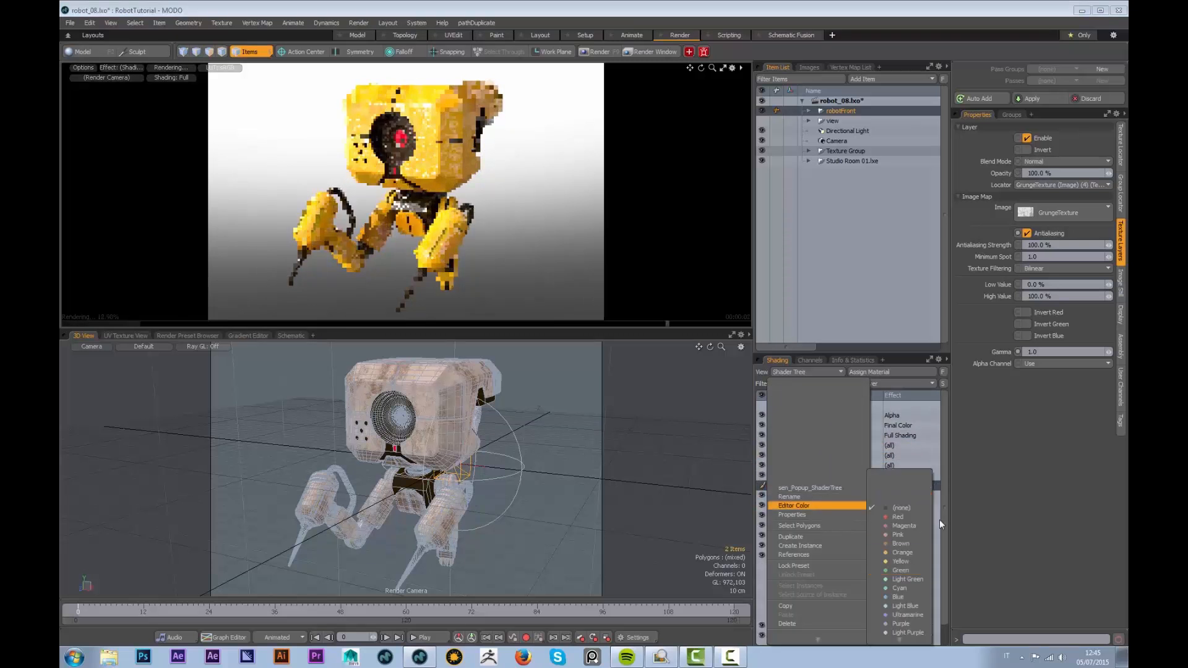
pyautogui.click(935, 518)
pyautogui.keyDown('ctrl'); pyautogui.click(834, 494); pyautogui.keyUp('ctrl')
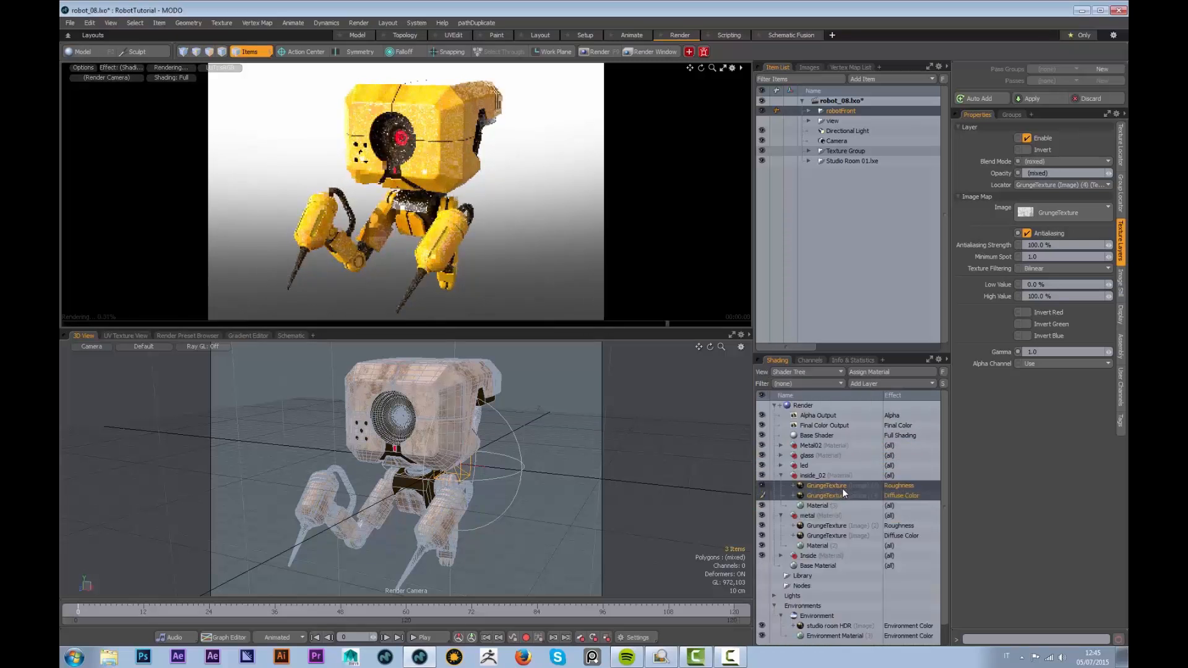
pyautogui.rightClick(844, 491)
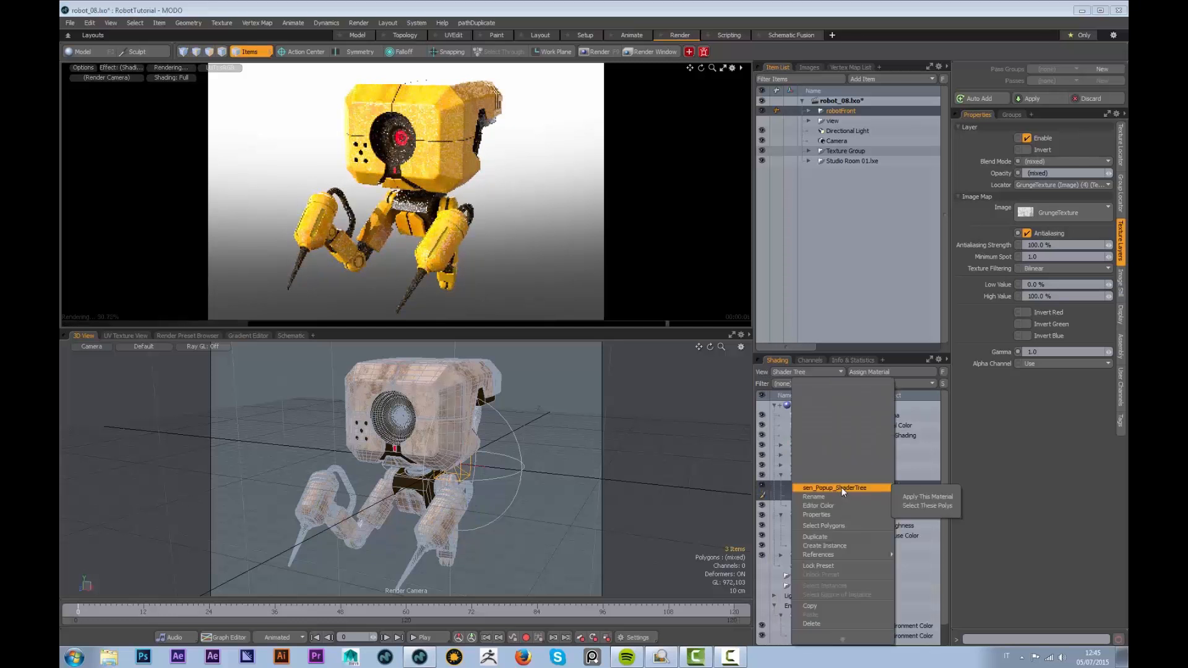
pyautogui.click(823, 539)
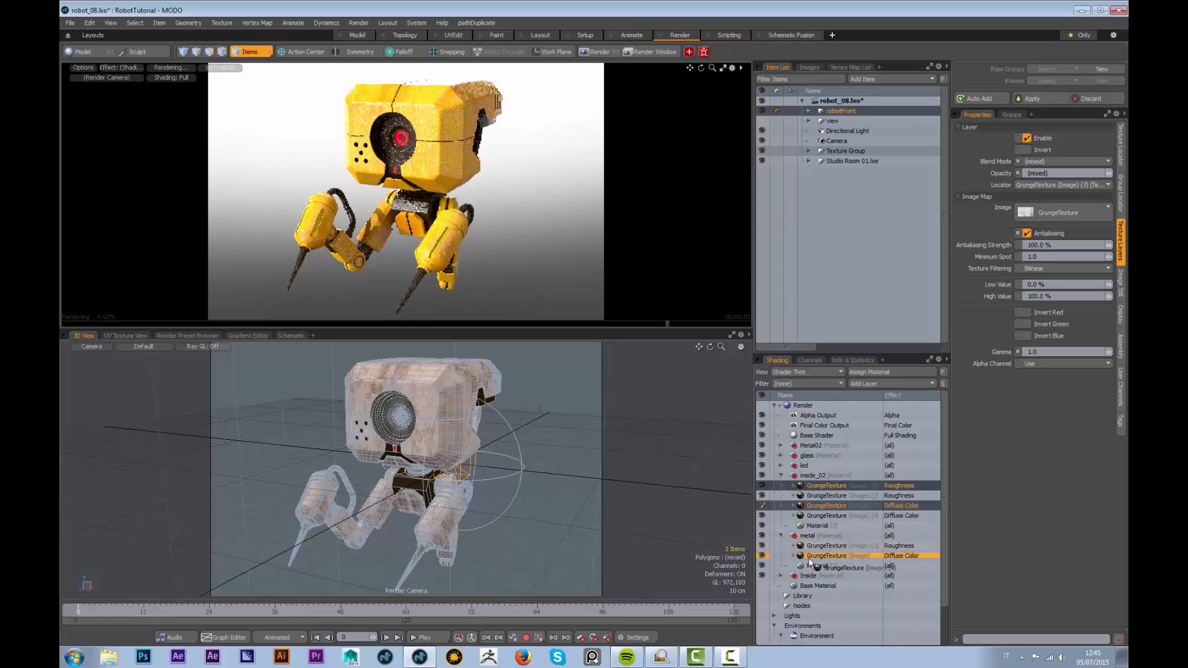
# Delete the surplus grunge copies and invert the Inside material's roughness grunge layer
pyautogui.press('Delete')
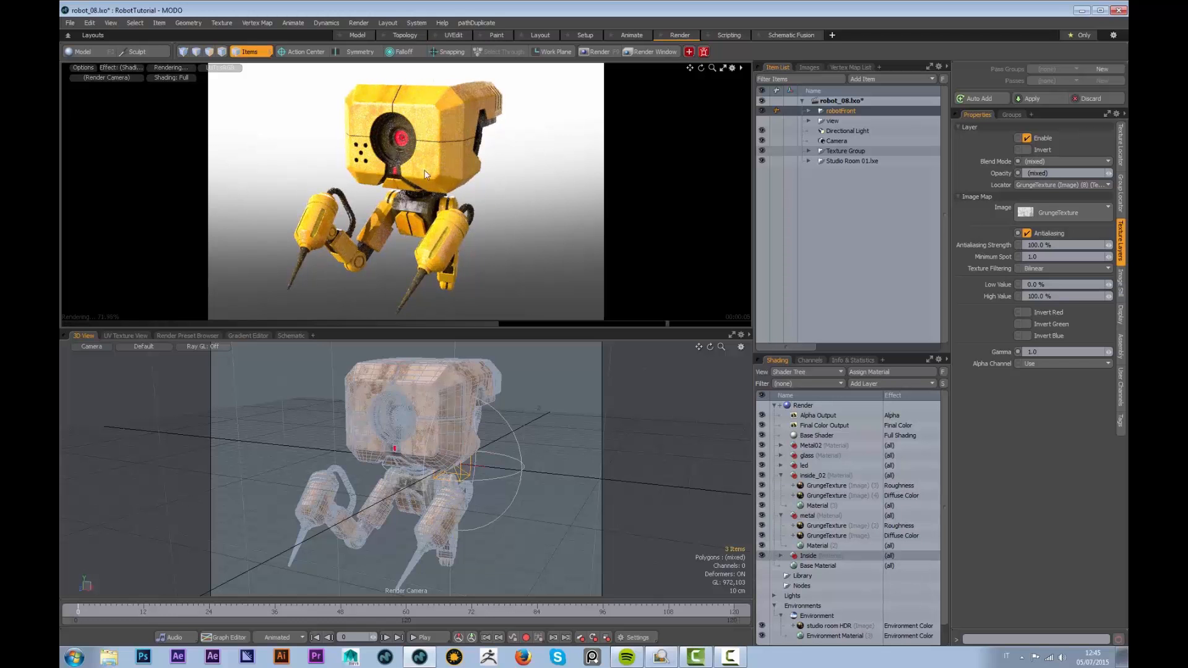
pyautogui.click(781, 557)
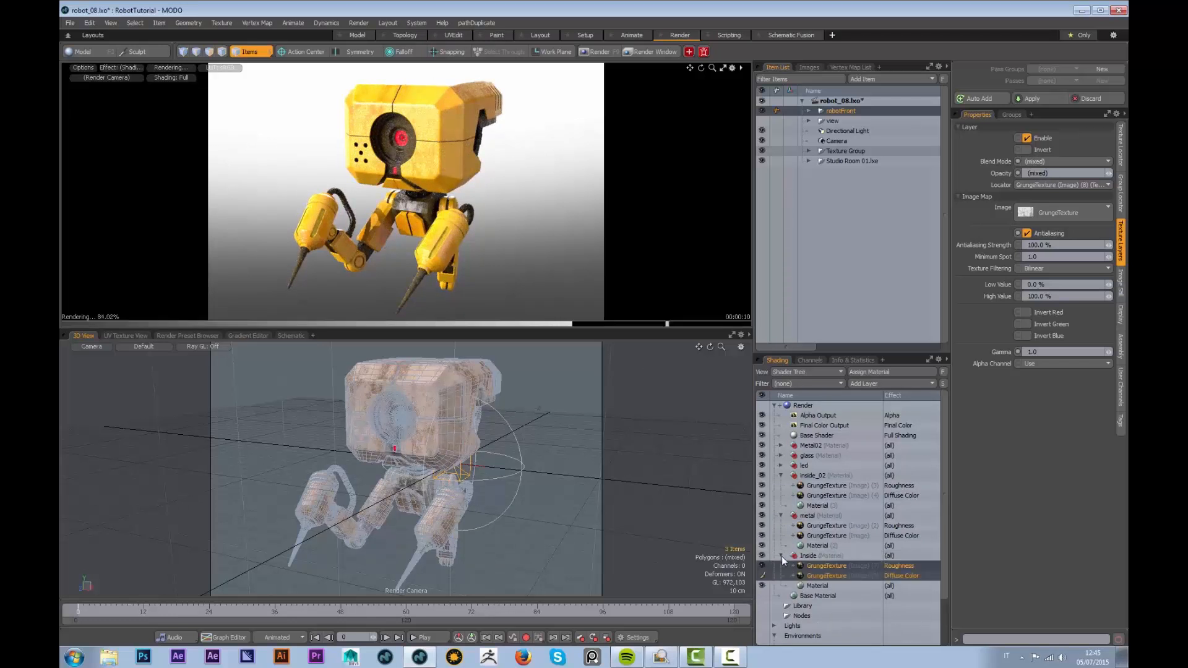
pyautogui.click(822, 577)
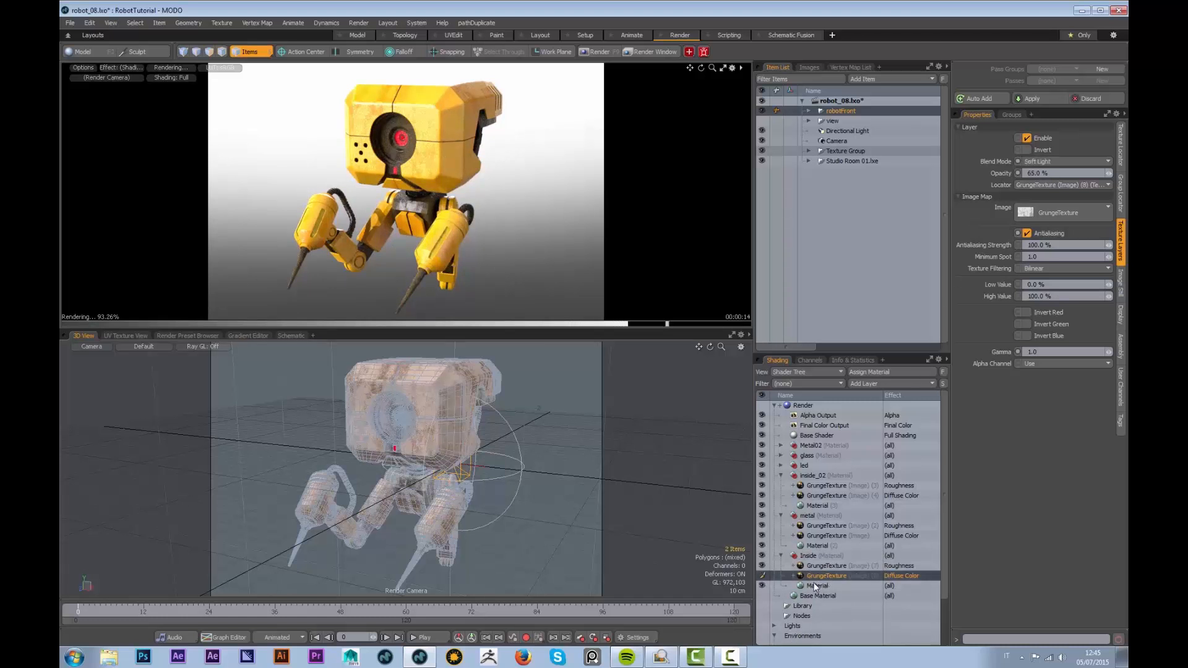
pyautogui.click(824, 566)
pyautogui.click(1027, 150)
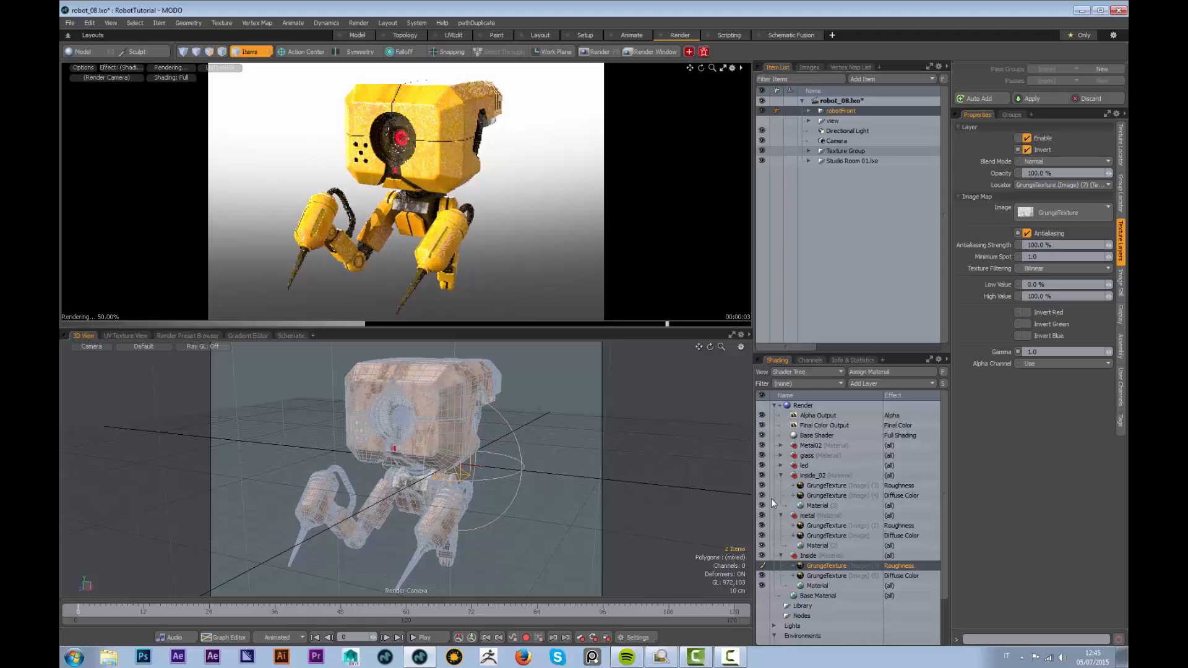
pyautogui.click(827, 485)
pyautogui.click(1027, 149)
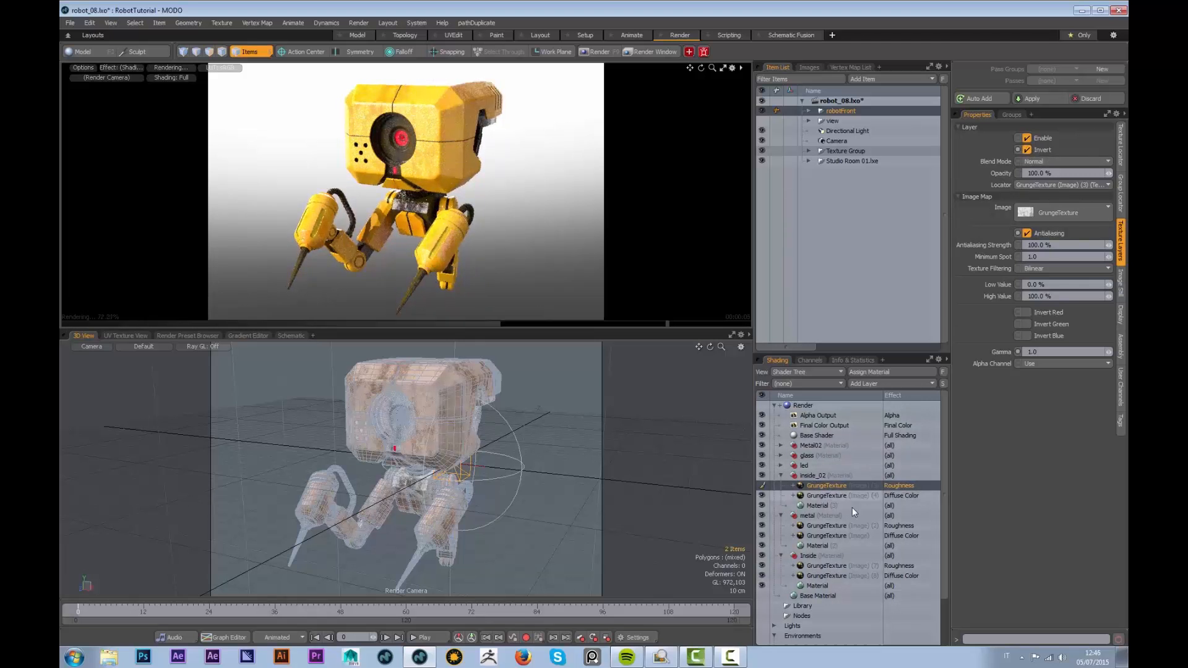
pyautogui.click(896, 496)
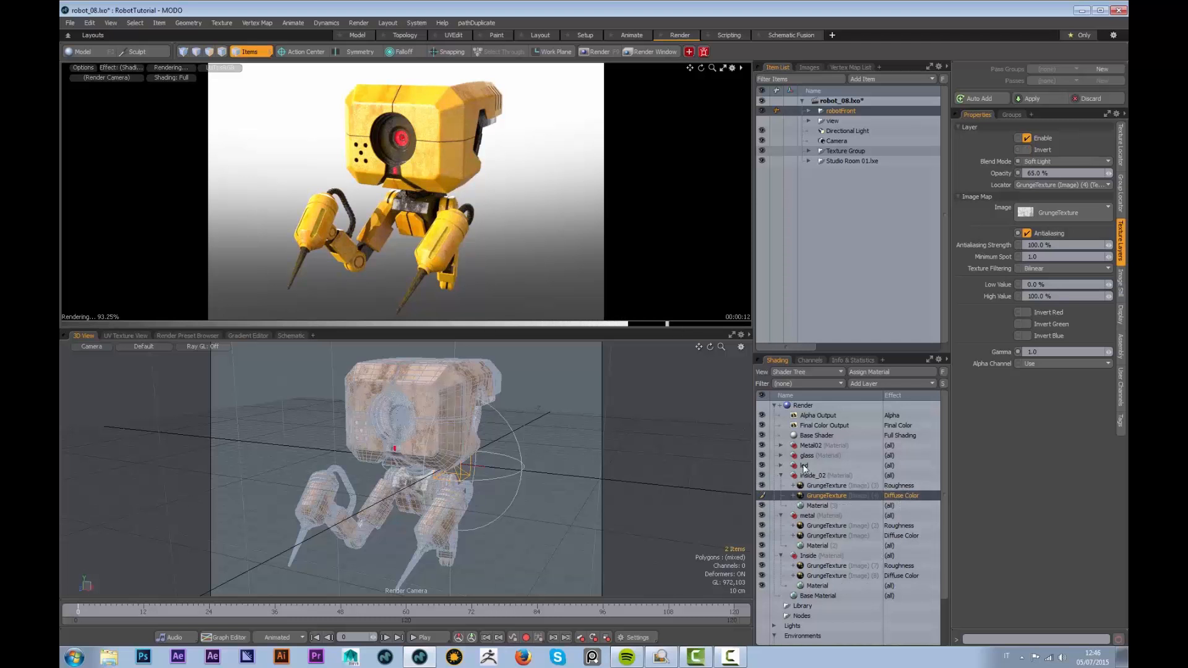
# Check Metal02's grunge layers, shift the robot slightly left, and return to the Model layout
pyautogui.click(781, 445)
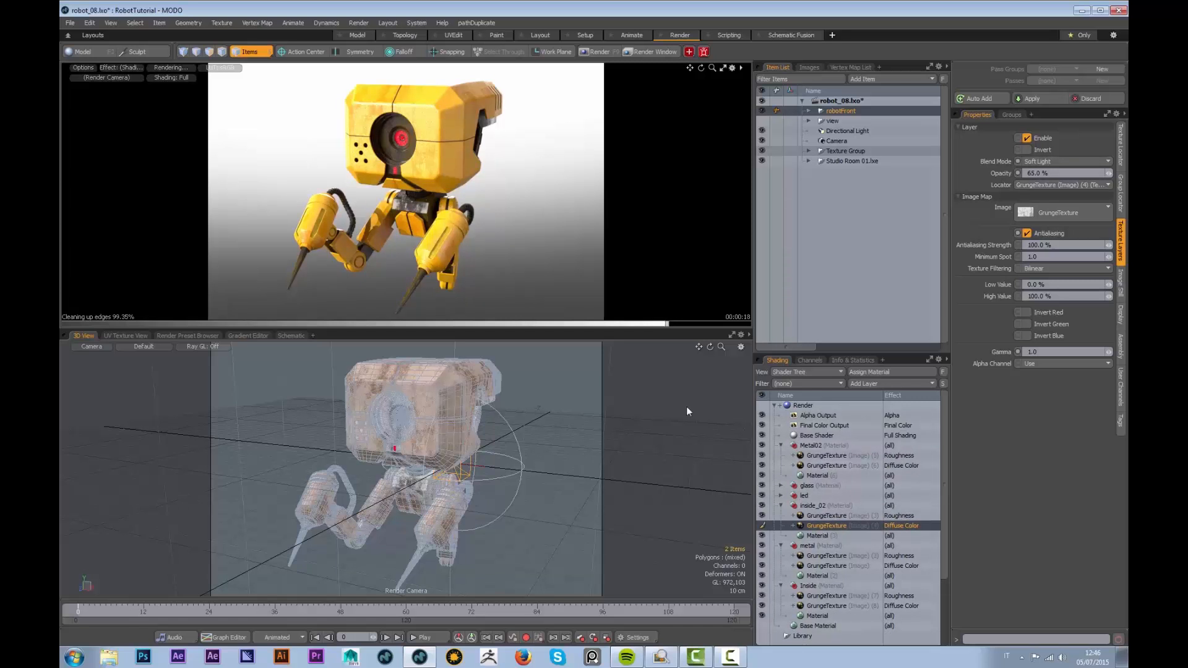
pyautogui.keyDown('alt'); pyautogui.moveTo(454, 229); pyautogui.dragTo(421, 278); pyautogui.keyUp('alt')
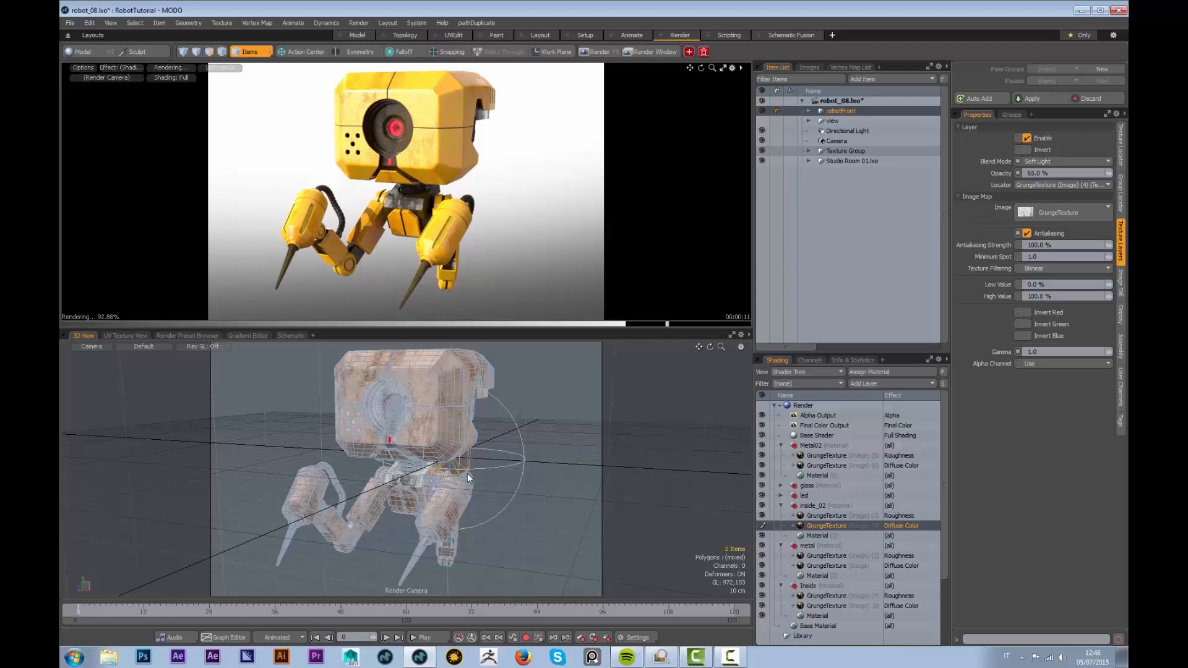
pyautogui.press('w')
pyautogui.moveTo(505, 459); pyautogui.dragTo(453, 457)
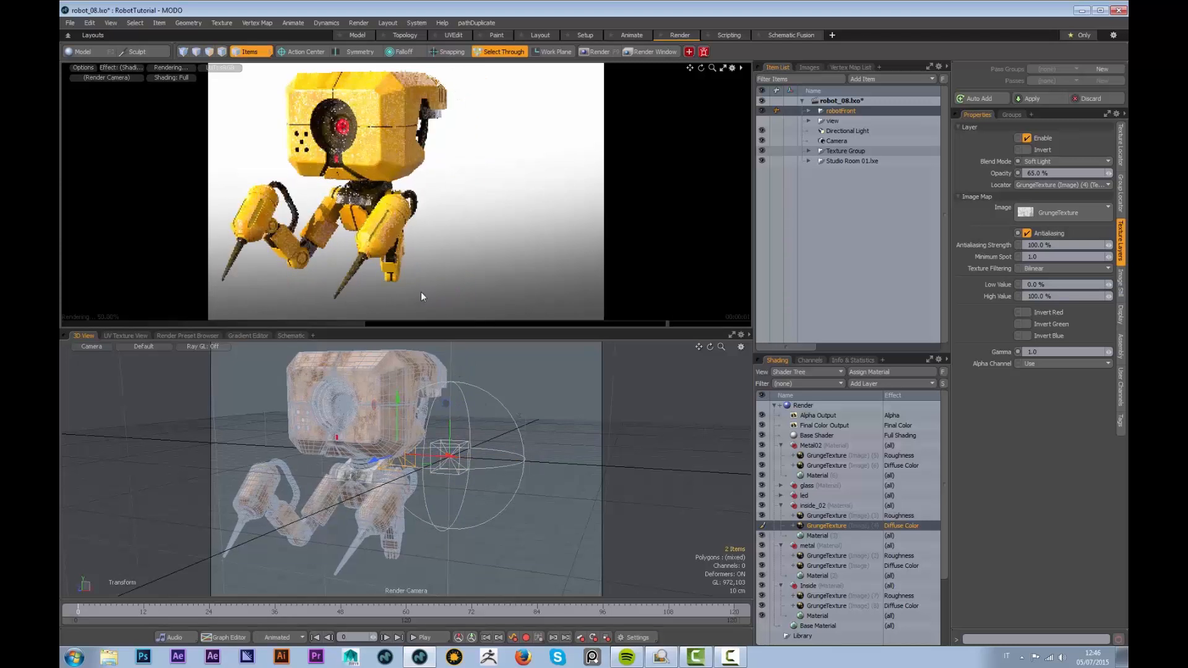
pyautogui.click(357, 36)
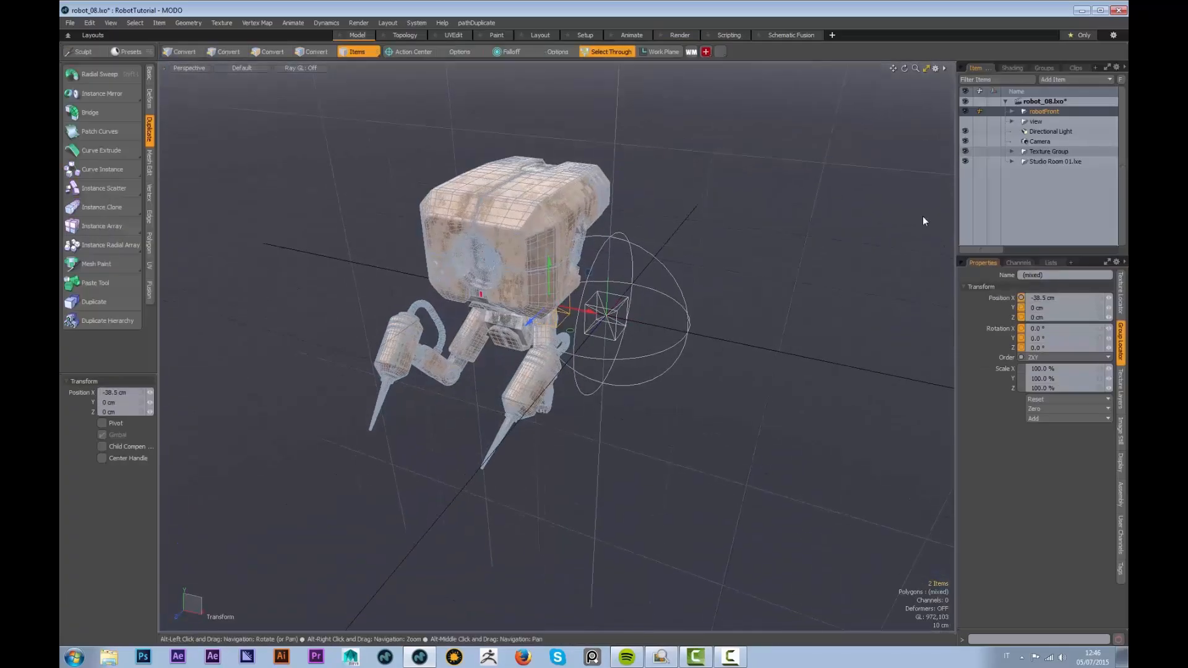
# Duplicate all of robotFront's parts as instances
pyautogui.click(1012, 112)
pyautogui.click(1044, 121)
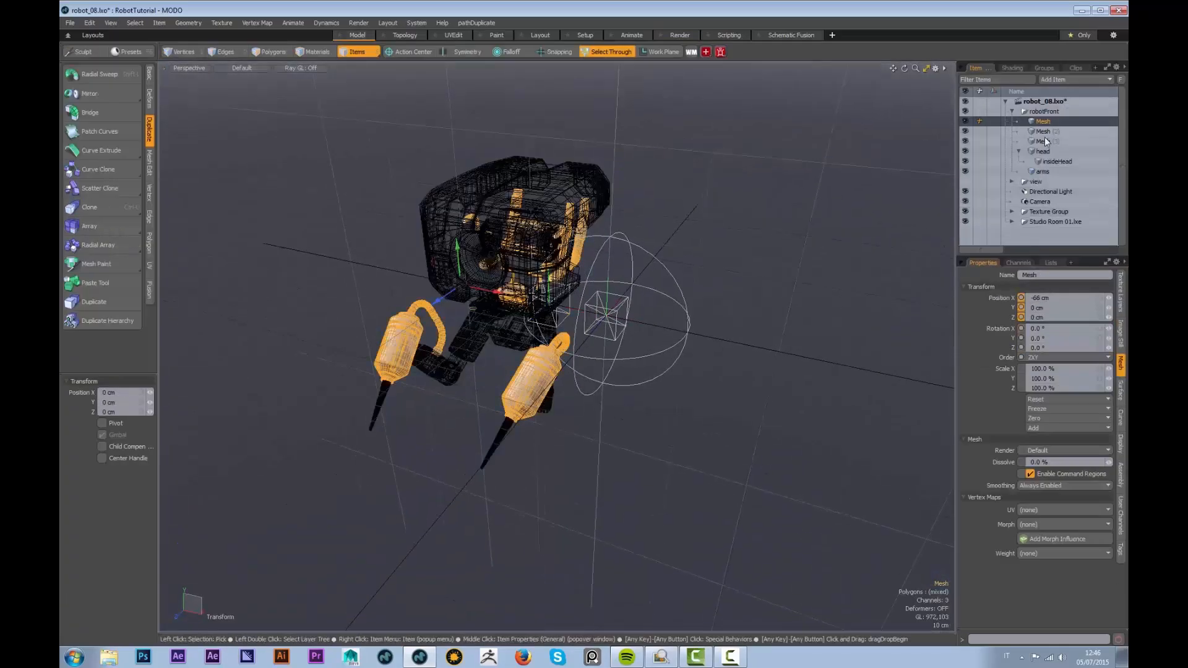
pyautogui.keyDown('shift'); pyautogui.click(1044, 171); pyautogui.keyUp('shift')
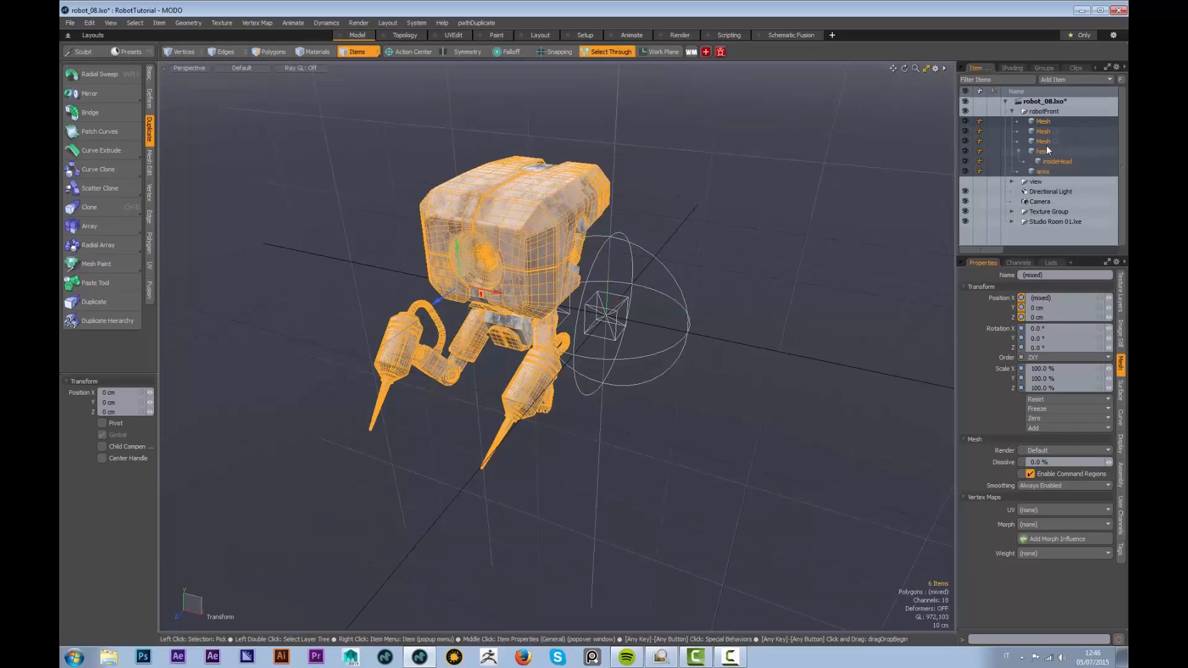
pyautogui.rightClick(1046, 151)
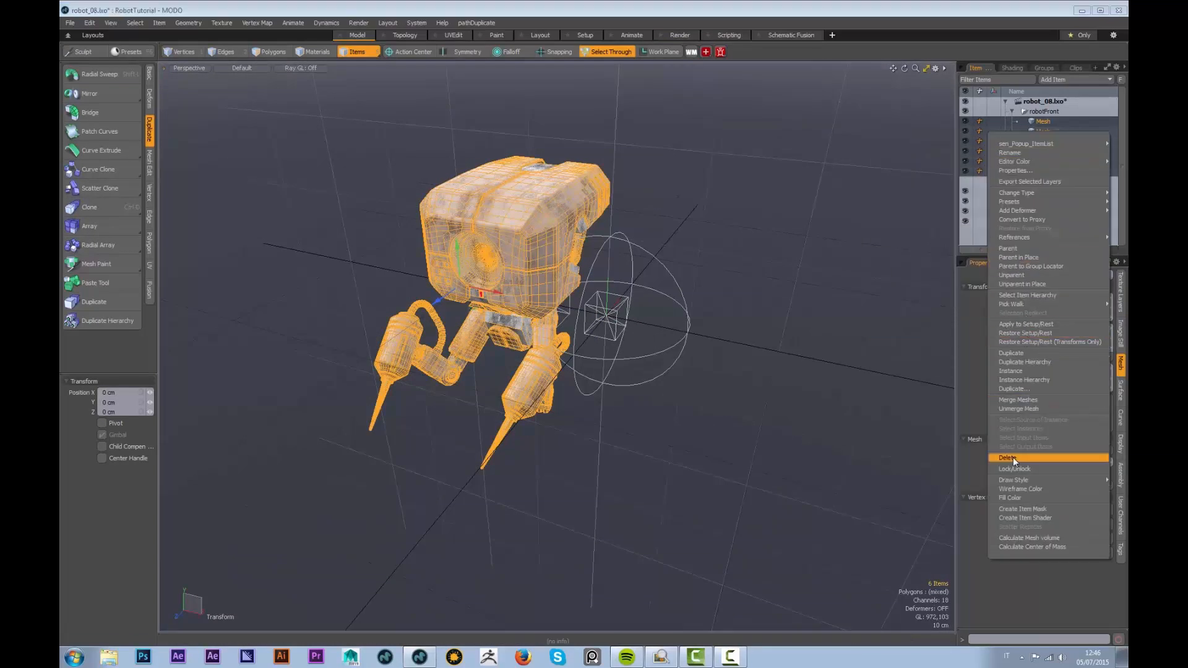
pyautogui.click(1019, 390)
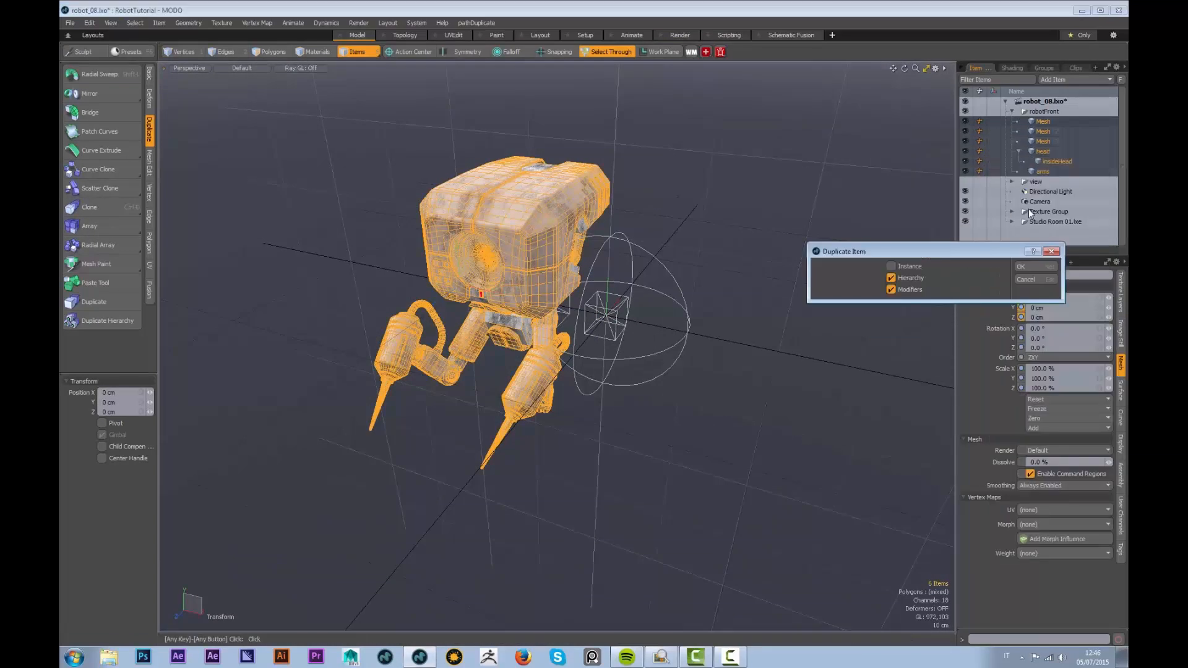
pyautogui.click(895, 266)
pyautogui.click(1034, 265)
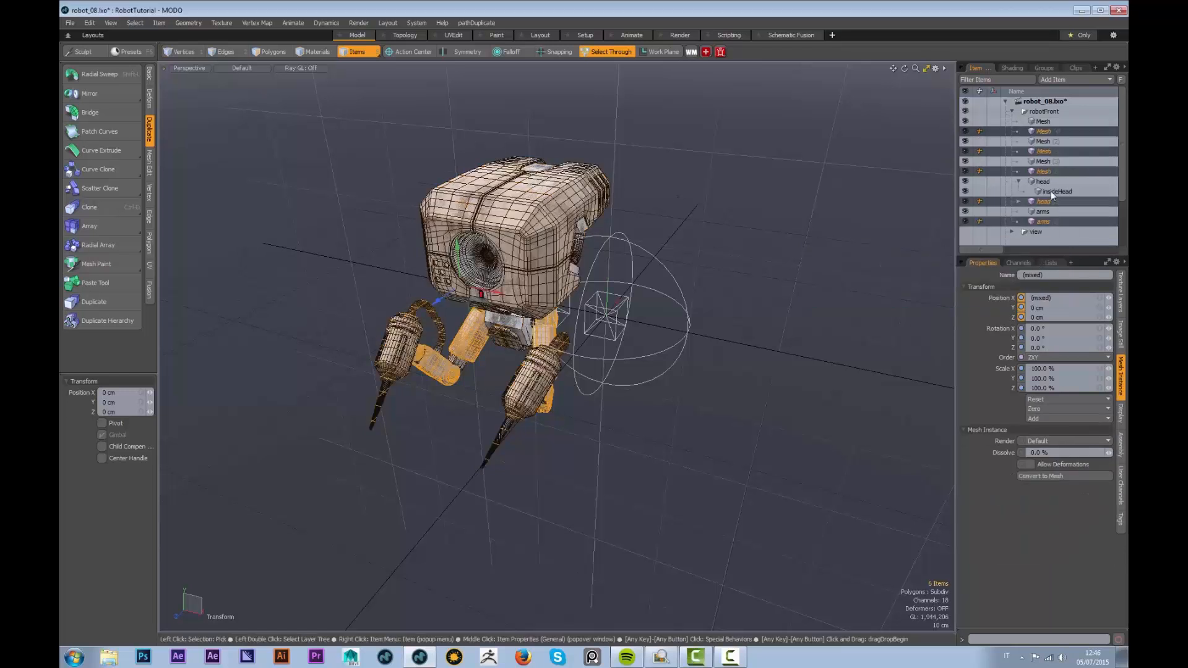
# Group the instanced parts under a new Group Locator with Ctrl+G
pyautogui.moveTo(1041, 221); pyautogui.dragTo(1046, 189)
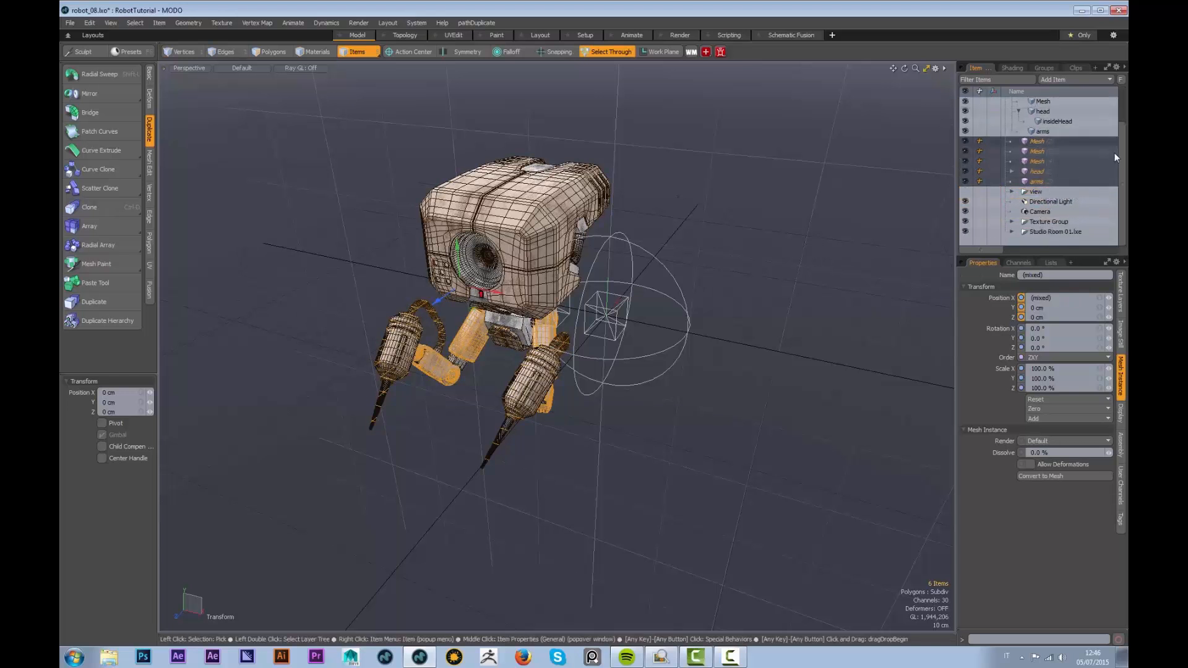
pyautogui.scroll(2, 1114, 136)
pyautogui.click(1013, 112)
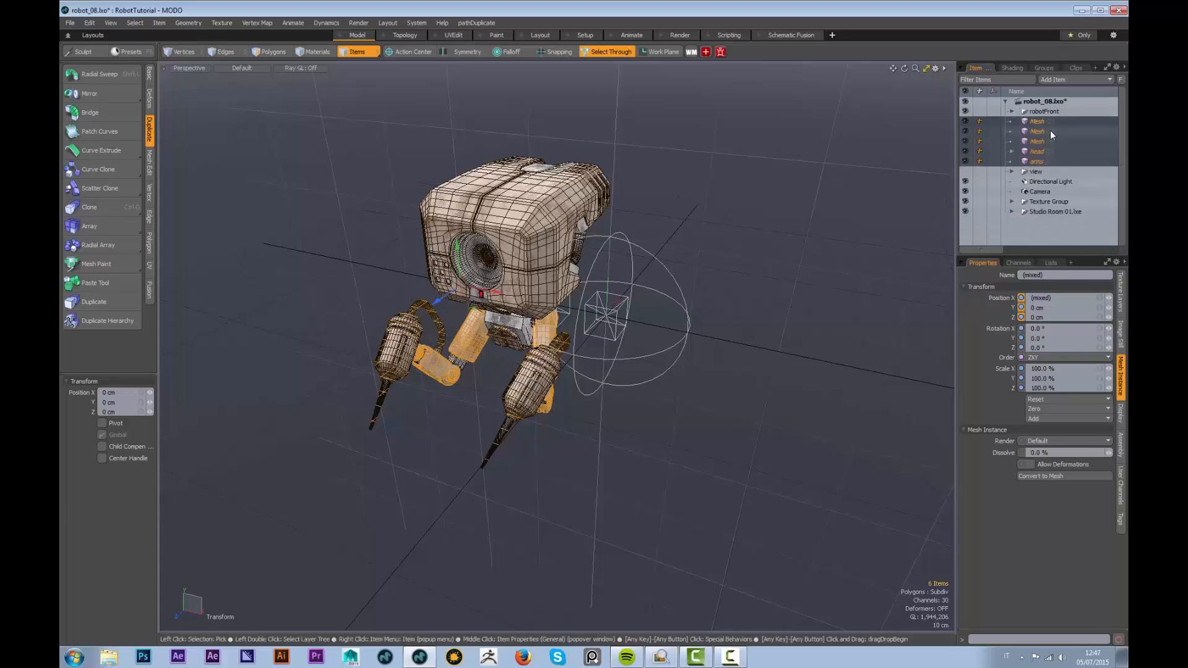
pyautogui.hotkey('ctrl', 'g')
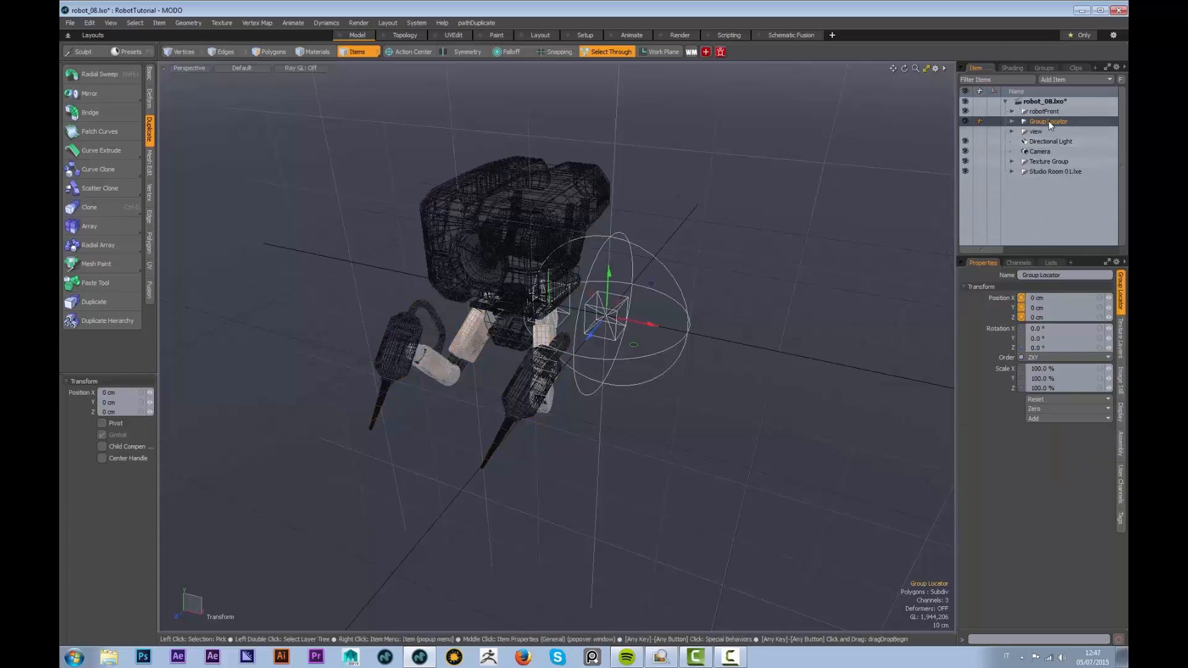
# Rename the new group robotBack and move it right along X to 1.53 m
pyautogui.doubleClick(1050, 122)
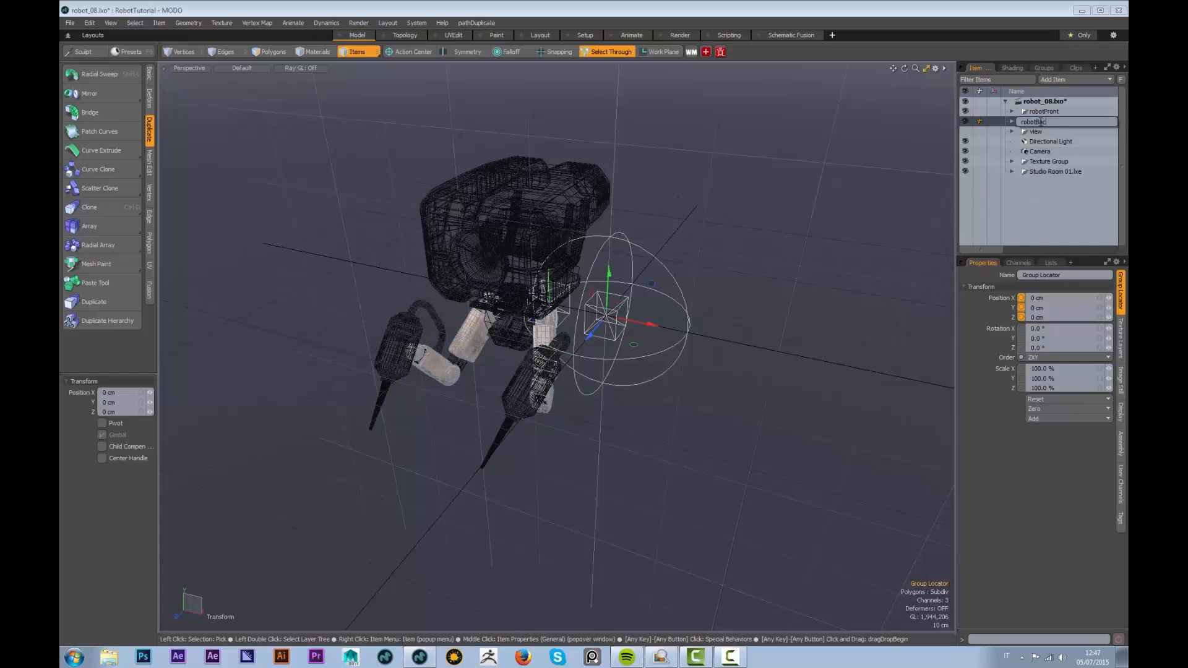
pyautogui.press('Return')
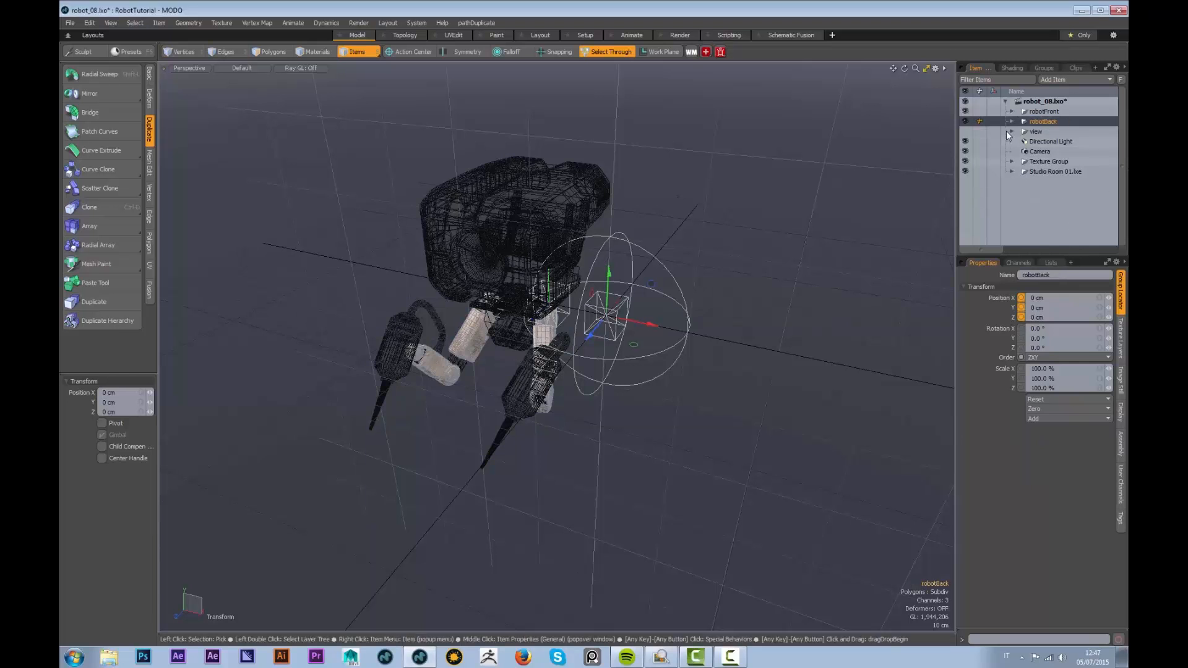
pyautogui.press('w')
pyautogui.moveTo(584, 316); pyautogui.dragTo(836, 362)
pyautogui.moveTo(905, 377); pyautogui.dragTo(942, 414)
# Try rotating robotBack, undo it, and set the Action Center to Selection
pyautogui.press('e')
pyautogui.scroll(-3, 779, 333)
pyautogui.keyDown('alt'); pyautogui.moveTo(752, 347); pyautogui.dragTo(644, 318, button='middle'); pyautogui.keyUp('alt')
pyautogui.keyDown('alt'); pyautogui.moveTo(644, 319); pyautogui.dragTo(619, 387); pyautogui.keyUp('alt')
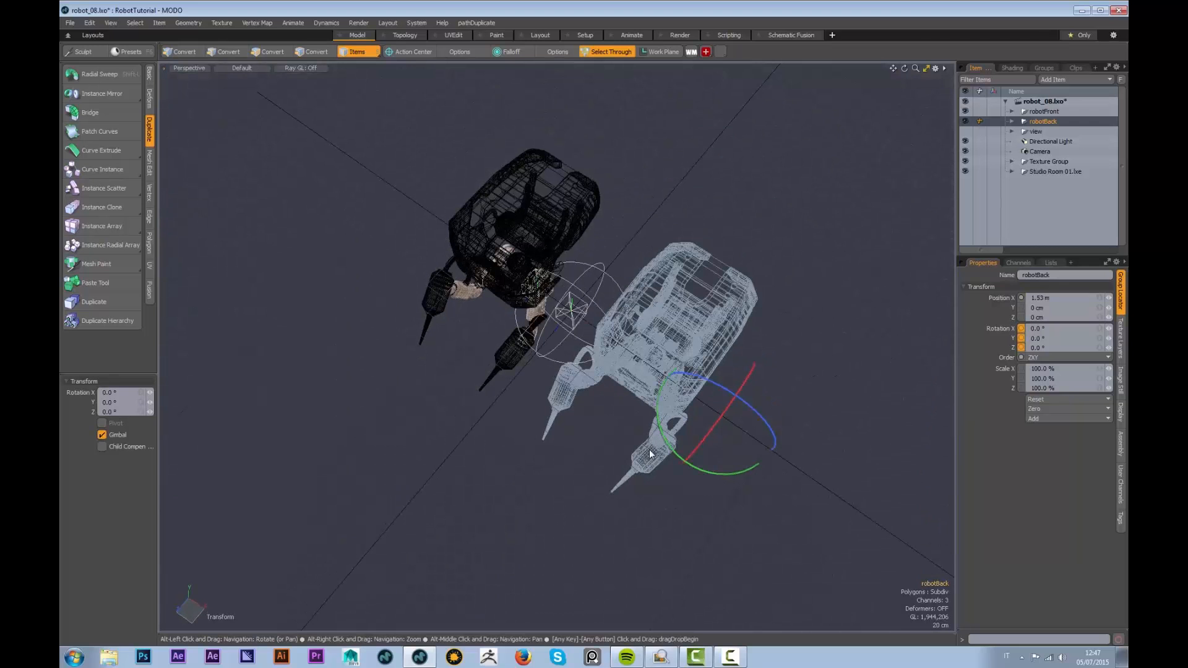
pyautogui.moveTo(668, 437); pyautogui.dragTo(858, 424)
pyautogui.hotkey('ctrl', 'z')
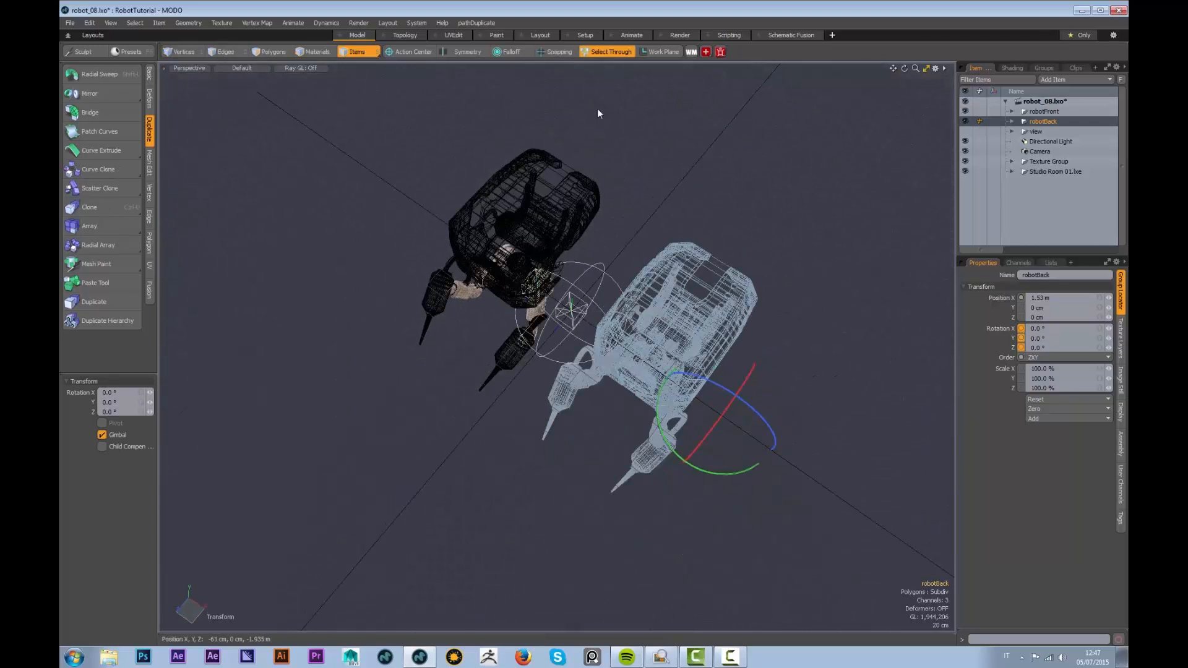
pyautogui.keyDown('alt'); pyautogui.moveTo(382, 96); pyautogui.dragTo(517, 169); pyautogui.keyUp('alt')
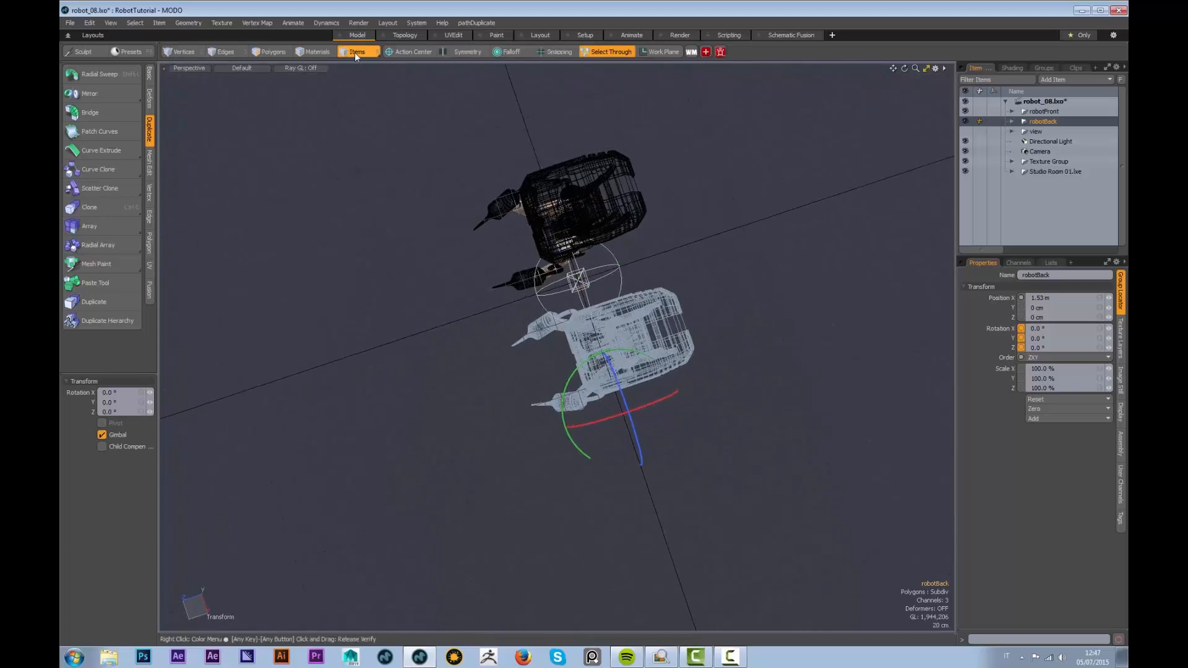
pyautogui.click(408, 51)
pyautogui.click(403, 67)
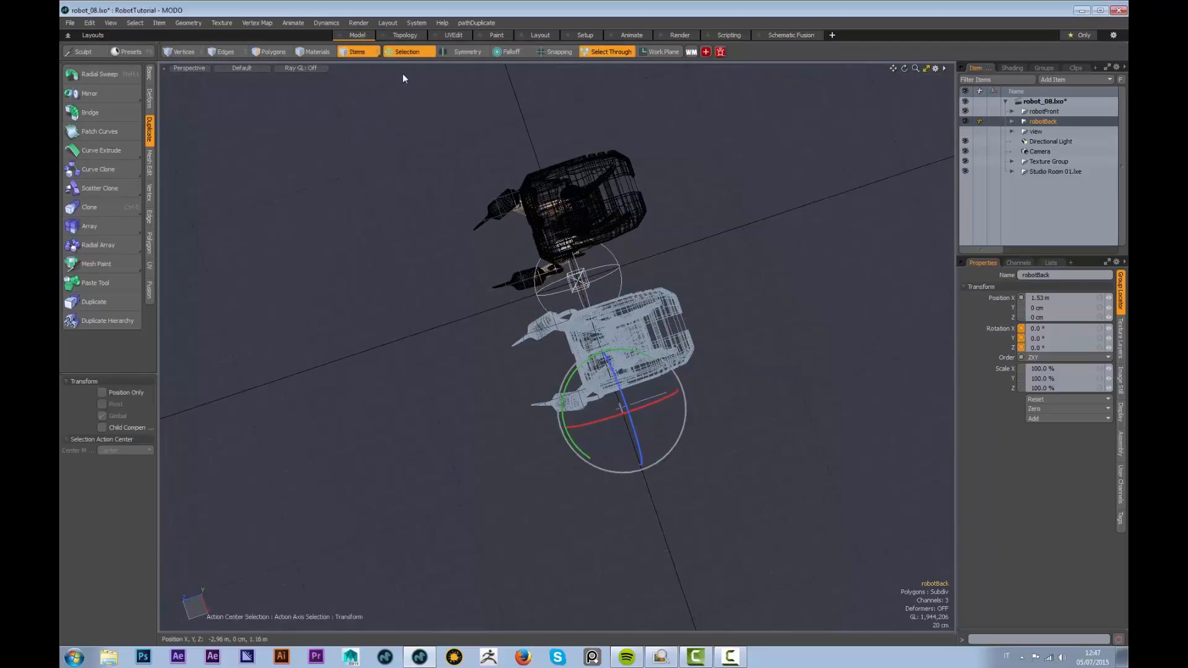
# Rotate robotBack's five parts about 180° on Y and slide them to X -86.5 cm
pyautogui.click(1024, 122)
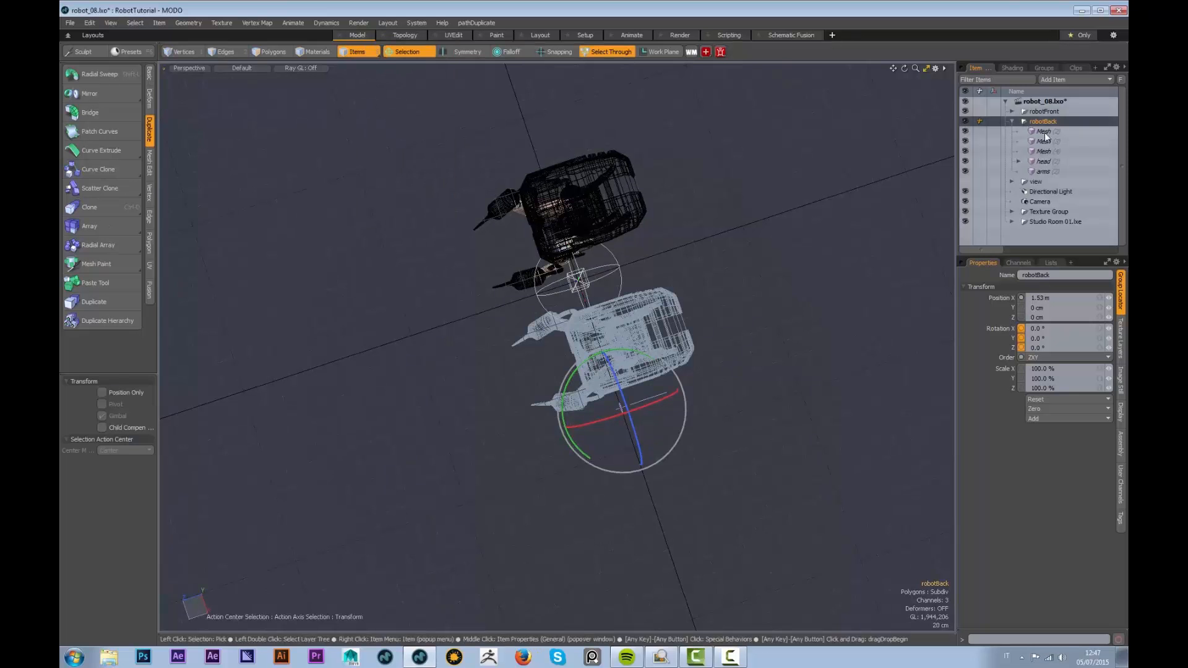
pyautogui.click(1045, 133)
pyautogui.keyDown('shift'); pyautogui.click(1043, 172); pyautogui.keyUp('shift')
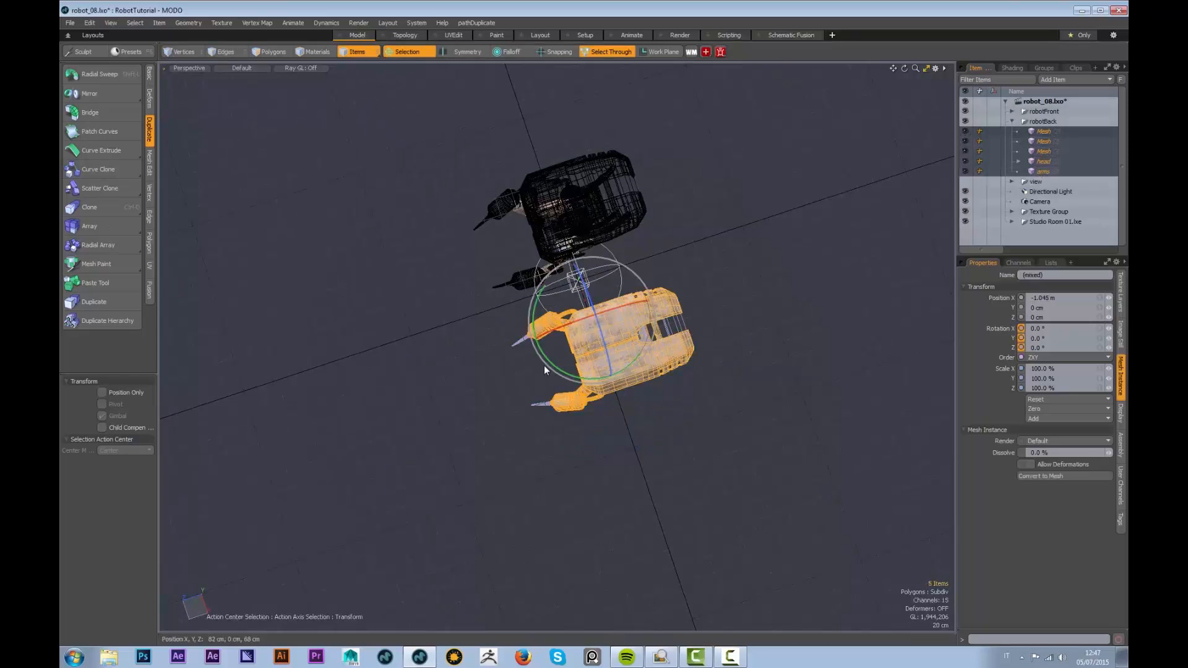
pyautogui.moveTo(544, 365); pyautogui.dragTo(618, 371)
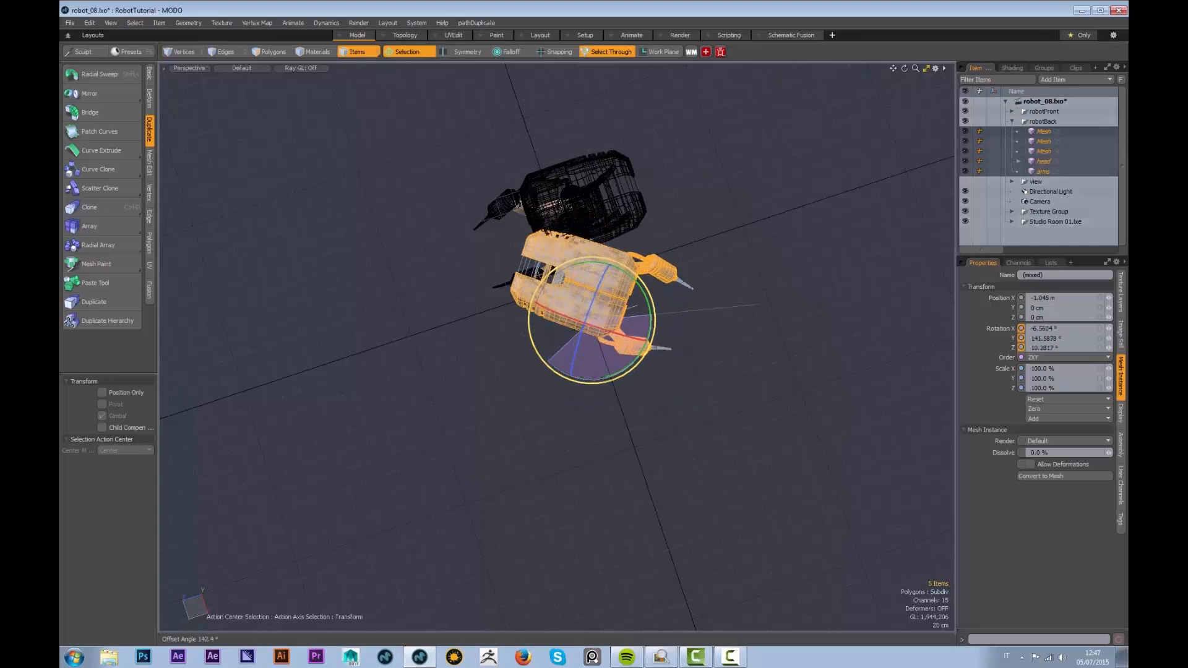
pyautogui.hotkey('ctrl', 'z')
pyautogui.keyDown('alt'); pyautogui.moveTo(560, 396); pyautogui.dragTo(699, 152); pyautogui.keyUp('alt')
pyautogui.keyDown('alt'); pyautogui.moveTo(696, 161); pyautogui.dragTo(727, 349); pyautogui.keyUp('alt')
pyautogui.press('w')
pyautogui.keyDown('alt'); pyautogui.moveTo(677, 433); pyautogui.dragTo(783, 312); pyautogui.keyUp('alt')
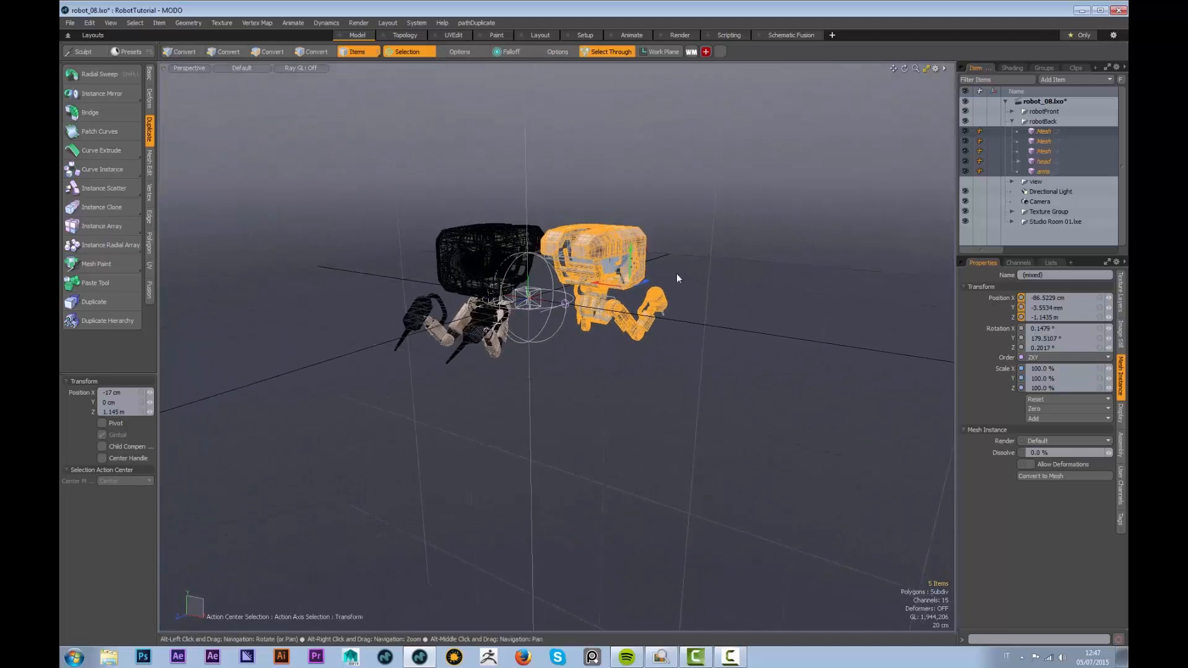
# Move the back robot to X -74.5 cm and frame both robots through the render camera
pyautogui.moveTo(613, 290); pyautogui.dragTo(621, 291)
pyautogui.click(188, 68)
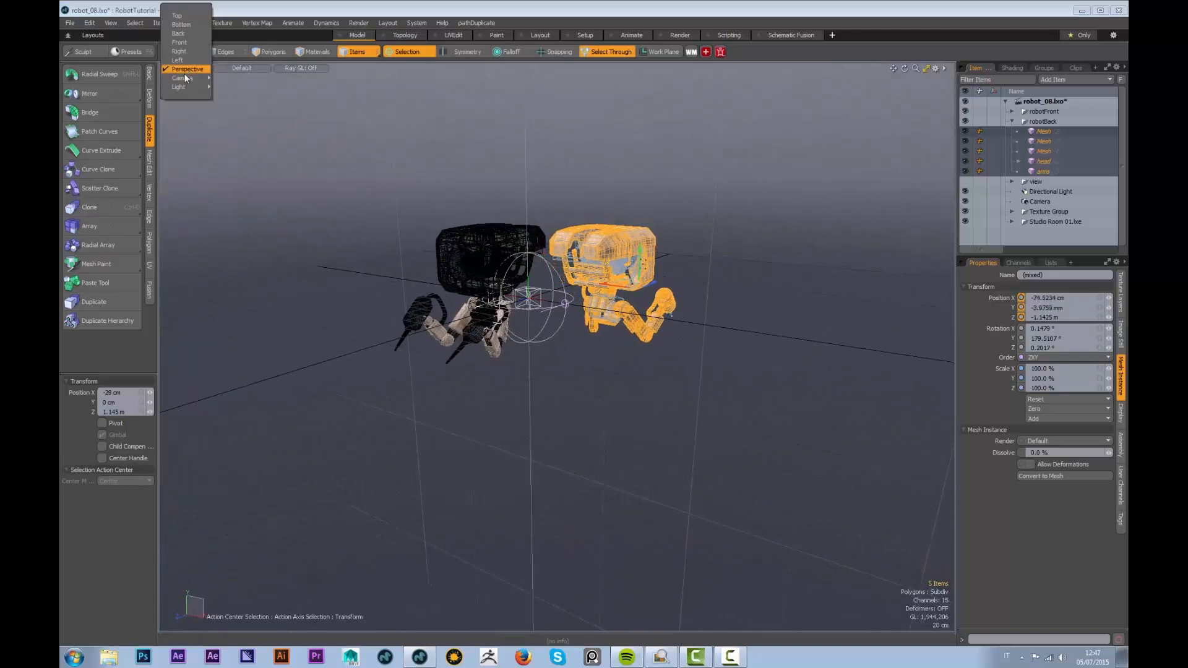
pyautogui.moveTo(192, 79)
pyautogui.click(240, 87)
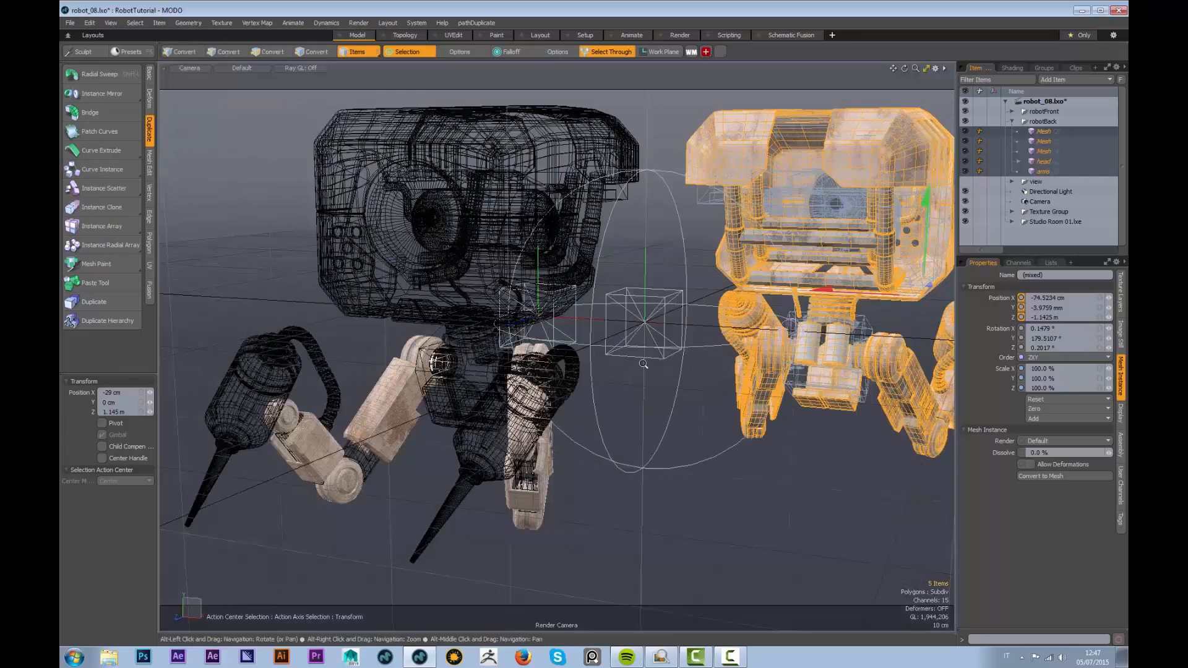
pyautogui.keyDown('alt'); pyautogui.moveTo(621, 365); pyautogui.dragTo(607, 363, button='right'); pyautogui.keyUp('alt')
pyautogui.moveTo(606, 363)
pyautogui.keyDown('alt'); pyautogui.mouseDown()
pyautogui.moveTo(584, 371)
pyautogui.moveTo(596, 382)
pyautogui.mouseUp(); pyautogui.keyUp('alt')
pyautogui.keyDown('alt'); pyautogui.moveTo(599, 367); pyautogui.dragTo(587, 368, button='right'); pyautogui.keyUp('alt')
pyautogui.keyDown('alt'); pyautogui.moveTo(587, 367); pyautogui.dragTo(579, 369); pyautogui.keyUp('alt')
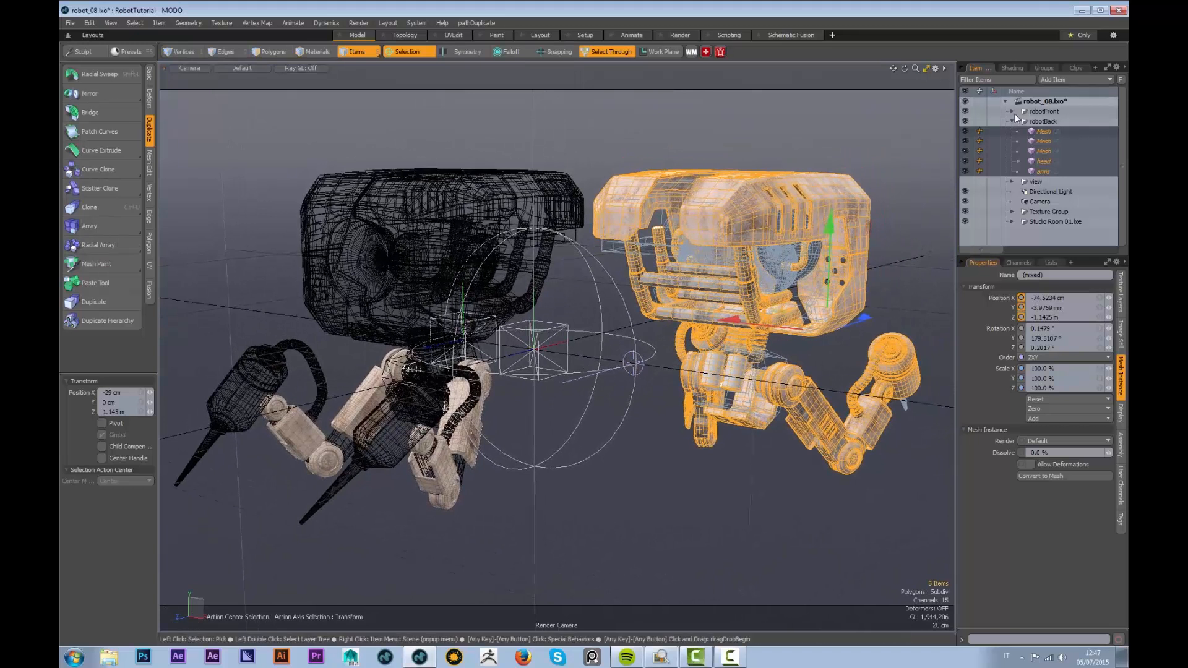
# Collapse Metal02, inside_02 and Inside in the Shader Tree and select the Render item
pyautogui.click(1013, 68)
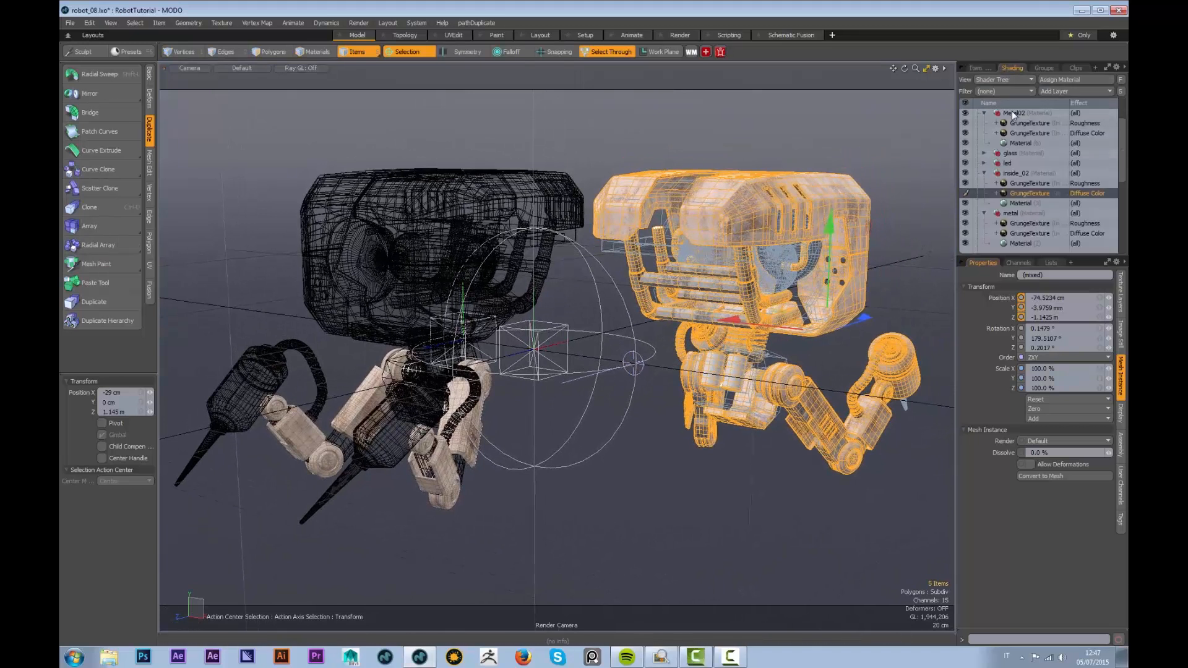
pyautogui.scroll(2, 1124, 154)
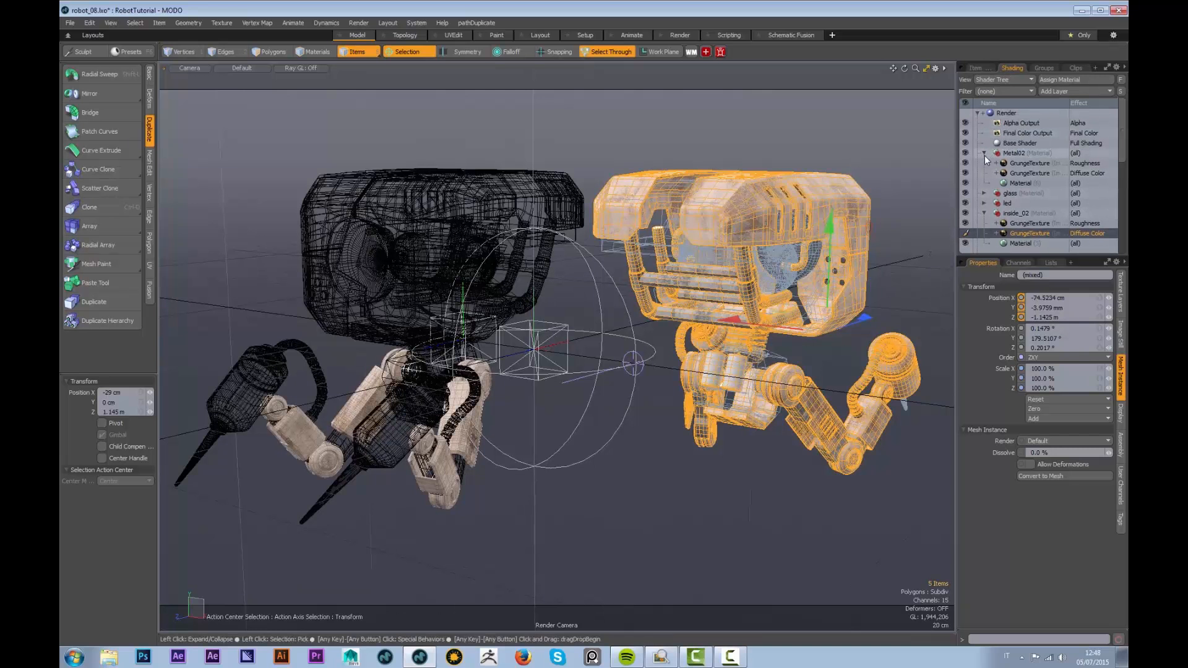
pyautogui.click(985, 153)
pyautogui.click(984, 184)
pyautogui.click(985, 204)
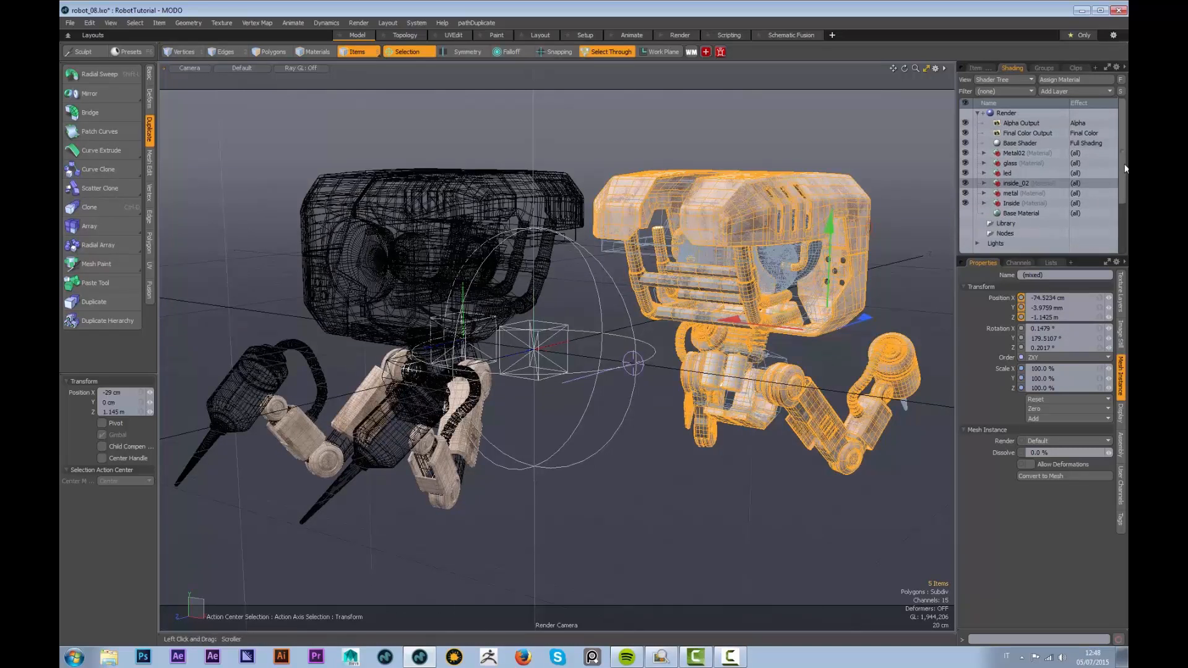
pyautogui.click(1007, 112)
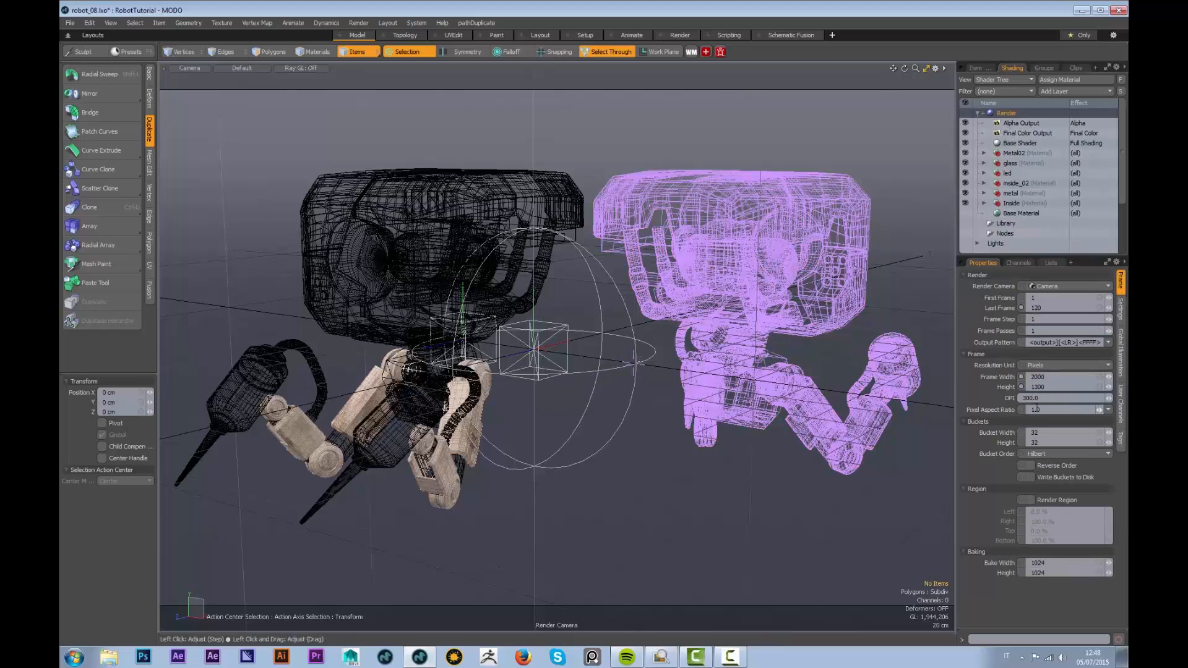
# Set antialiasing to 16 samples per pixel and reflection and refraction depths to 32
pyautogui.click(1121, 313)
pyautogui.click(1046, 288)
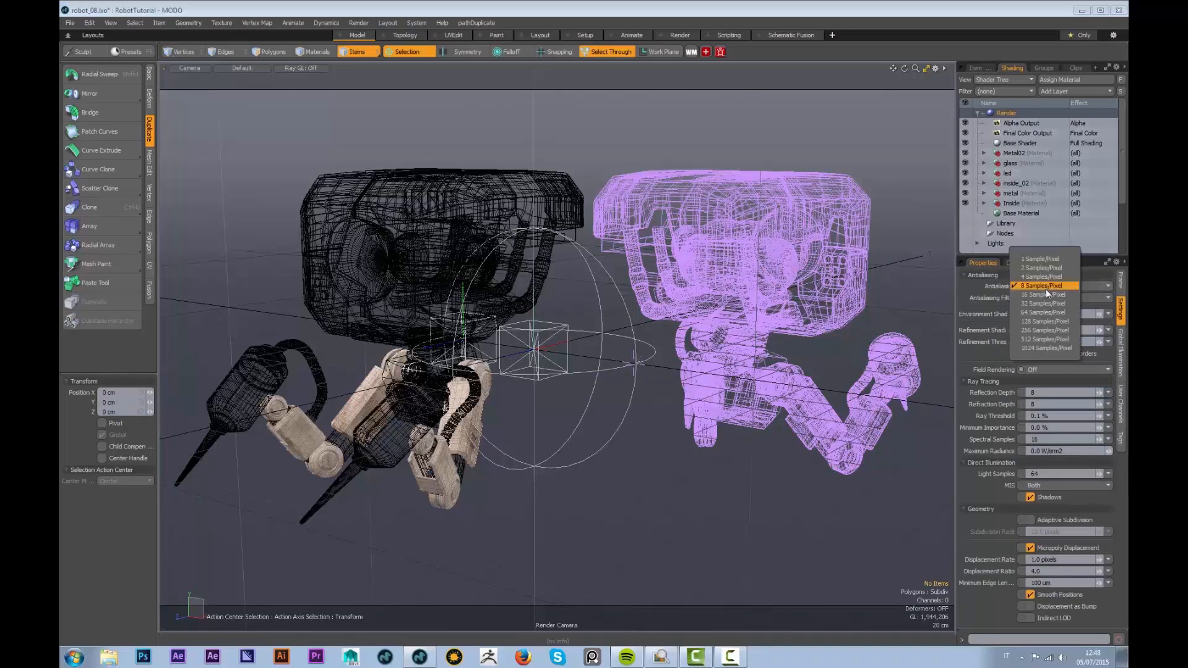
pyautogui.click(1037, 295)
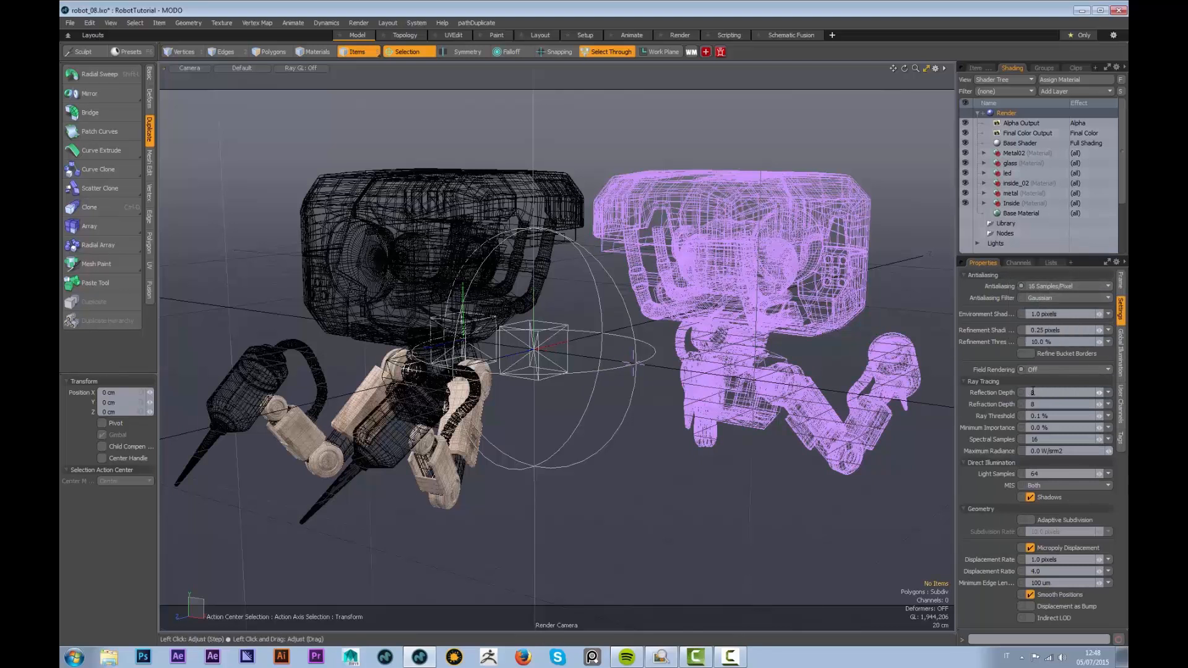
pyautogui.write('32')
pyautogui.press('Tab')
pyautogui.press('Return')
# Set global illumination to 1024 indirect rays and 512 irradiance rays
pyautogui.click(1118, 360)
pyautogui.write('1024')
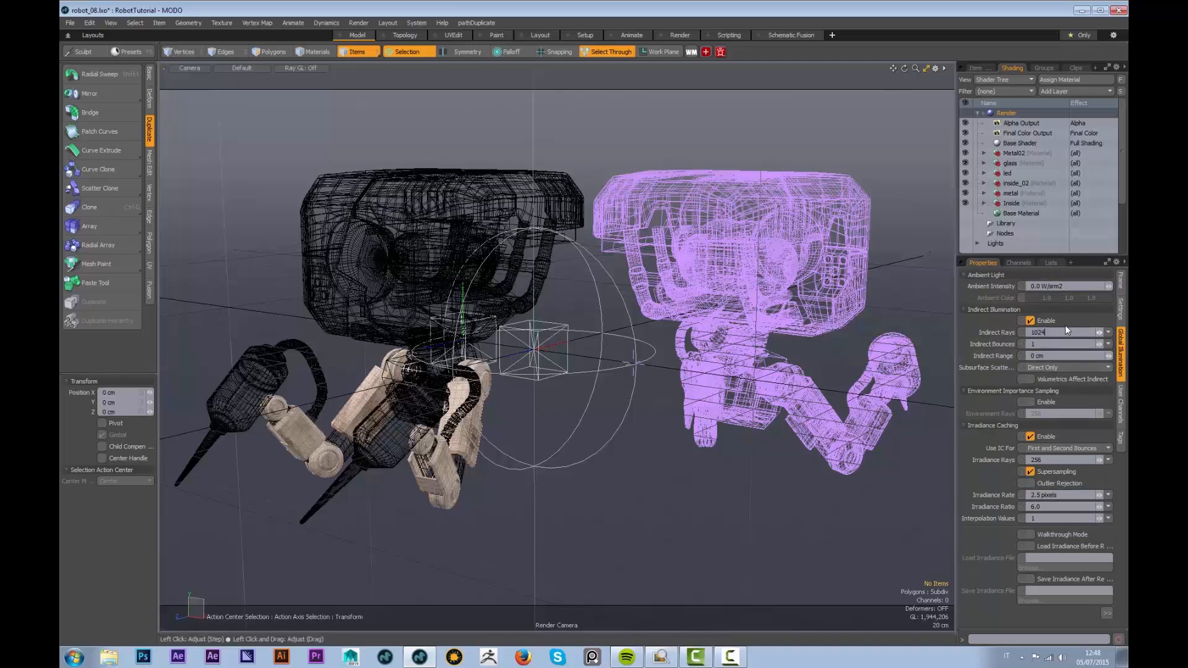
pyautogui.click(1039, 460)
pyautogui.write('5')
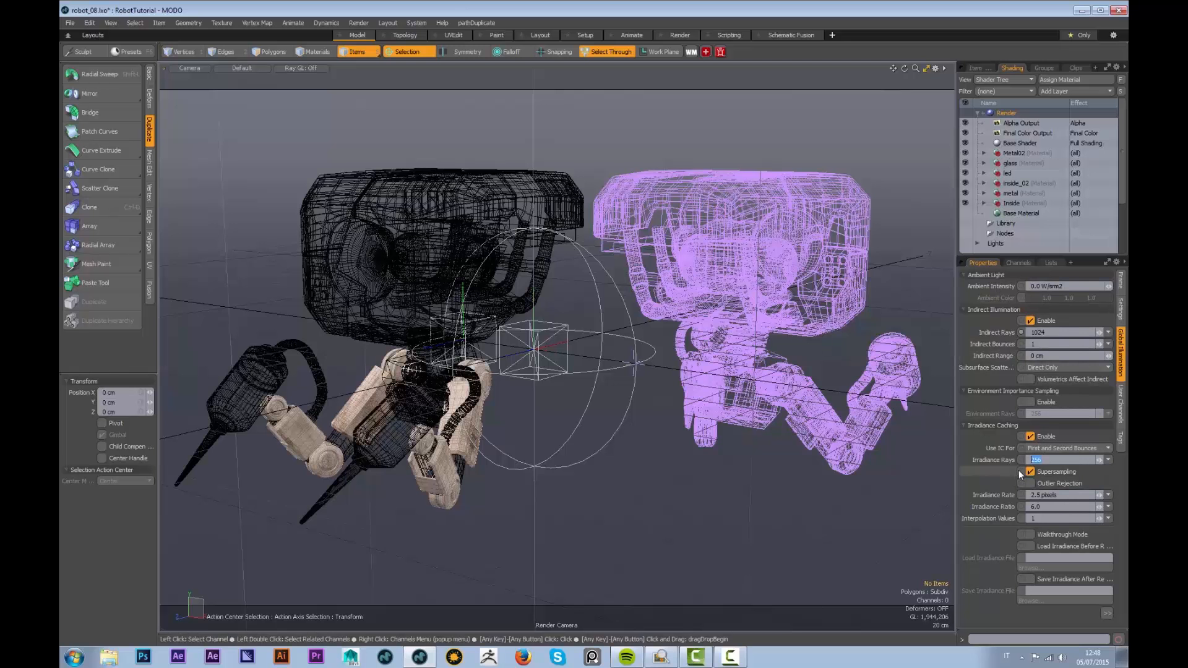
pyautogui.write('12')
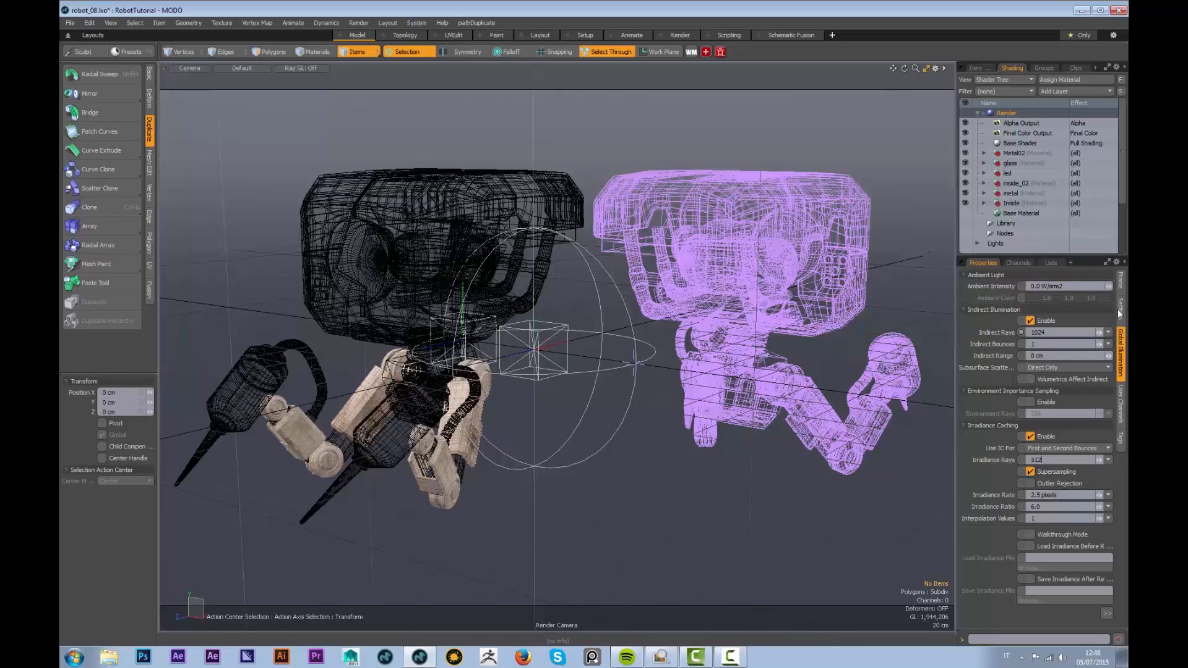
pyautogui.click(1122, 286)
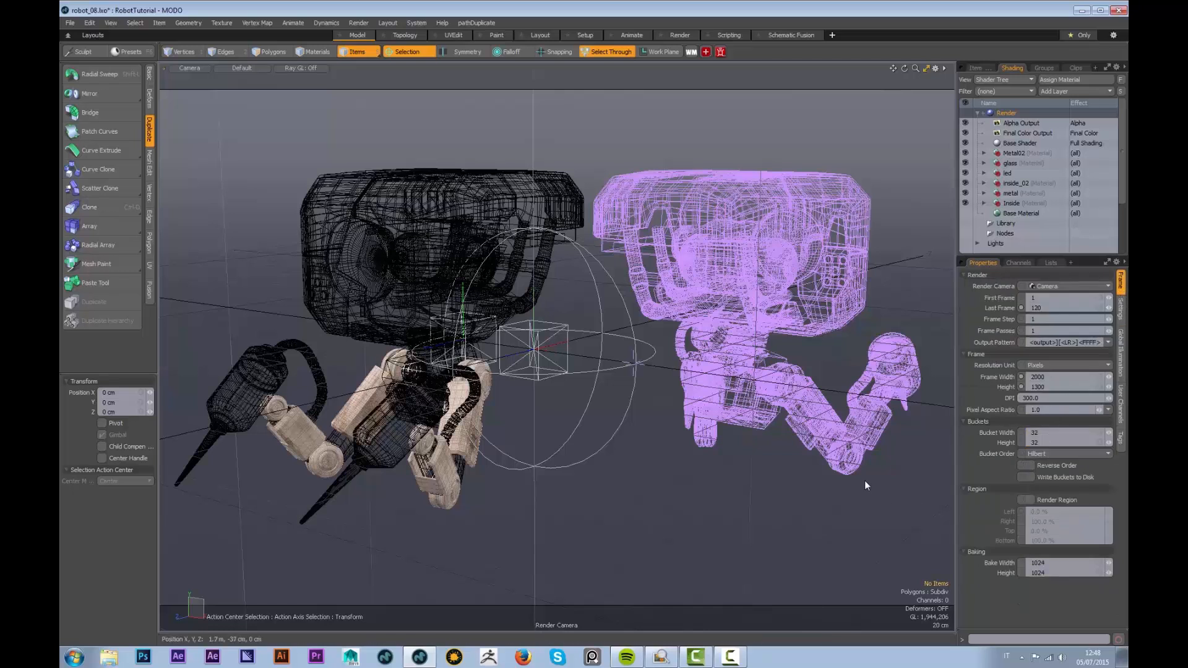
pyautogui.moveTo(595, 329)
pyautogui.keyDown('alt'); pyautogui.mouseDown()
pyautogui.moveTo(594, 350)
pyautogui.moveTo(586, 342)
pyautogui.mouseUp(); pyautogui.keyUp('alt')
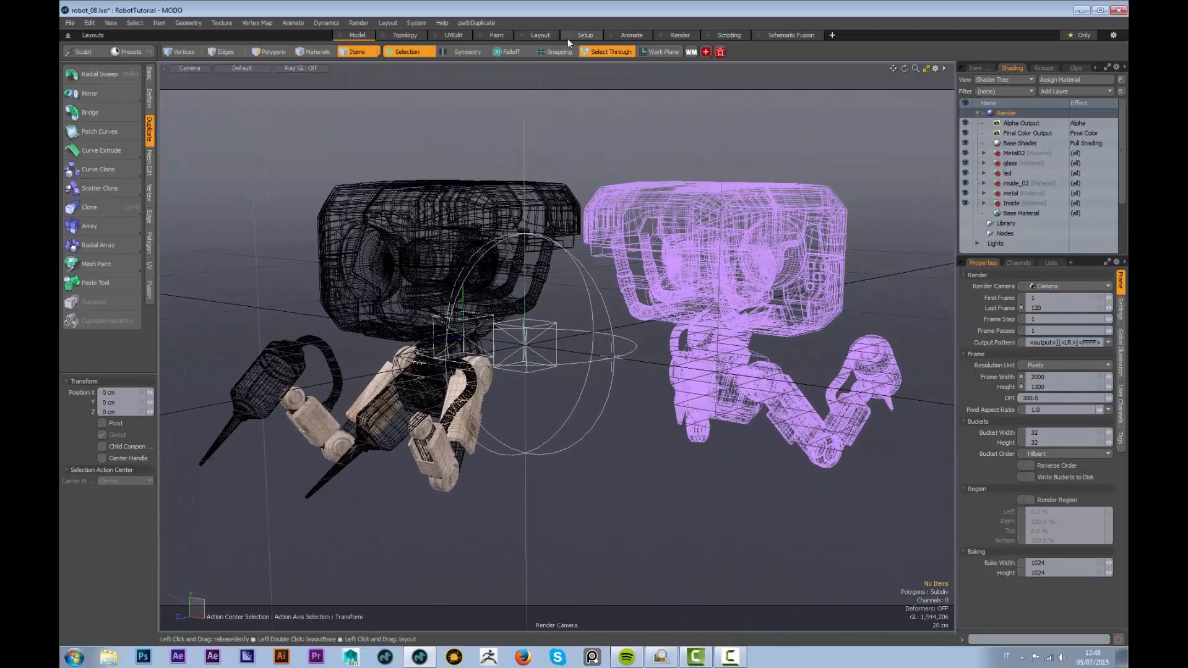
# Run a preview render of both robots, orbit its camera higher, then close the preview
pyautogui.press('F8')
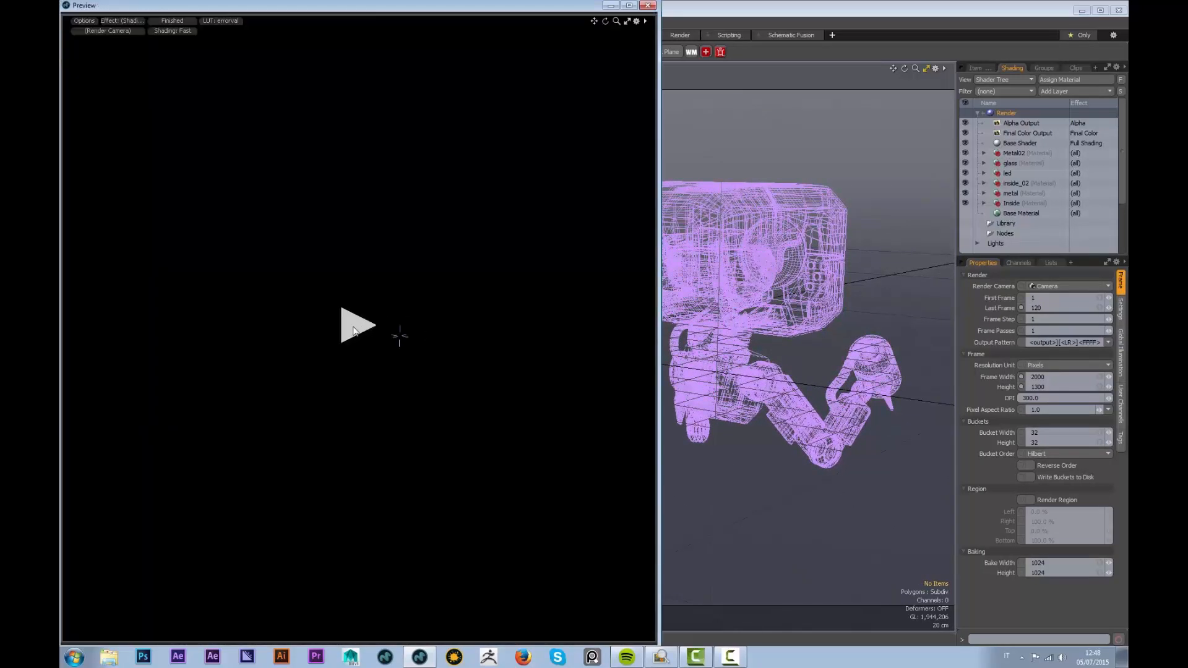
pyautogui.click(354, 331)
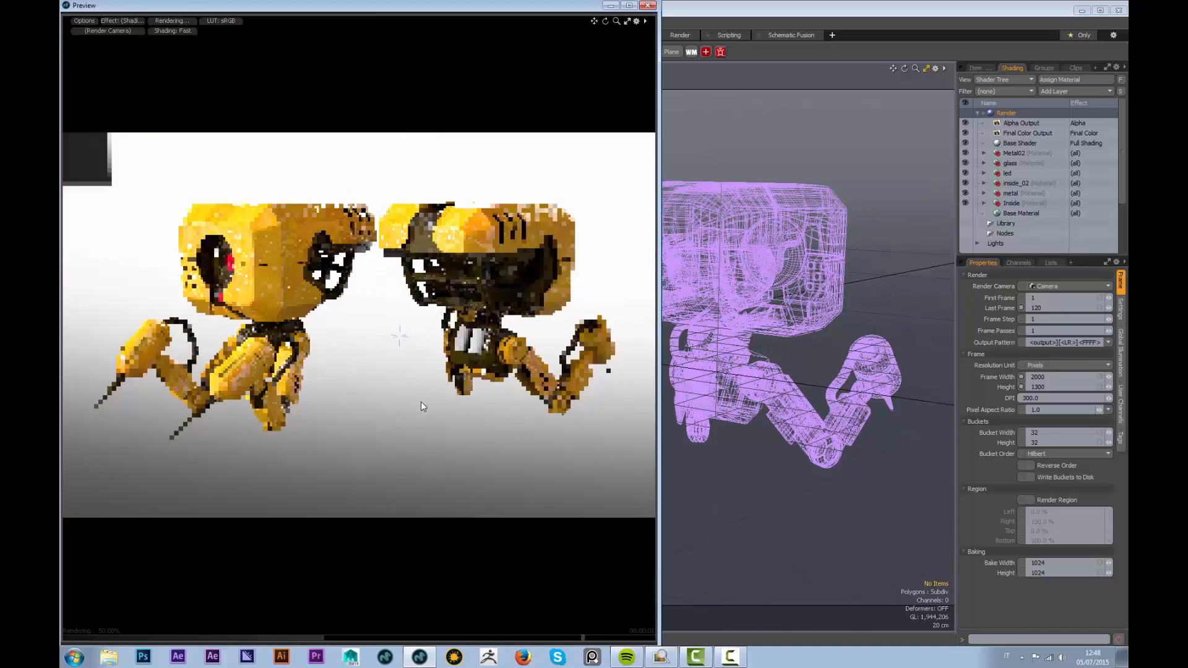
pyautogui.keyDown('alt'); pyautogui.moveTo(378, 356); pyautogui.dragTo(419, 354); pyautogui.keyUp('alt')
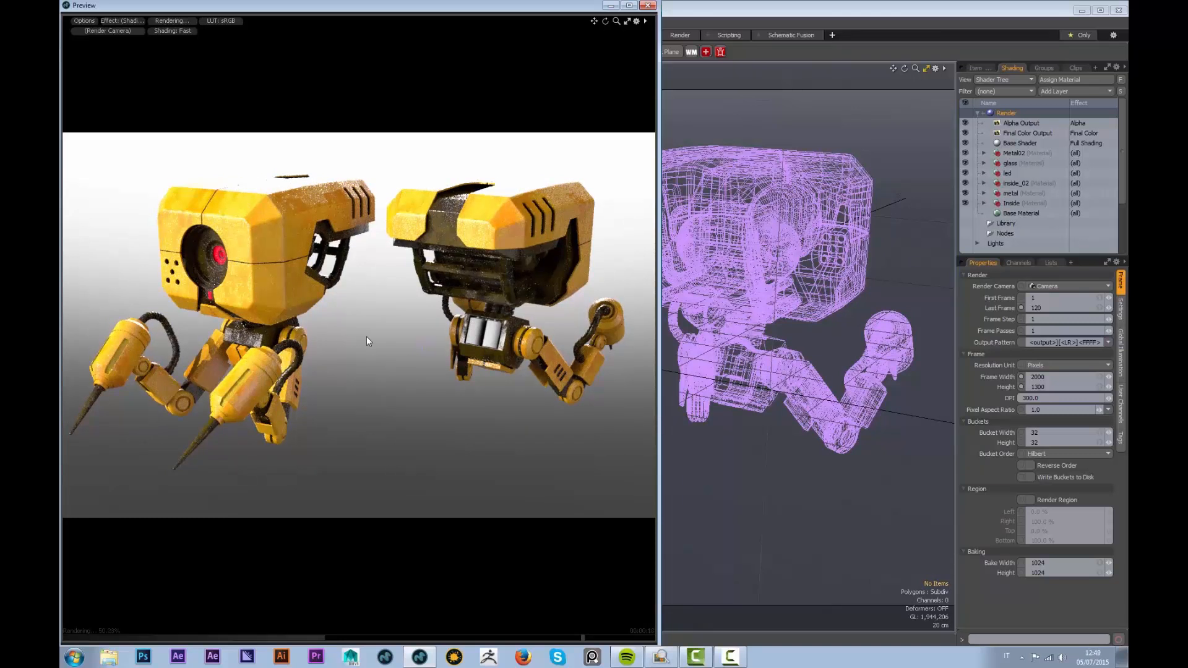
pyautogui.click(648, 6)
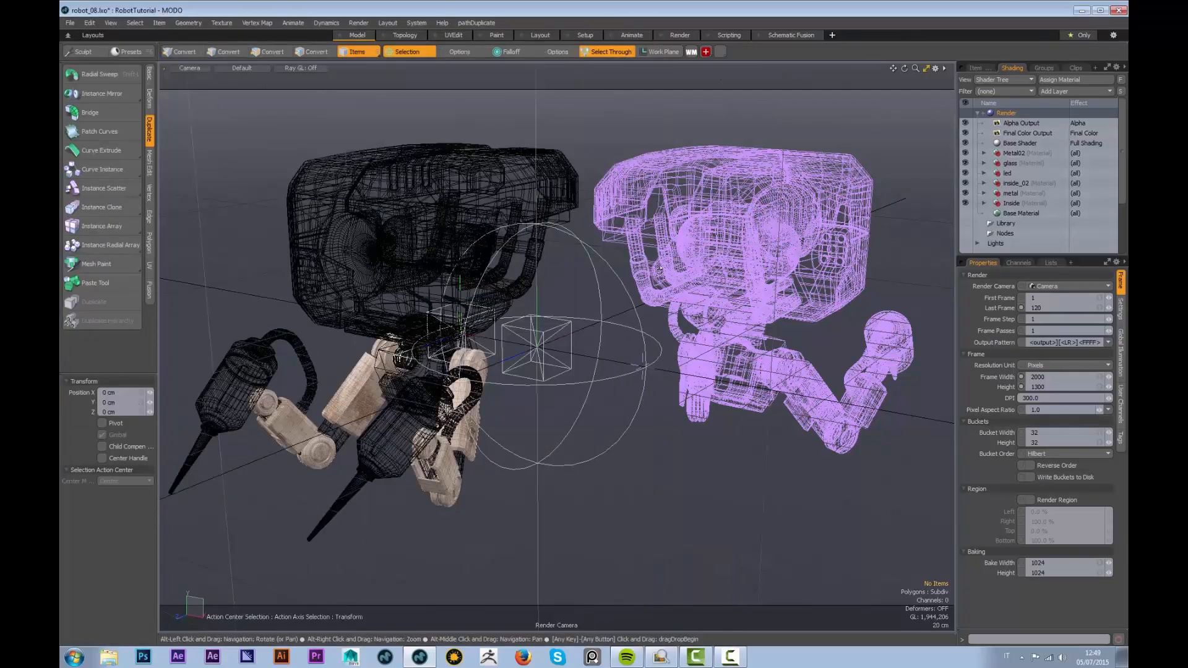
# Switch the viewport to perspective, frame the robots, and select robotFront's meshes in the Item List
pyautogui.click(198, 68)
pyautogui.click(273, 93)
pyautogui.keyDown('alt'); pyautogui.moveTo(371, 267); pyautogui.dragTo(594, 297); pyautogui.keyUp('alt')
pyautogui.keyDown('alt'); pyautogui.moveTo(594, 297); pyautogui.dragTo(675, 350, button='right'); pyautogui.keyUp('alt')
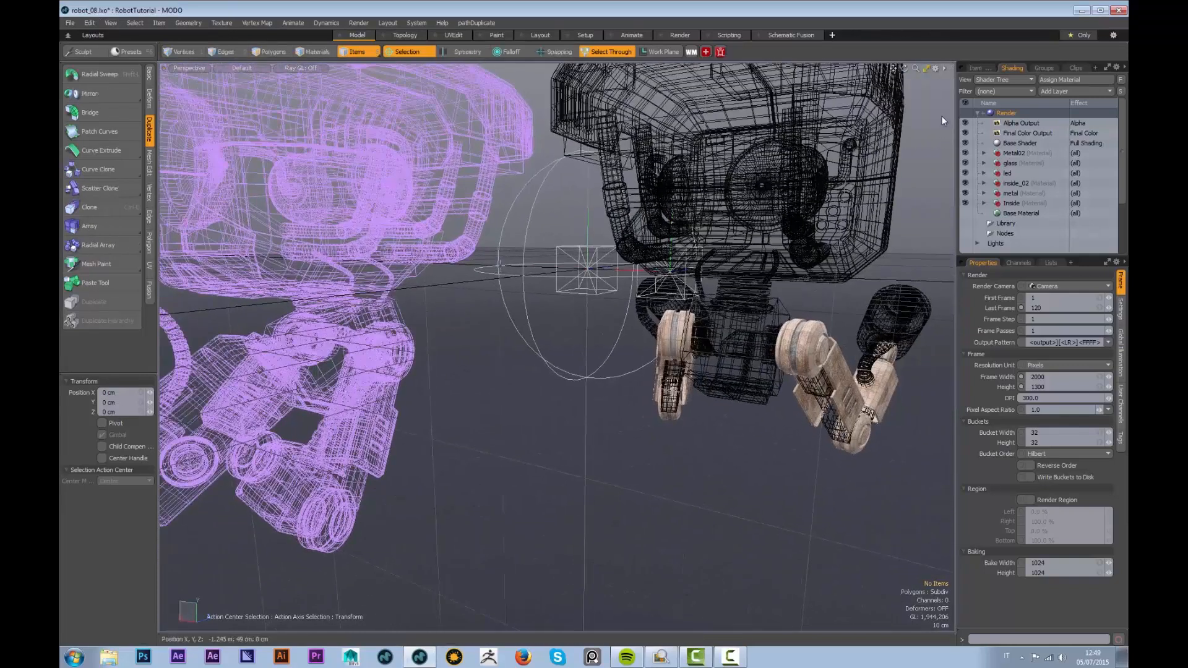
pyautogui.click(976, 68)
pyautogui.click(1012, 112)
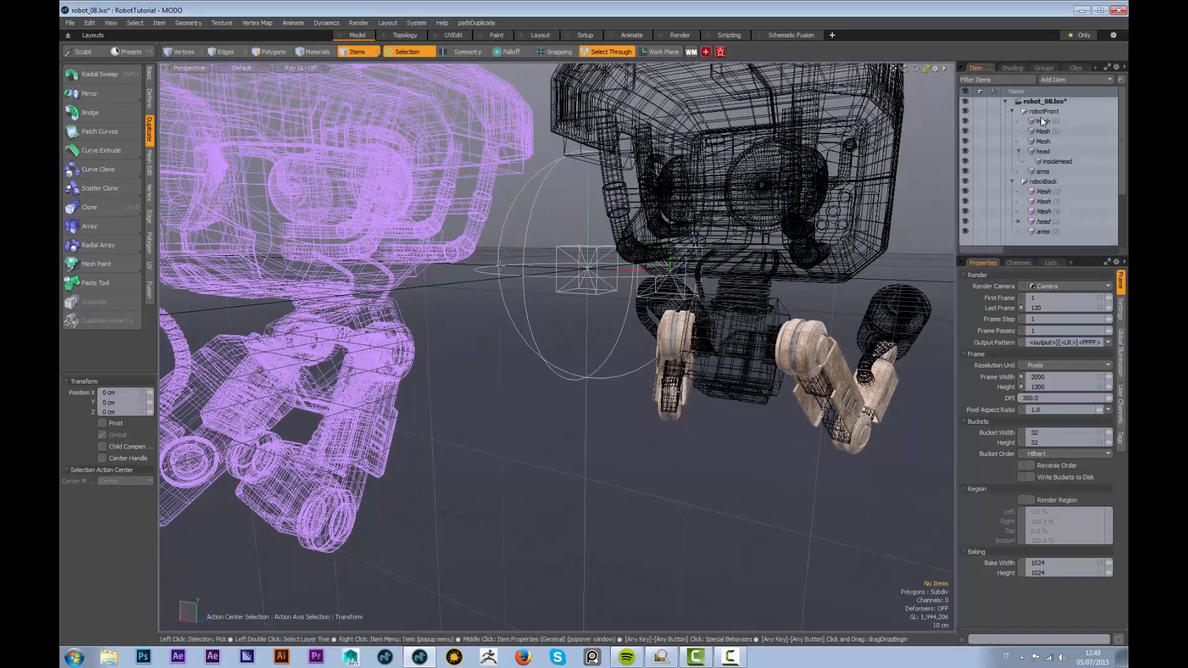
pyautogui.click(1042, 121)
pyautogui.keyDown('shift'); pyautogui.click(1043, 171); pyautogui.keyUp('shift')
# Zoom in on the front robot's torso and select a cylinder's connected polygons in polygon mode
pyautogui.keyDown('alt'); pyautogui.moveTo(711, 344); pyautogui.dragTo(740, 346, button='right'); pyautogui.keyUp('alt')
pyautogui.keyDown('alt'); pyautogui.moveTo(740, 346); pyautogui.dragTo(645, 373); pyautogui.keyUp('alt')
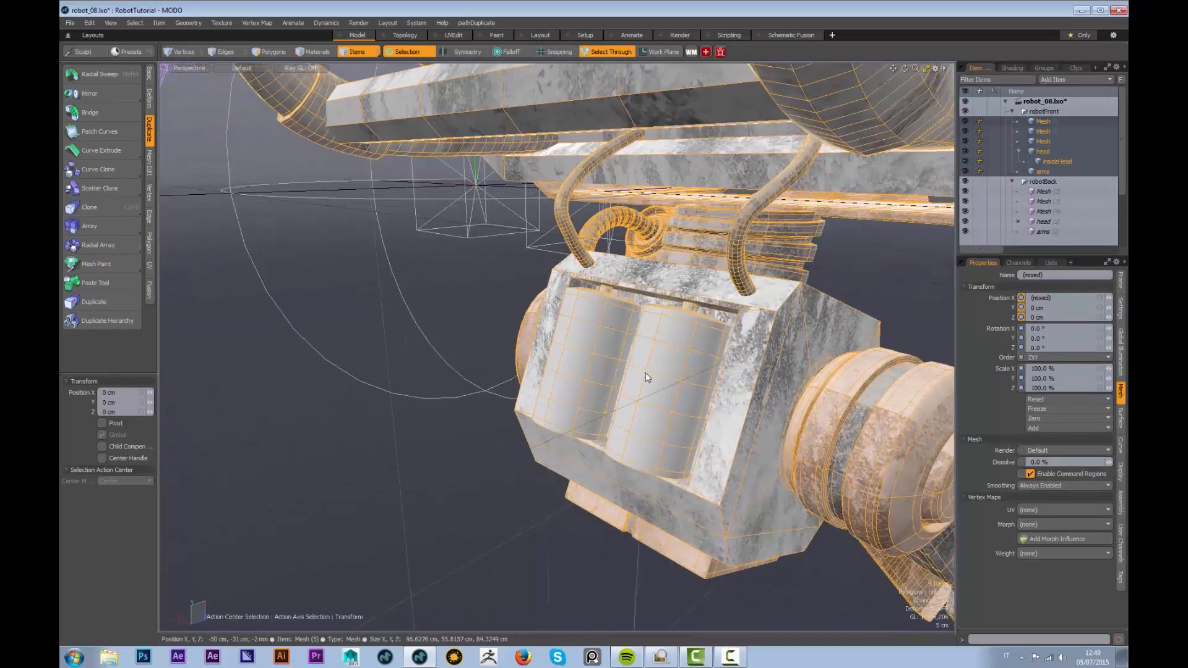
pyautogui.press('3')
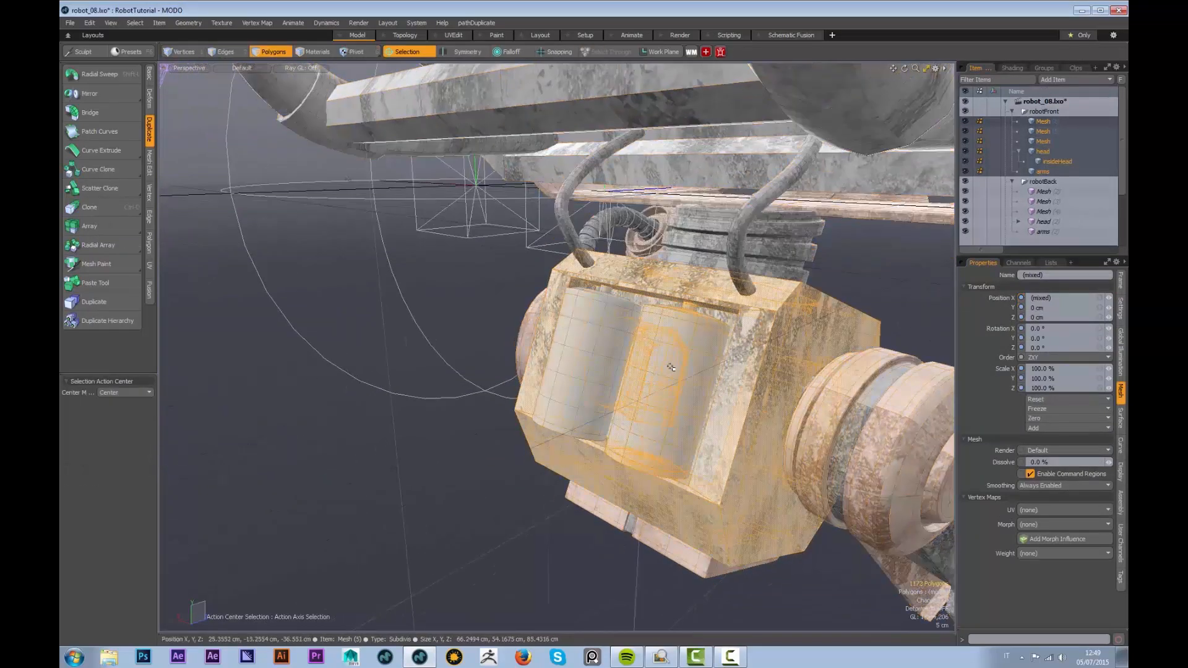
pyautogui.keyDown('alt'); pyautogui.moveTo(686, 328); pyautogui.dragTo(718, 343); pyautogui.keyUp('alt')
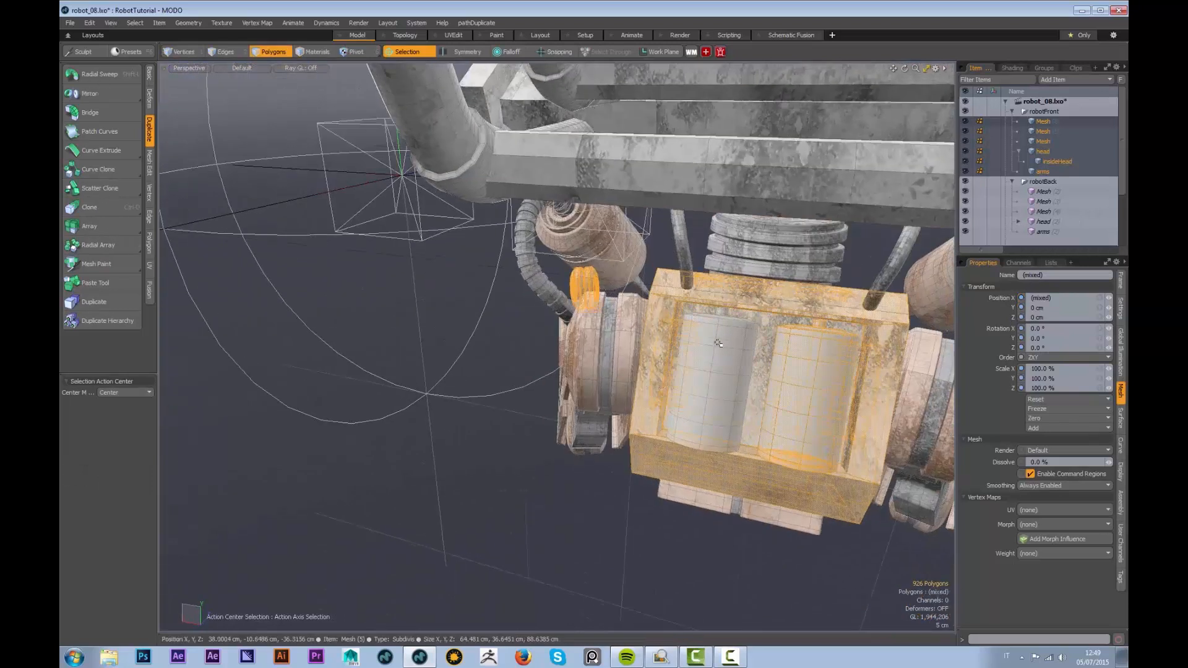
pyautogui.press('Escape')
pyautogui.doubleClick(795, 378)
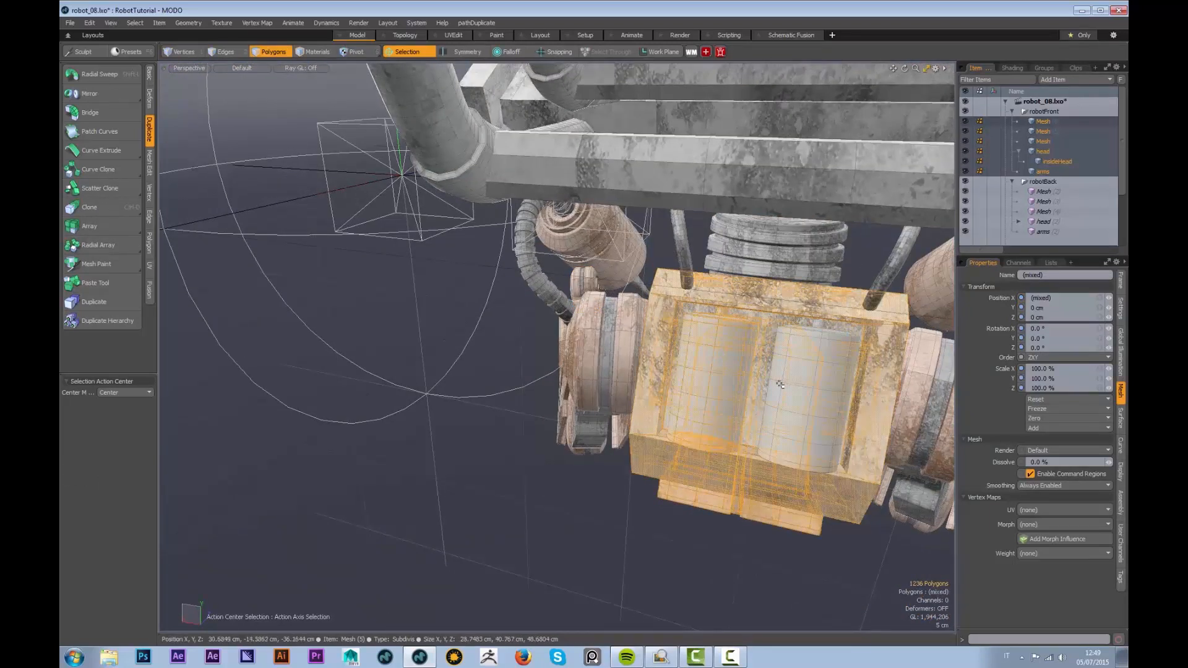
# Expand robotFront's Mesh hierarchy and select the Mesh (5) item holding the cylinders
pyautogui.click(1053, 152)
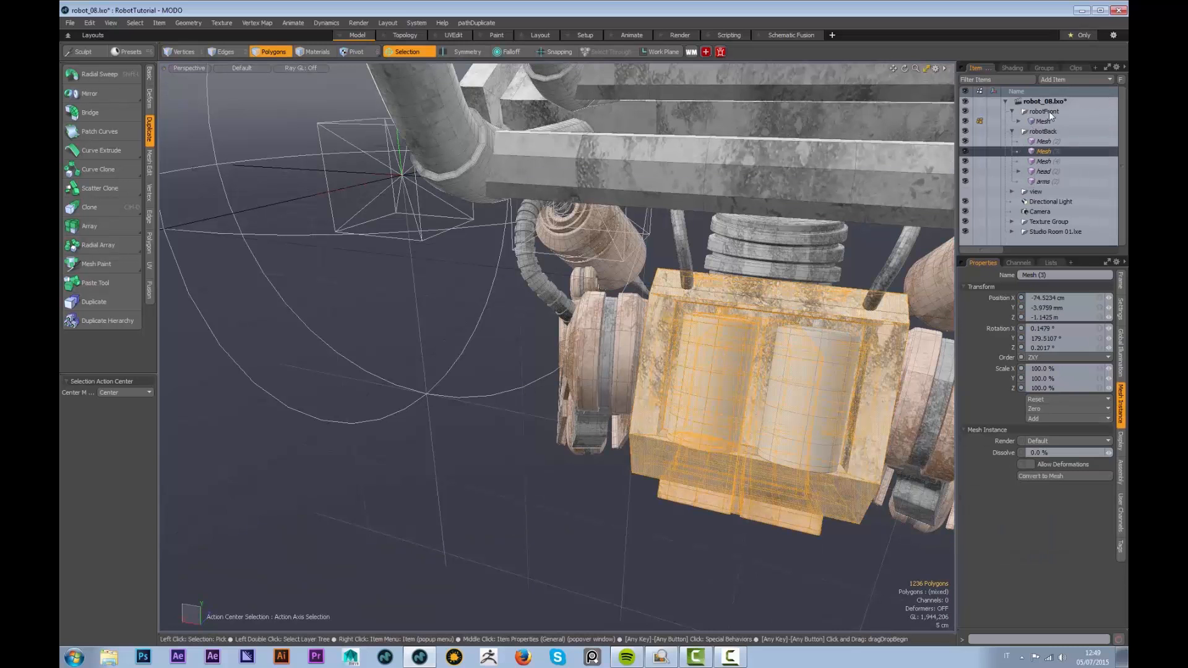
pyautogui.doubleClick(1035, 121)
pyautogui.click(1020, 121)
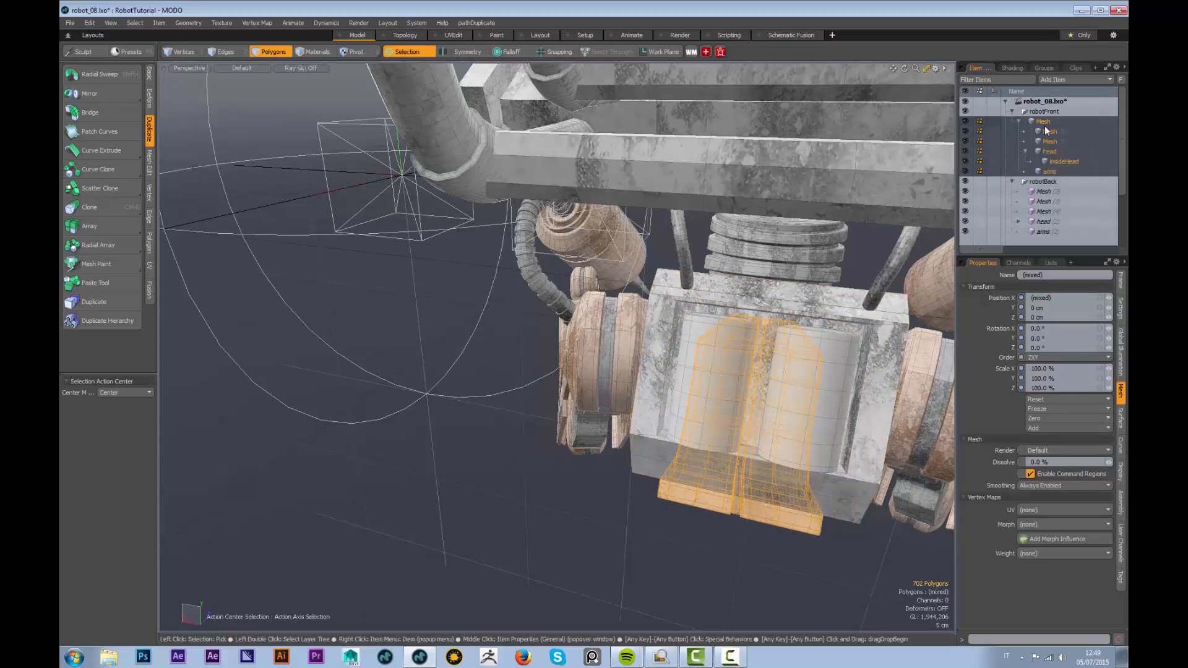
pyautogui.hotkey('ctrl', 'z')
pyautogui.hotkey('ctrl', 'z')
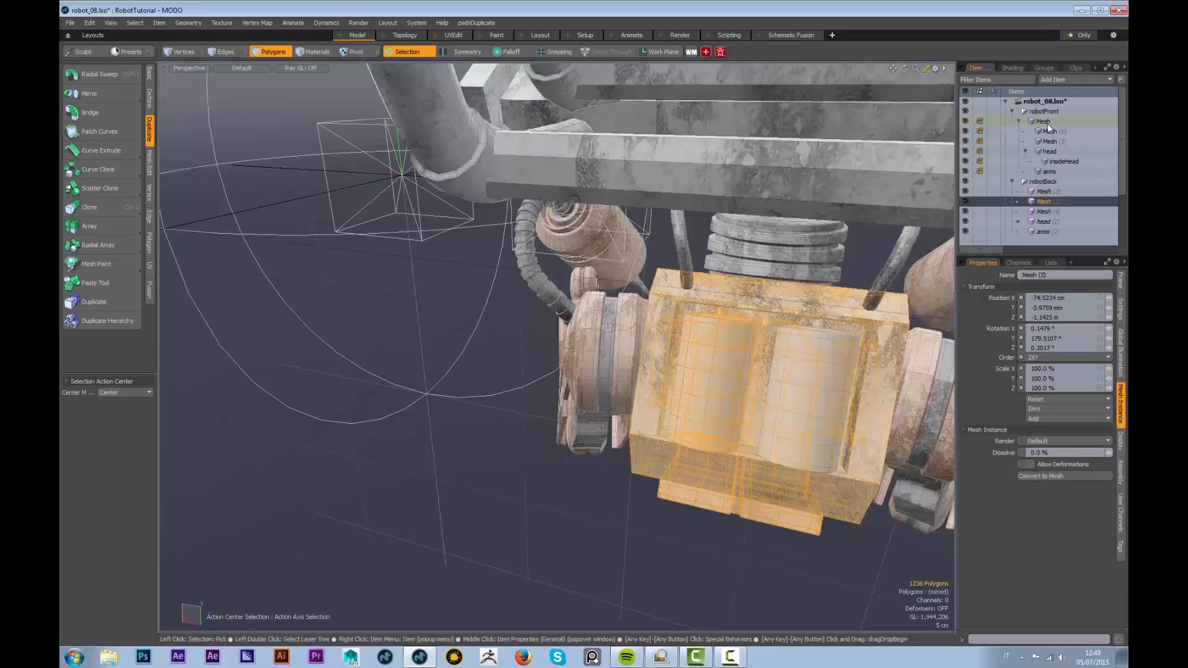
pyautogui.click(1050, 133)
pyautogui.click(1050, 143)
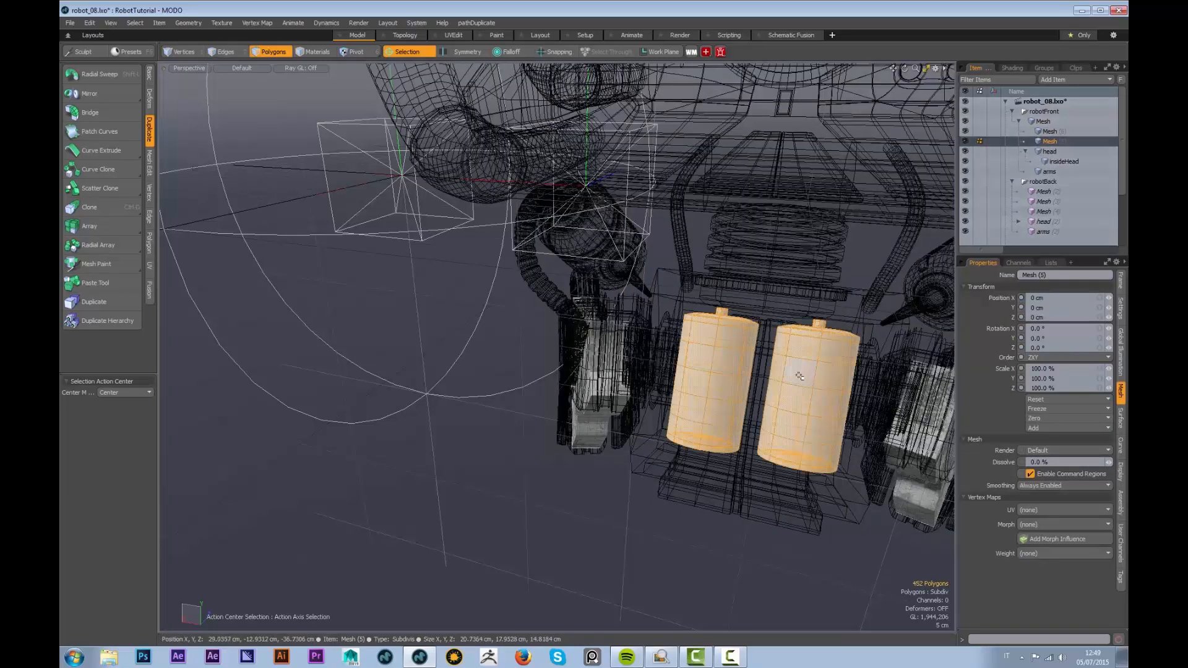
# Assign the cylinders a new blue material named pile
pyautogui.press('m')
pyautogui.write('pile')
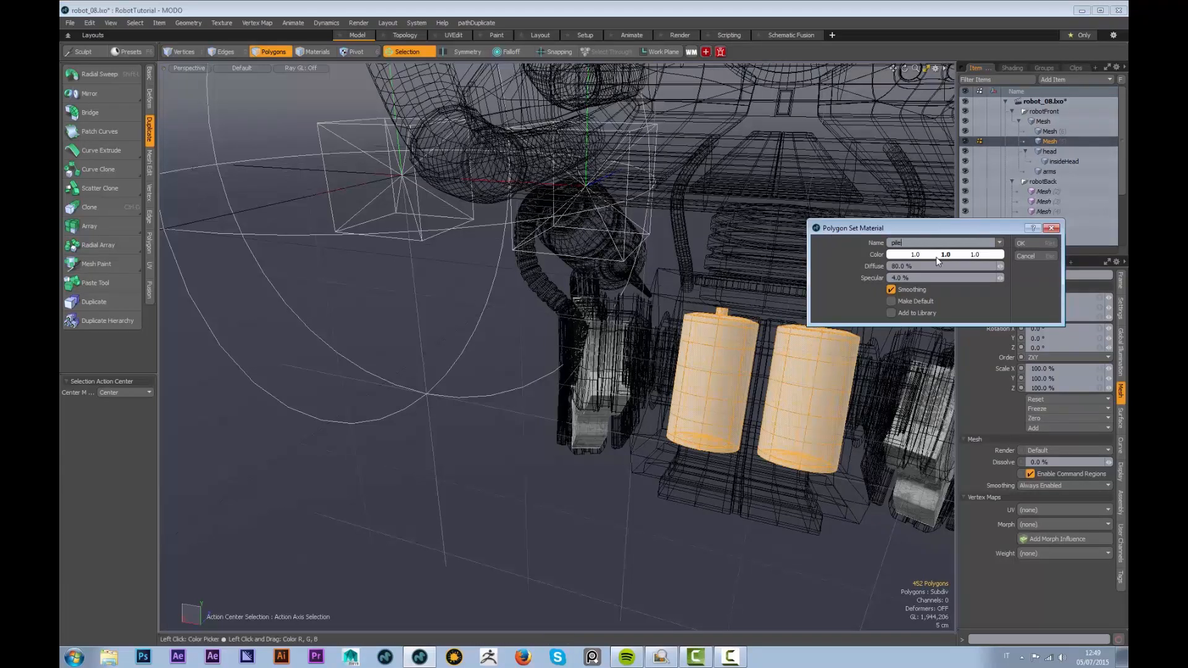
pyautogui.click(937, 260)
pyautogui.click(492, 286)
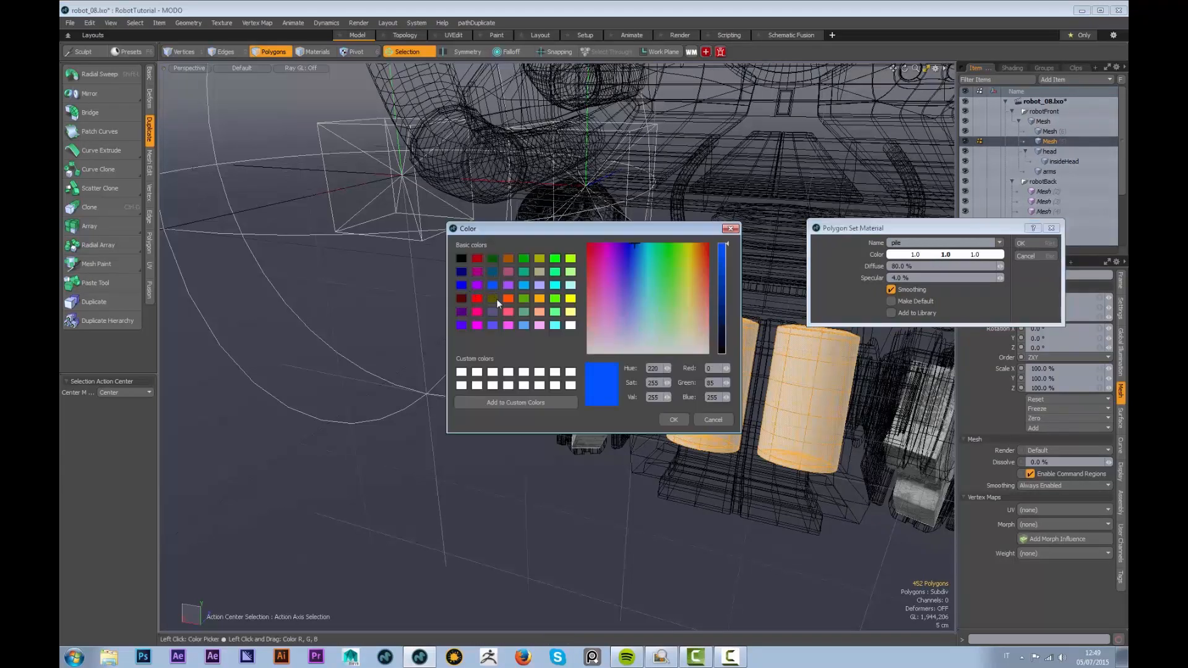
pyautogui.click(668, 421)
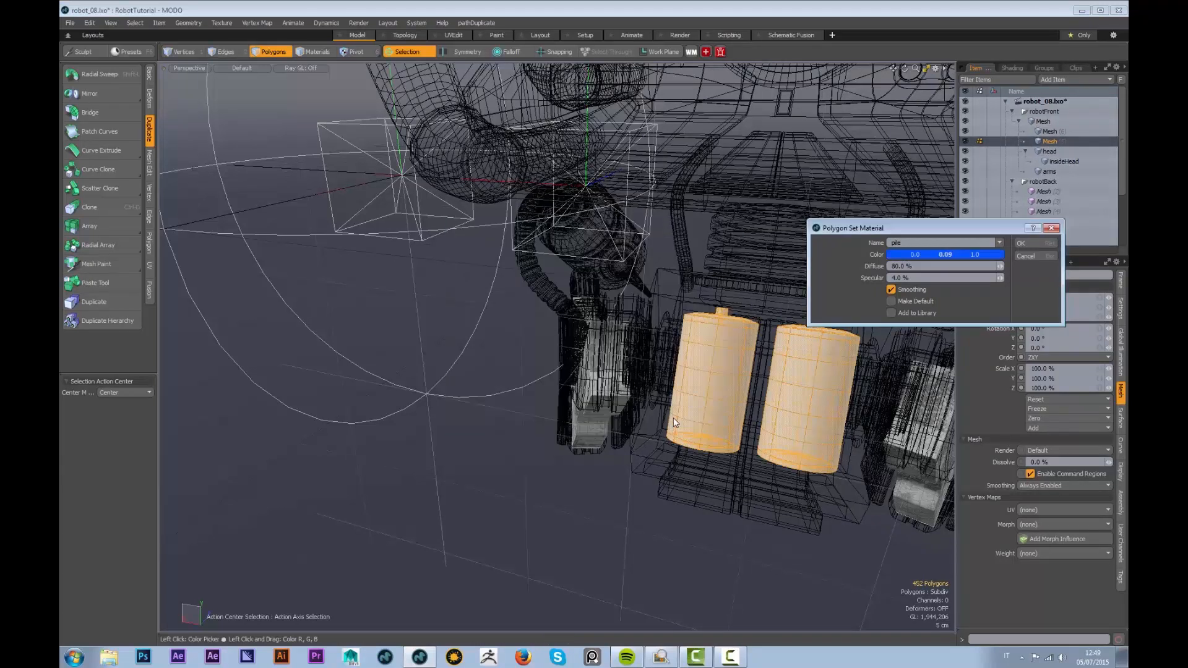
pyautogui.click(1026, 243)
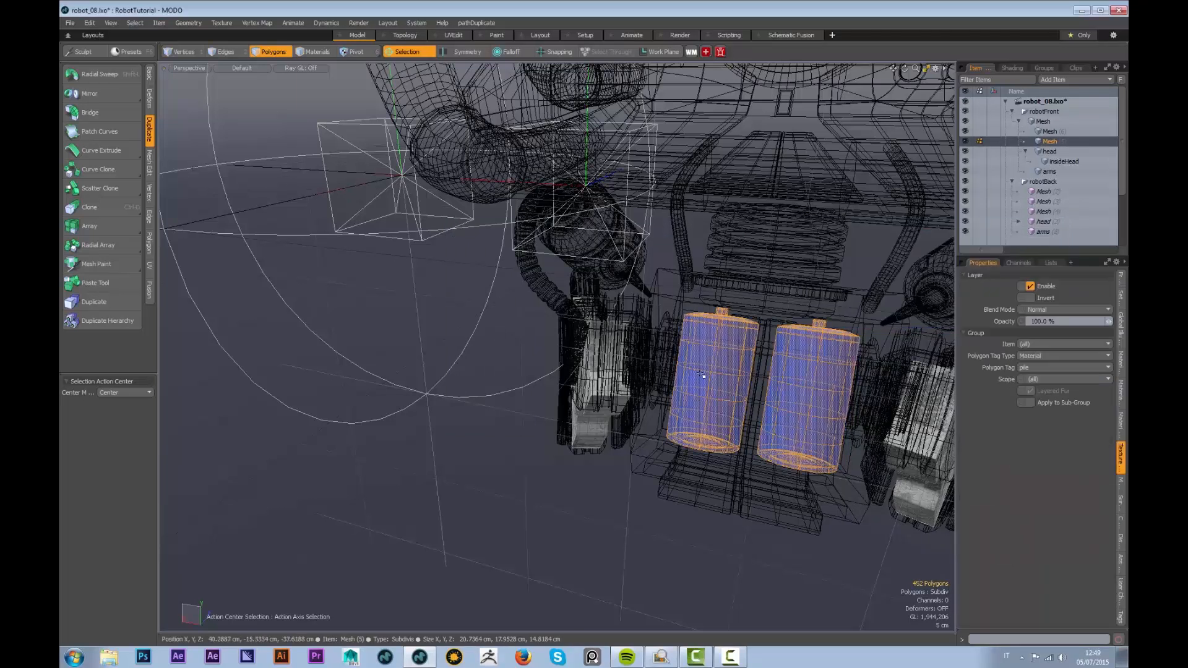
# Select a three-ring polygon band around the middle of each cylinder
pyautogui.moveTo(702, 382); pyautogui.dragTo(723, 386)
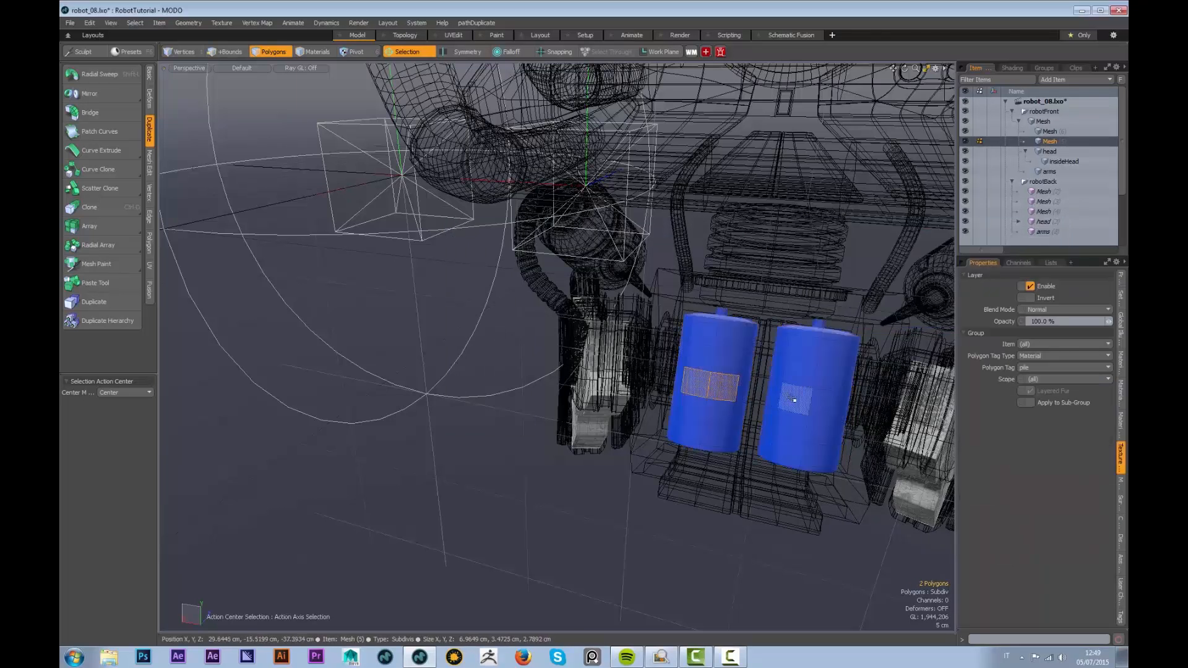
pyautogui.moveTo(794, 398); pyautogui.dragTo(825, 401)
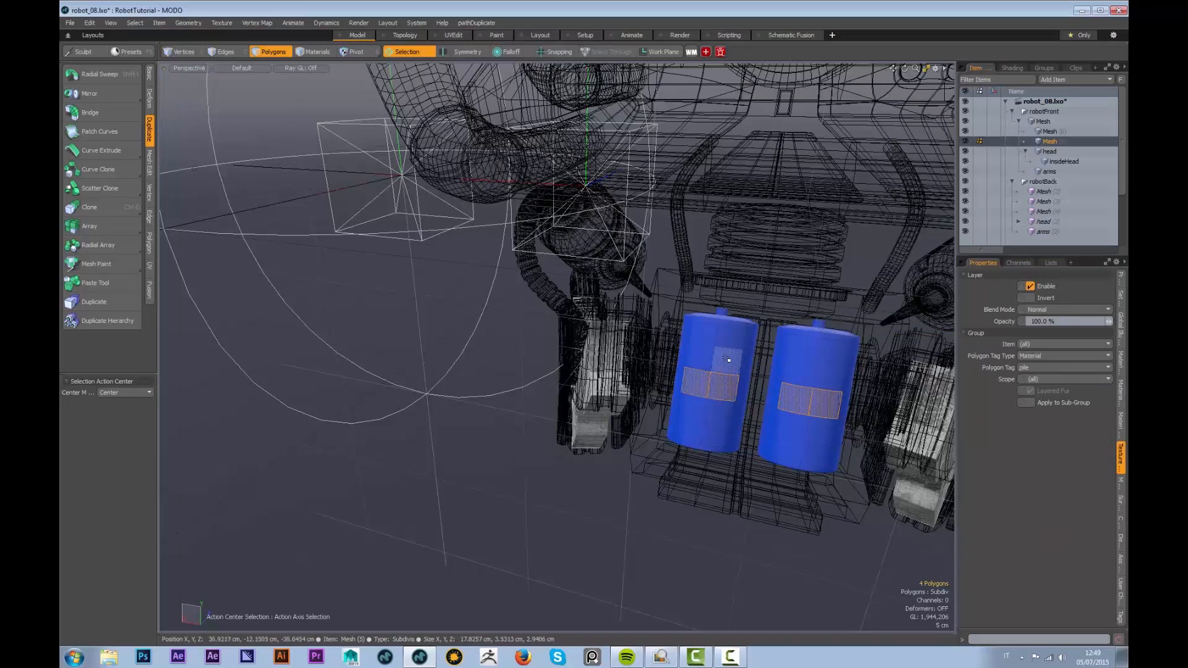
pyautogui.press('l')
pyautogui.hotkey('shift', 'Up')
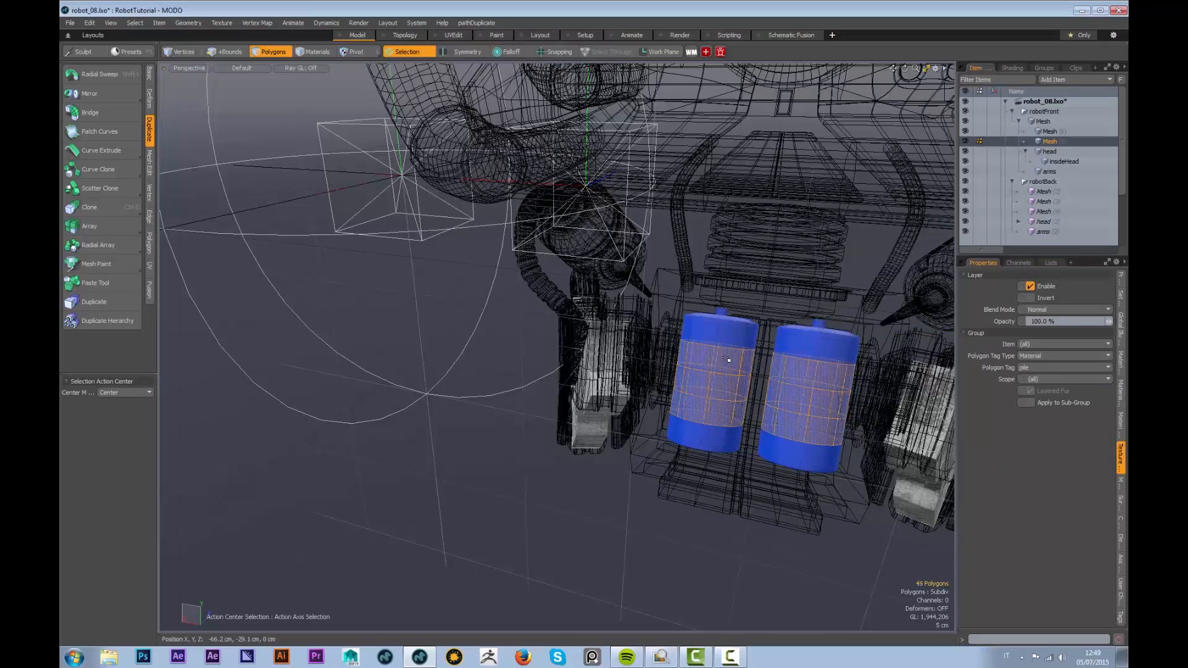
# Assign the middle bands a new white material named etichetta
pyautogui.press('m')
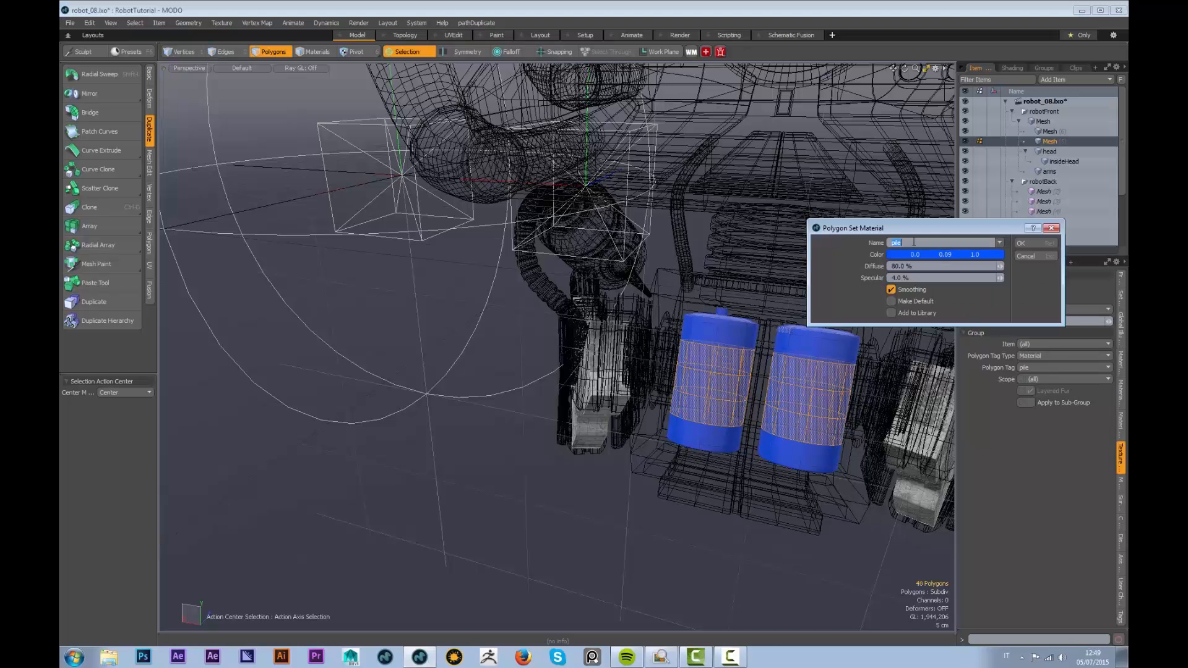
pyautogui.write('etichetta')
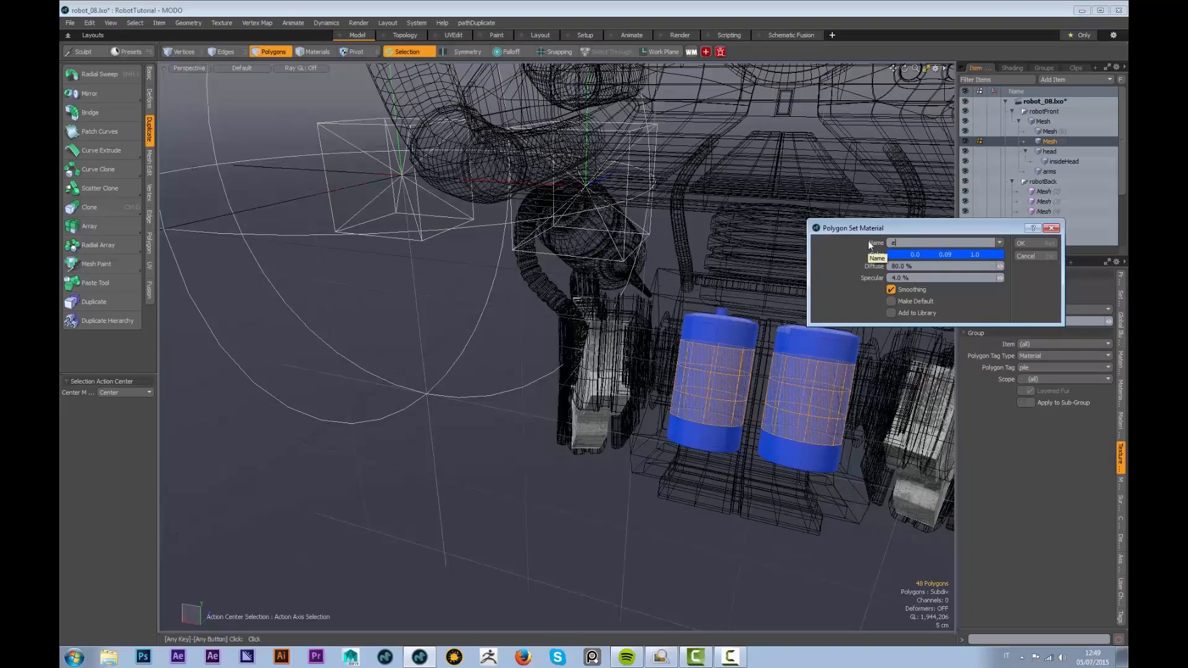
pyautogui.click(946, 254)
pyautogui.click(568, 326)
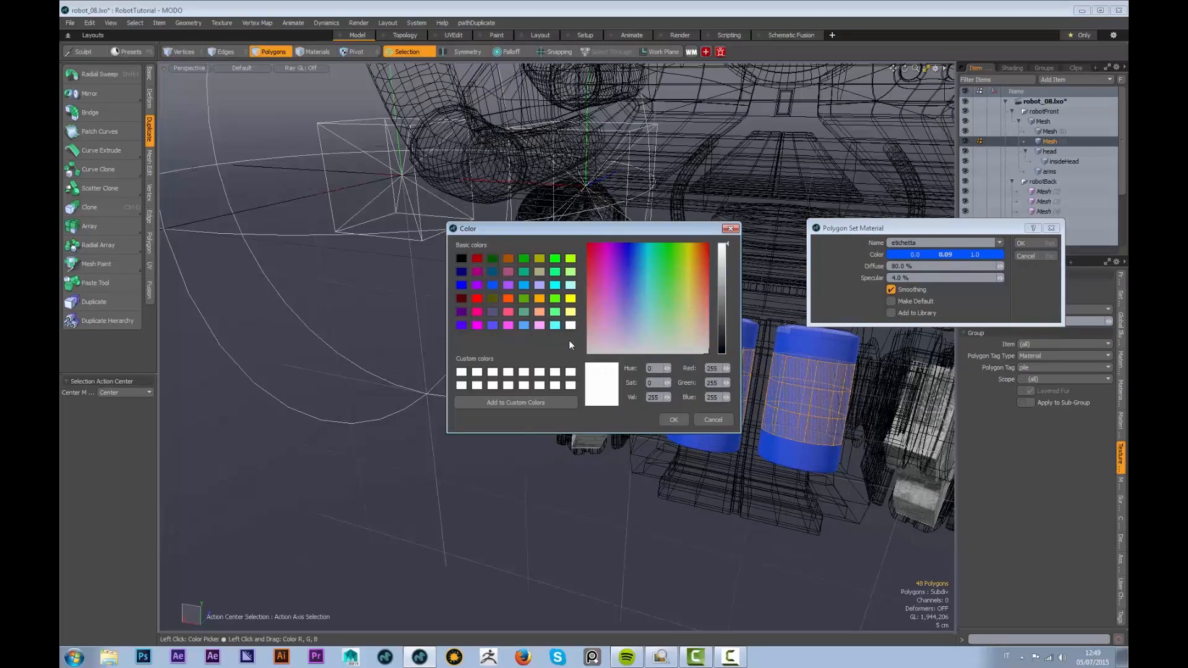
pyautogui.click(671, 420)
pyautogui.click(1026, 246)
# Orbit down onto the cylinder tops and select the top cap polygons
pyautogui.keyDown('alt'); pyautogui.moveTo(781, 362); pyautogui.dragTo(658, 394); pyautogui.keyUp('alt')
pyautogui.keyDown('alt'); pyautogui.moveTo(658, 395); pyautogui.dragTo(679, 367, button='right'); pyautogui.keyUp('alt')
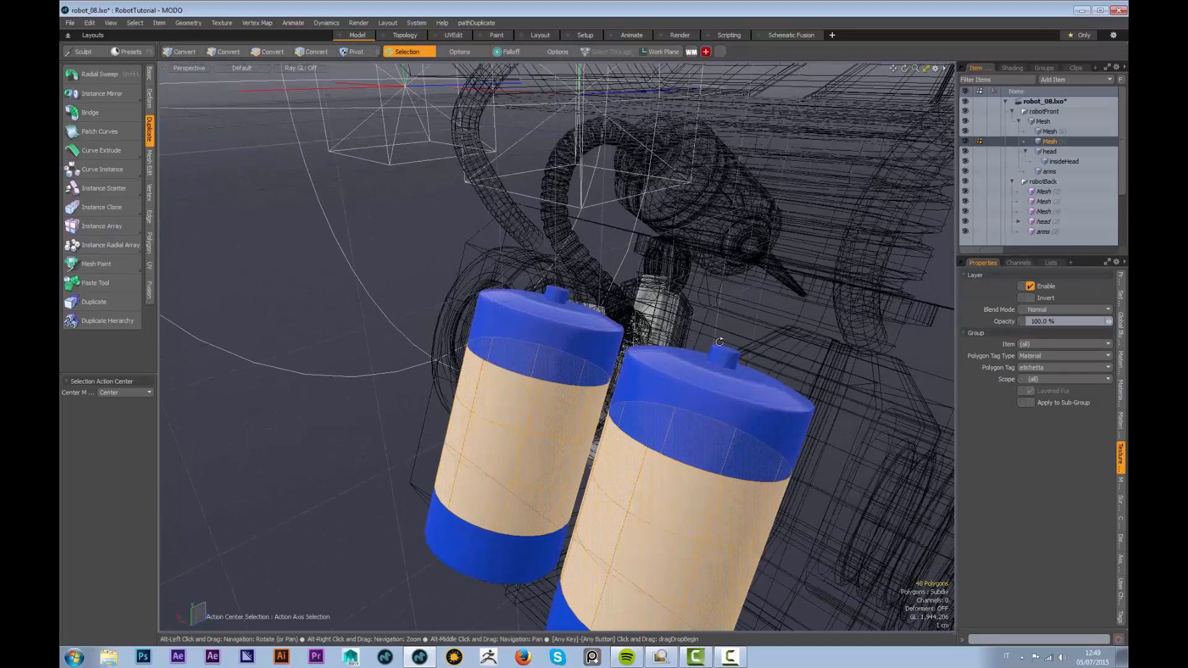
pyautogui.moveTo(679, 368); pyautogui.dragTo(695, 374)
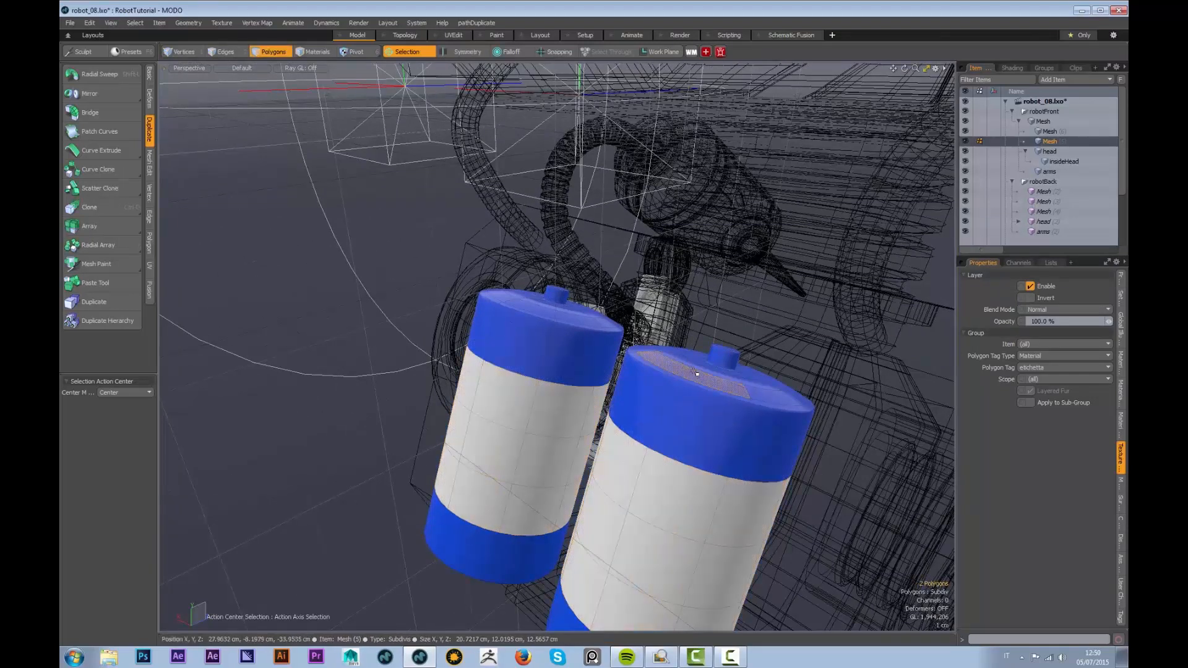
pyautogui.keyDown('alt'); pyautogui.moveTo(741, 329); pyautogui.dragTo(644, 385); pyautogui.keyUp('alt')
pyautogui.click(569, 429)
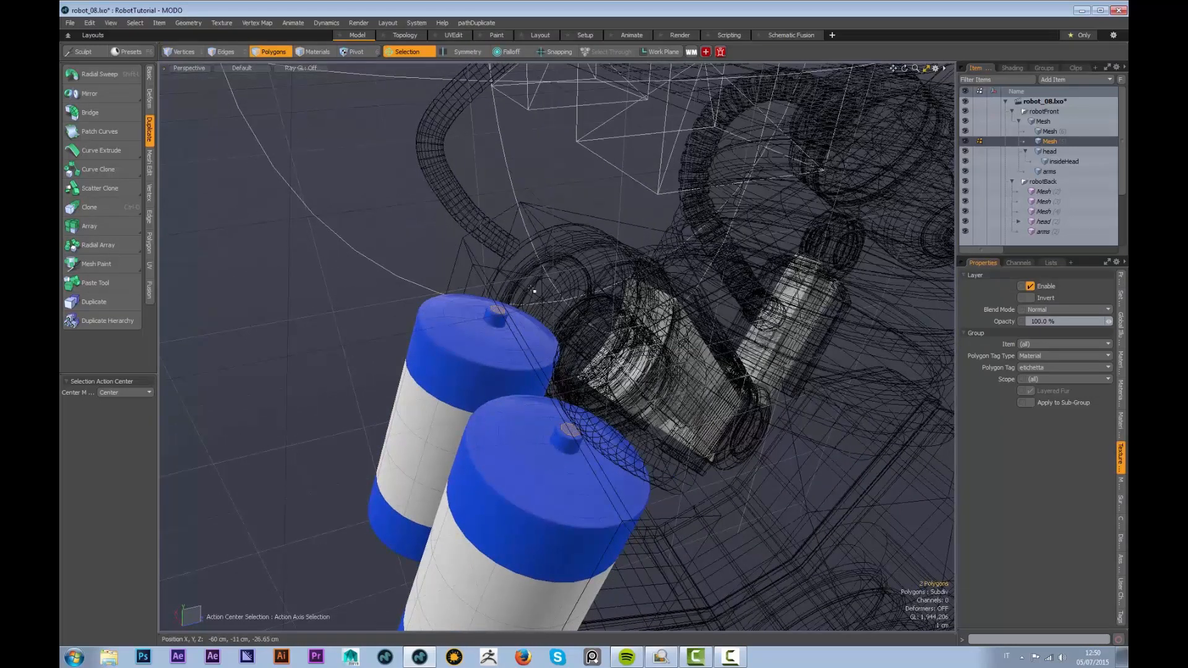
# Grow the selection over both top caps and assign a new mid-grey material named metal_03
pyautogui.hotkey('shift', 'Up')
pyautogui.hotkey('shift', 'Up')
pyautogui.hotkey('shift', 'Up')
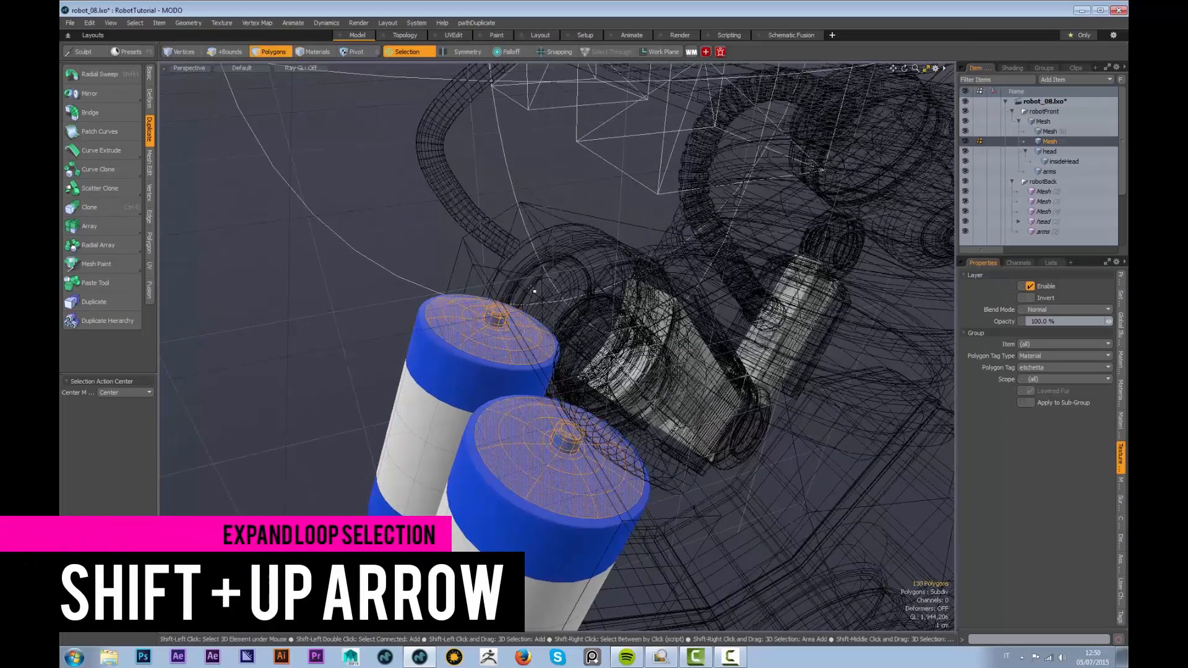
pyautogui.hotkey('shift', 'Up')
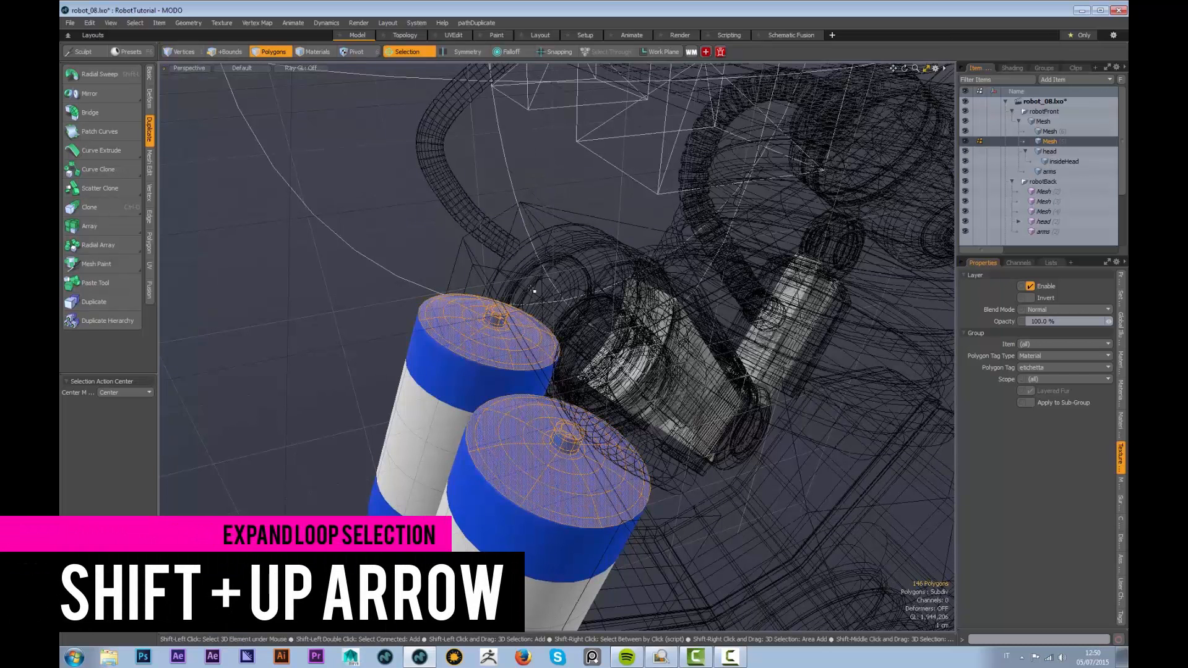
pyautogui.press('m')
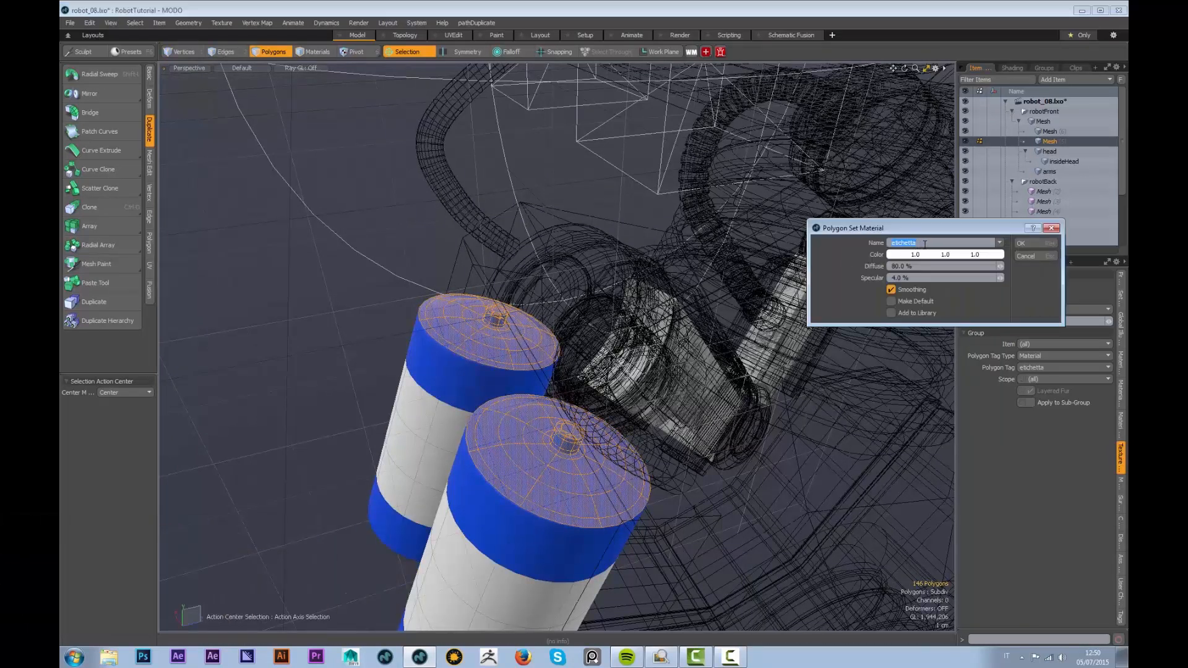
pyautogui.write('metal_03')
pyautogui.click(964, 257)
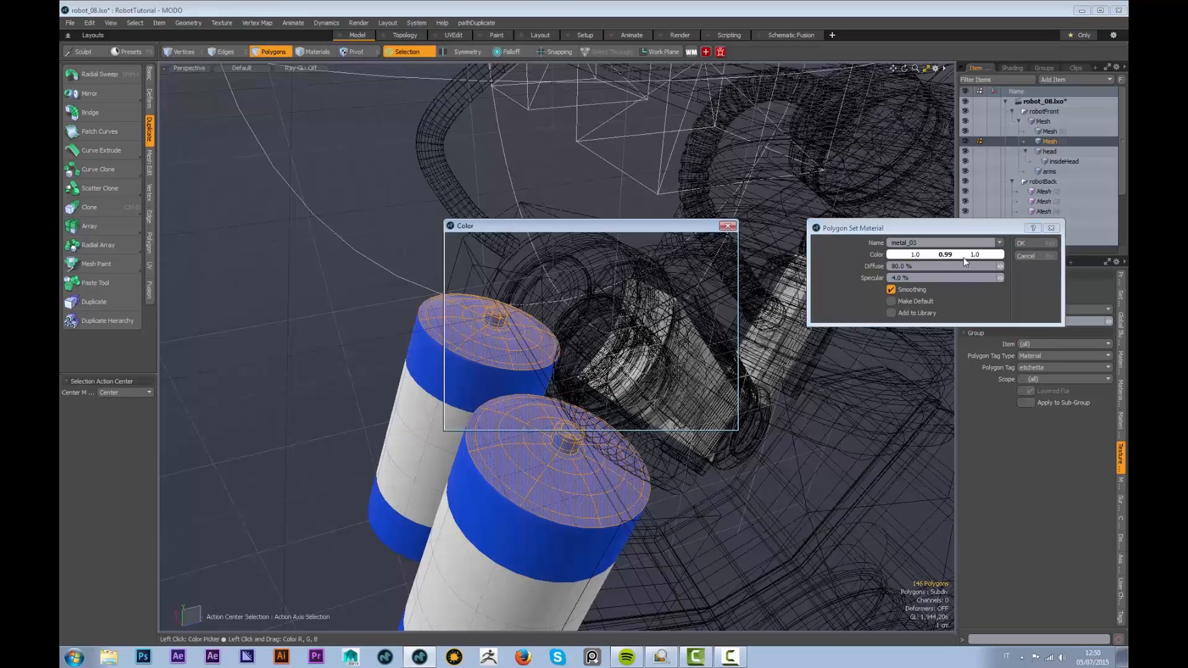
pyautogui.moveTo(720, 297); pyautogui.dragTo(722, 293)
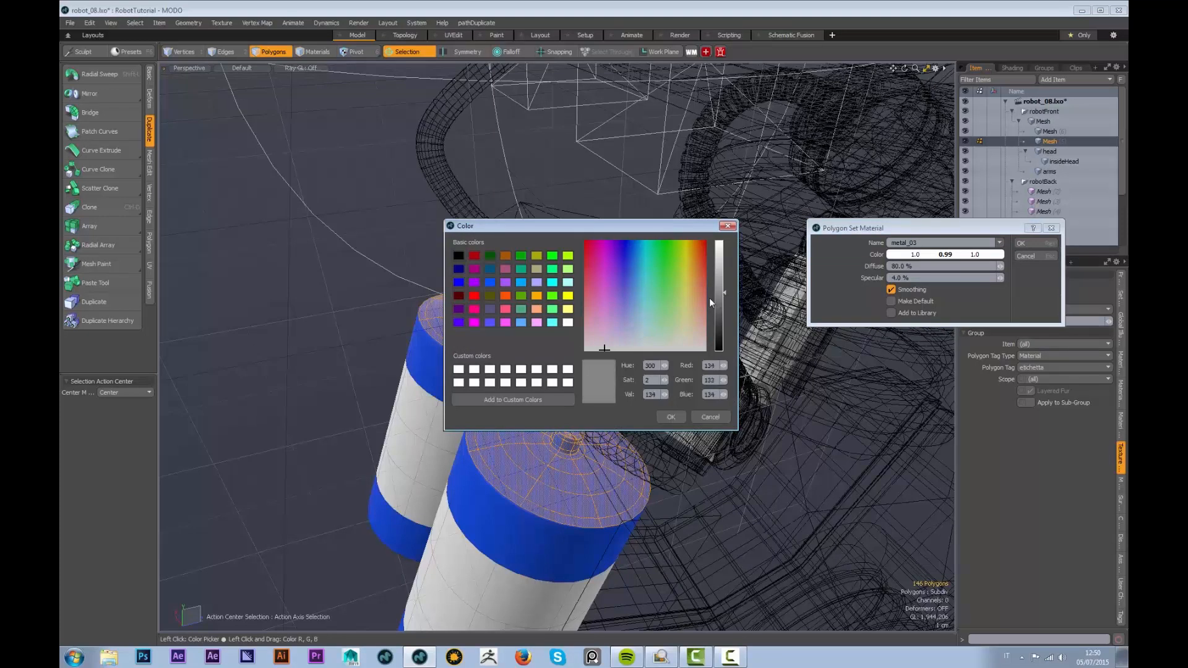
pyautogui.click(671, 416)
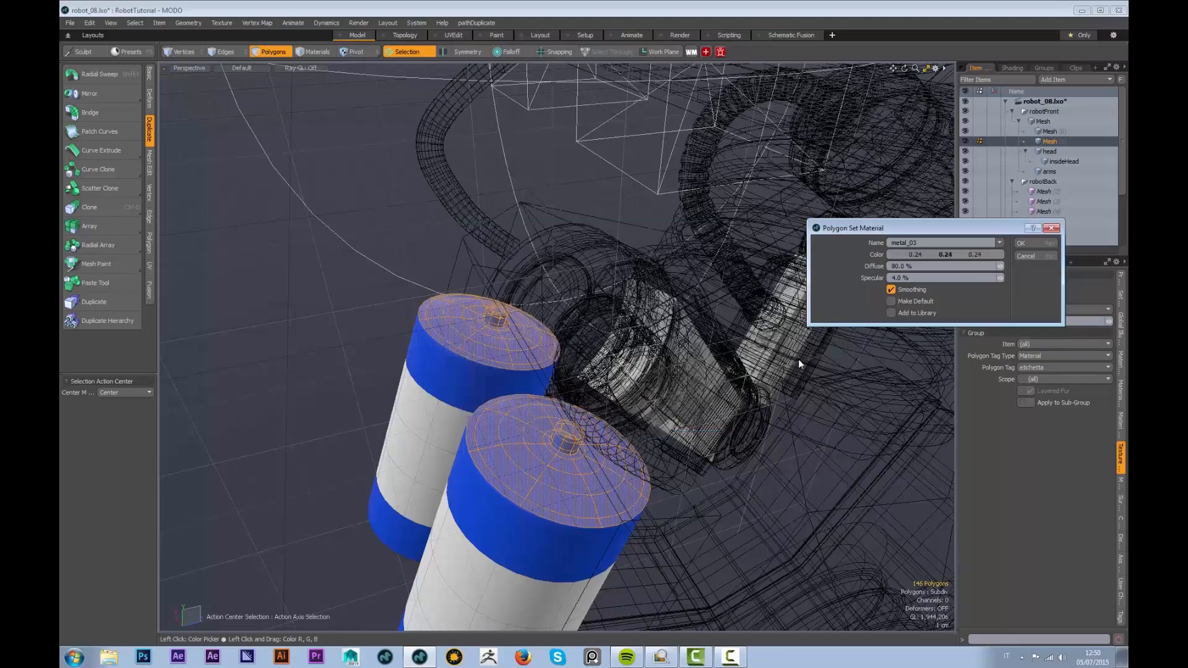
pyautogui.click(1027, 243)
# Select both bottom caps, grow them three rings, and apply metal_03 to them too
pyautogui.keyDown('alt'); pyautogui.moveTo(654, 403); pyautogui.dragTo(613, 310); pyautogui.keyUp('alt')
pyautogui.click(655, 314)
pyautogui.keyDown('shift'); pyautogui.click(528, 340); pyautogui.keyUp('shift')
pyautogui.hotkey('shift', 'Up')
pyautogui.hotkey('shift', 'Up')
pyautogui.hotkey('shift', 'Up')
pyautogui.hotkey('shift', 'Up')
pyautogui.hotkey('shift', 'Up')
pyautogui.hotkey('shift', 'Up')
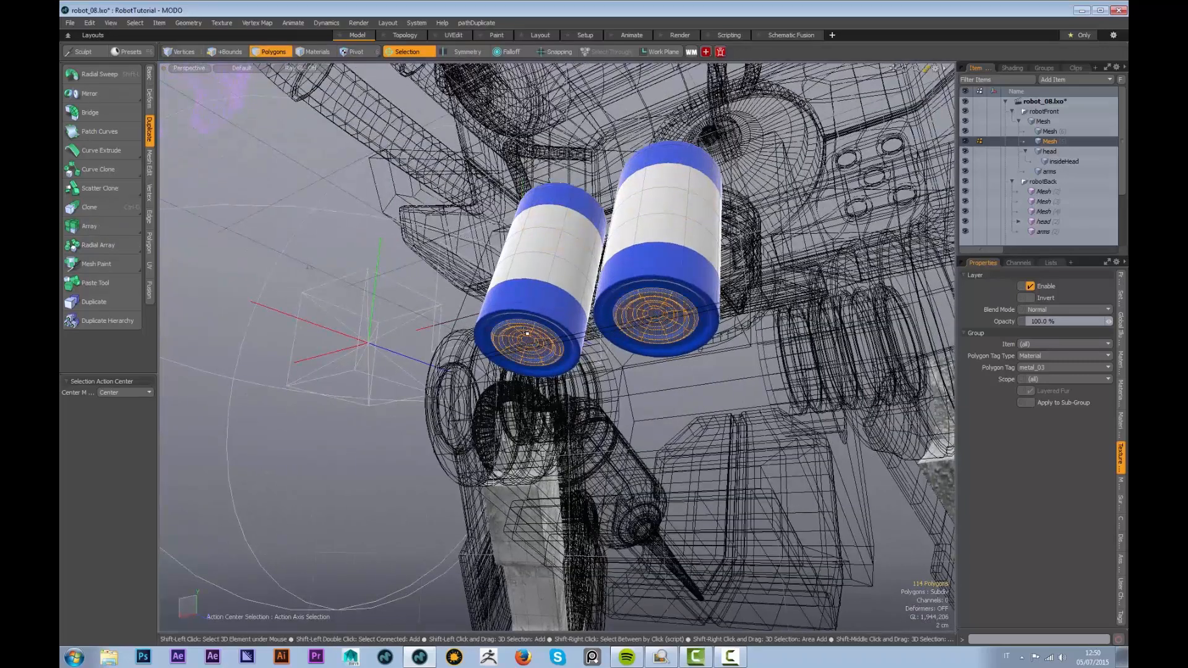
pyautogui.hotkey('shift', 'Up')
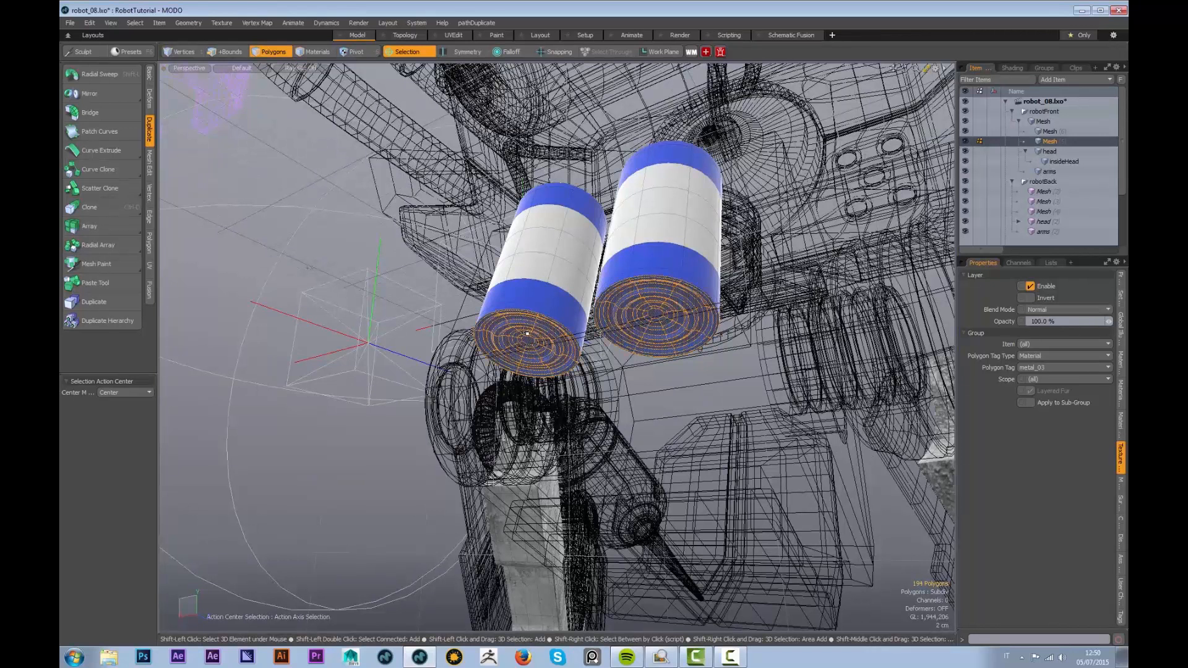
pyautogui.hotkey('shift', 'Up')
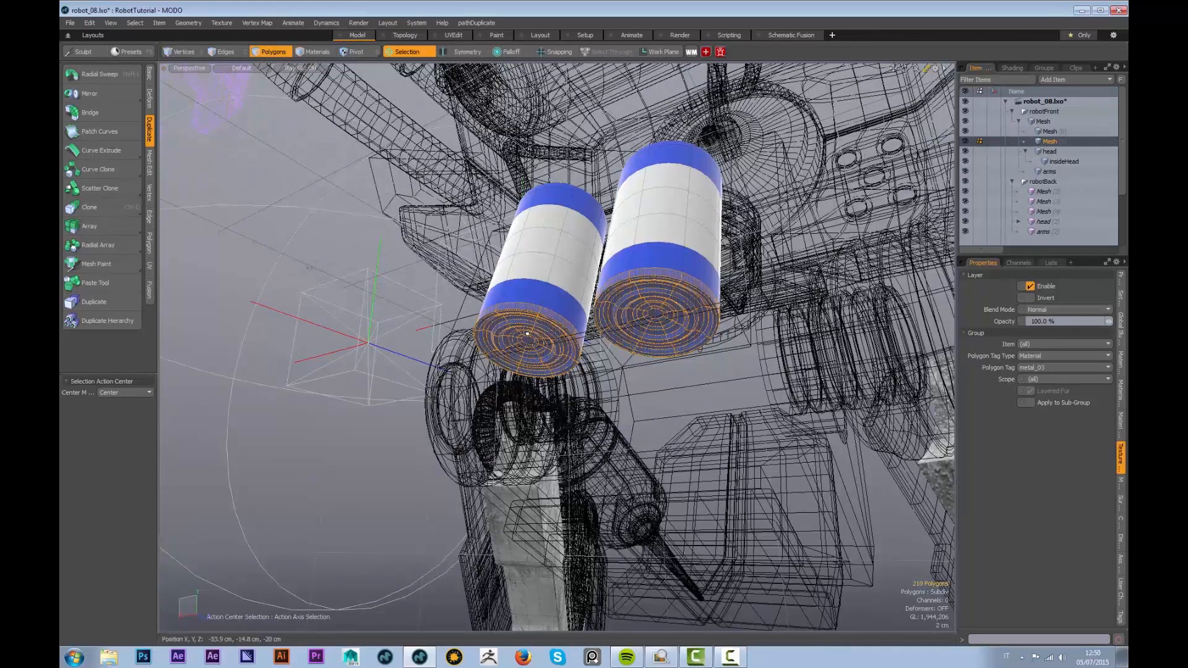
pyautogui.press('m')
pyautogui.click(1023, 243)
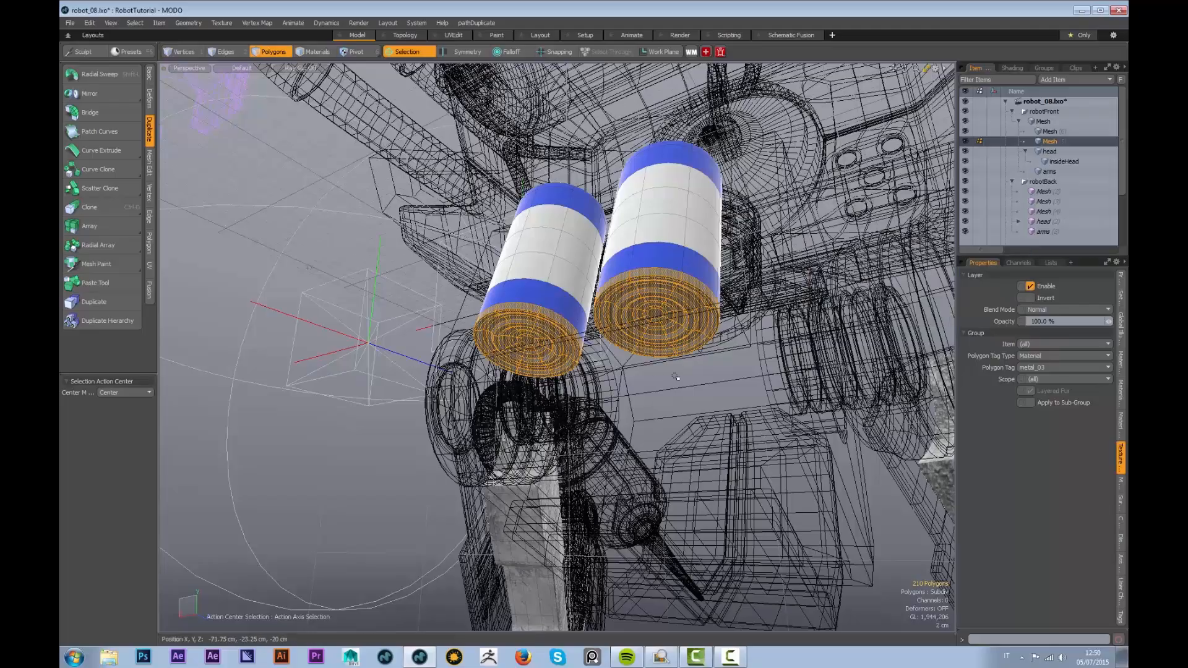
pyautogui.keyDown('alt'); pyautogui.moveTo(587, 259); pyautogui.dragTo(751, 312); pyautogui.keyUp('alt')
# Frame both robots, render a preview, view its Alpha Output effect, then close it
pyautogui.keyDown('alt'); pyautogui.moveTo(697, 317); pyautogui.dragTo(584, 326, button='right'); pyautogui.keyUp('alt')
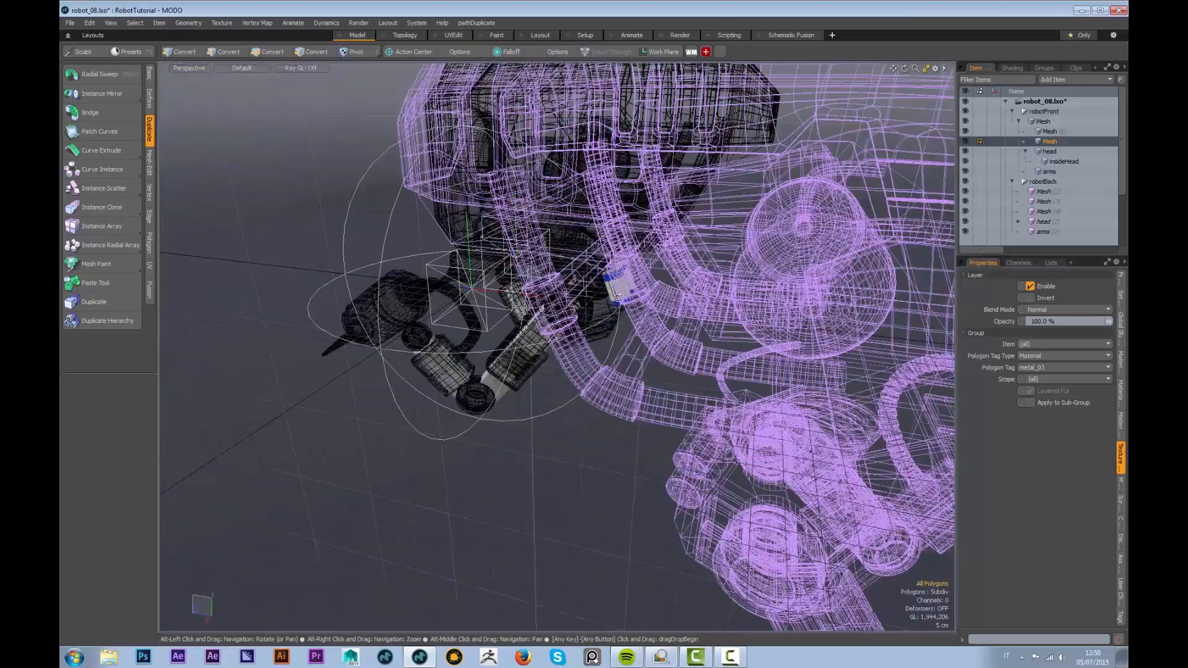
pyautogui.keyDown('alt'); pyautogui.moveTo(617, 297); pyautogui.dragTo(737, 286); pyautogui.keyUp('alt')
pyautogui.keyDown('alt'); pyautogui.moveTo(669, 305); pyautogui.dragTo(598, 320, button='right'); pyautogui.keyUp('alt')
pyautogui.keyDown('alt'); pyautogui.moveTo(598, 320); pyautogui.dragTo(639, 297); pyautogui.keyUp('alt')
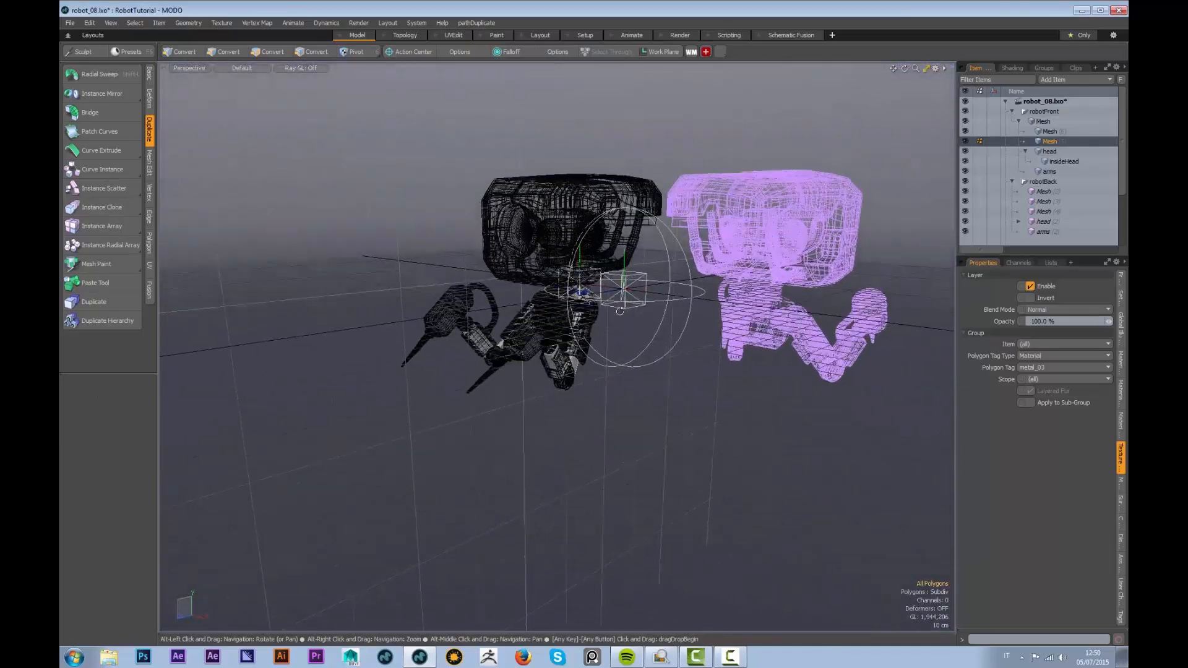
pyautogui.press('F8')
pyautogui.click(358, 333)
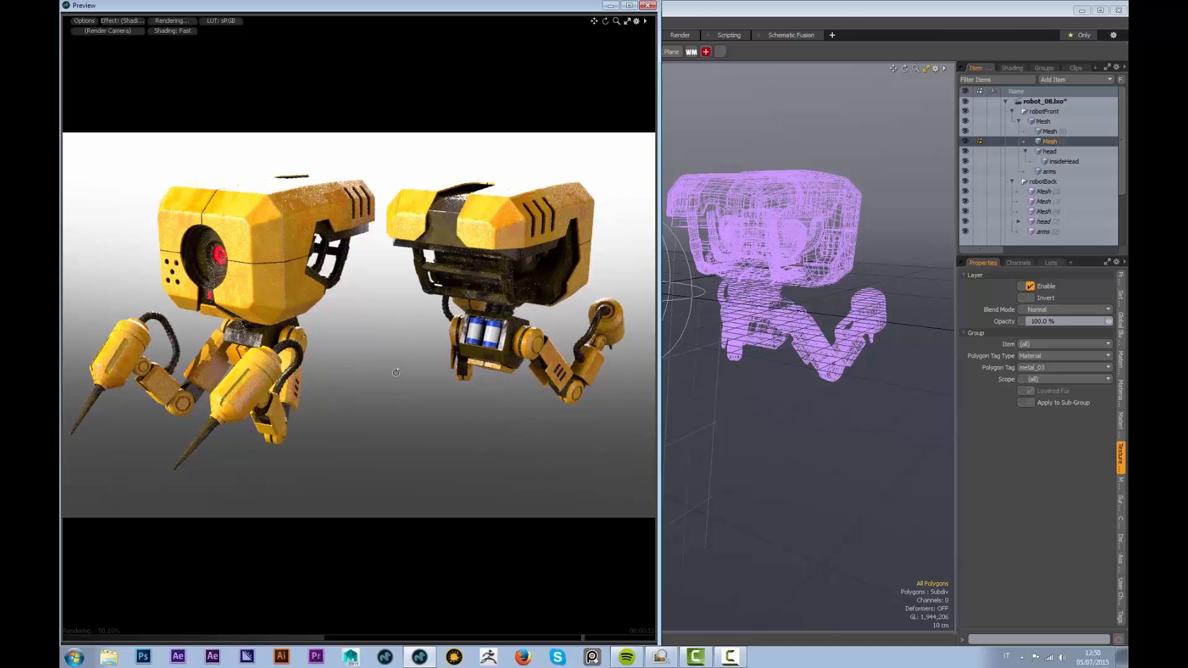
pyautogui.moveTo(388, 360)
pyautogui.keyDown('alt'); pyautogui.mouseDown()
pyautogui.moveTo(397, 344)
pyautogui.moveTo(363, 354)
pyautogui.moveTo(385, 358)
pyautogui.mouseUp(); pyautogui.keyUp('alt')
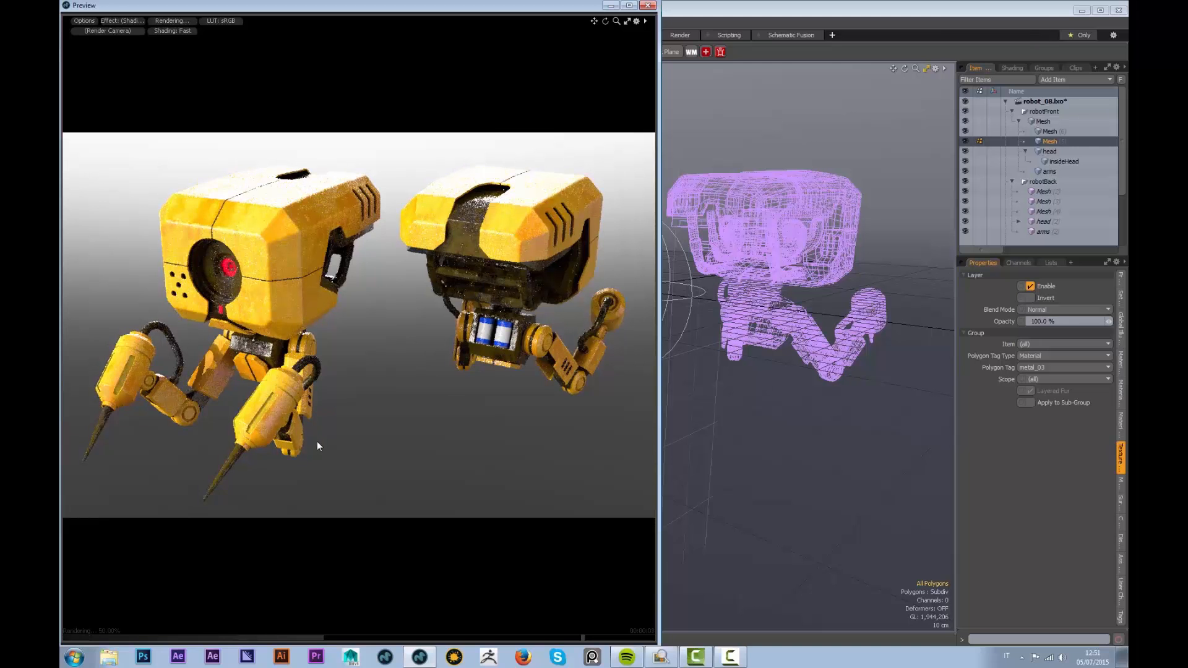
pyautogui.click(119, 21)
pyautogui.click(122, 50)
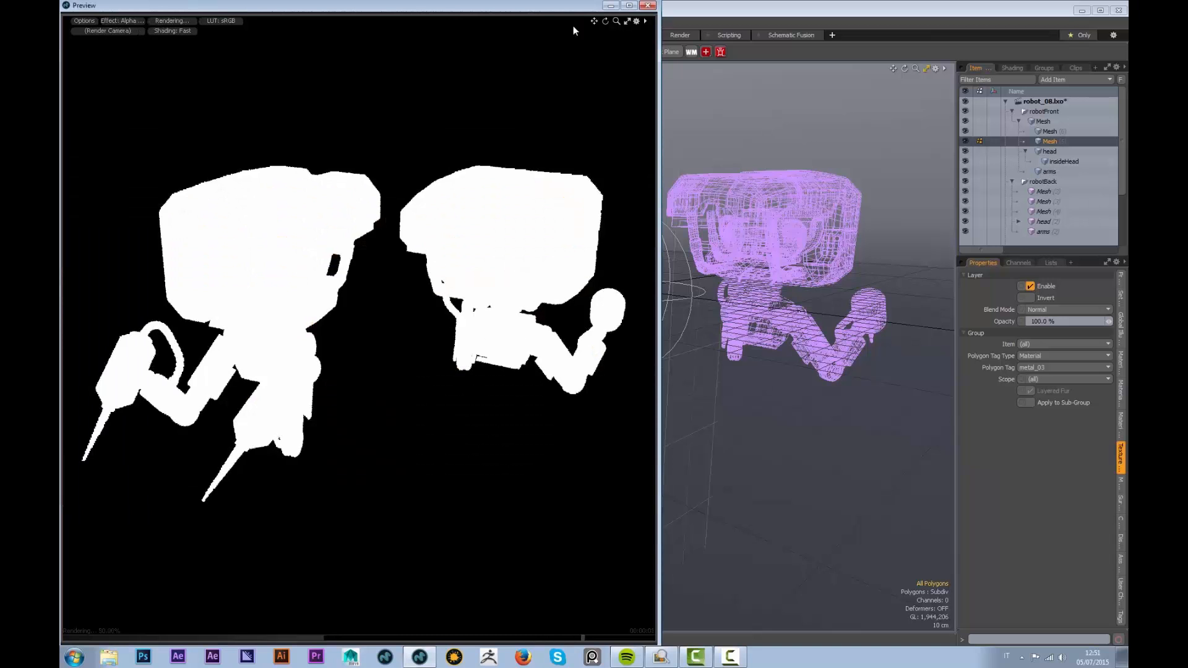
pyautogui.click(648, 5)
# Duplicate the Alpha Output in the Shader Tree, make the copy Ambient Occlusion, and open Preview
pyautogui.click(1012, 68)
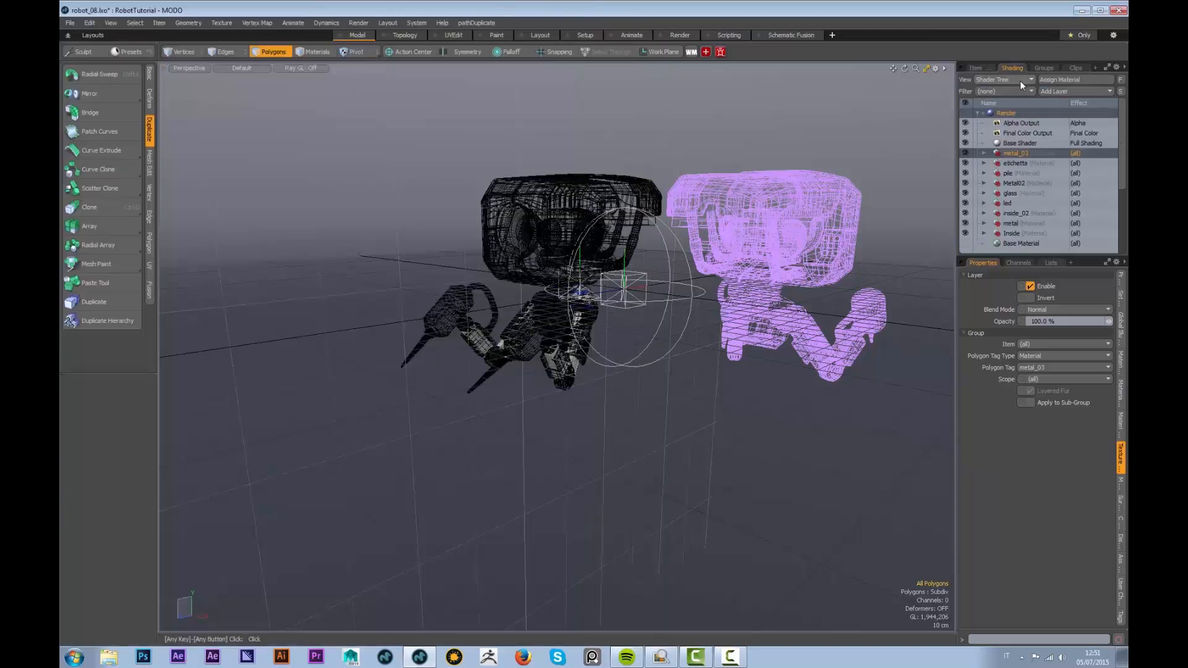
pyautogui.click(1030, 124)
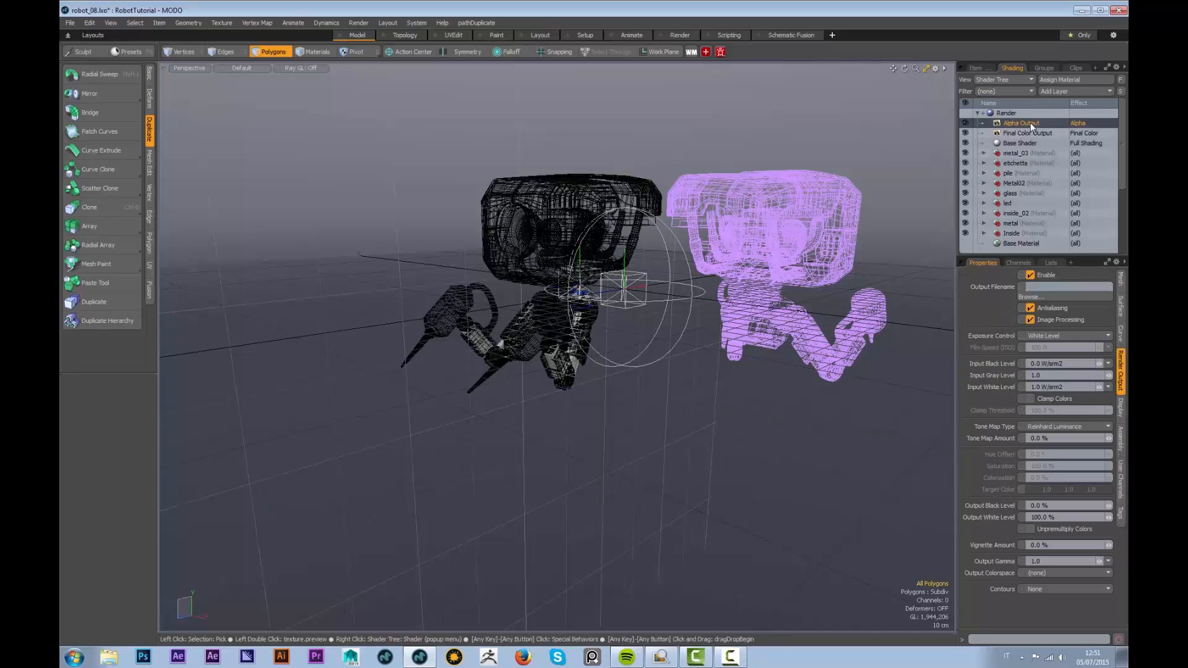
pyautogui.rightClick(1030, 123)
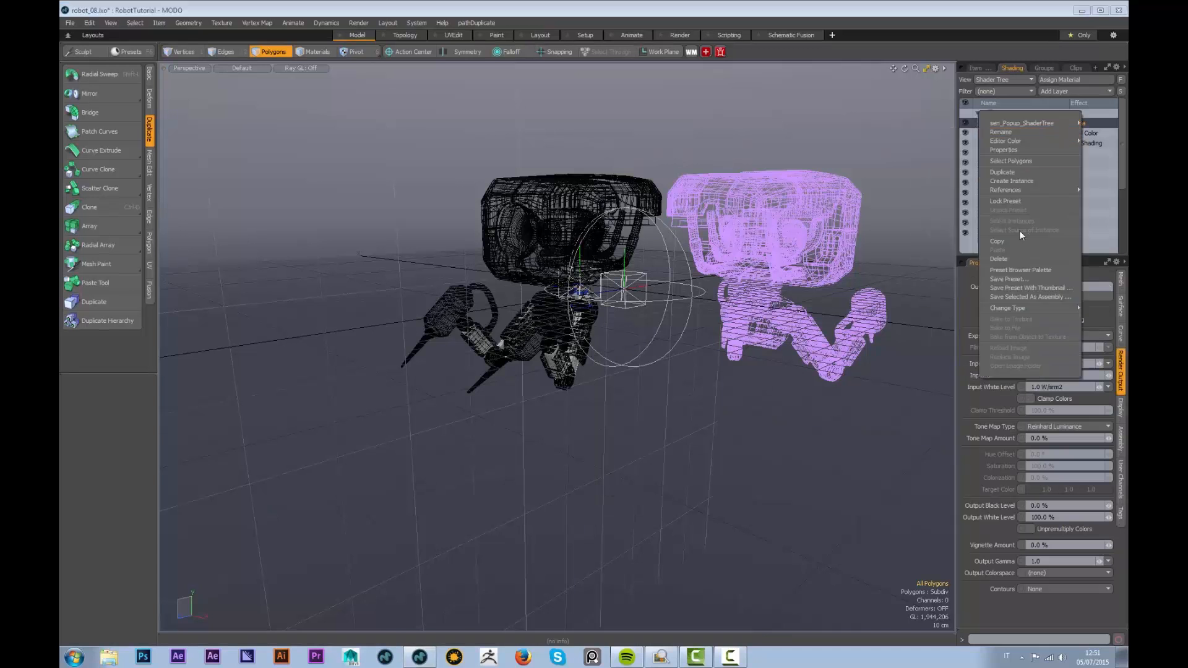
pyautogui.click(1005, 172)
pyautogui.rightClick(1081, 127)
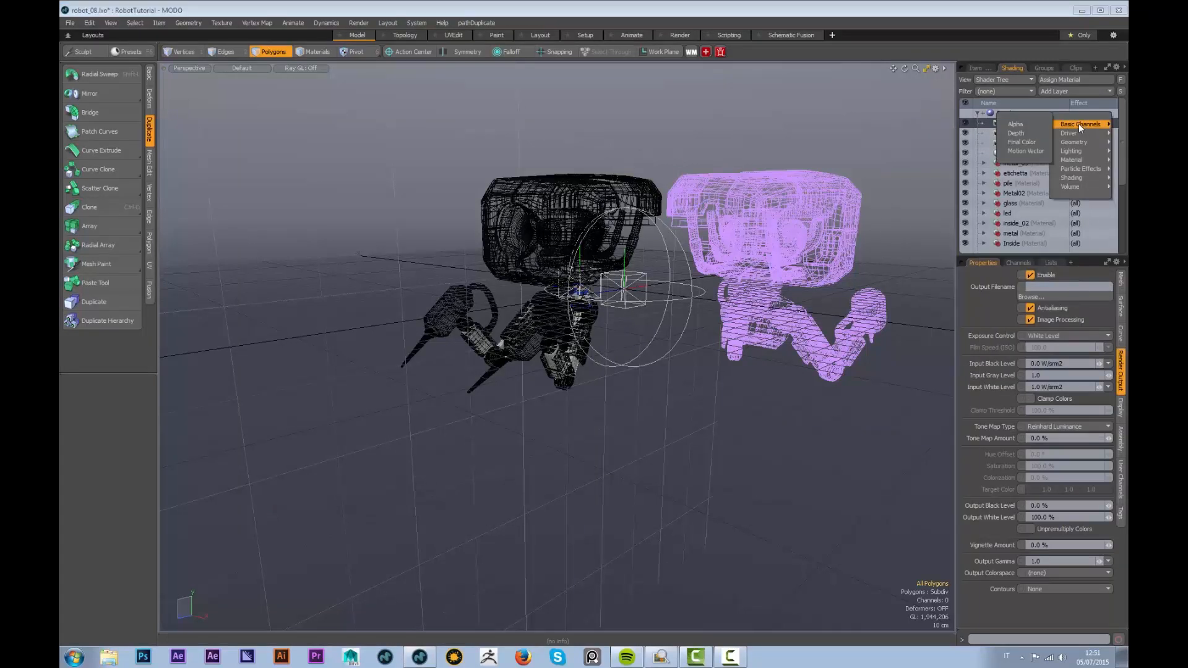
pyautogui.moveTo(1080, 143)
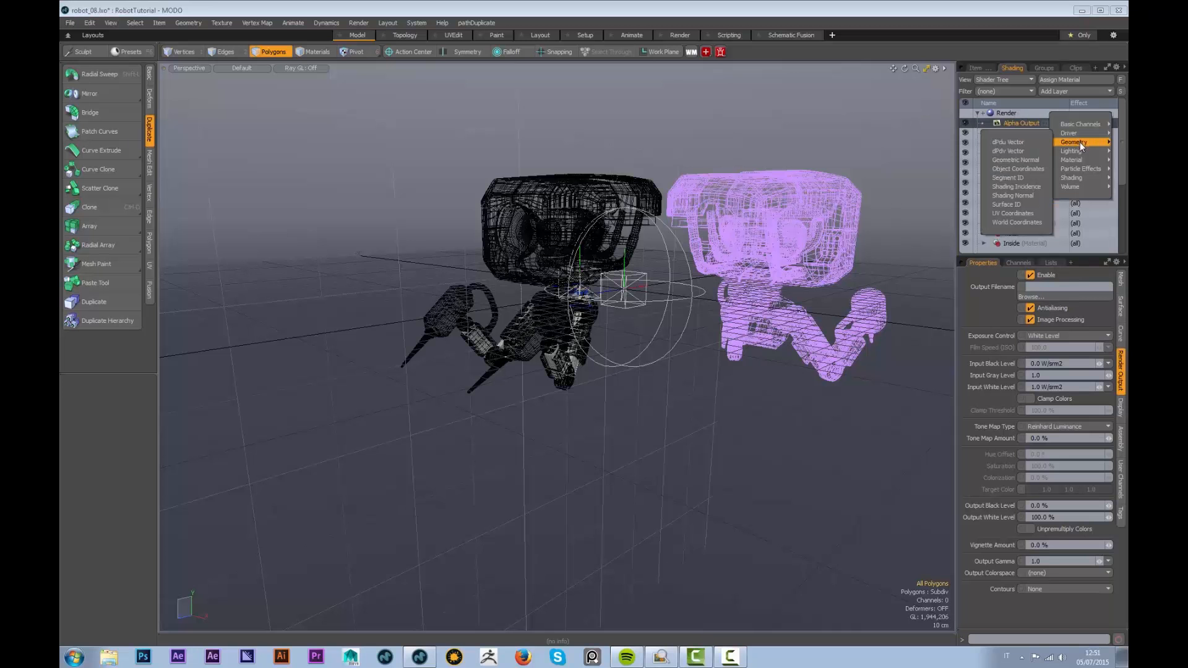
pyautogui.click(1023, 152)
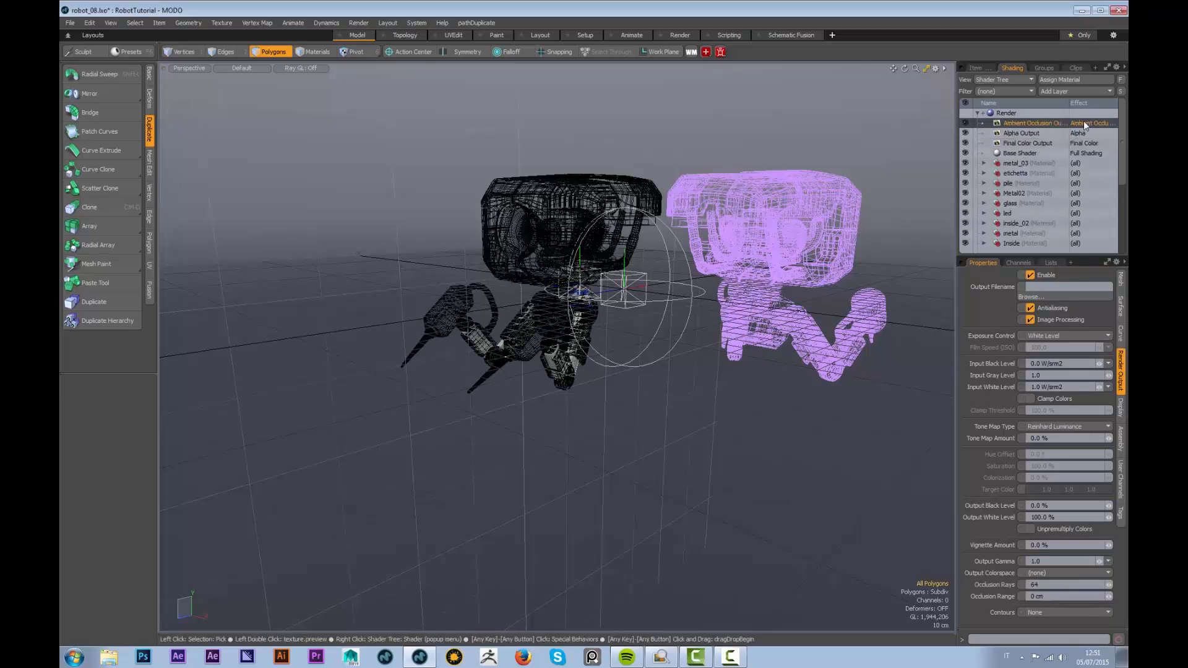
pyautogui.press('F8')
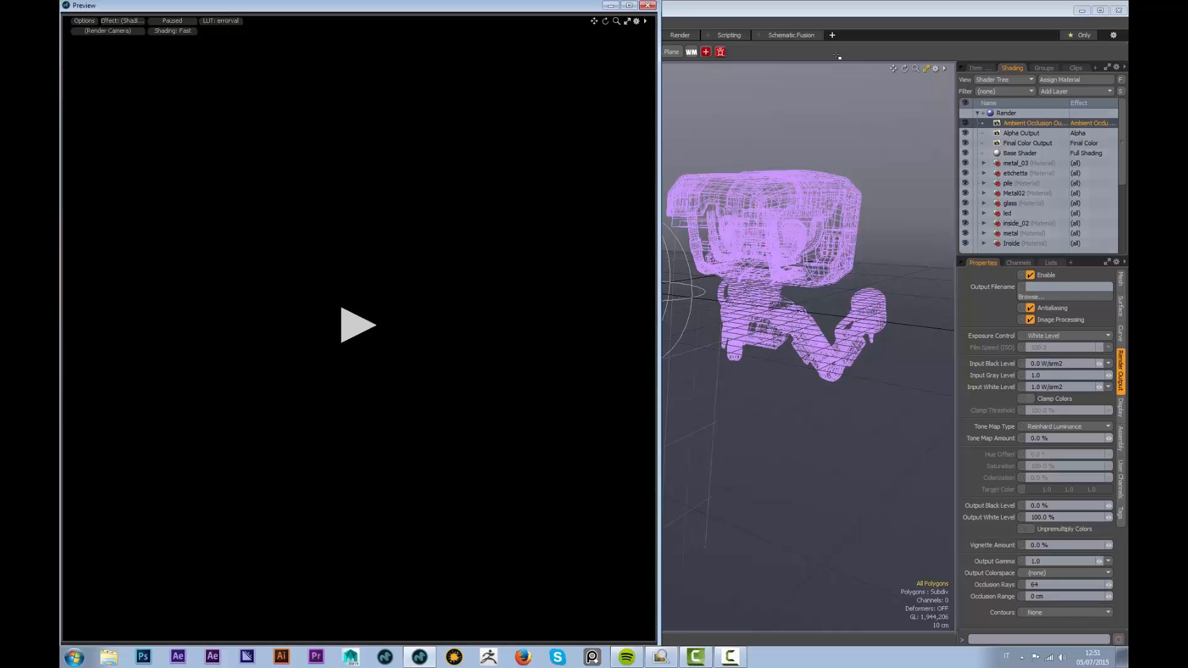
# Preview the Ambient Occlusion Output and set its Input White Level to 1.0
pyautogui.click(357, 327)
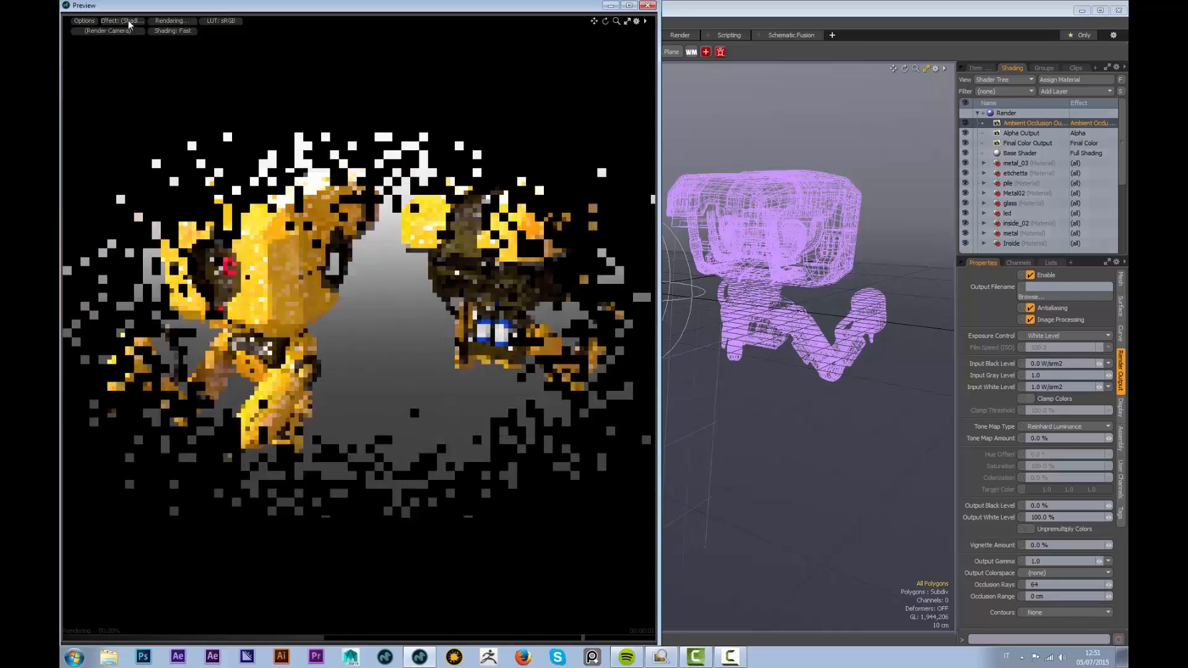
pyautogui.click(121, 20)
pyautogui.click(129, 52)
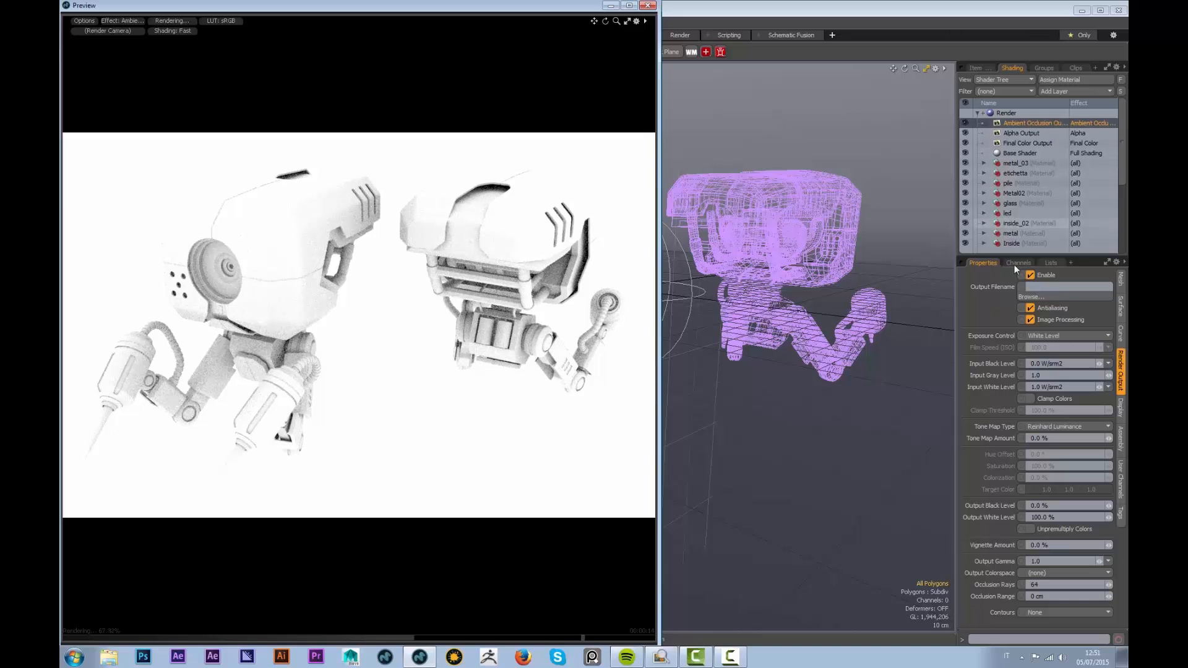
pyautogui.moveTo(1101, 388); pyautogui.dragTo(955, 389)
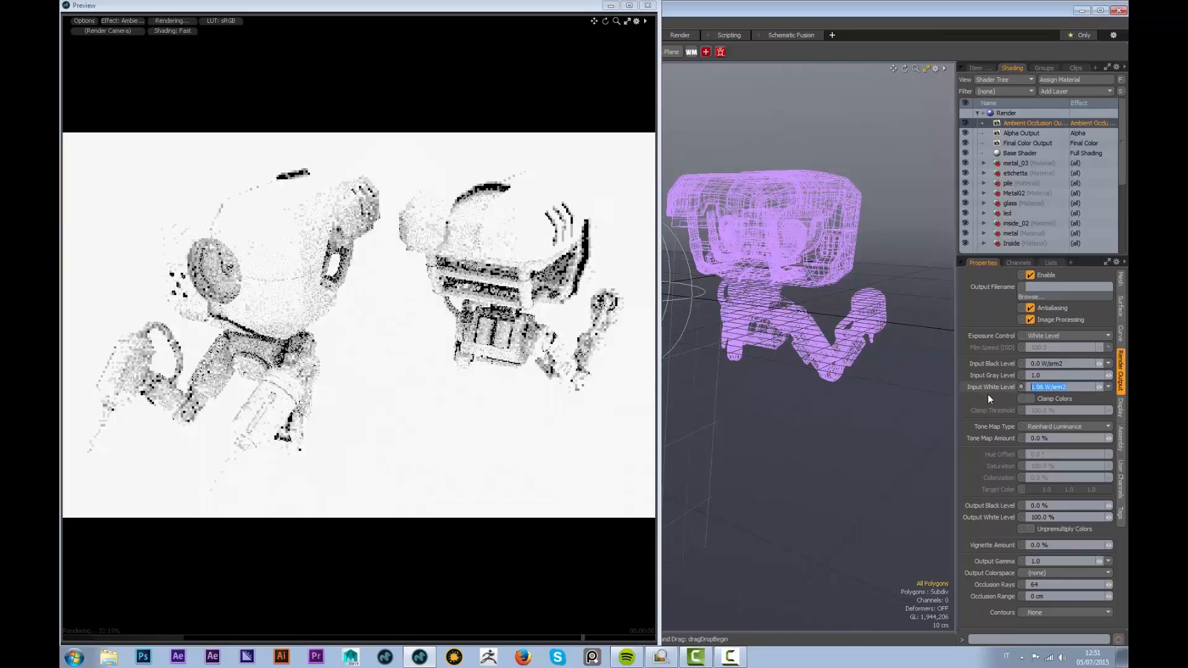
pyautogui.write('1')
pyautogui.press('Return')
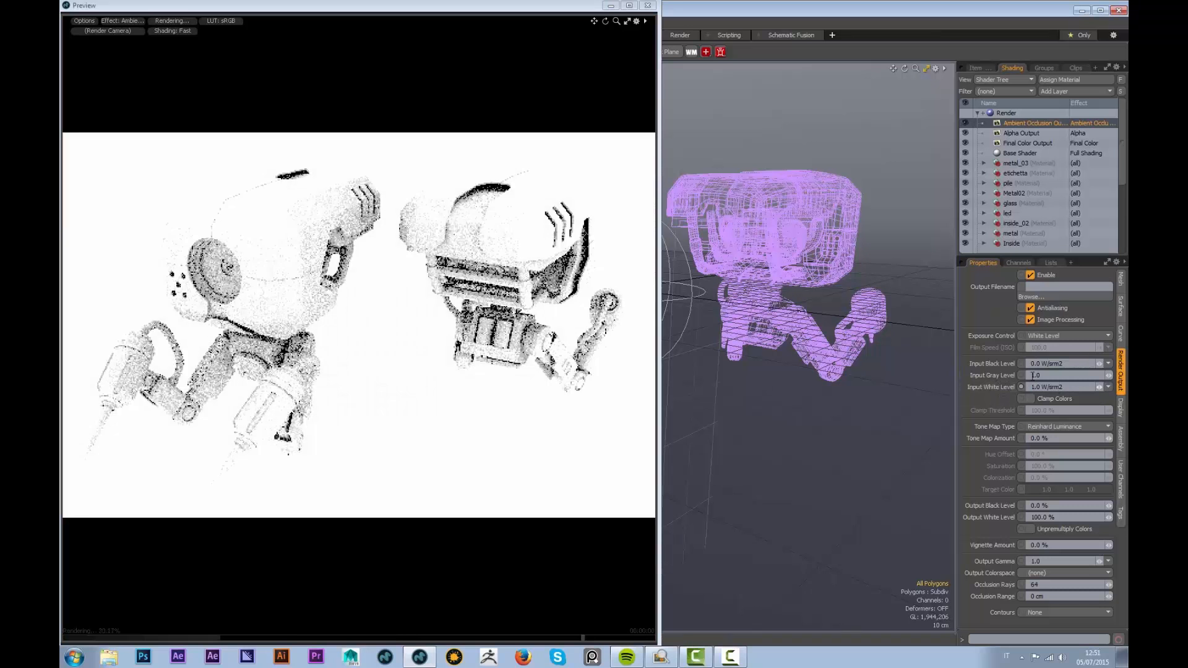
# Try Input Gray Level values of 0.5 and then 1.0
pyautogui.moveTo(1109, 379)
pyautogui.mouseDown()
pyautogui.moveTo(1134, 379)
pyautogui.moveTo(1107, 379)
pyautogui.mouseUp()
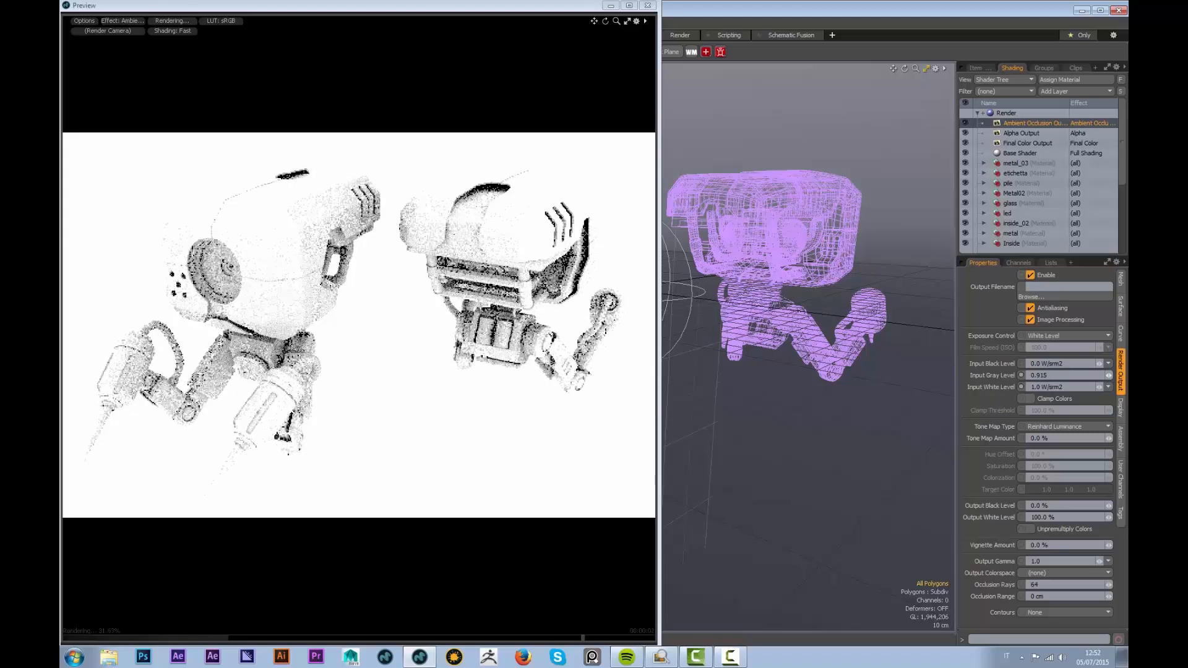
pyautogui.moveTo(1050, 376); pyautogui.dragTo(1040, 377)
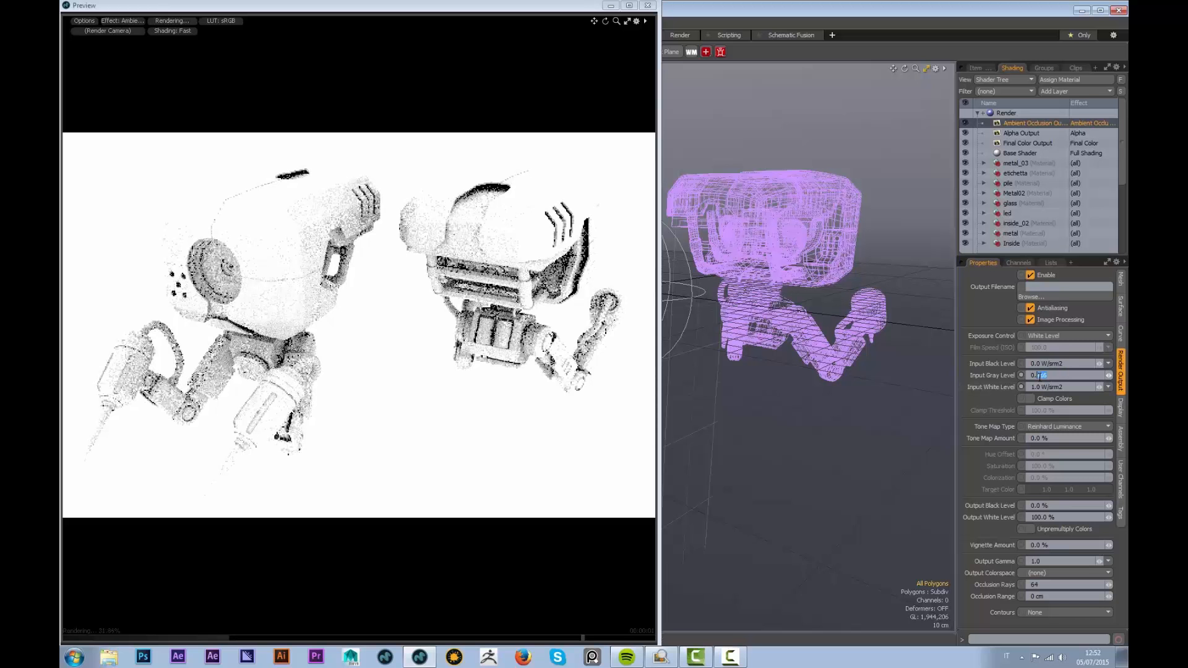
pyautogui.write('5')
pyautogui.press('Return')
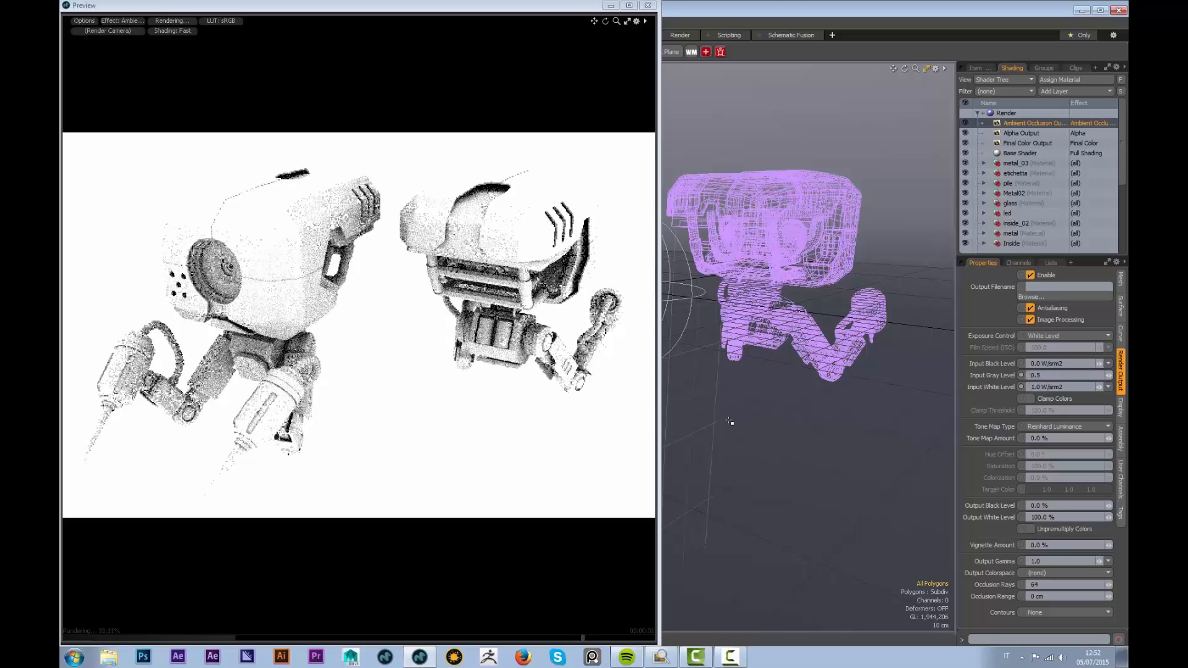
pyautogui.moveTo(1049, 376); pyautogui.dragTo(1002, 382)
pyautogui.write('1')
pyautogui.press('Return')
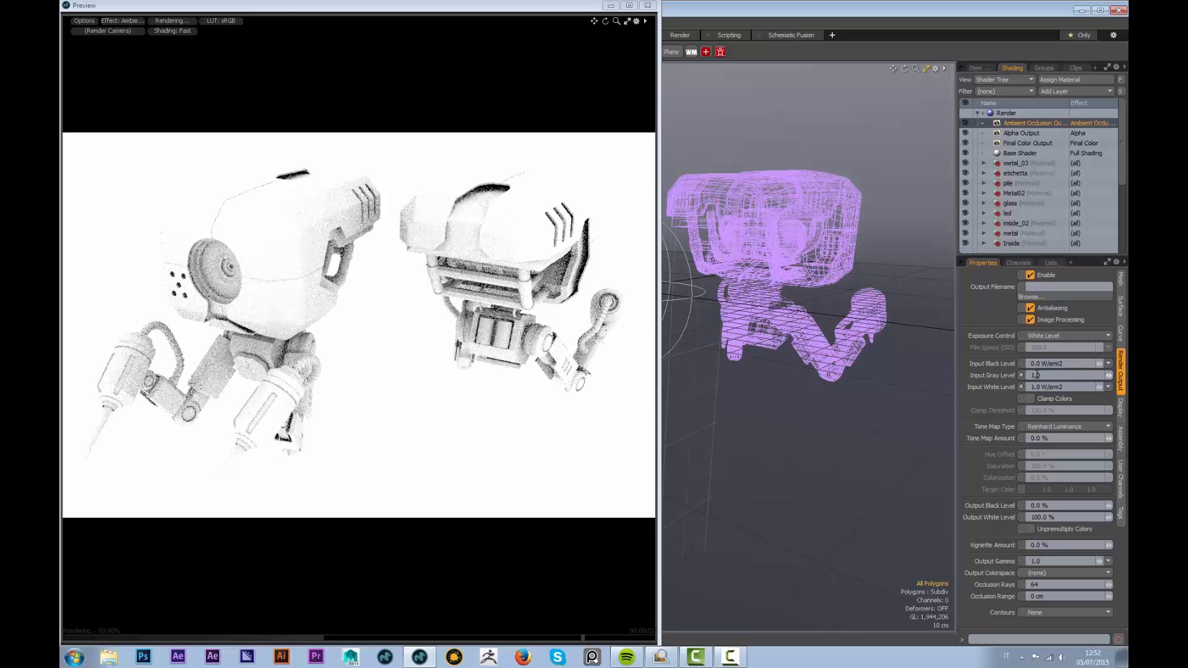
# Set Input Black Level to 0.0, leave Input Gray Level at 0.8, and close the preview
pyautogui.moveTo(1046, 363); pyautogui.dragTo(999, 364)
pyautogui.write('1')
pyautogui.press('Return')
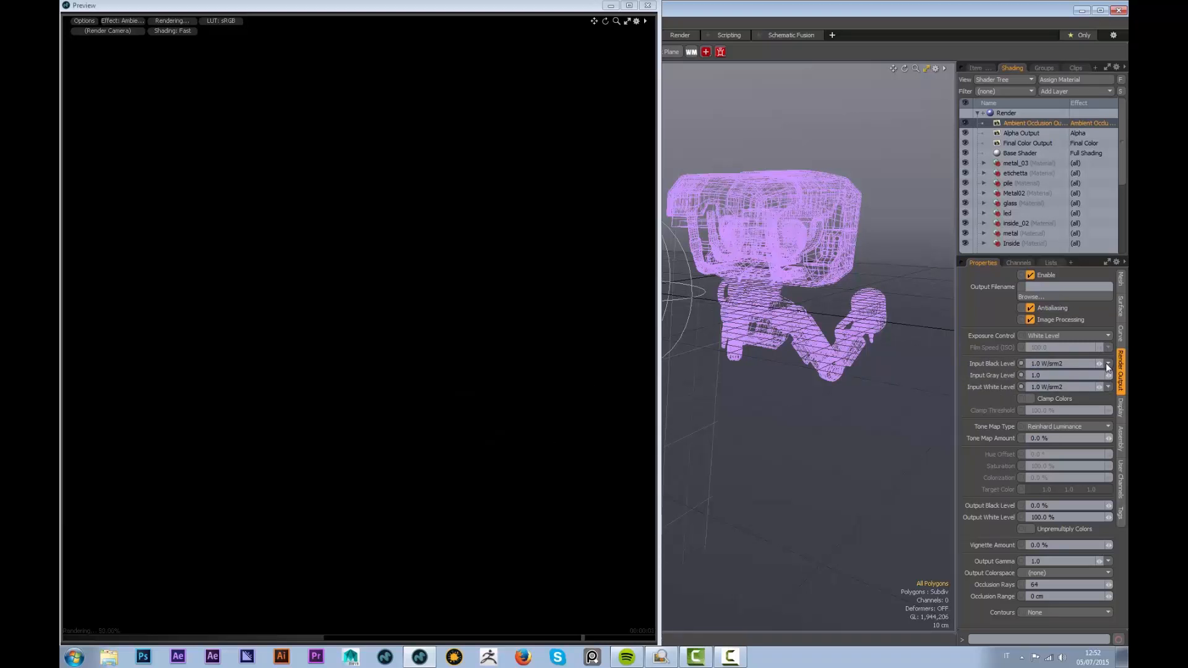
pyautogui.moveTo(1106, 365); pyautogui.dragTo(1101, 369)
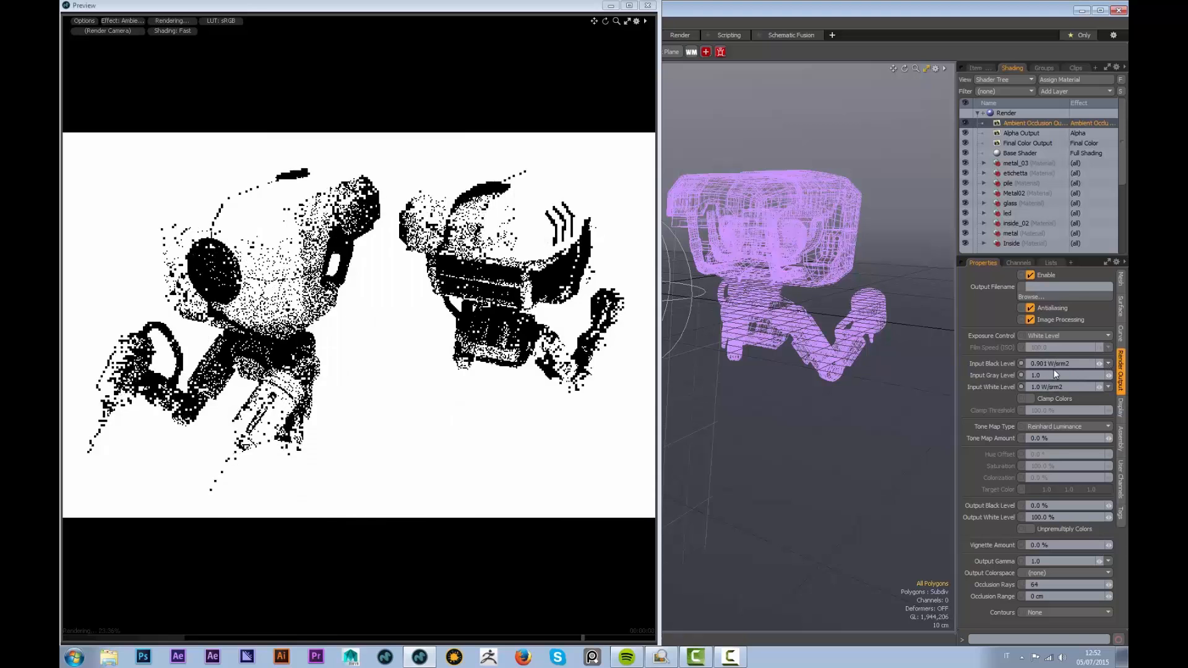
pyautogui.moveTo(1100, 364); pyautogui.dragTo(998, 370)
pyautogui.write('0')
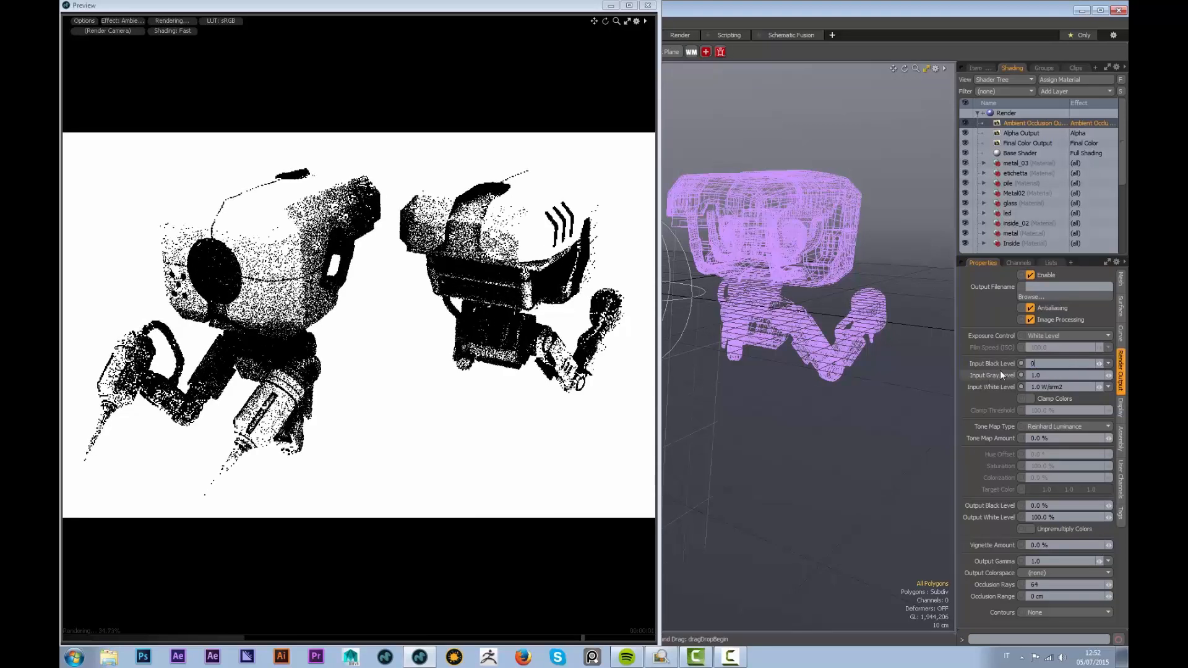
pyautogui.press('Return')
pyautogui.moveTo(1052, 376); pyautogui.dragTo(1035, 376)
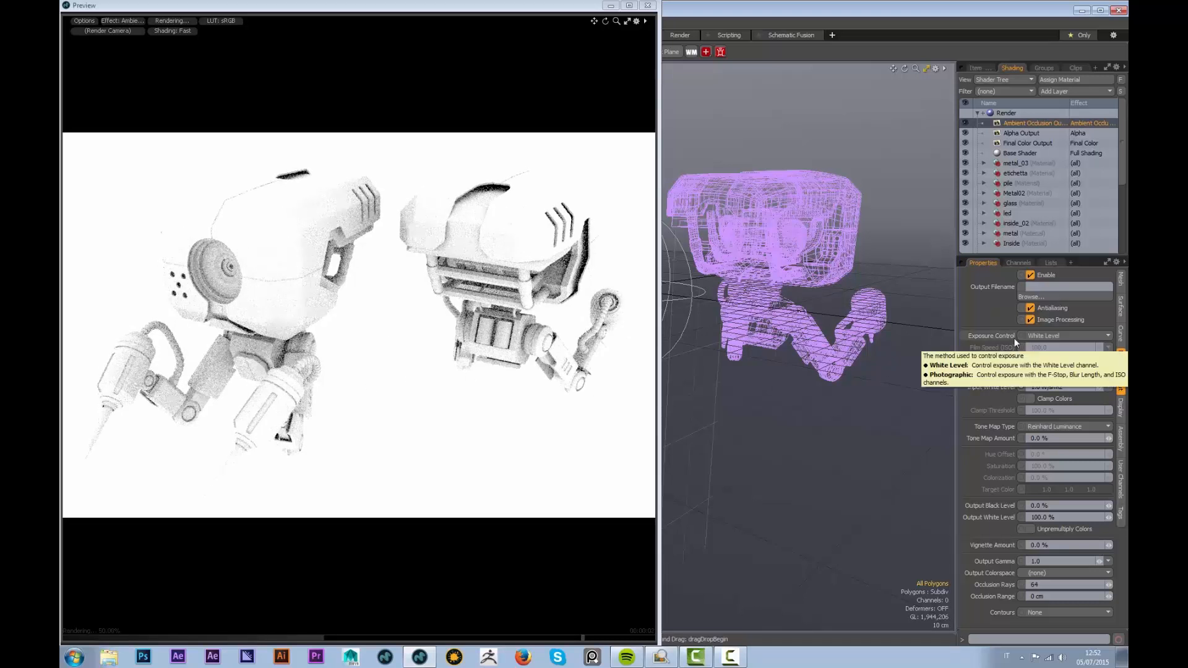
pyautogui.click(647, 6)
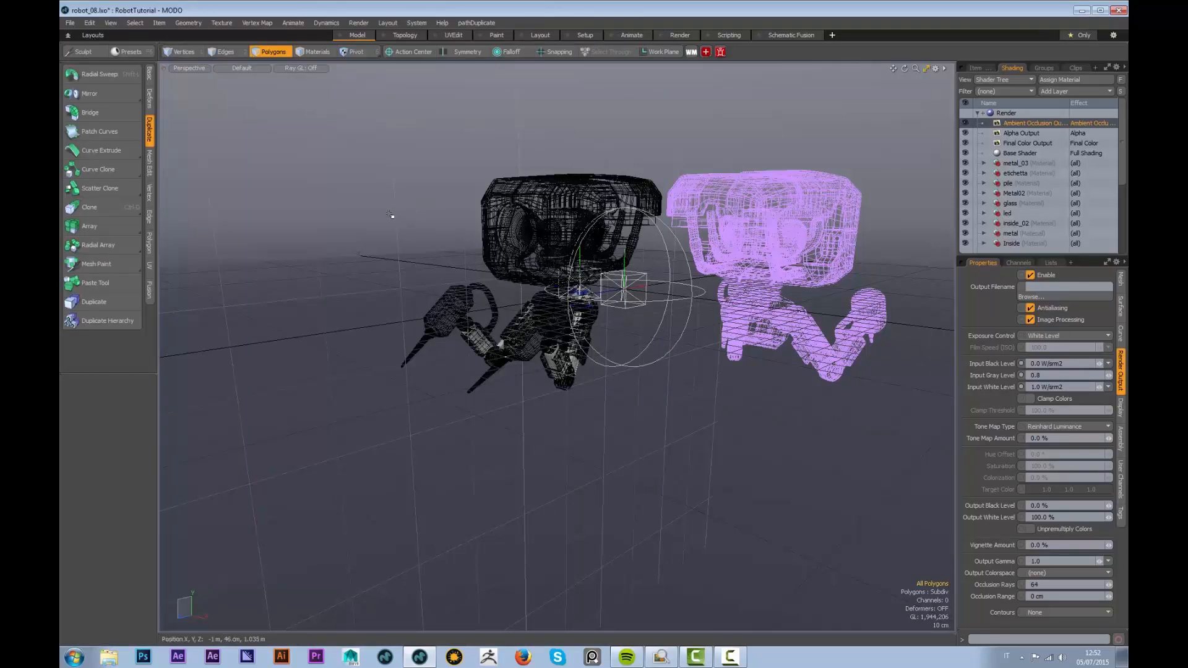
# Start a full render from the Render menu and move the Render window aside
pyautogui.click(365, 23)
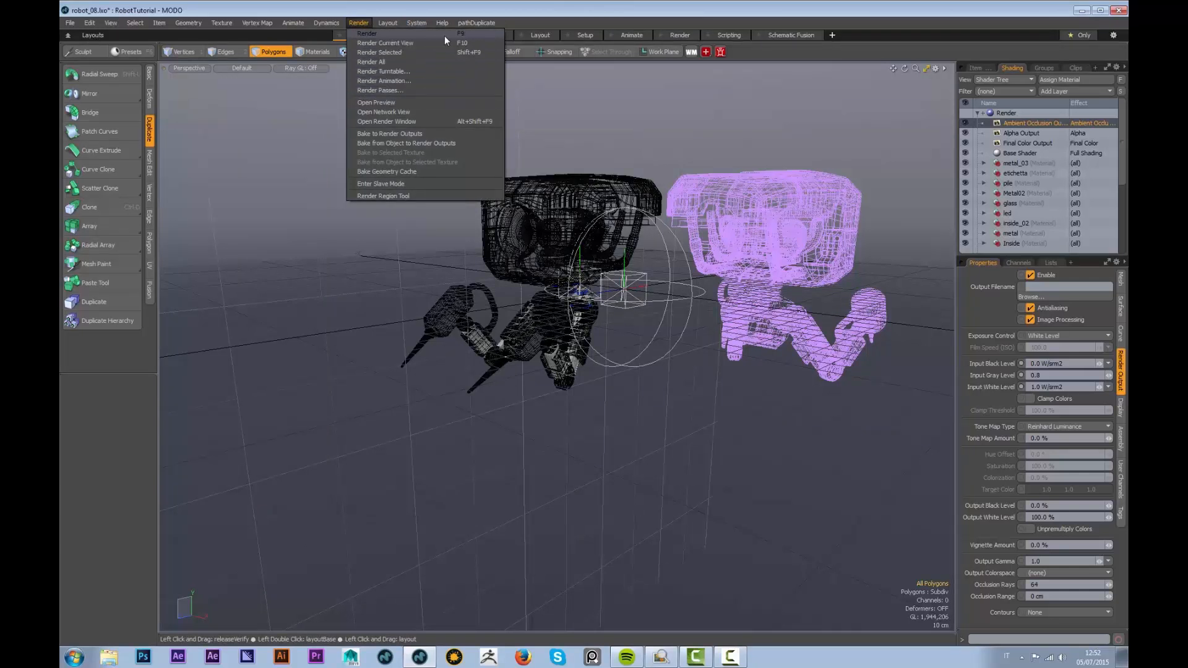
pyautogui.click(396, 34)
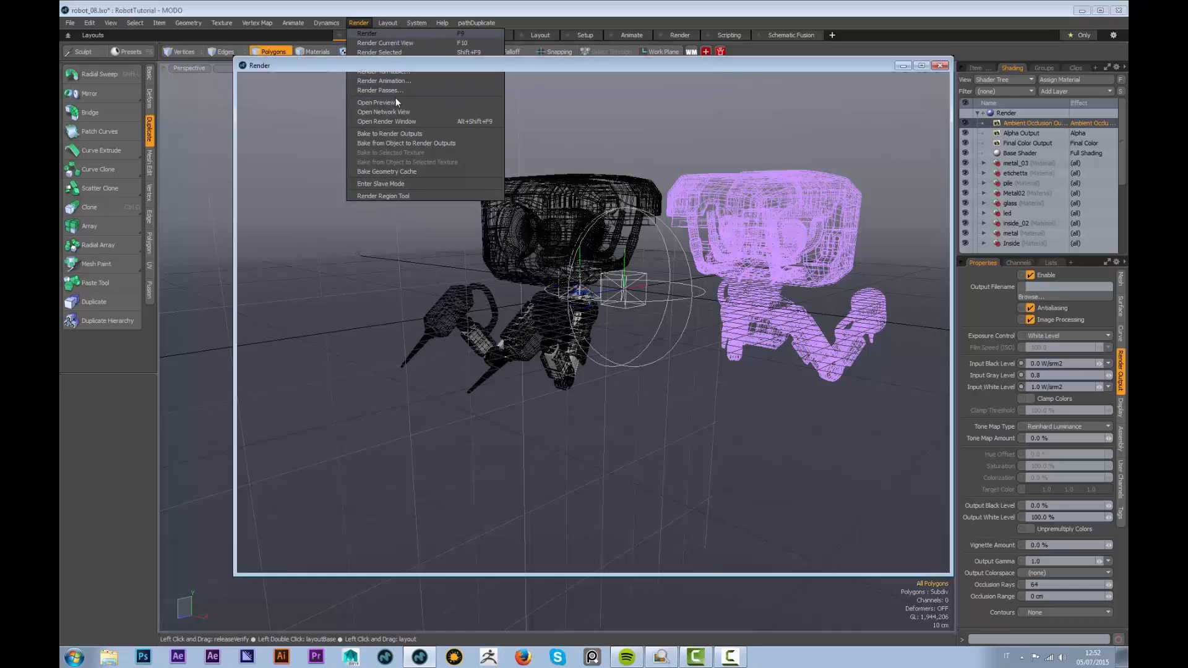
pyautogui.moveTo(610, 64); pyautogui.dragTo(550, 73)
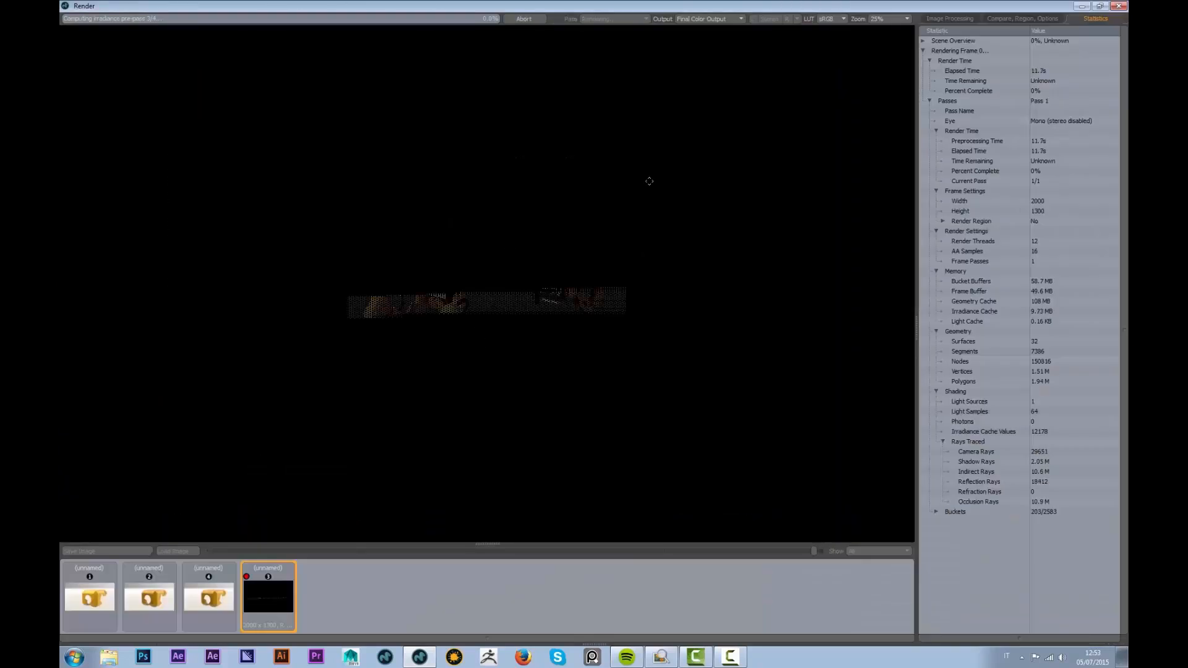
# View the render at 100% zoom and check the Output list while the renders finish
pyautogui.click(888, 20)
pyautogui.click(879, 39)
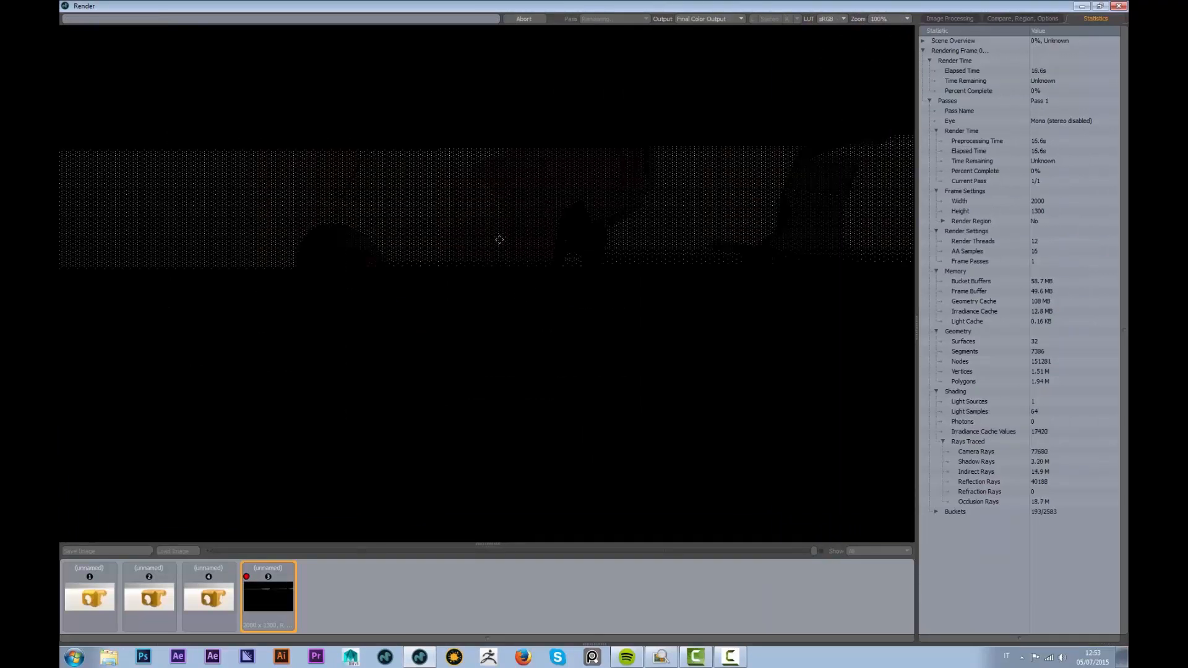
pyautogui.click(697, 19)
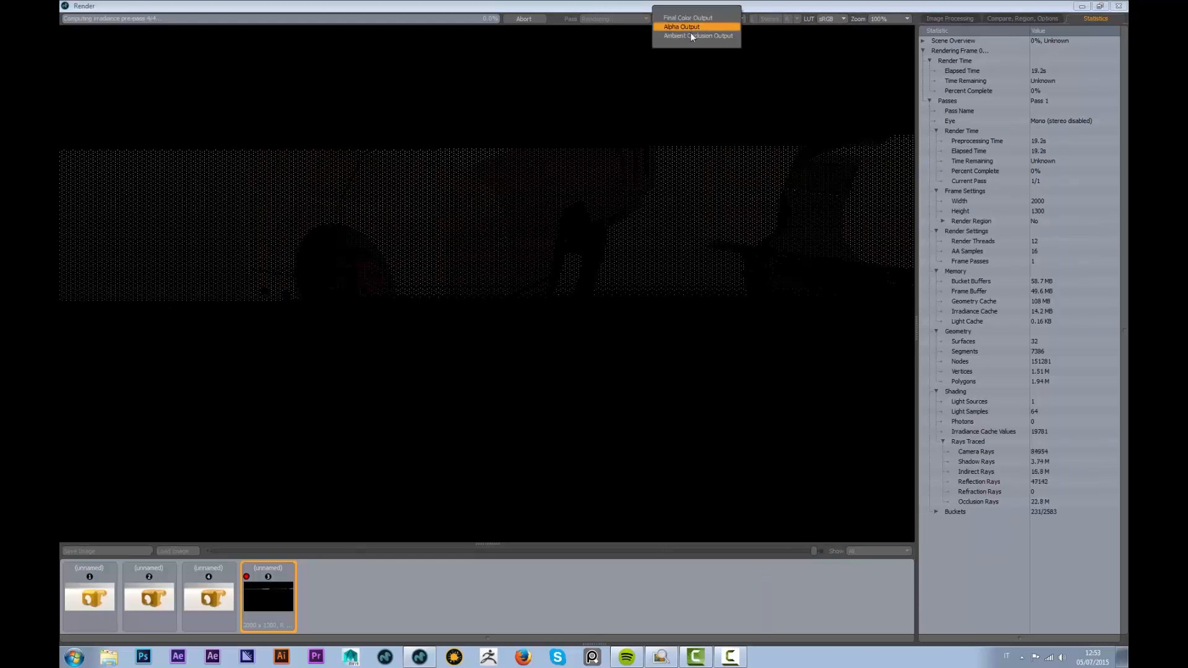
pyautogui.click(751, 46)
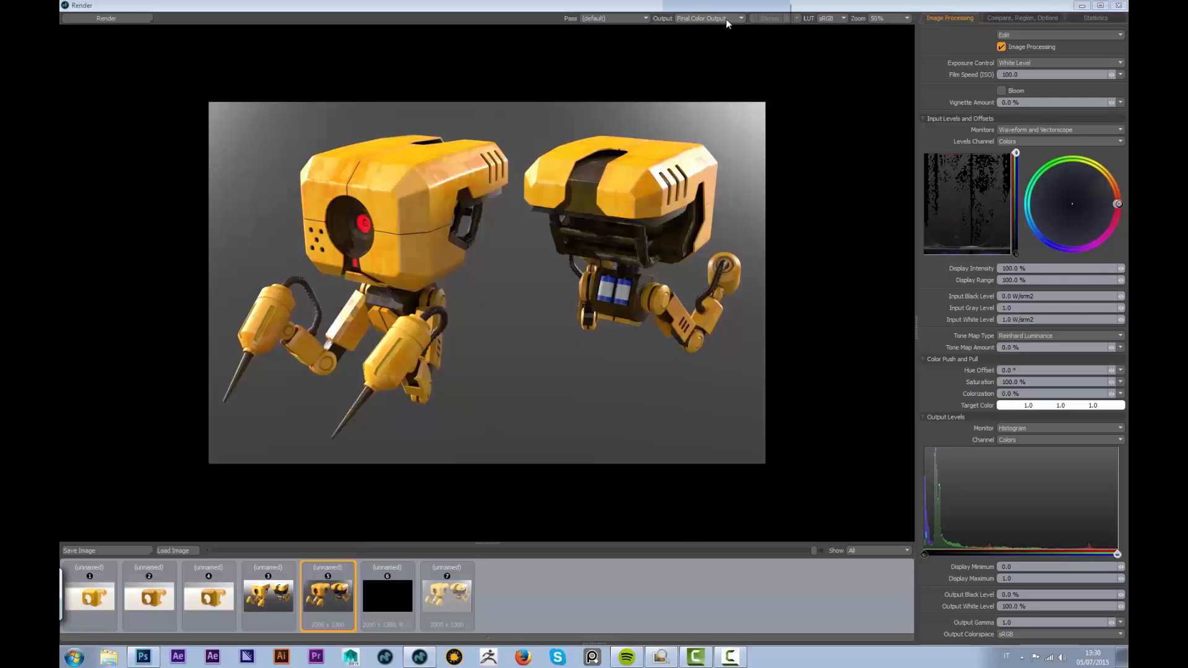
# Preview the grey, alpha and ambient occlusion outputs, then switch to Final Color Output
pyautogui.click(726, 19)
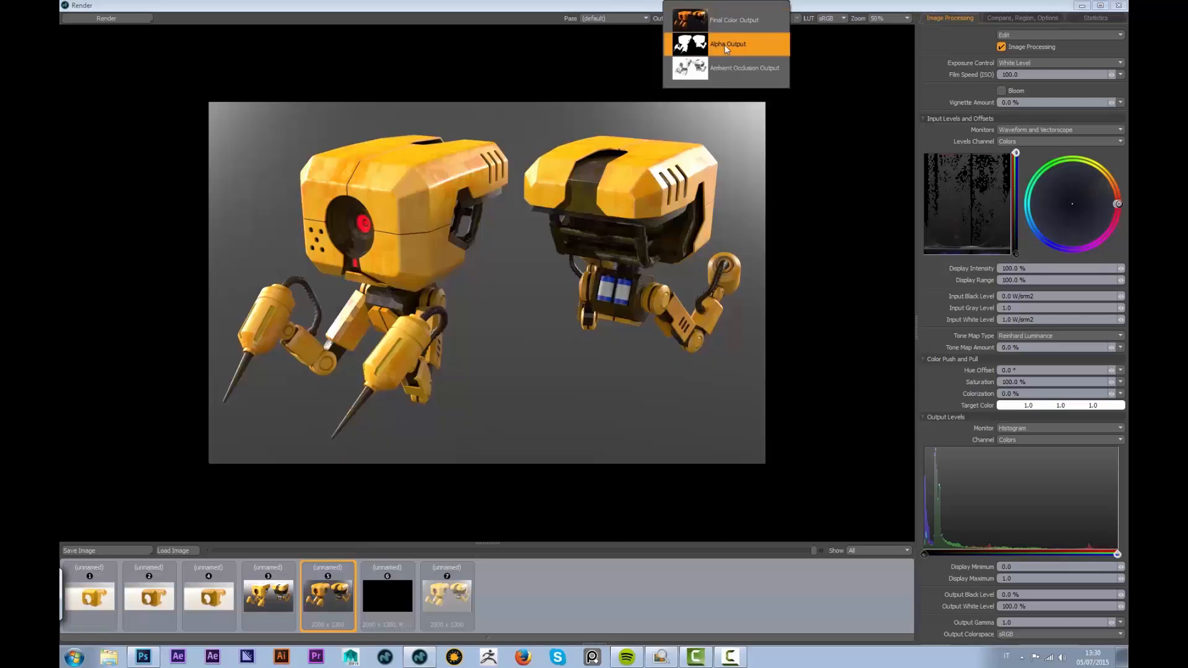
pyautogui.click(726, 44)
pyautogui.click(718, 18)
pyautogui.click(722, 41)
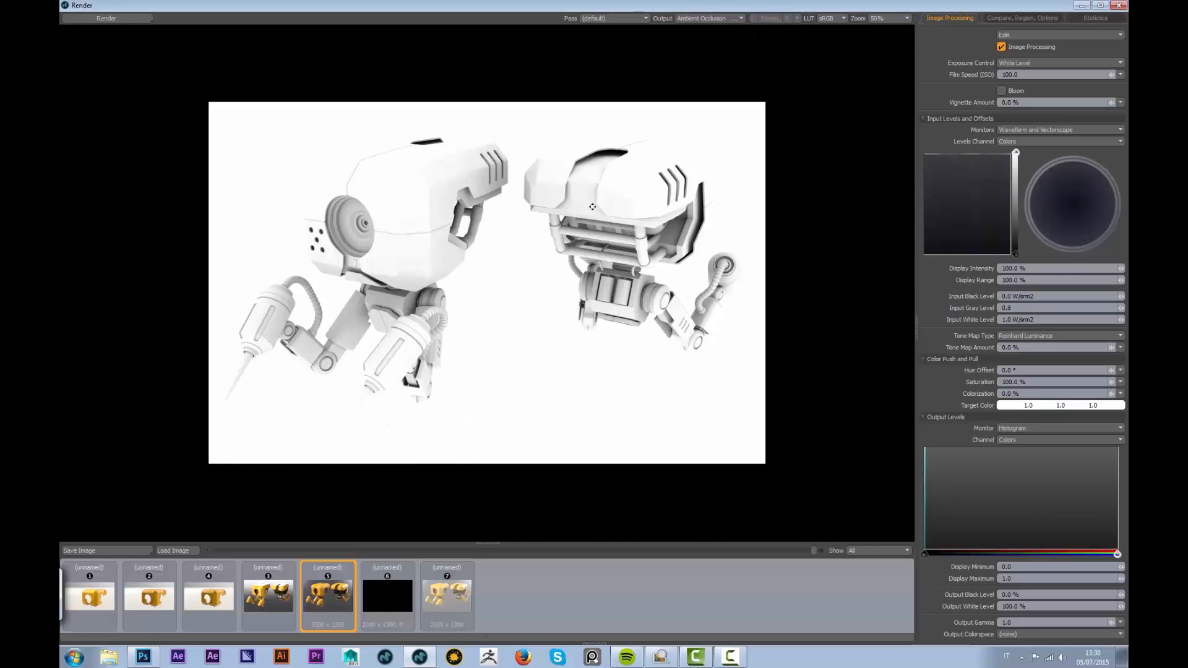
pyautogui.click(715, 18)
pyautogui.click(719, 22)
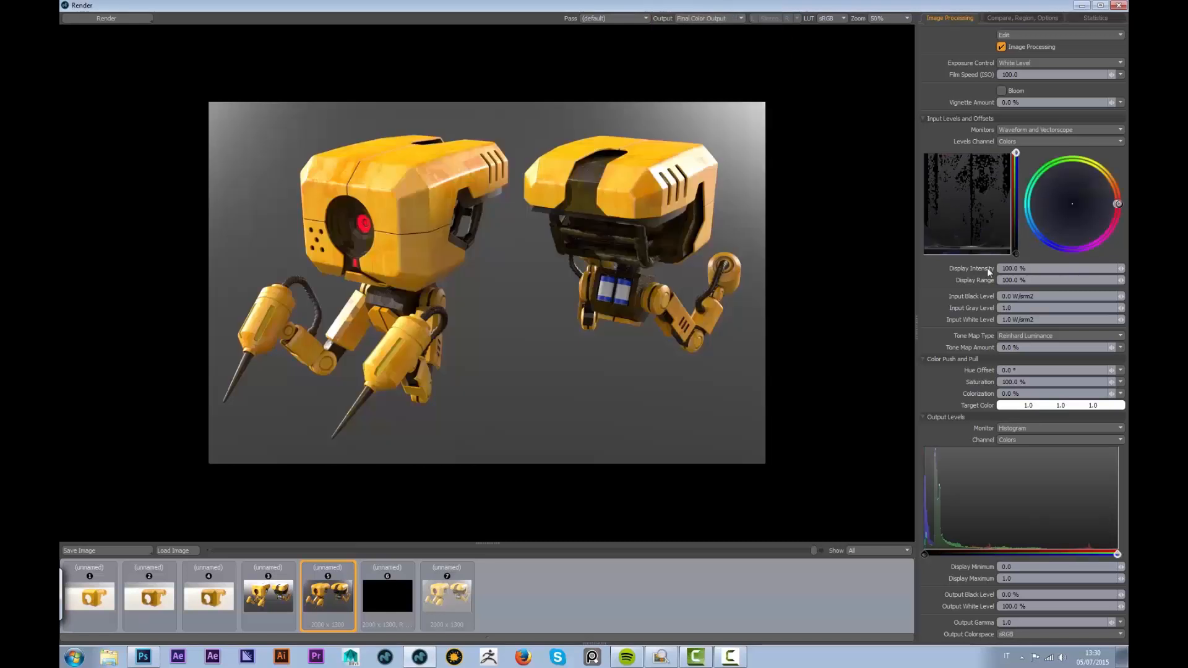
# Brighten the render with Input Gray Level 2.5 and enable Bloom
pyautogui.moveTo(1020, 308); pyautogui.dragTo(957, 301)
pyautogui.write('2.5')
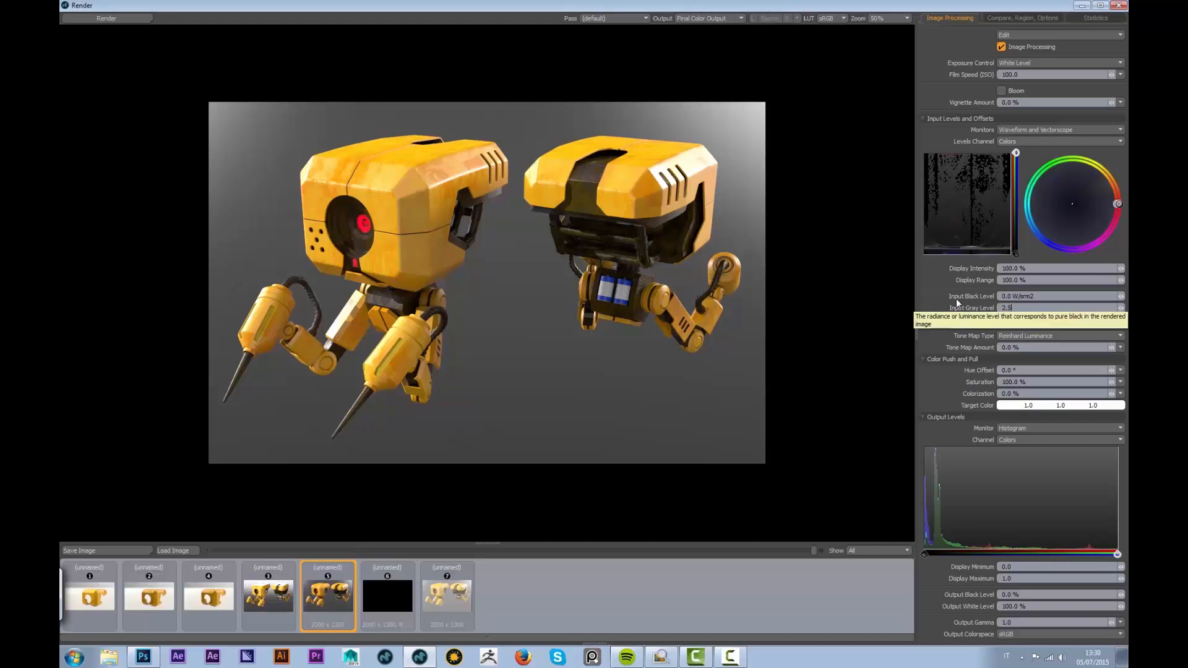
pyautogui.press('Return')
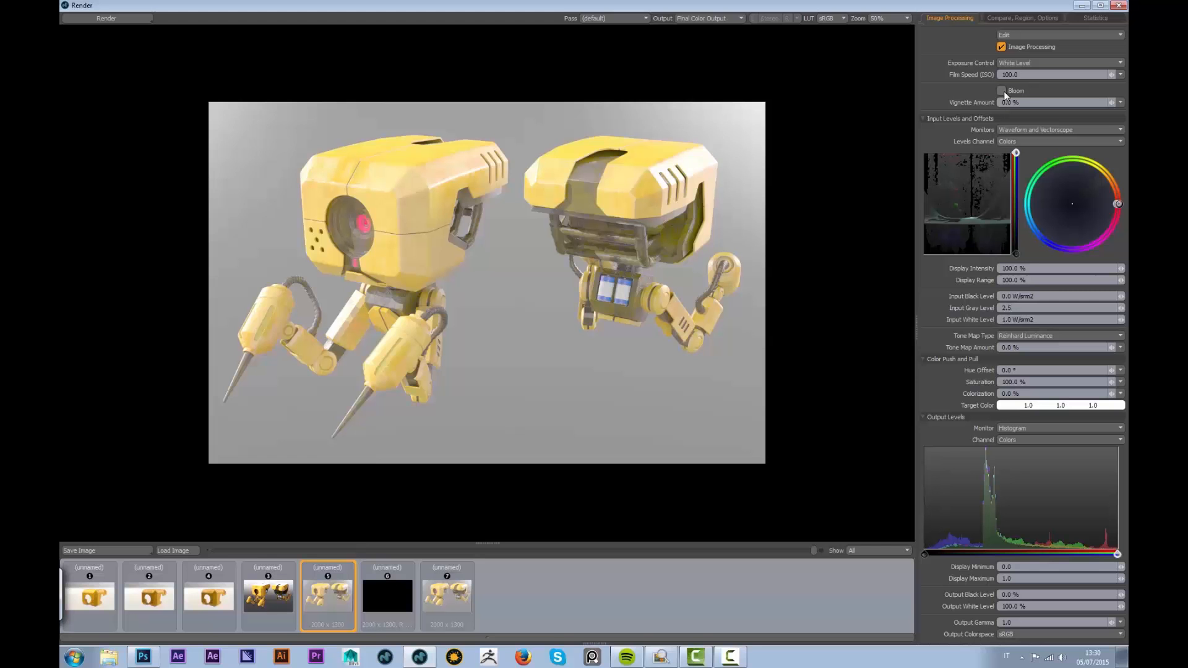
pyautogui.click(1002, 91)
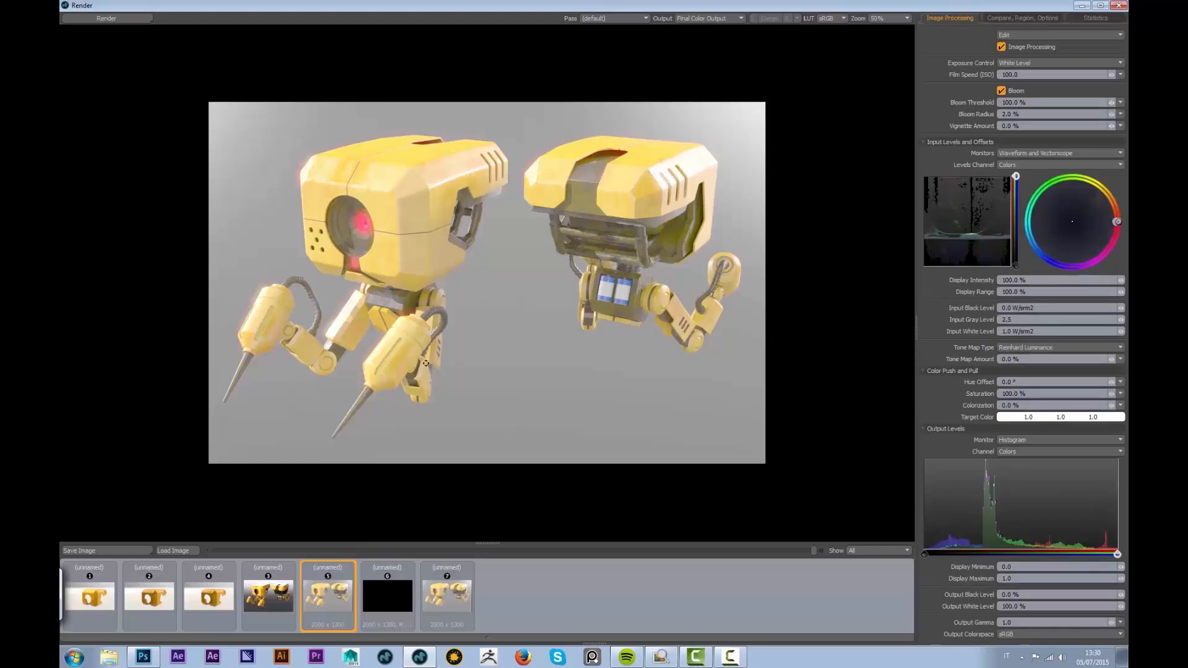
# Set the Bloom Threshold to 50%, then raise it to 200%
pyautogui.click(1015, 102)
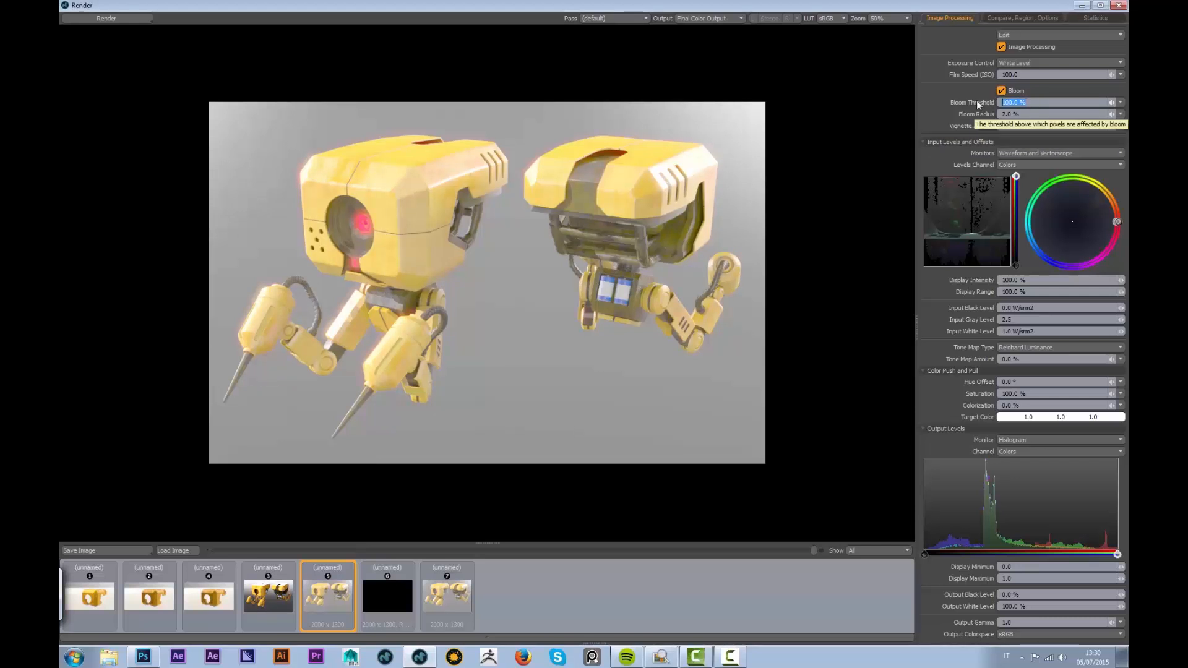
pyautogui.write('50')
pyautogui.press('Return')
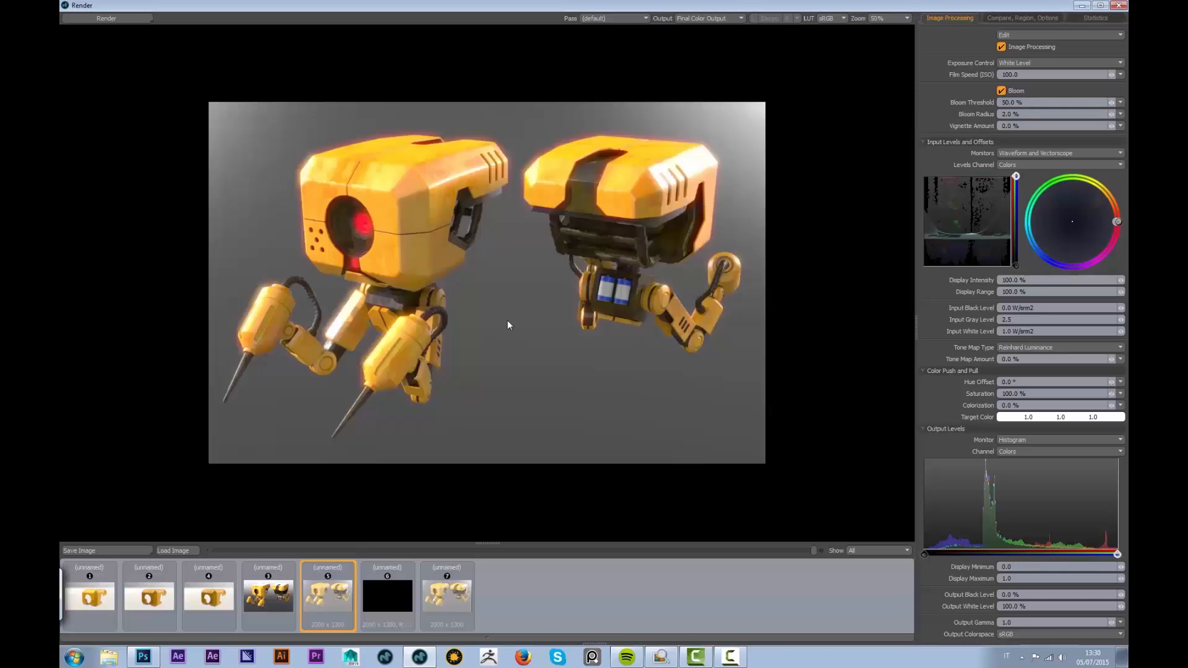
pyautogui.moveTo(1025, 103); pyautogui.dragTo(968, 101)
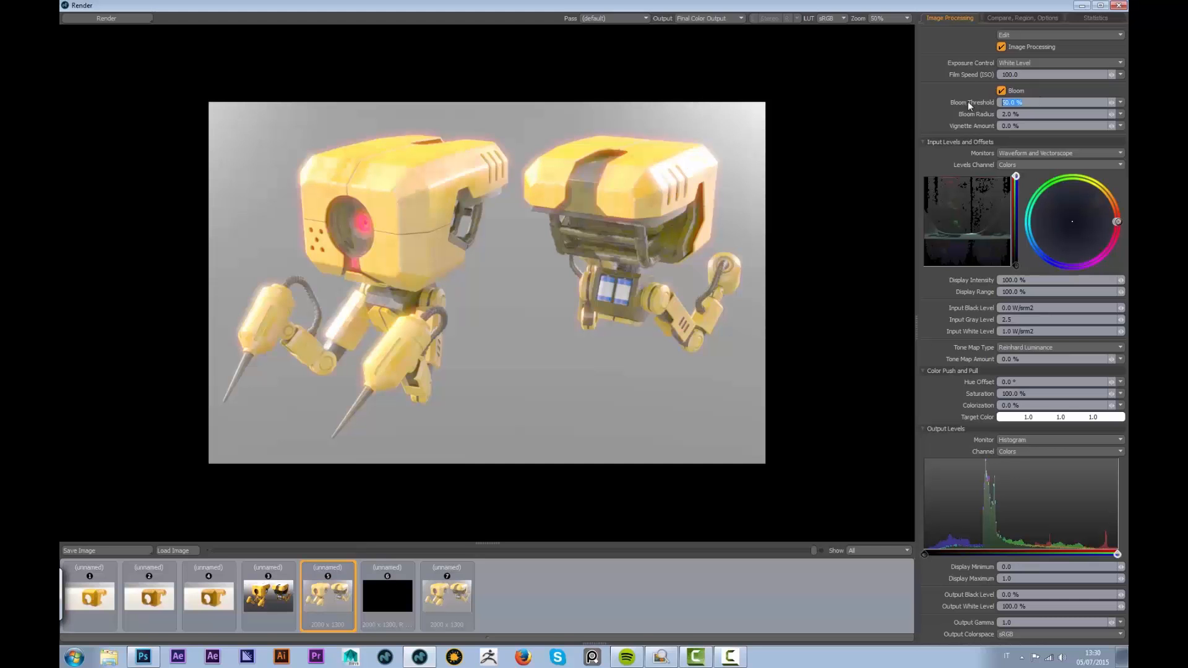
pyautogui.write('200')
pyautogui.press('Return')
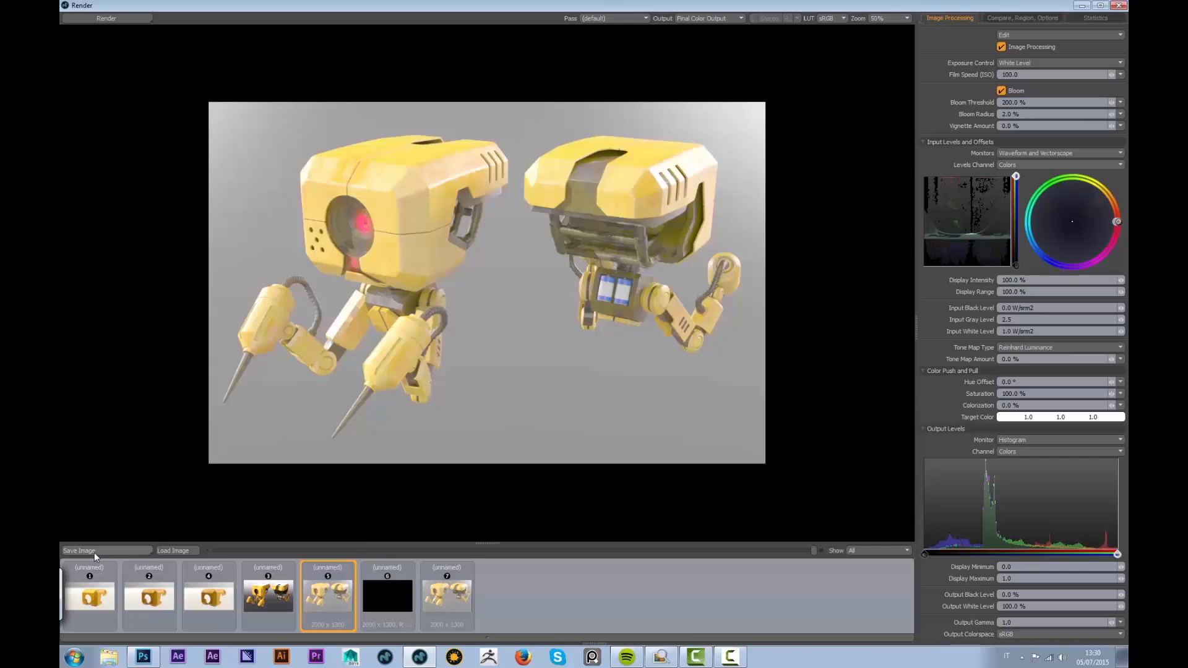
# Save the passes as a layered image named 'robot' in RobotTutorial/Renders/Frames, then switch to Photoshop
pyautogui.click(95, 551)
pyautogui.click(113, 576)
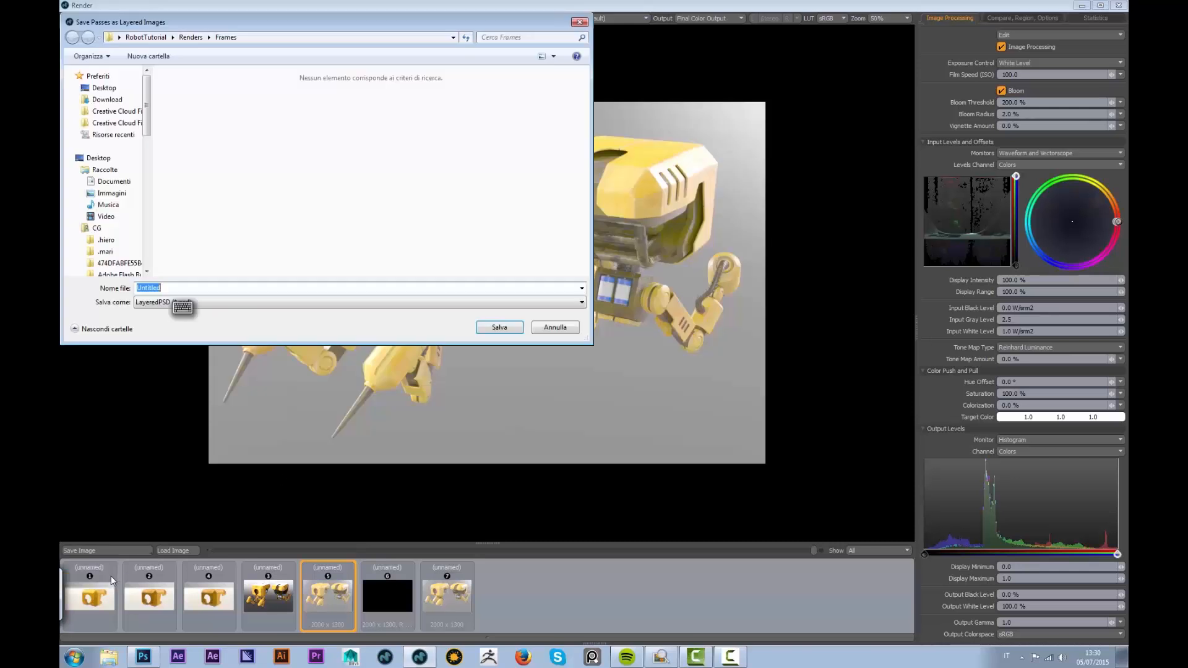
pyautogui.click(158, 39)
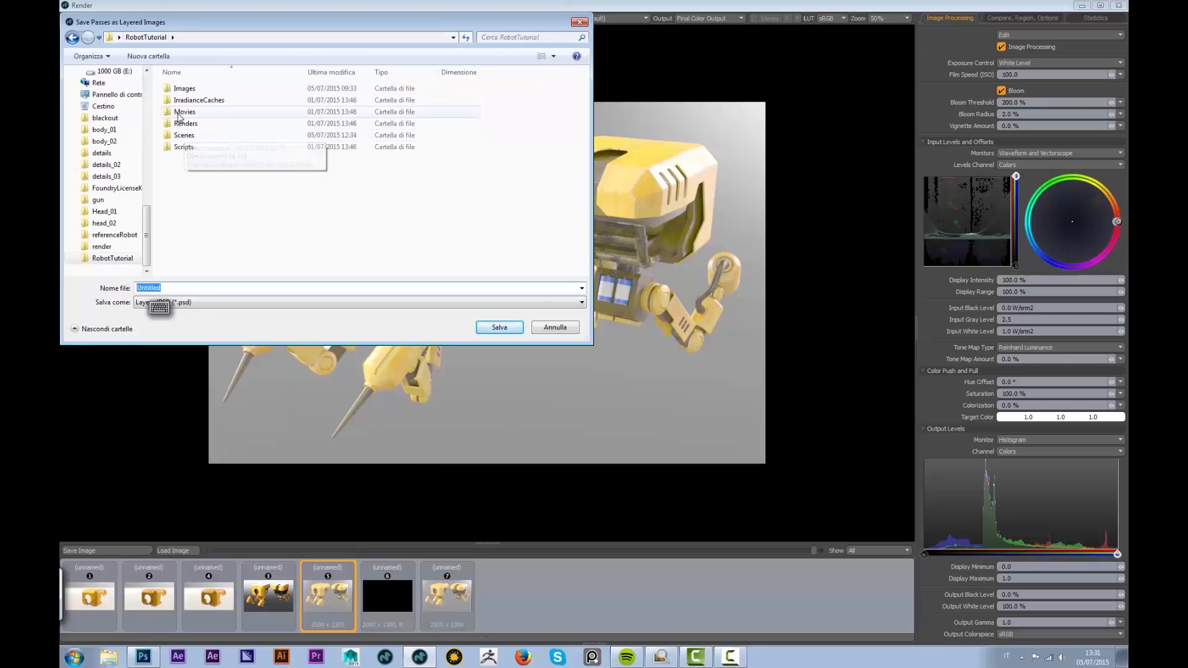
pyautogui.doubleClick(184, 122)
pyautogui.doubleClick(186, 89)
pyautogui.doubleClick(149, 288)
pyautogui.write('robot')
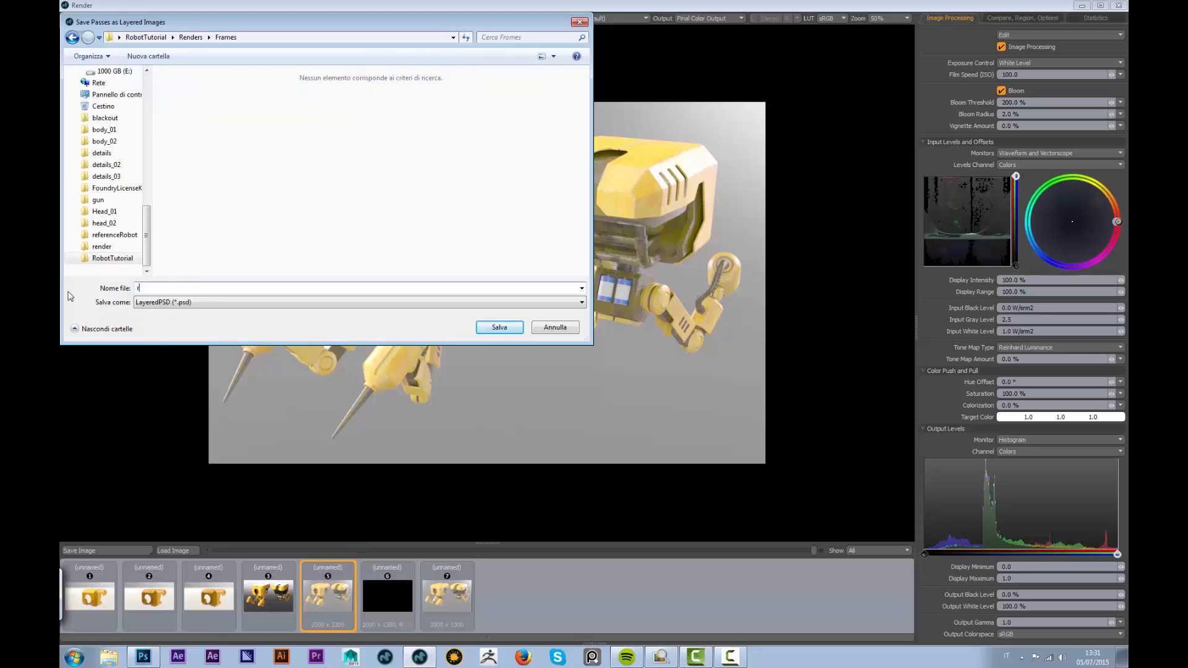
pyautogui.click(500, 327)
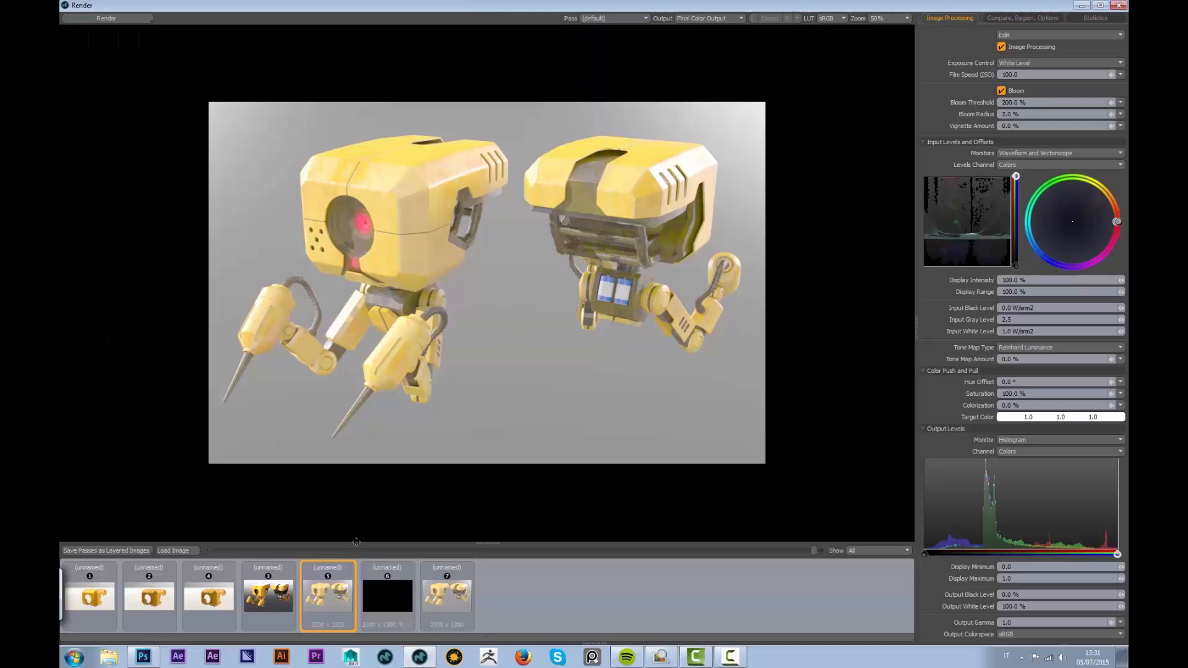
pyautogui.click(151, 661)
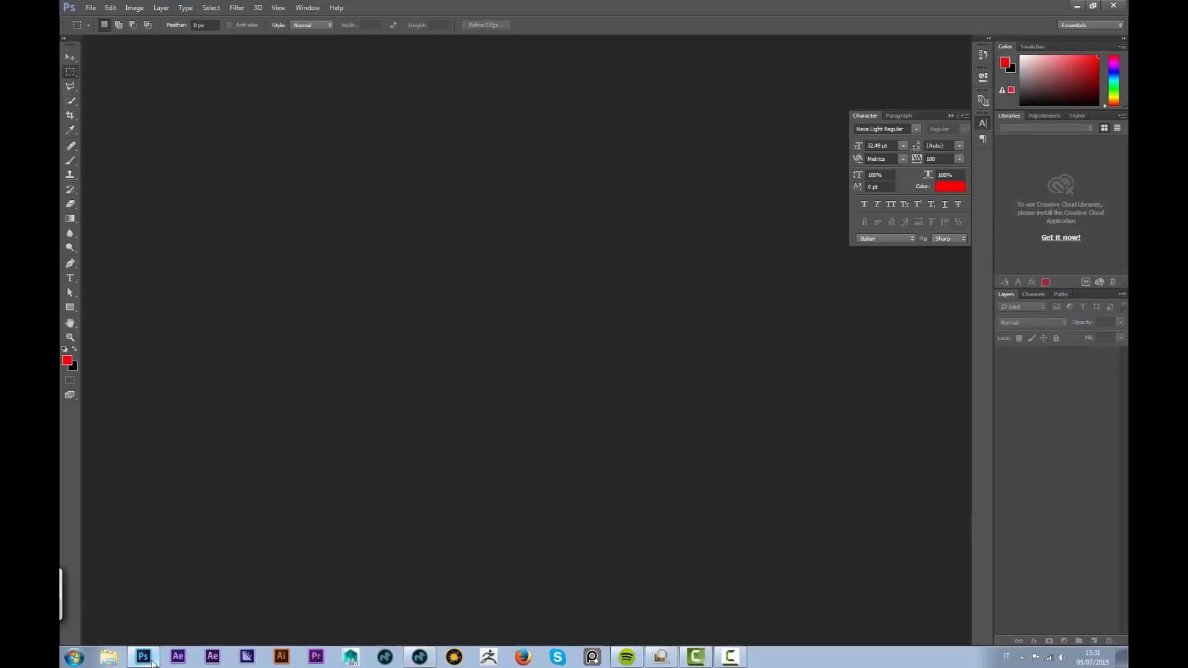
# Open robot0000.psd in Photoshop
pyautogui.click(91, 8)
pyautogui.click(105, 26)
pyautogui.click(204, 99)
pyautogui.click(511, 317)
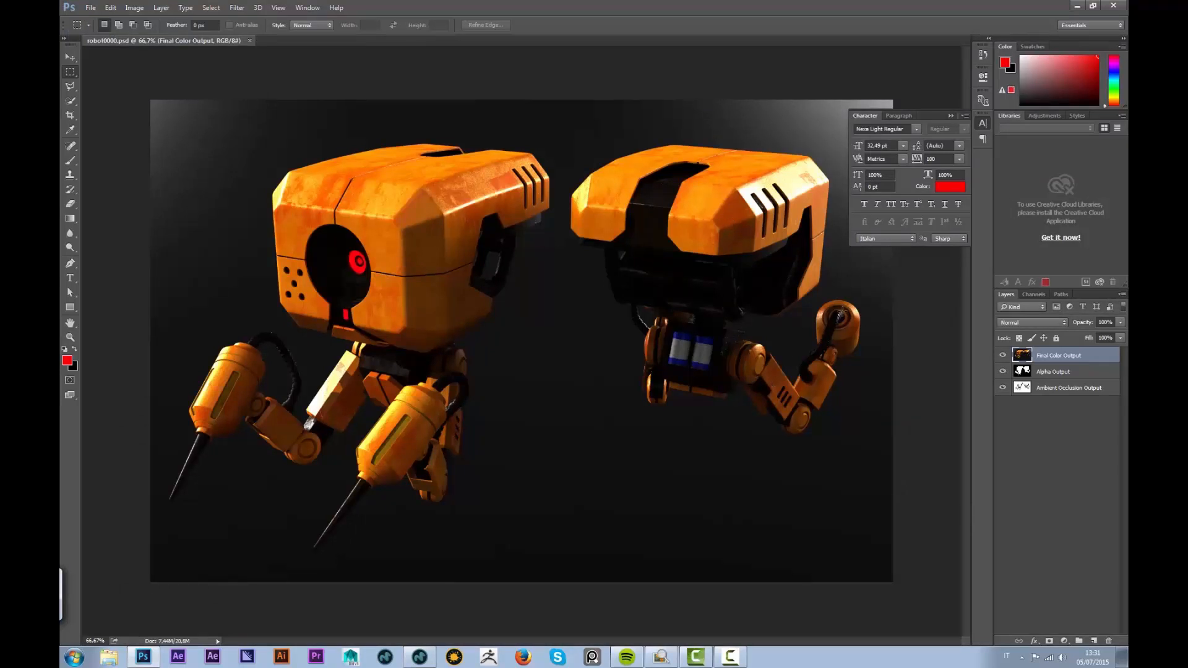
# Add a Levels adjustment clipped to Final Color Output with midtones at 2.5
pyautogui.click(1063, 643)
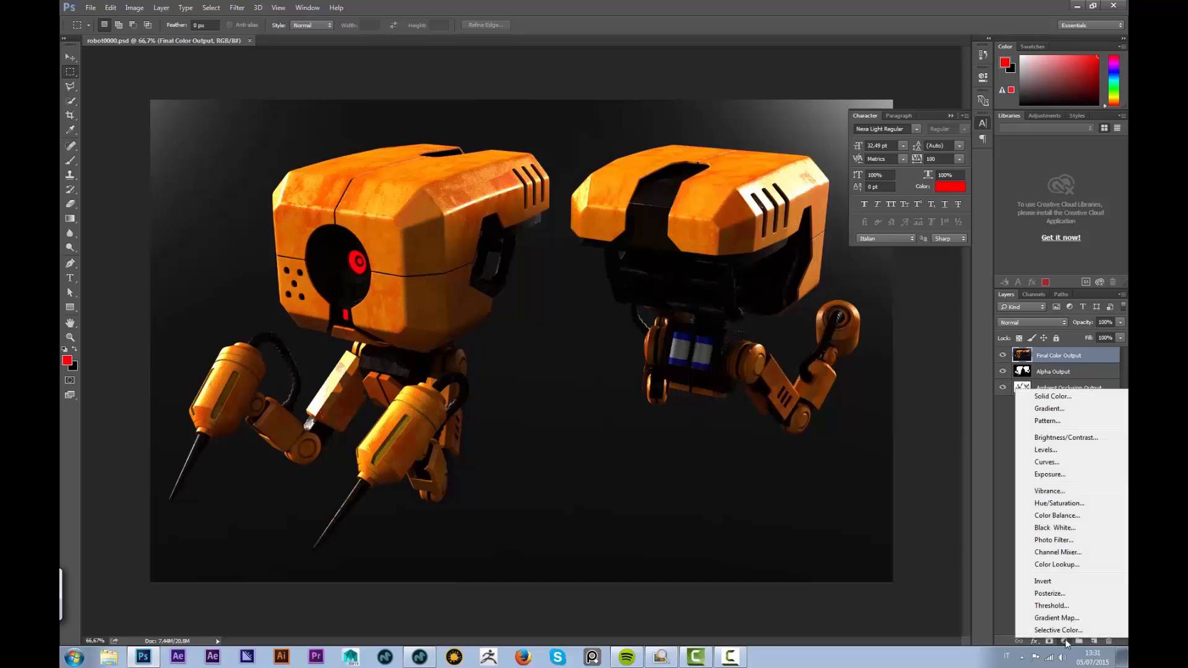
pyautogui.click(1051, 451)
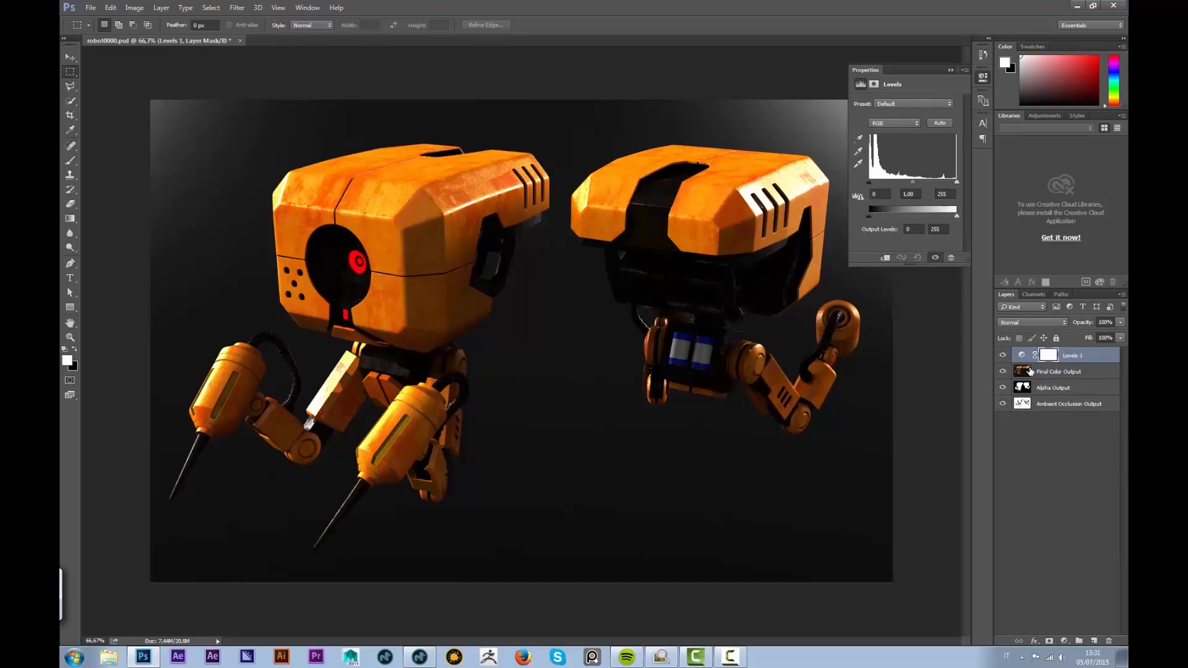
pyautogui.keyDown('alt'); pyautogui.click(1038, 366); pyautogui.keyUp('alt')
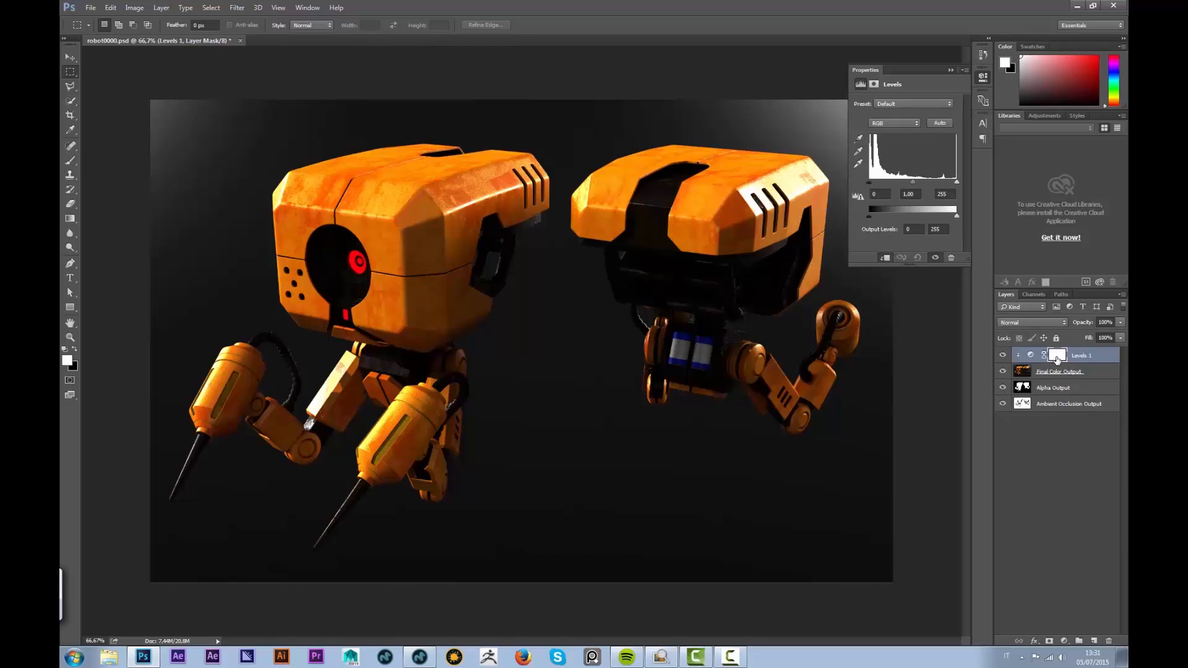
pyautogui.moveTo(909, 185); pyautogui.dragTo(888, 185)
pyautogui.doubleClick(909, 194)
pyautogui.write('5')
pyautogui.press('Return')
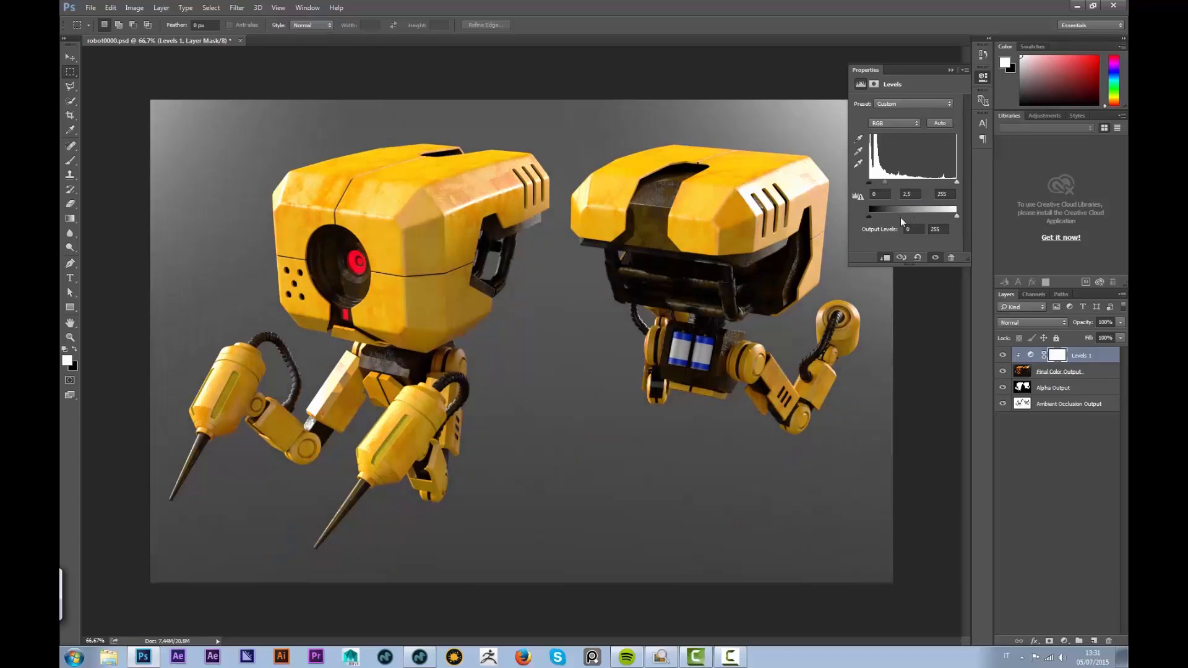
pyautogui.moveTo(955, 183); pyautogui.dragTo(991, 186)
# Load the alpha channel as a selection and mask Final Color Output with it
pyautogui.click(1003, 372)
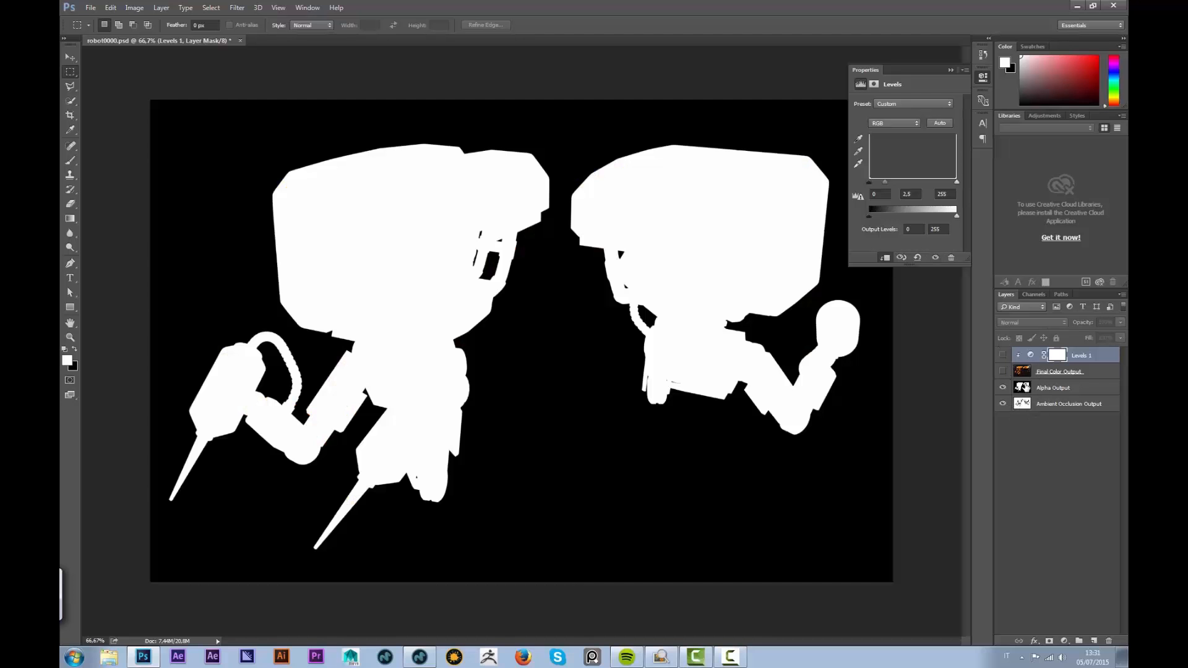
pyautogui.click(1053, 388)
pyautogui.click(1034, 295)
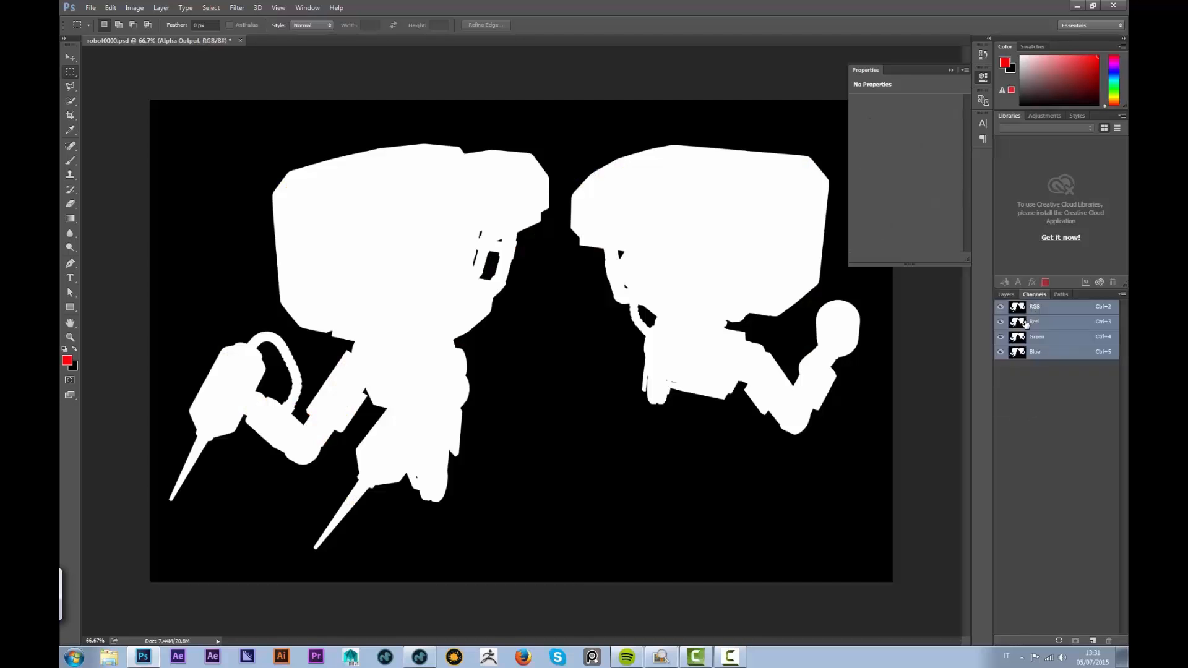
pyautogui.keyDown('ctrl'); pyautogui.click(1018, 324); pyautogui.keyUp('ctrl')
pyautogui.click(1006, 294)
pyautogui.click(1052, 373)
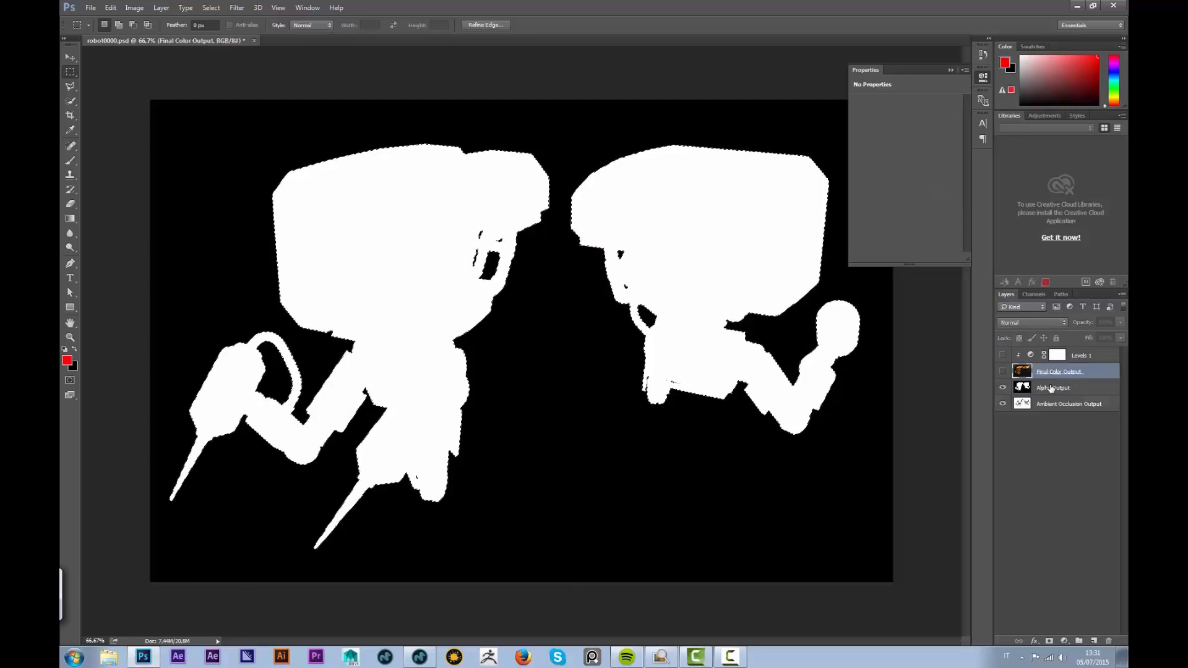
pyautogui.click(1049, 641)
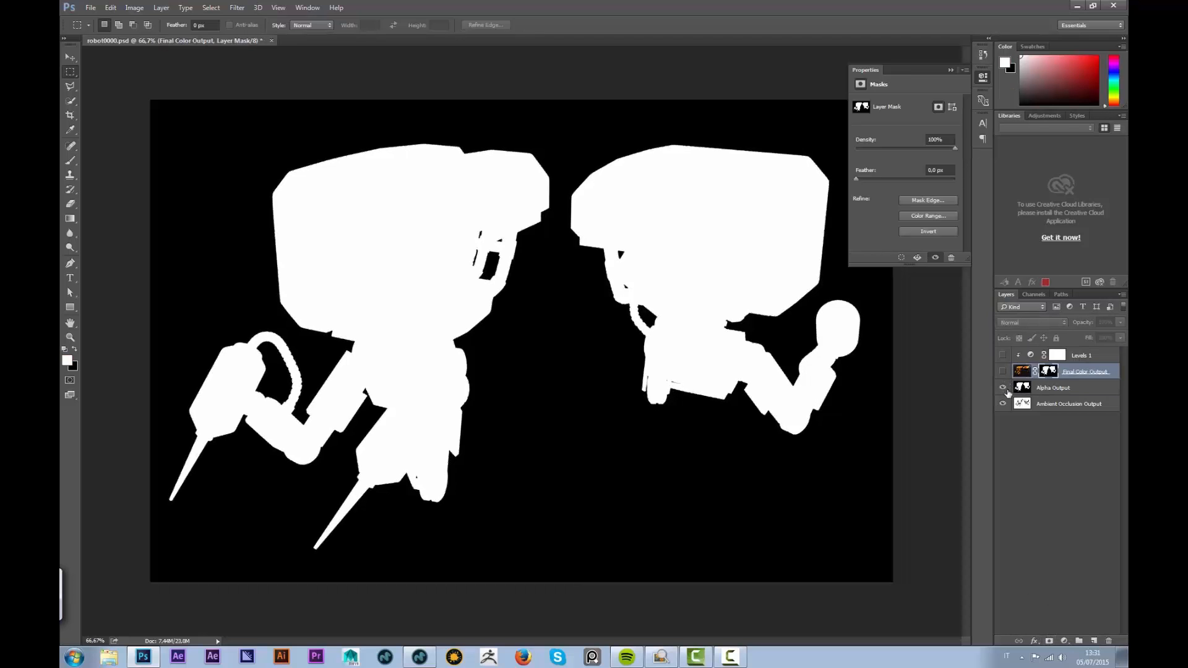
# Move Ambient Occlusion Output to the top of the stack and show Levels again
pyautogui.click(1023, 405)
pyautogui.moveTo(1017, 355); pyautogui.dragTo(1050, 356)
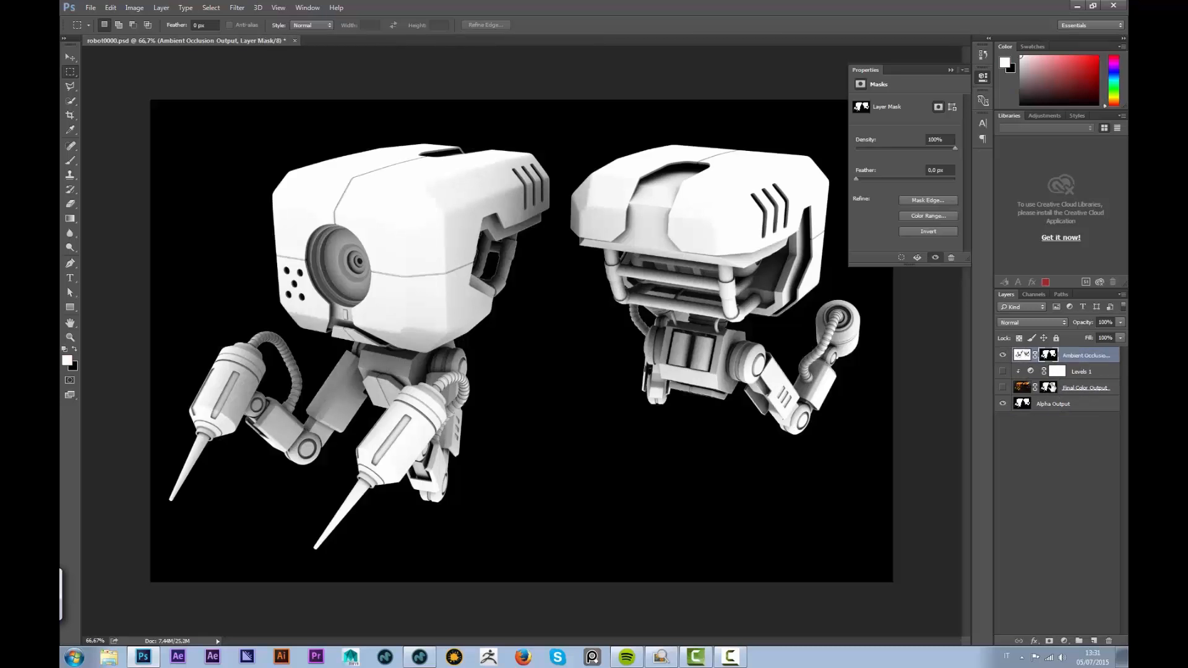
pyautogui.click(1003, 371)
# Hide Alpha Output and set the occlusion layer to Multiply at 65% opacity
pyautogui.click(1003, 403)
pyautogui.click(1029, 323)
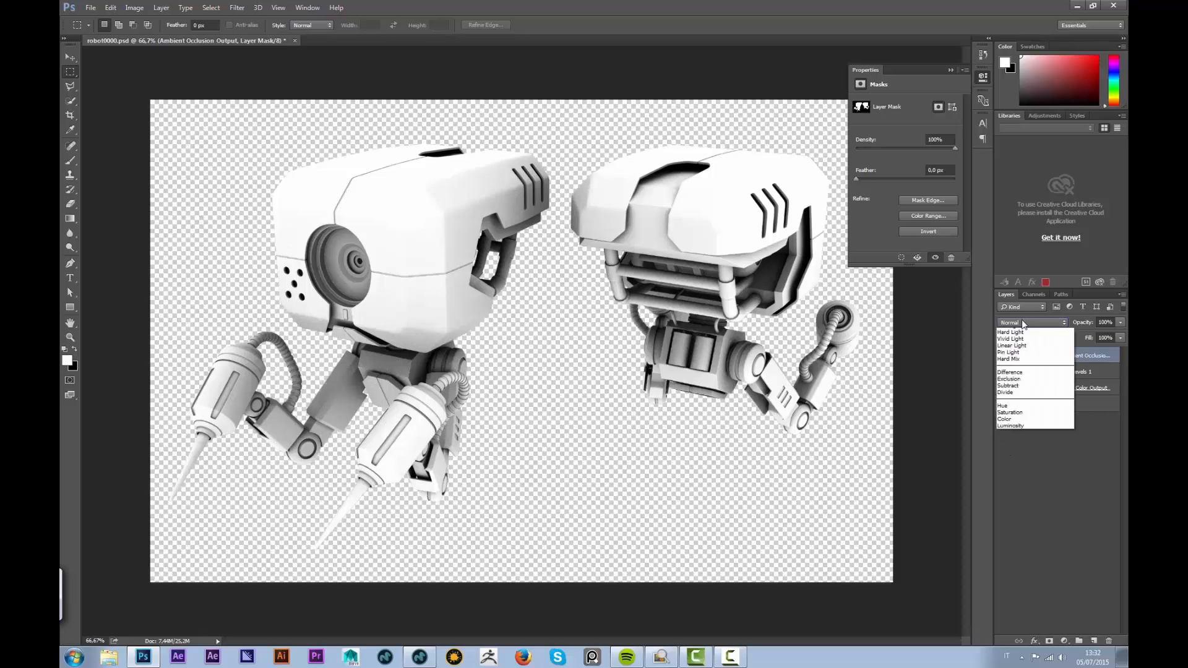
pyautogui.click(1027, 359)
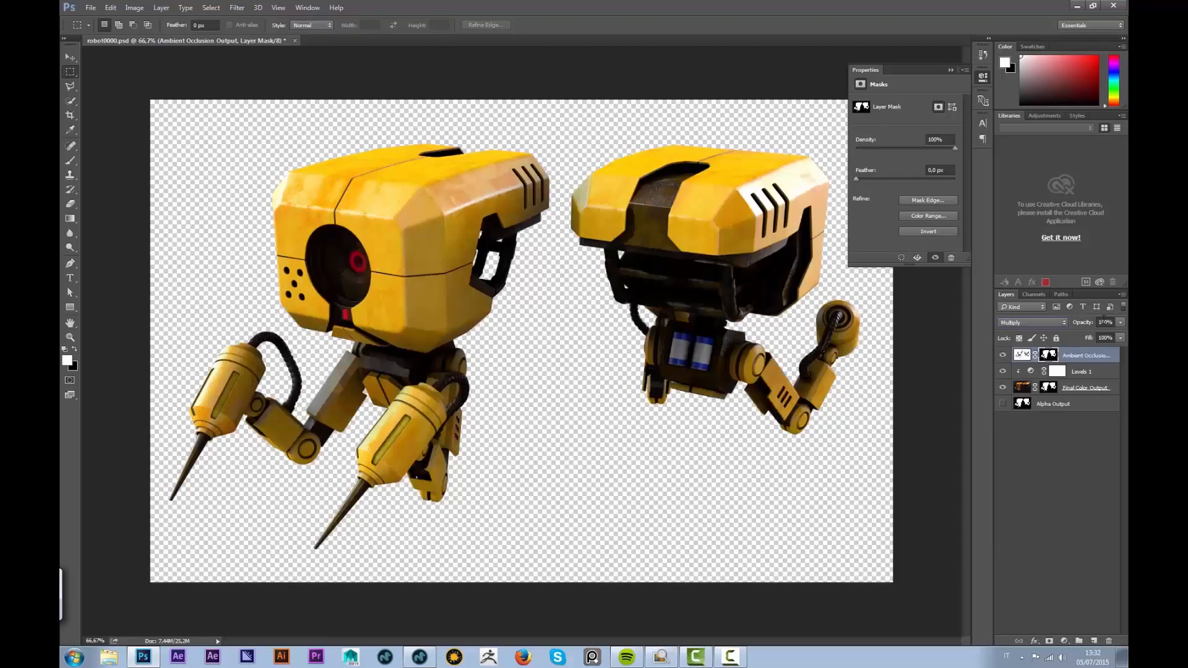
pyautogui.moveTo(1114, 324); pyautogui.dragTo(1072, 334)
pyautogui.write('65')
pyautogui.press('Return')
# Compare the robots with and without occlusion, settle on 50% opacity, and add a new layer
pyautogui.click(1003, 355)
pyautogui.click(1003, 355)
pyautogui.click(1003, 355)
pyautogui.click(1003, 355)
pyautogui.click(1004, 356)
pyautogui.click(1003, 356)
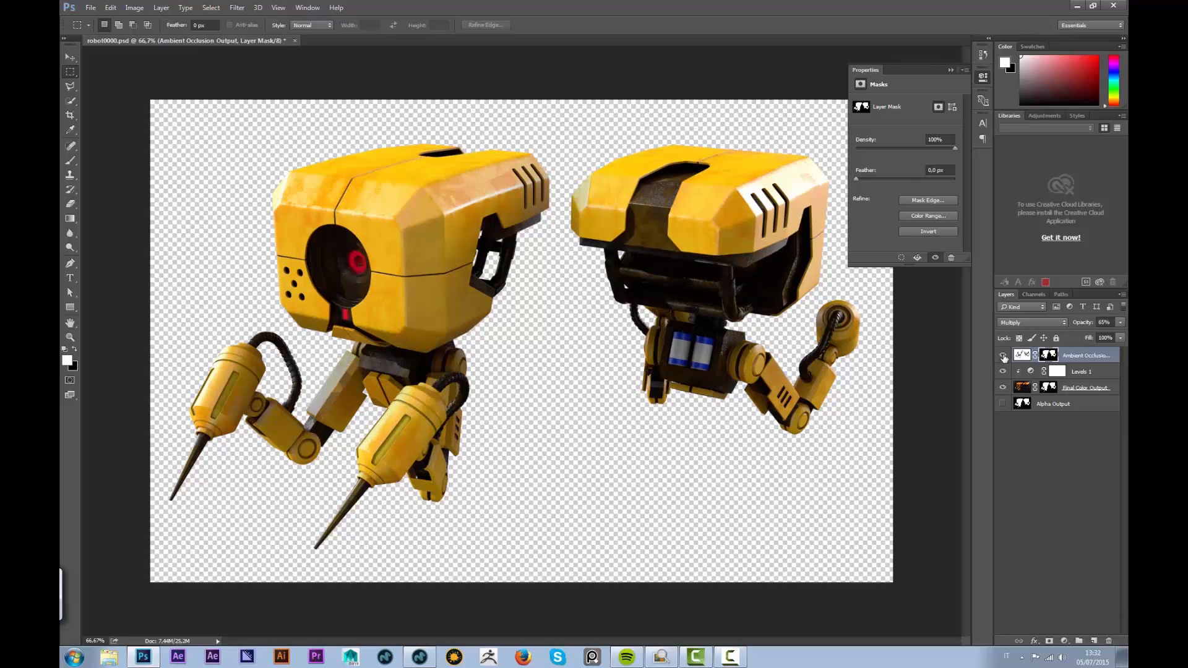
pyautogui.moveTo(1111, 322); pyautogui.dragTo(1074, 340)
pyautogui.write('50')
pyautogui.press('Return')
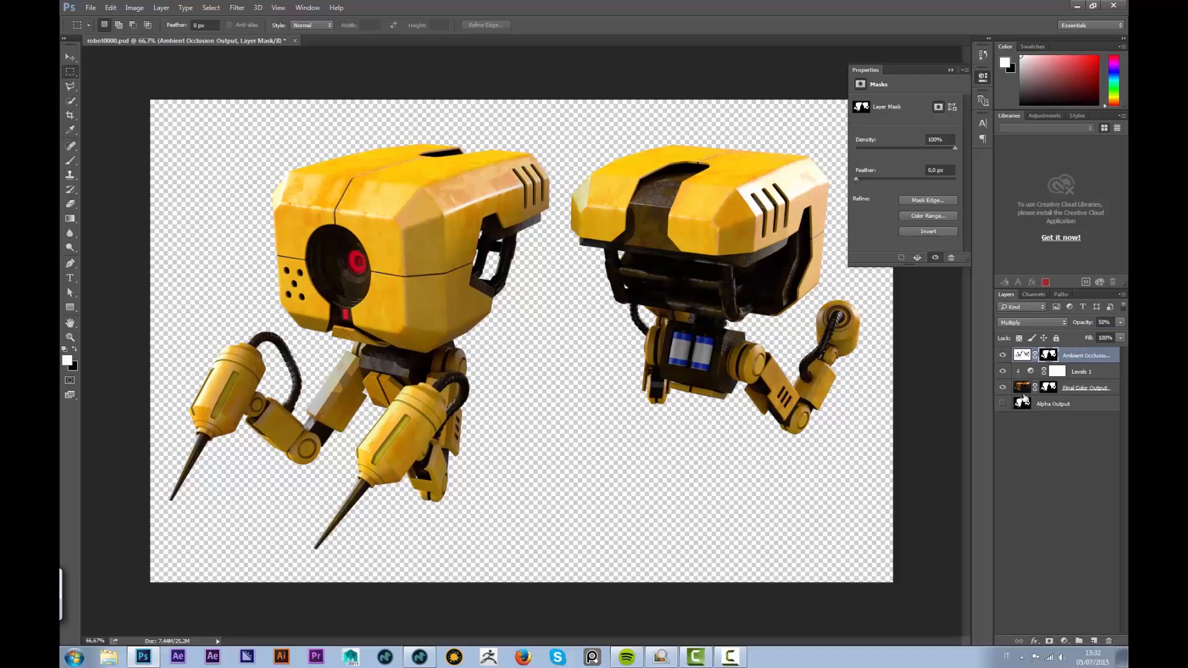
pyautogui.click(1094, 641)
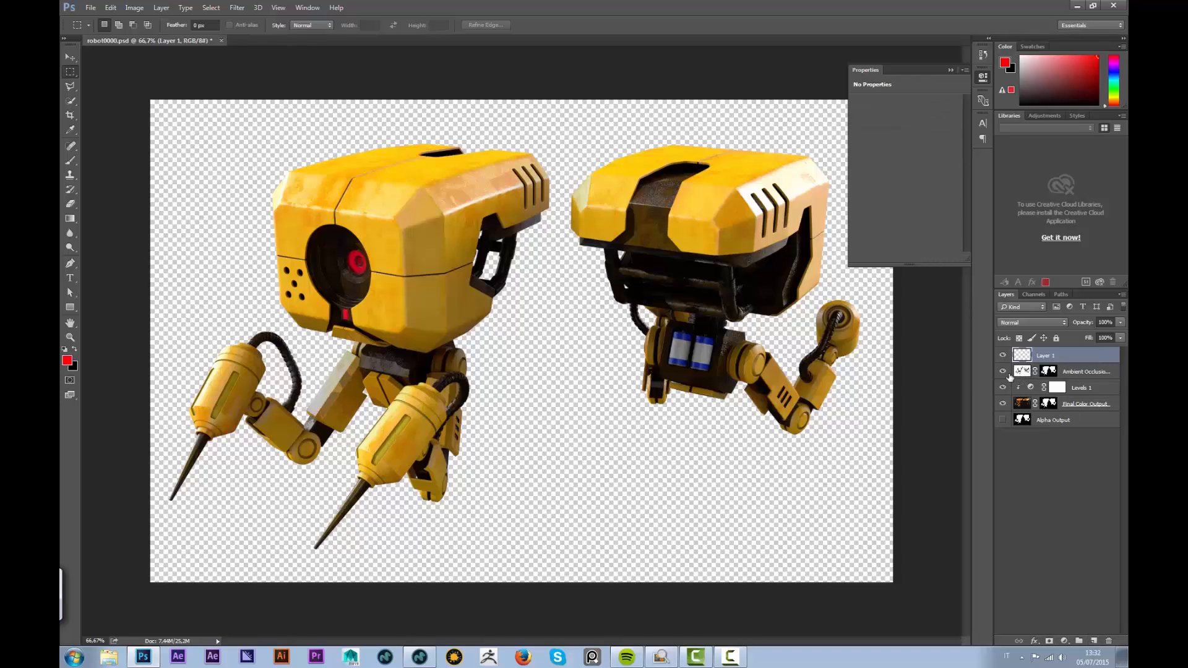
# Fill Layer 1 with solid red (ff0000)
pyautogui.hotkey('shift', 'F5')
pyautogui.click(578, 194)
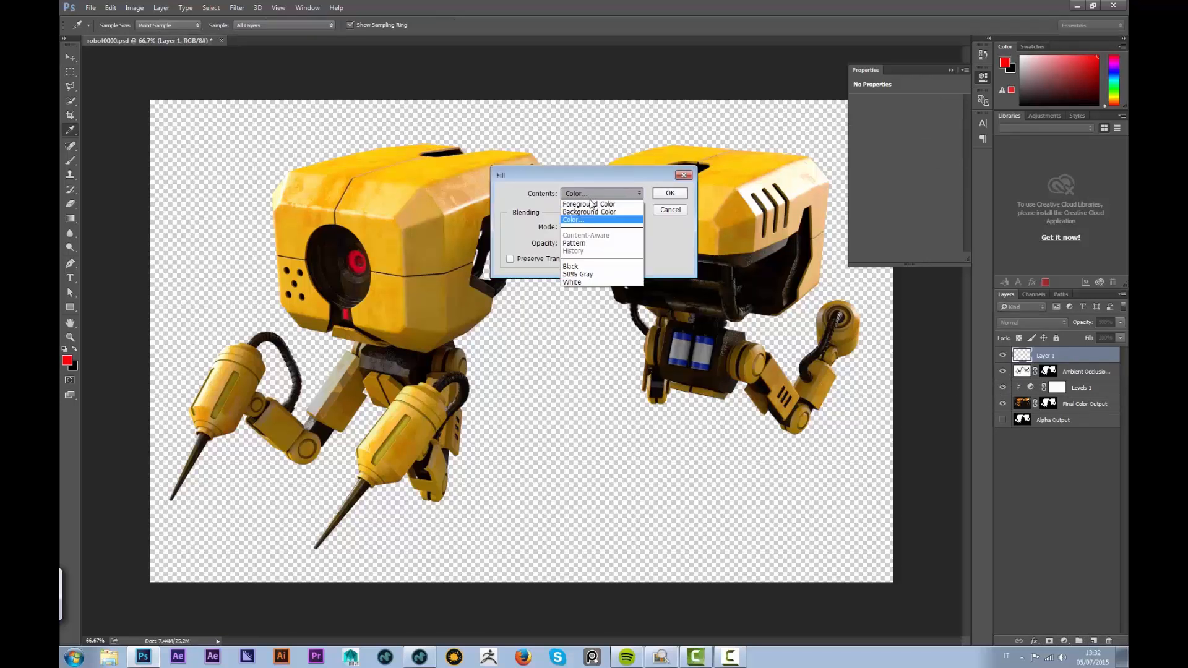
pyautogui.click(578, 220)
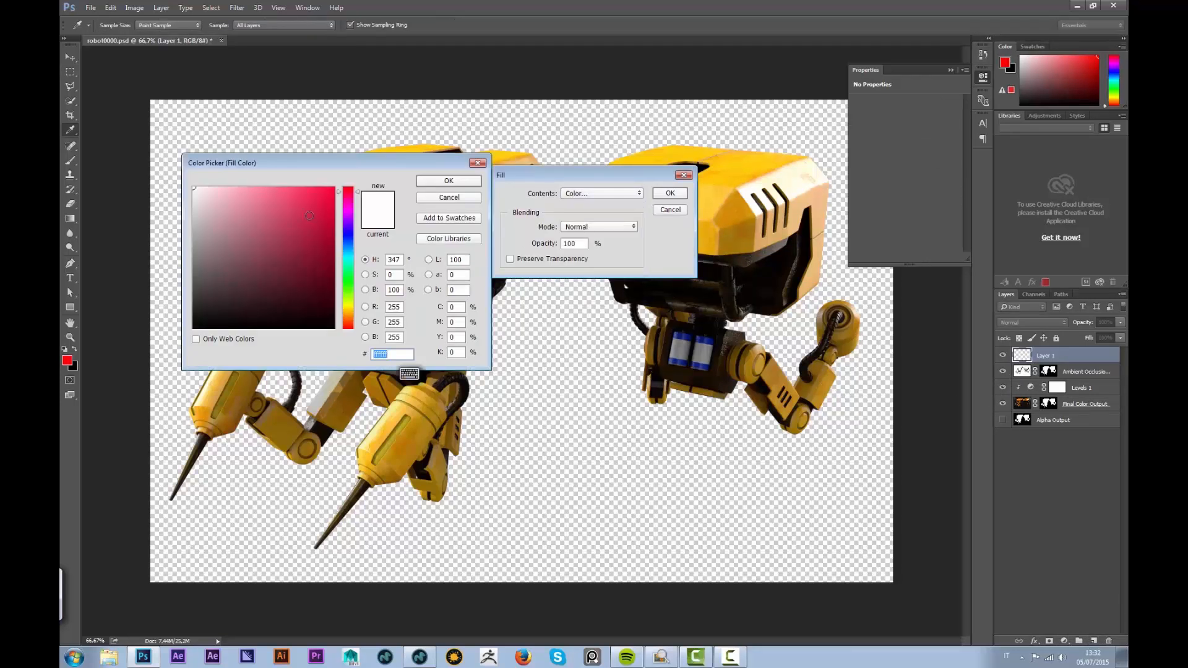
pyautogui.write('ff0036')
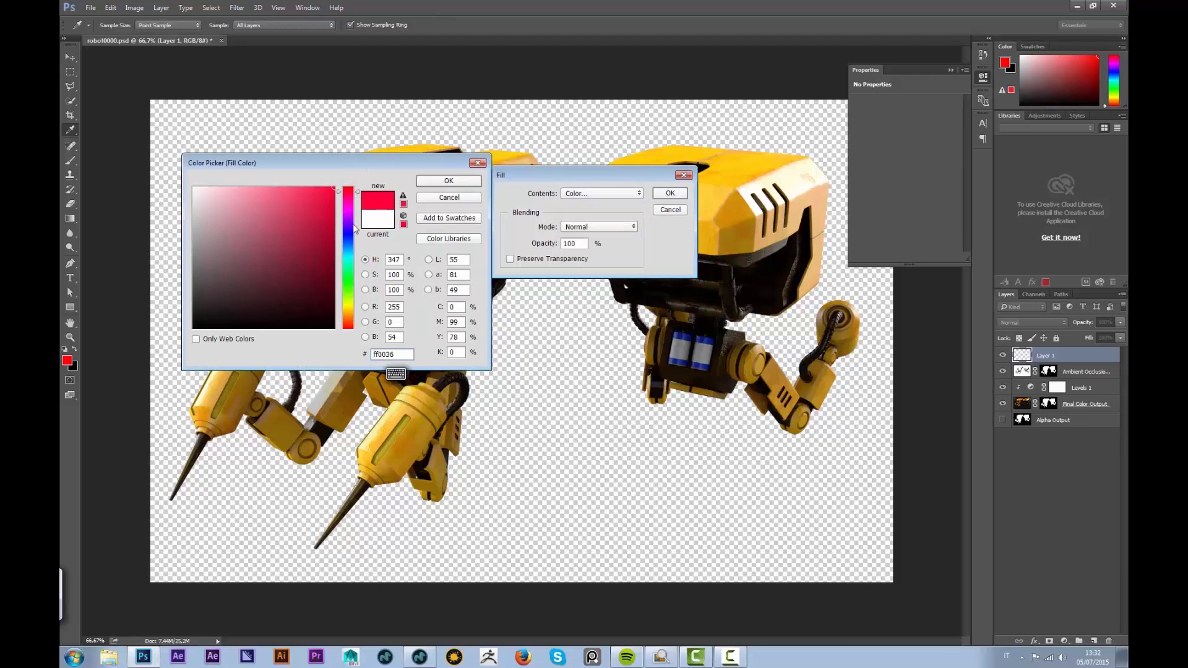
pyautogui.click(354, 188)
pyautogui.click(456, 185)
pyautogui.click(670, 193)
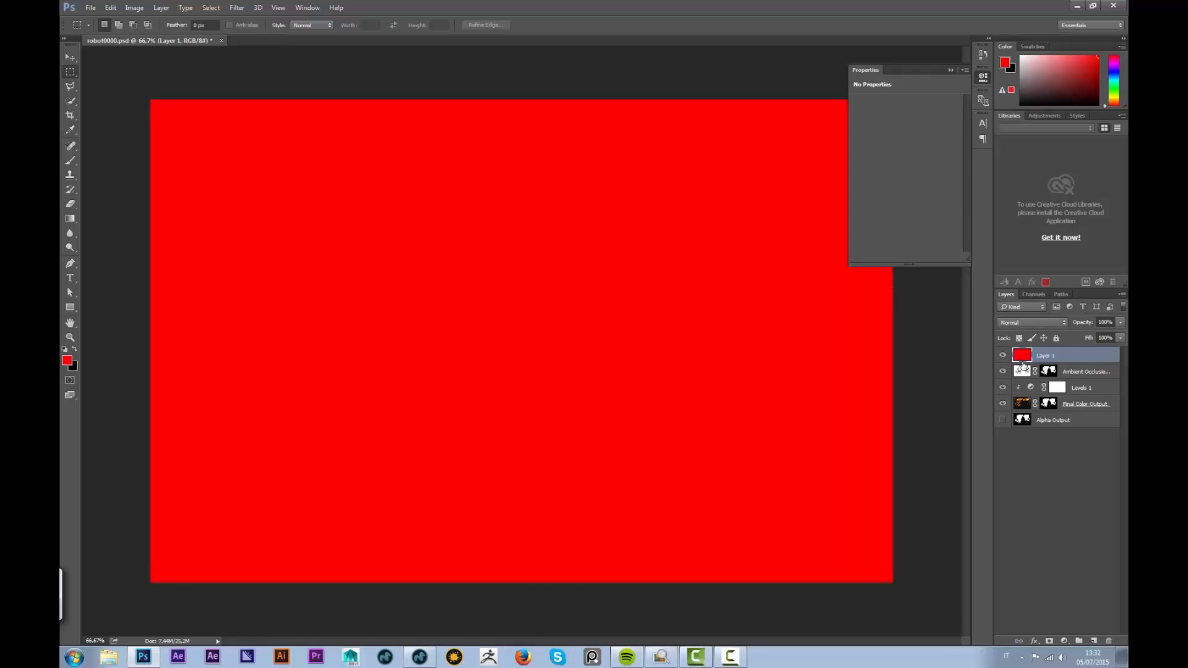
# Set Layer 1 to Color Dodge and give it a layer mask
pyautogui.click(1028, 320)
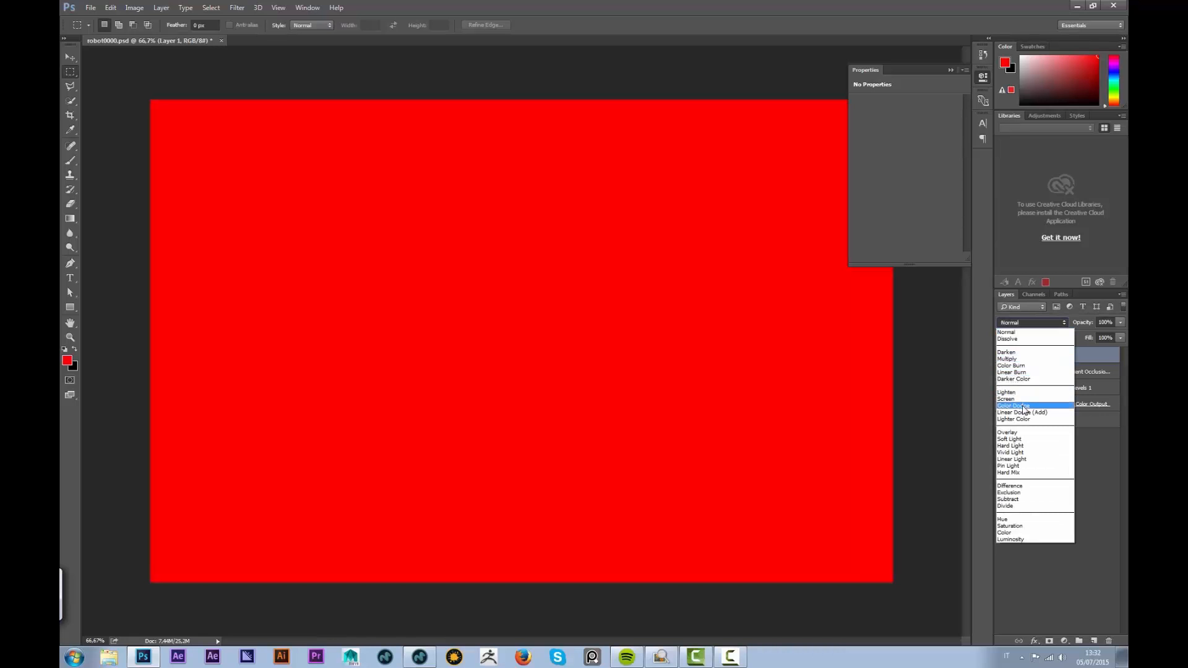
pyautogui.click(1024, 406)
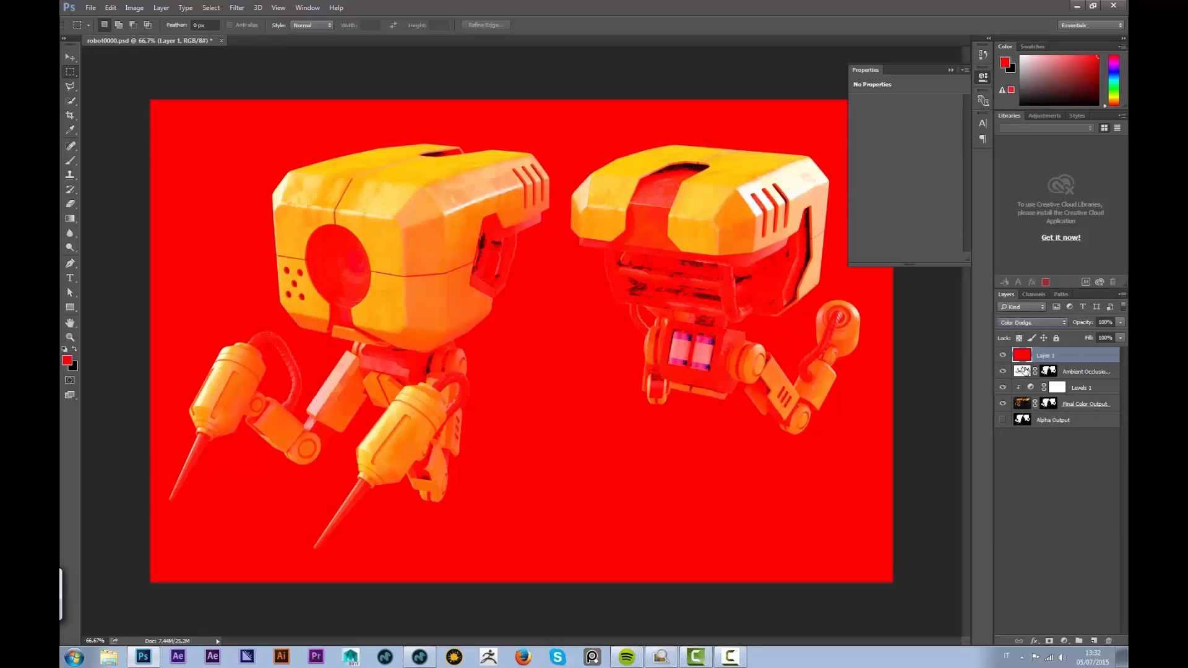
pyautogui.click(1049, 641)
# Invert Layer 1's mask, brush the red glow onto the left robot's eye, and add Layer 2
pyautogui.hotkey('ctrl', 'i')
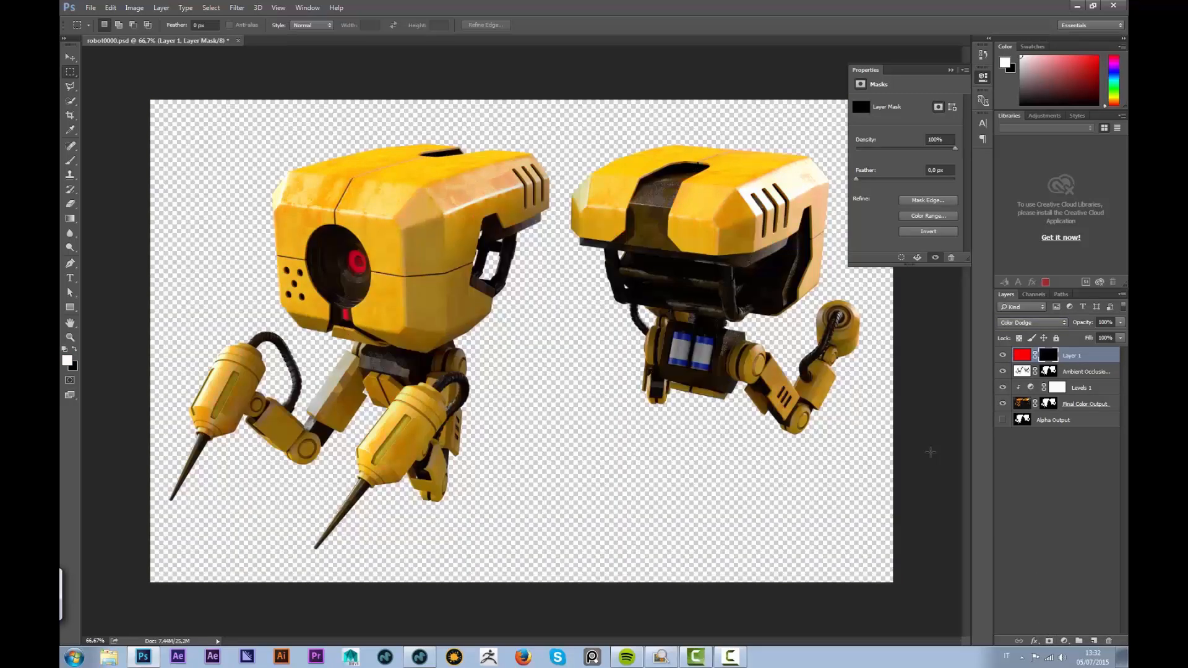
pyautogui.press('b')
pyautogui.keyDown('alt'); pyautogui.moveTo(357, 265); pyautogui.dragTo(354, 262, button='right'); pyautogui.keyUp('alt')
pyautogui.moveTo(339, 255); pyautogui.dragTo(356, 263)
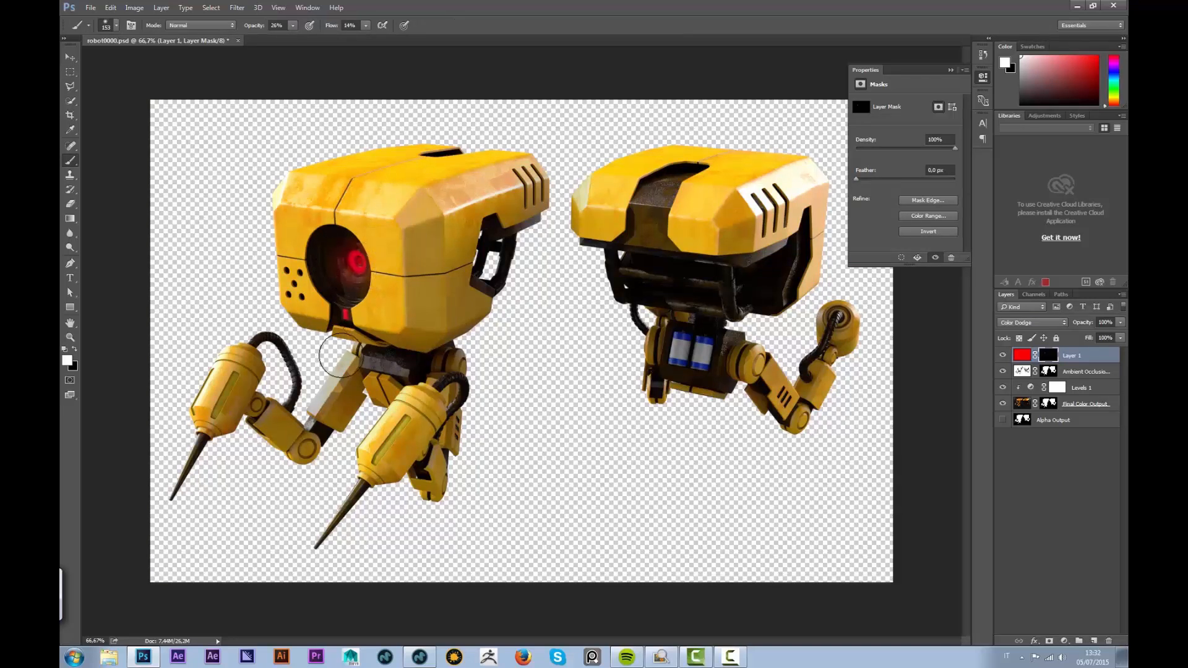
pyautogui.keyDown('alt'); pyautogui.moveTo(324, 320); pyautogui.dragTo(317, 320, button='right'); pyautogui.keyUp('alt')
pyautogui.keyDown('alt'); pyautogui.moveTo(355, 262); pyautogui.dragTo(370, 273, button='right'); pyautogui.keyUp('alt')
pyautogui.click(1094, 641)
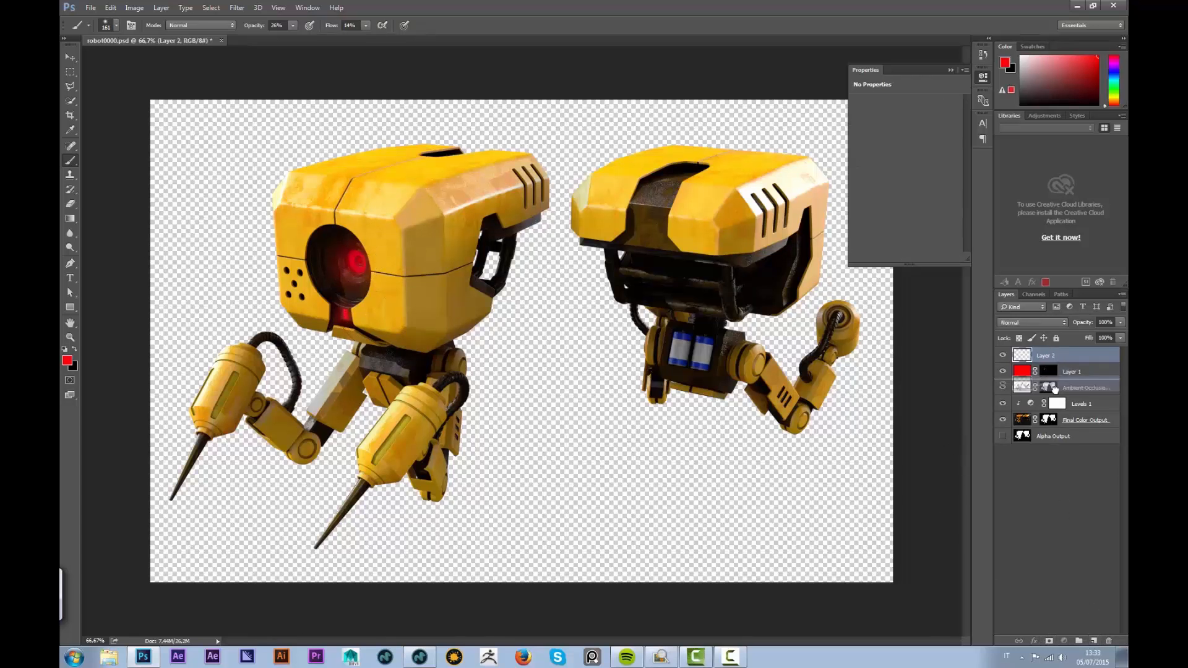
# Move Layer 2 below Final Color Output and draw a light grey gradient across it
pyautogui.moveTo(1052, 421); pyautogui.dragTo(1053, 426)
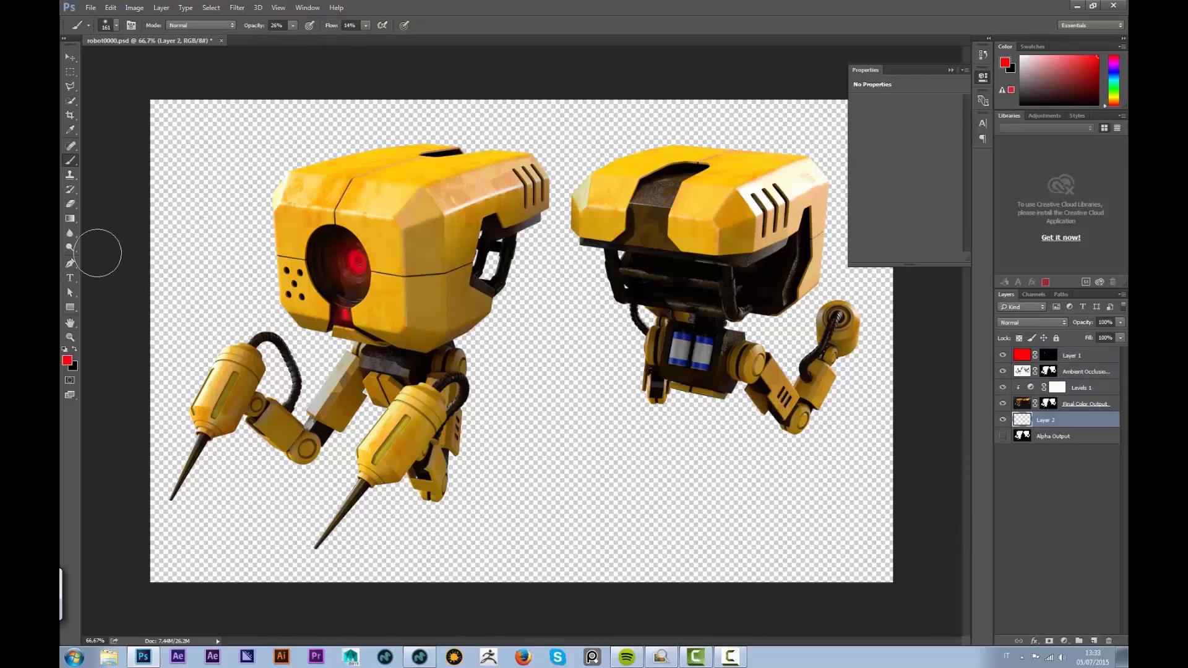
pyautogui.click(72, 220)
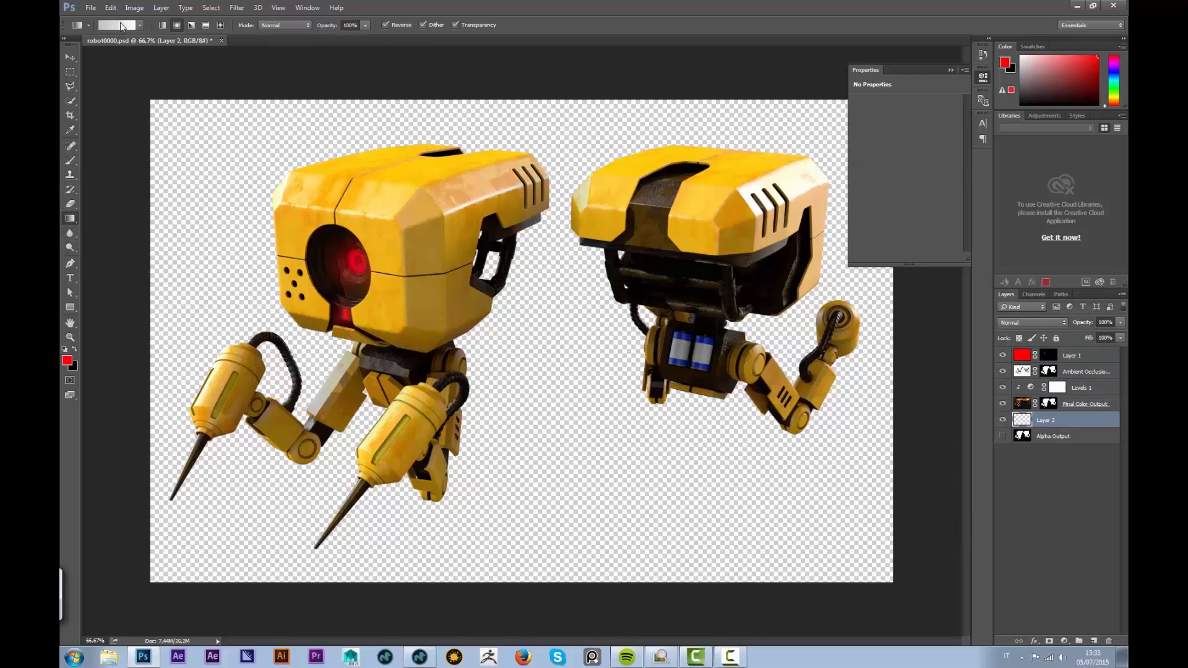
pyautogui.moveTo(180, 68); pyautogui.dragTo(595, 395)
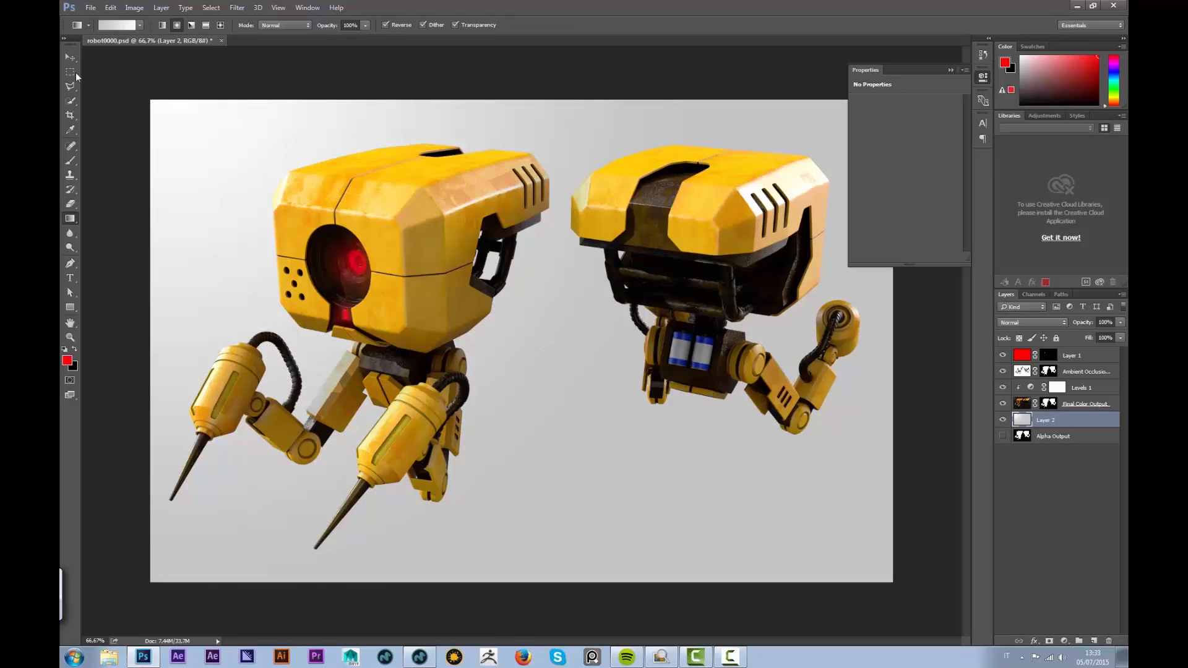
# Add Layer 3 above Levels 1 and zoom to 200% on the left robot's head edge
pyautogui.click(1094, 641)
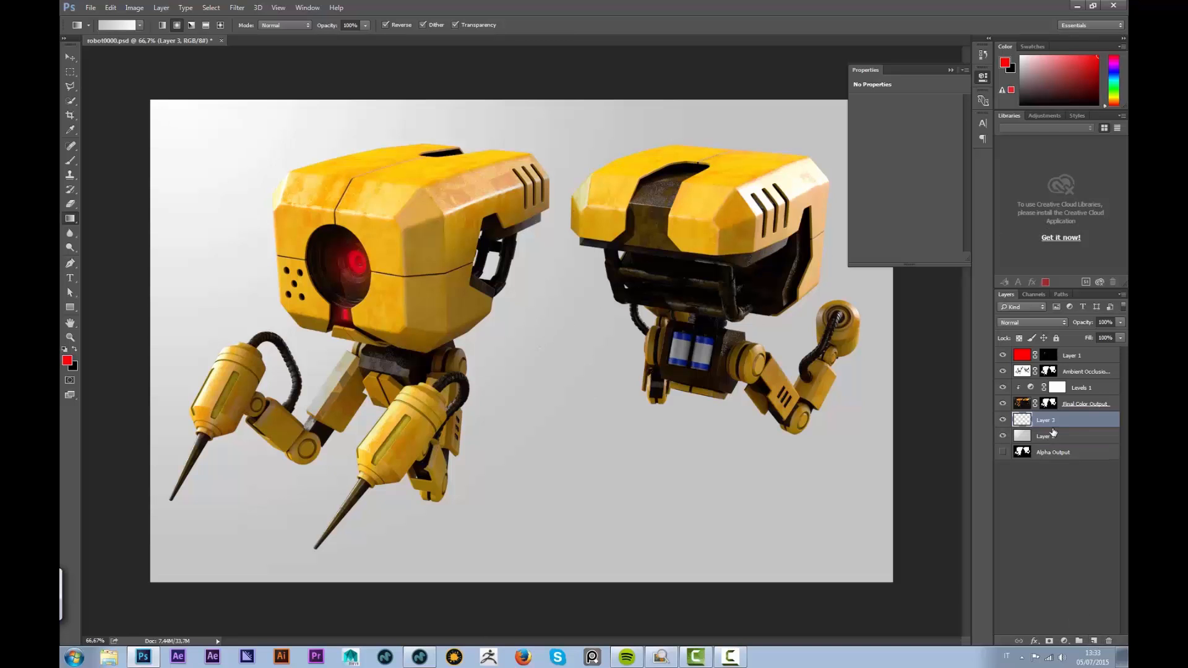
pyautogui.moveTo(1050, 420); pyautogui.dragTo(1049, 381)
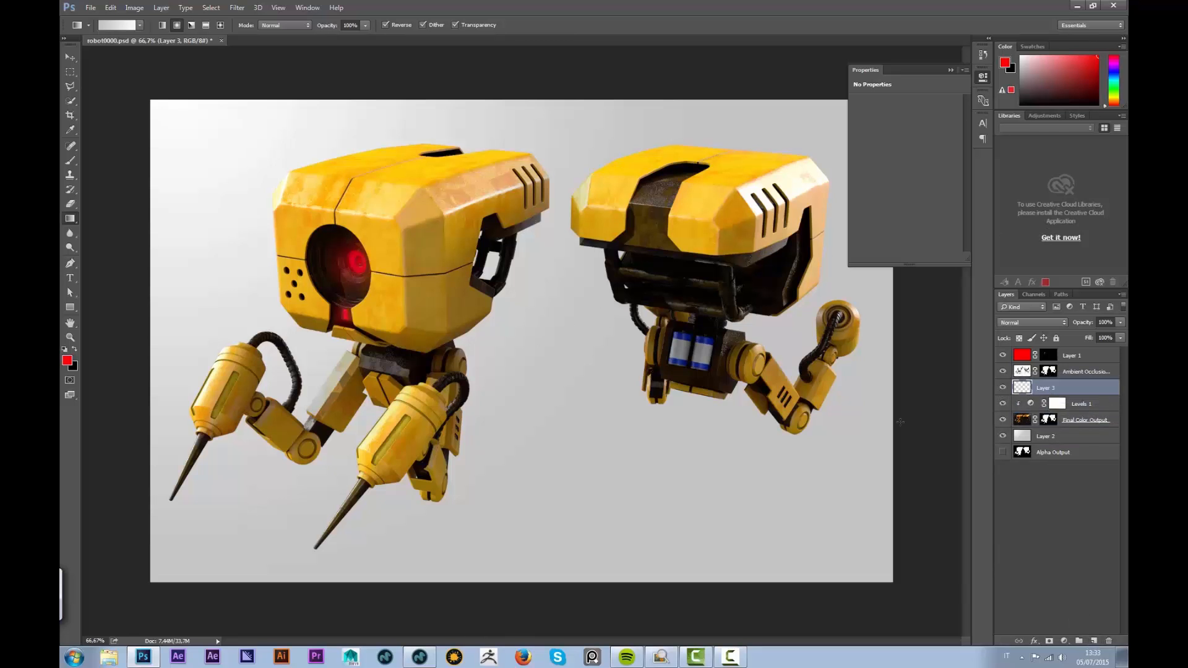
pyautogui.click(70, 86)
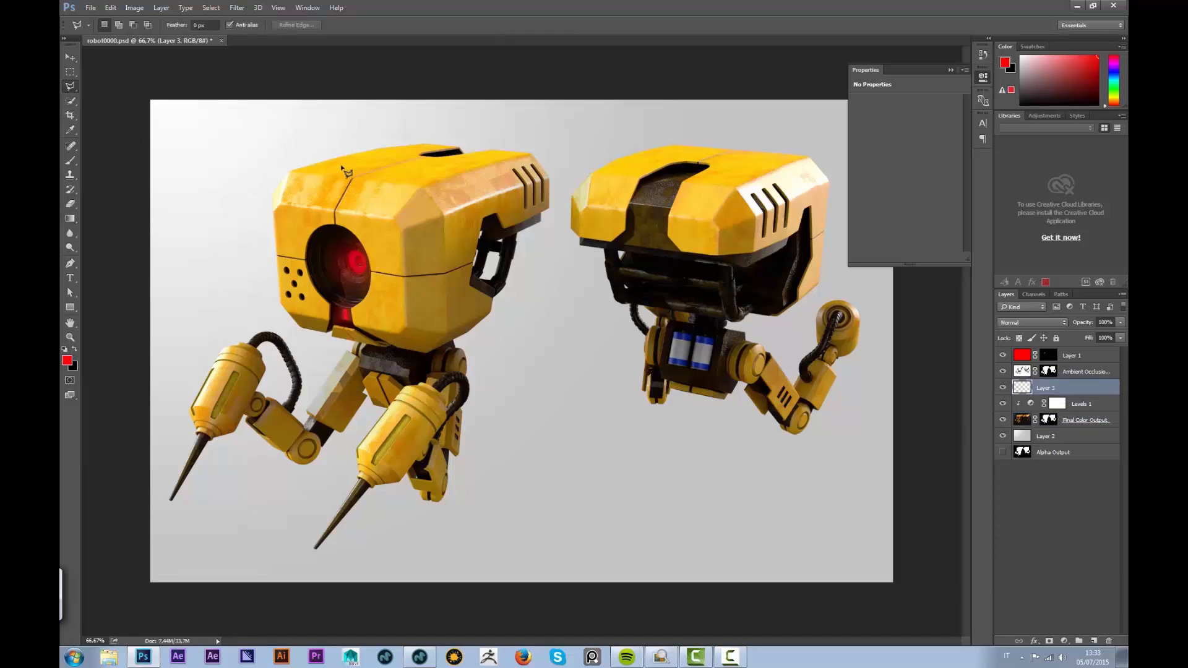
pyautogui.hotkey('ctrl', '+')
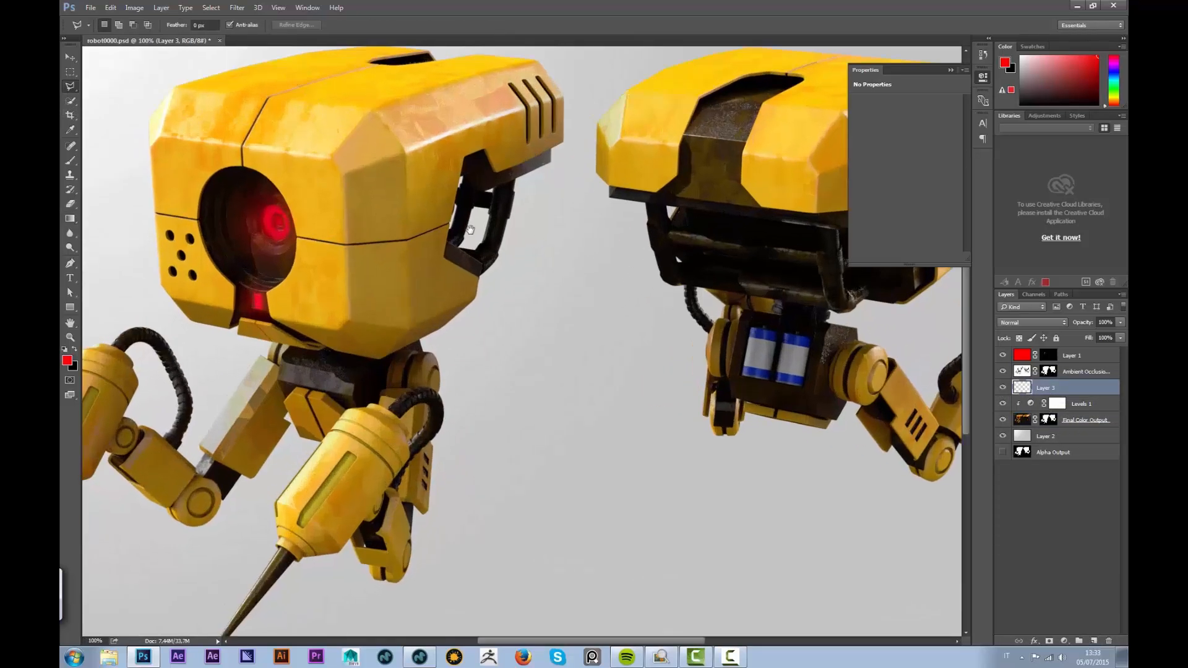
pyautogui.moveTo(354, 233); pyautogui.dragTo(634, 321)
pyautogui.hotkey('ctrl', '+')
pyautogui.moveTo(639, 224); pyautogui.dragTo(396, 269)
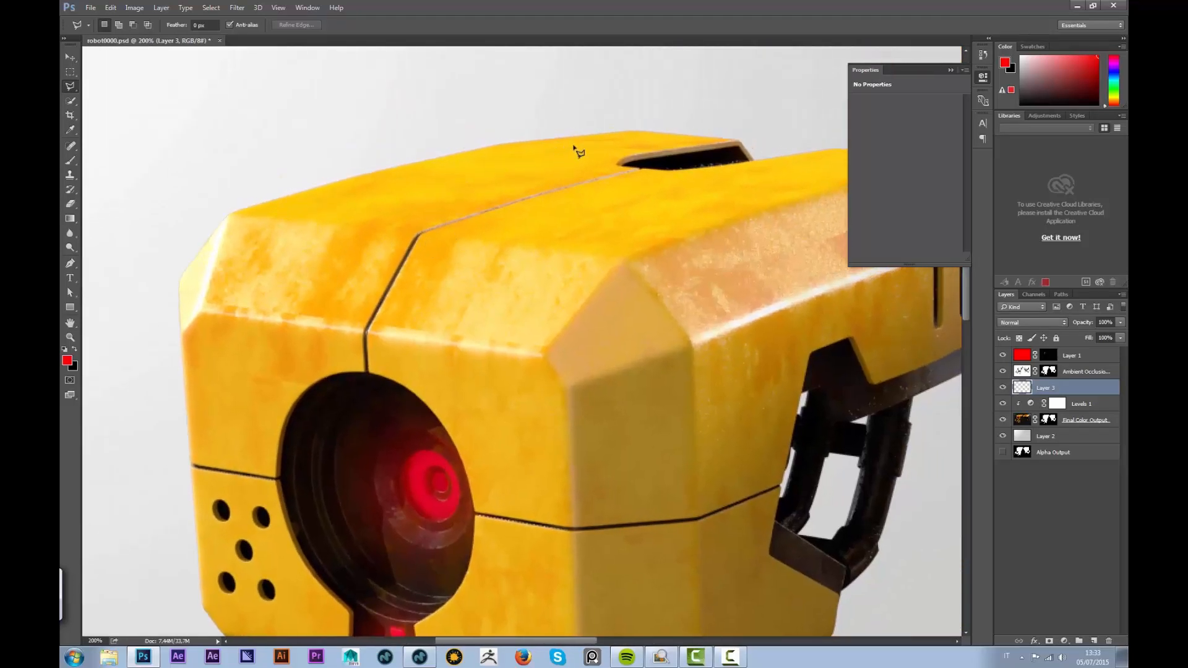
# Trace a first polygonal outline along the head edge, then deselect it to redo
pyautogui.click(551, 143)
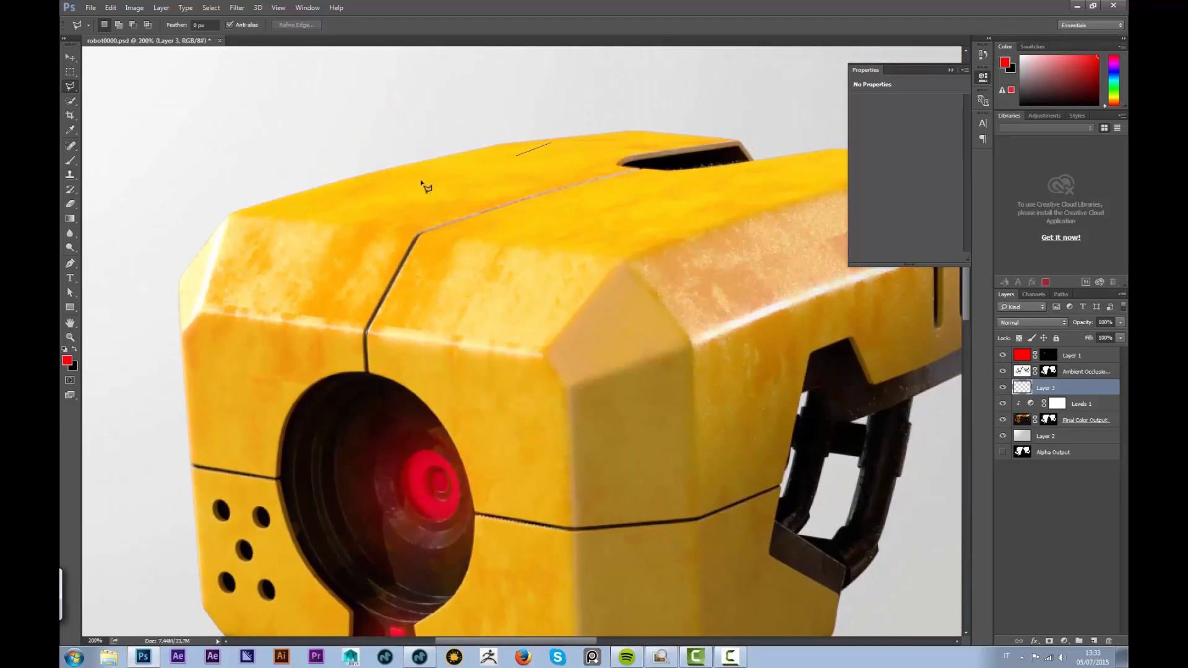
pyautogui.click(256, 214)
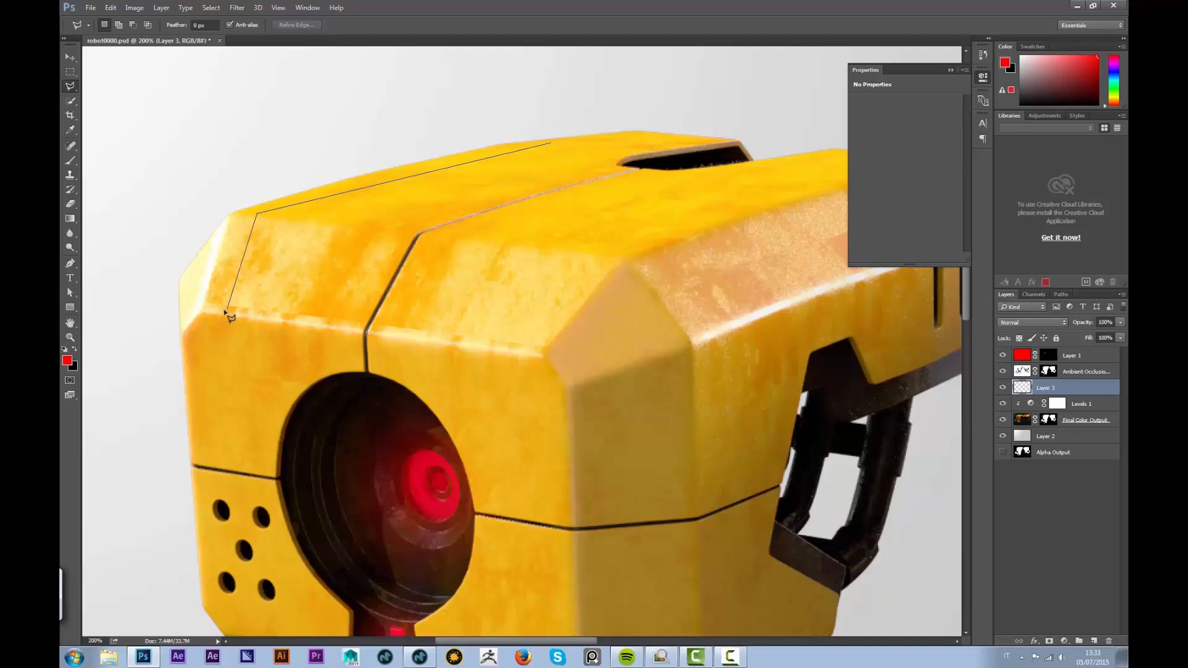
pyautogui.click(230, 315)
pyautogui.click(231, 406)
pyautogui.doubleClick(263, 409)
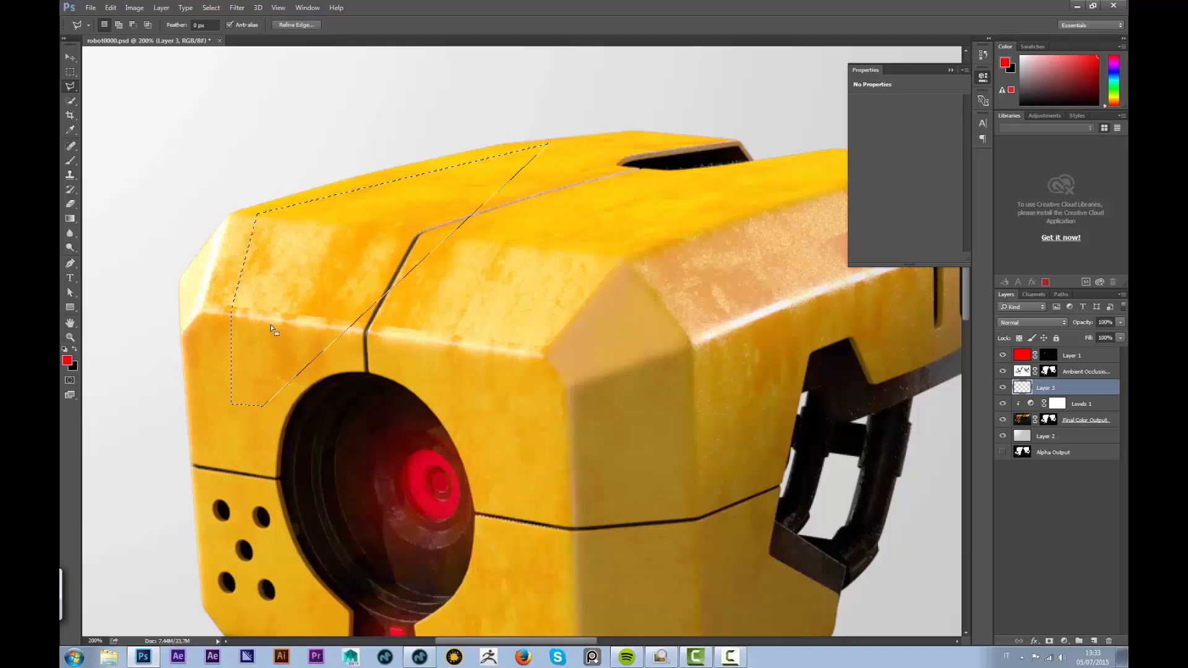
pyautogui.hotkey('ctrl', 'd')
# Outline the thin stripe along the head's top-left edge with the Polygonal Lasso
pyautogui.click(225, 310)
pyautogui.click(255, 218)
pyautogui.click(513, 149)
pyautogui.click(544, 150)
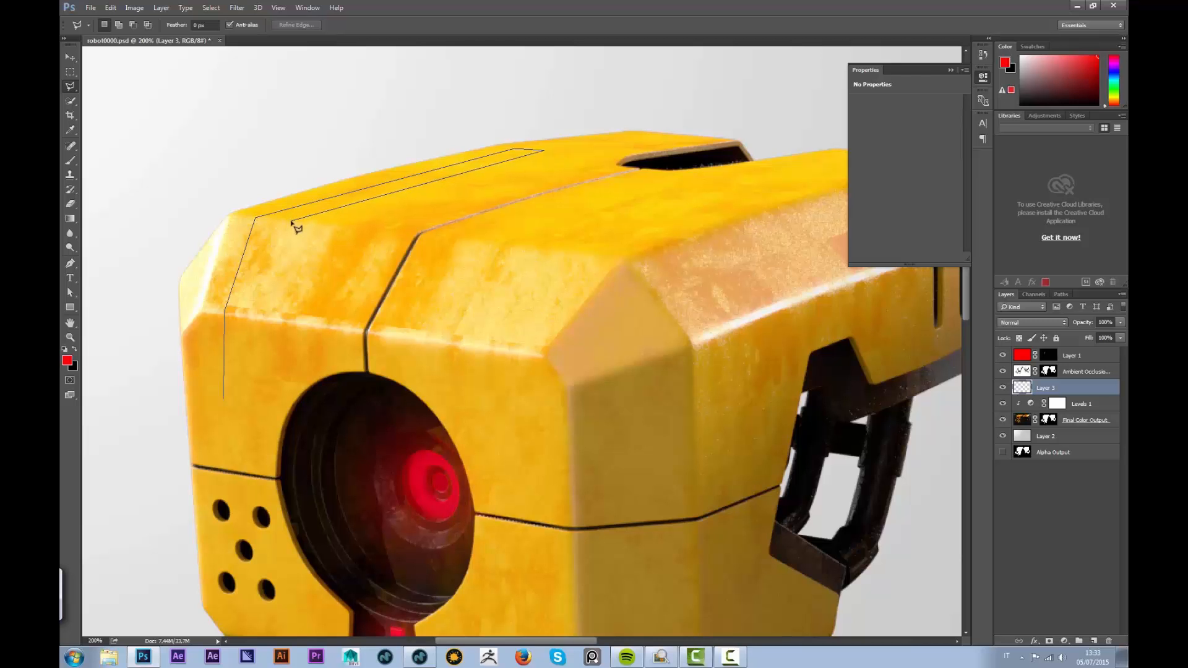
pyautogui.click(291, 221)
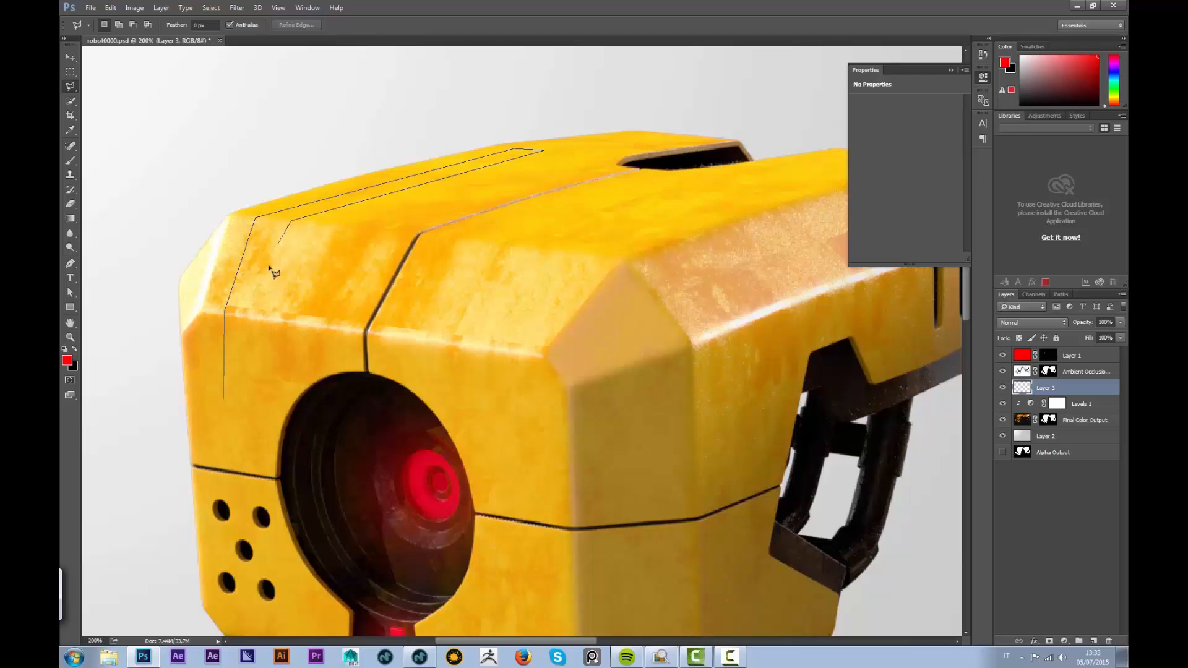
pyautogui.click(263, 315)
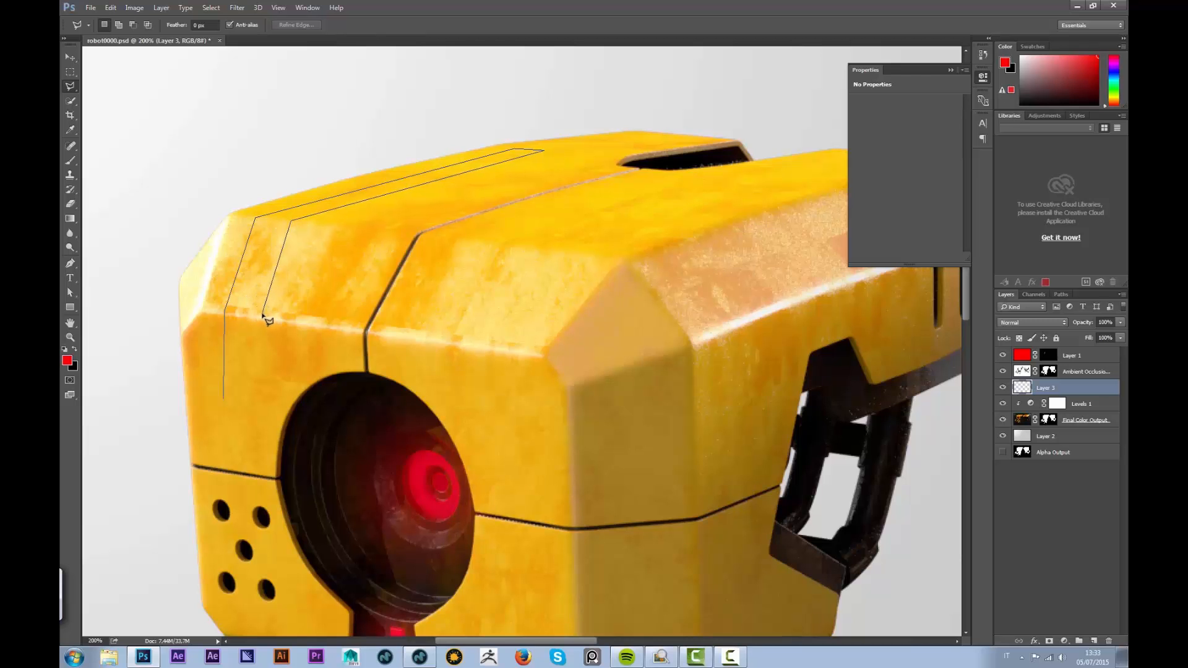
pyautogui.click(259, 403)
pyautogui.click(226, 401)
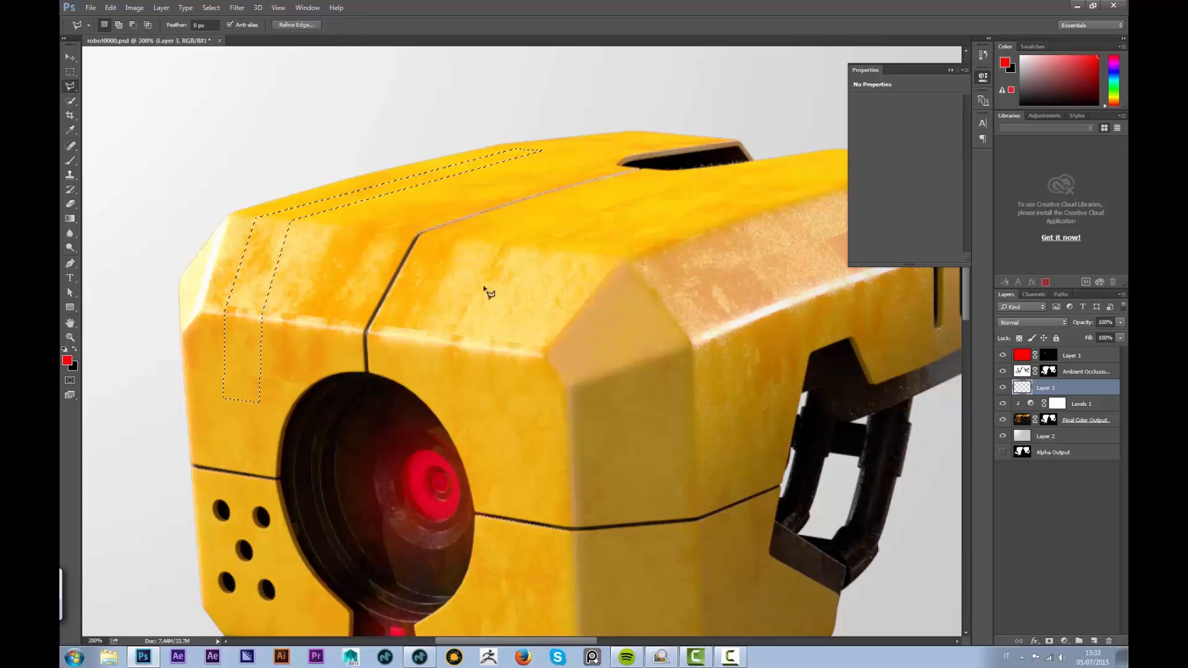
# Fill the stripe with pale yellow (ffe17a) sampled from the robot's head, then deselect
pyautogui.hotkey('shift', 'F5')
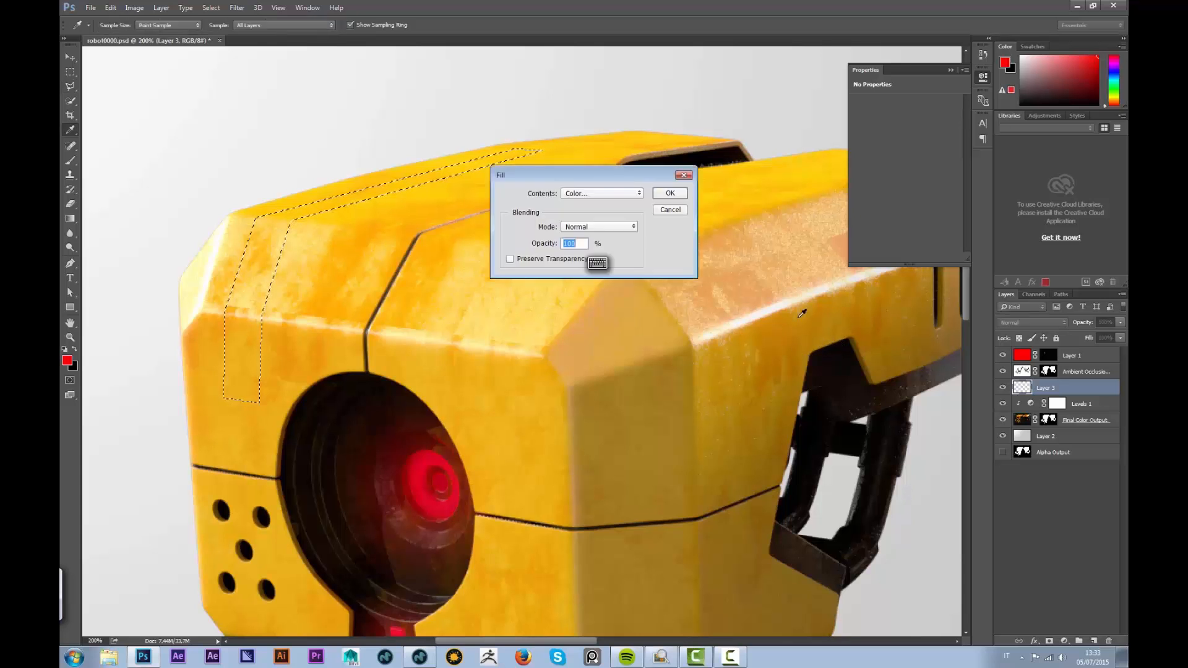
pyautogui.click(599, 194)
pyautogui.click(588, 220)
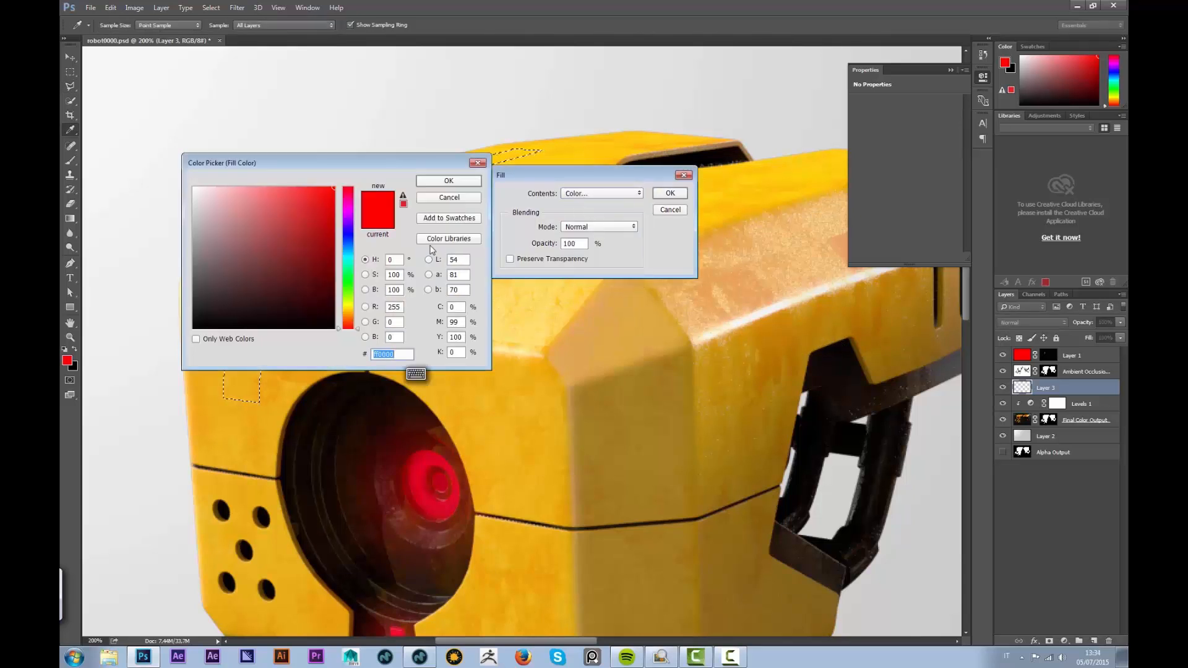
pyautogui.click(547, 342)
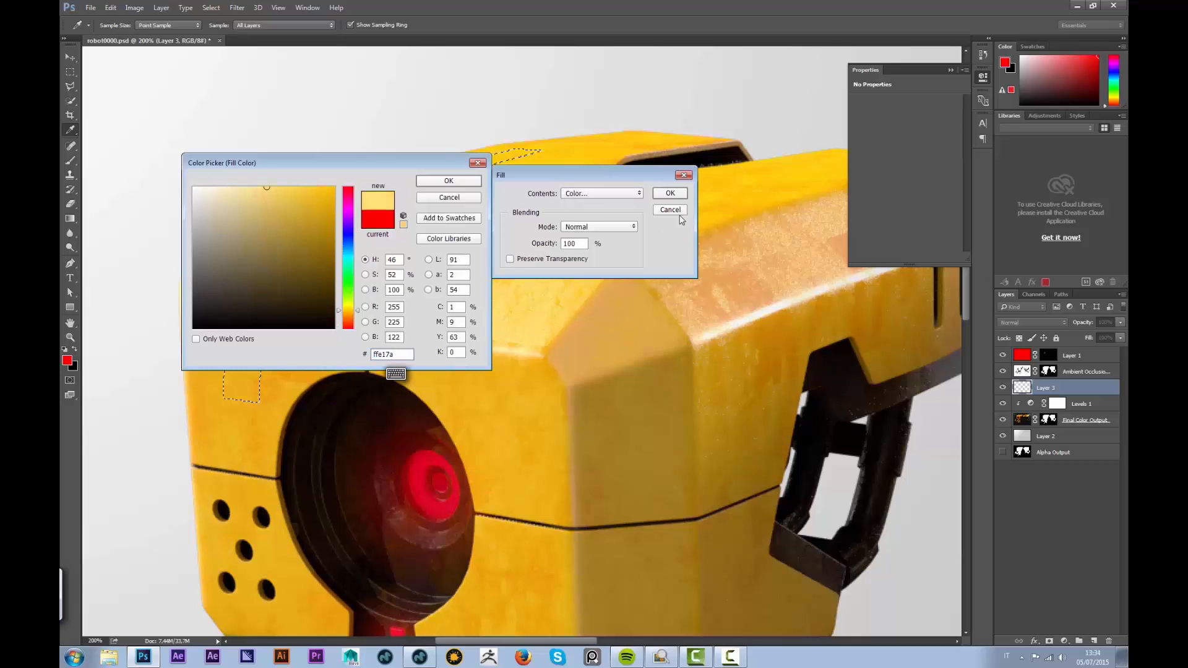
pyautogui.press('Return')
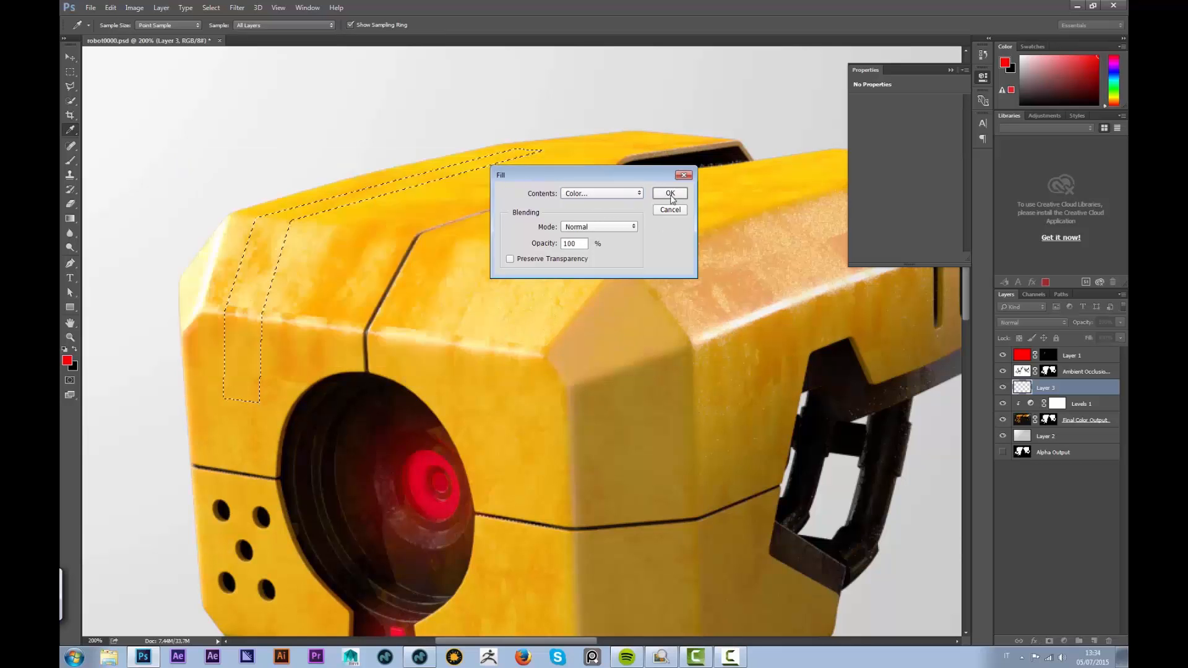
pyautogui.click(671, 193)
pyautogui.hotkey('ctrl', 'd')
# Set Layer 3's blend mode to Soft Light
pyautogui.press('m')
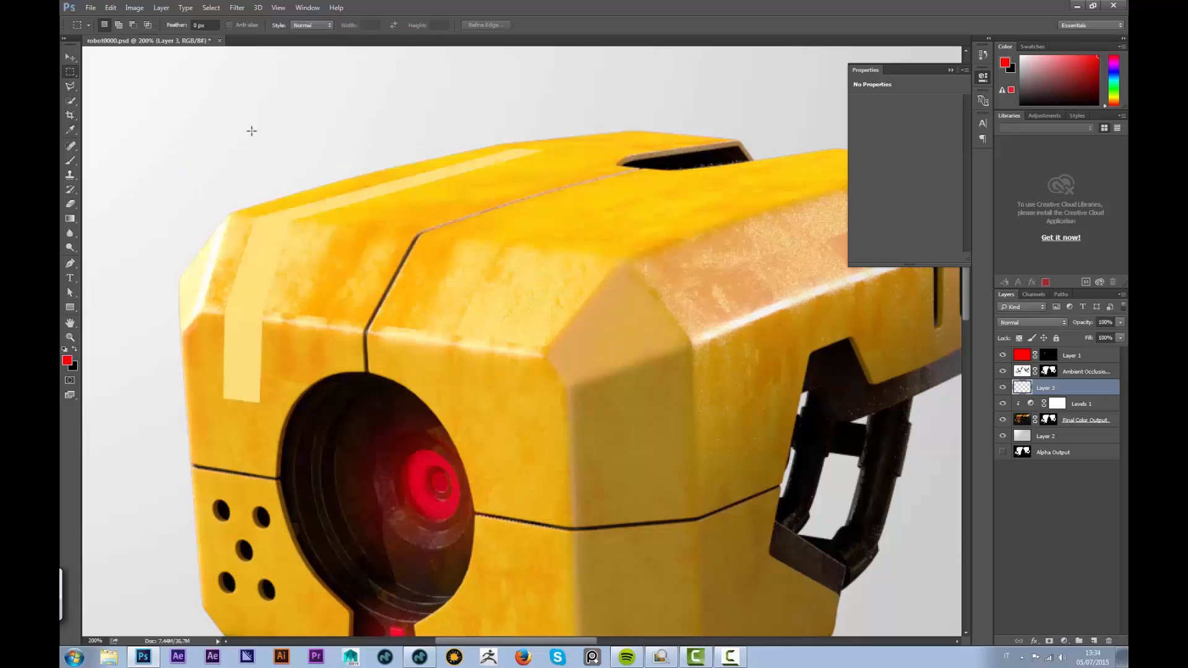
pyautogui.click(1032, 322)
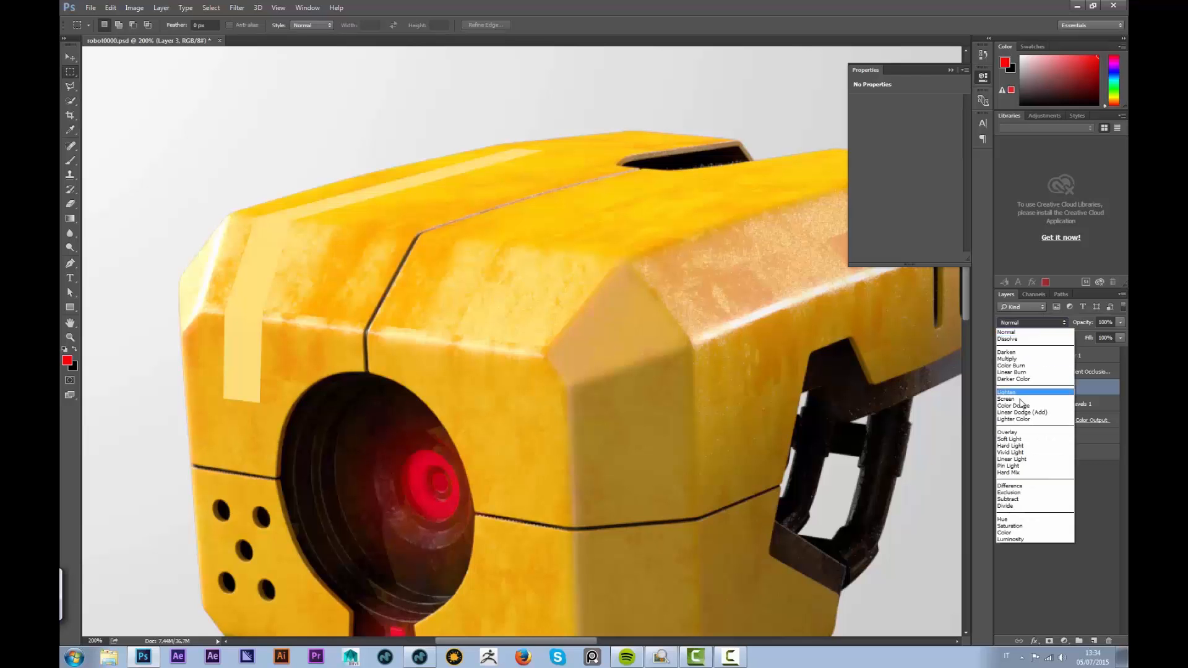
pyautogui.click(1019, 439)
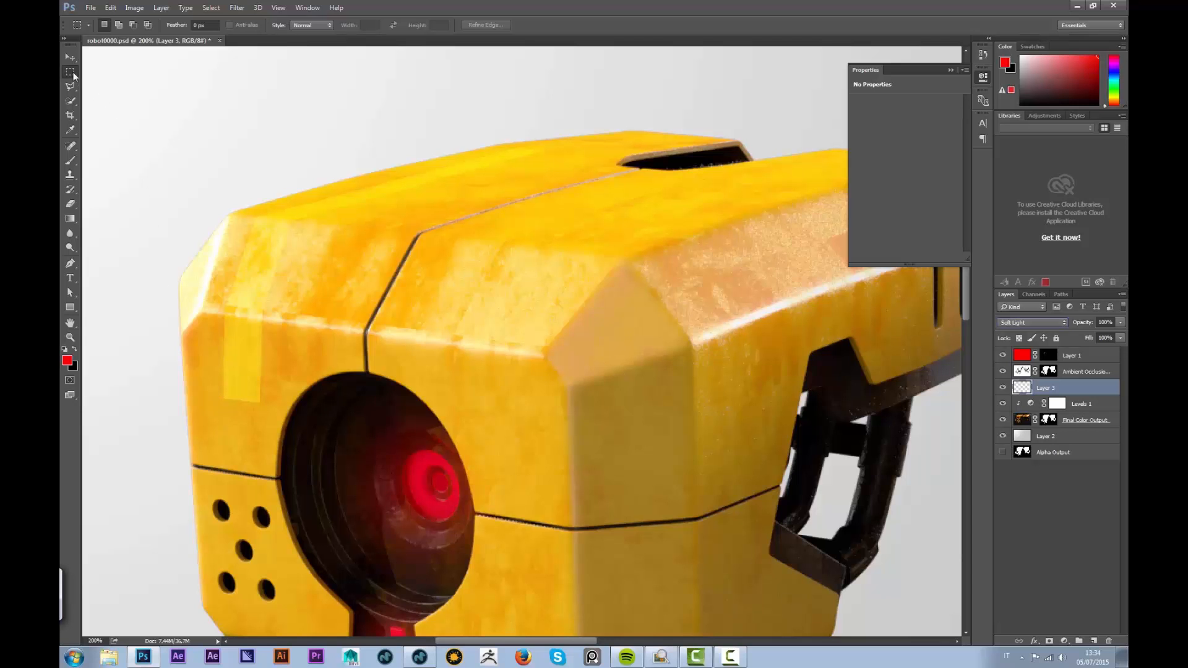
# Duplicate the stripe layer as Layer 3 copy and nudge it down twice
pyautogui.click(72, 60)
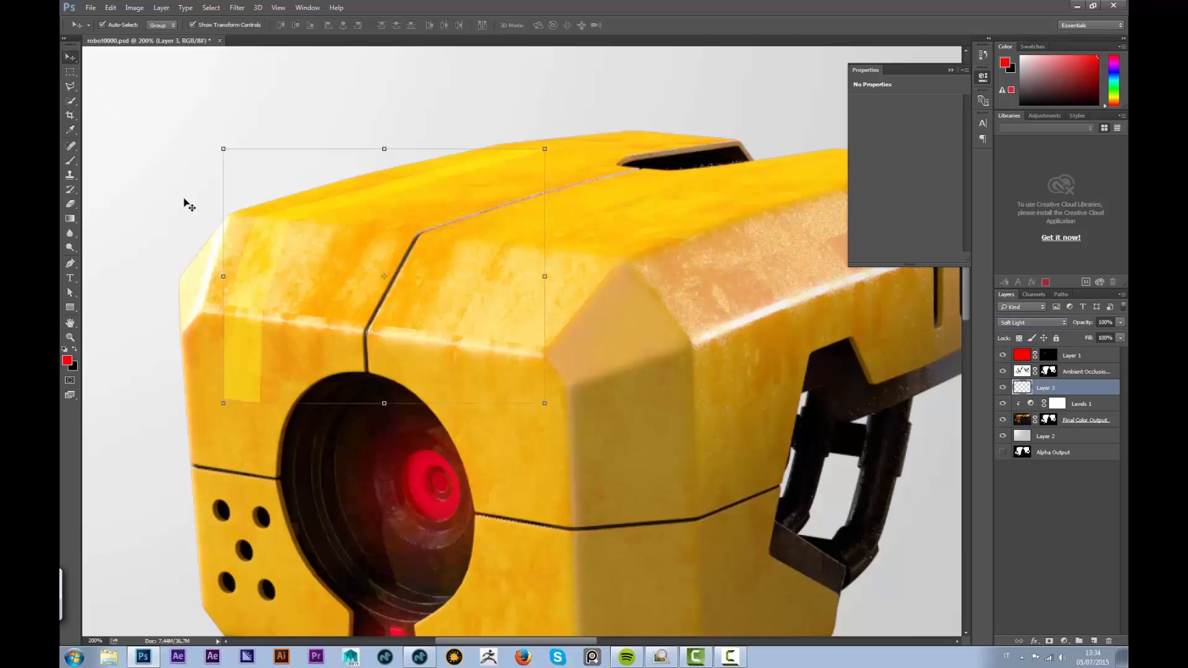
pyautogui.hotkey('ctrl', 'j')
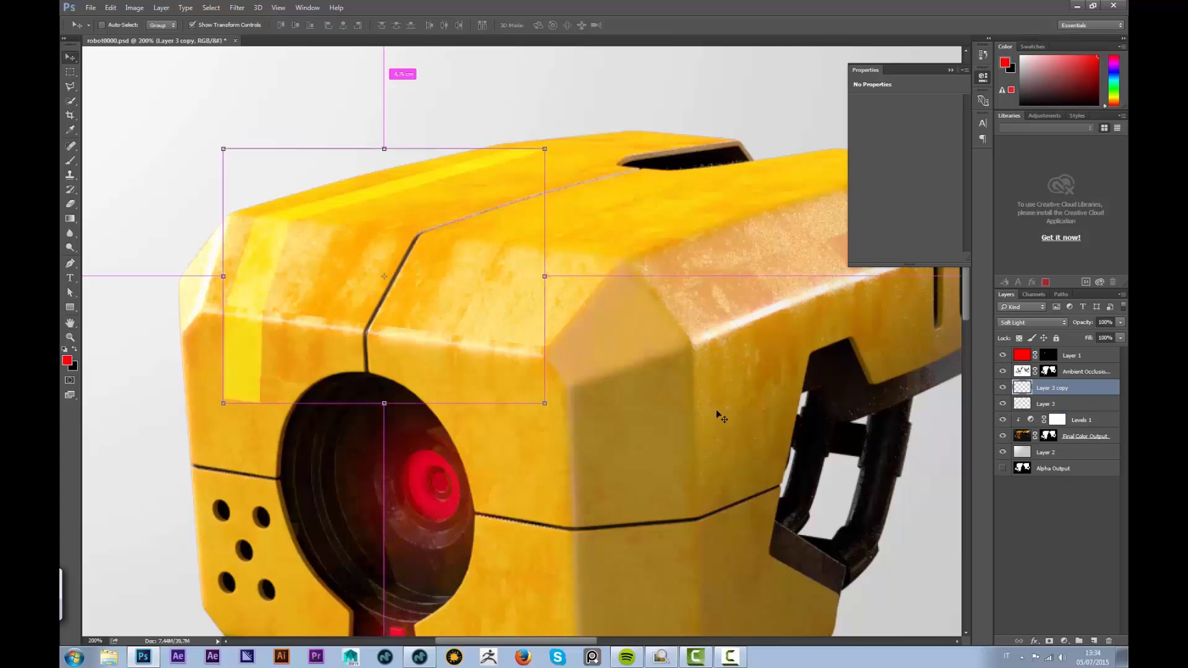
pyautogui.click(244, 357)
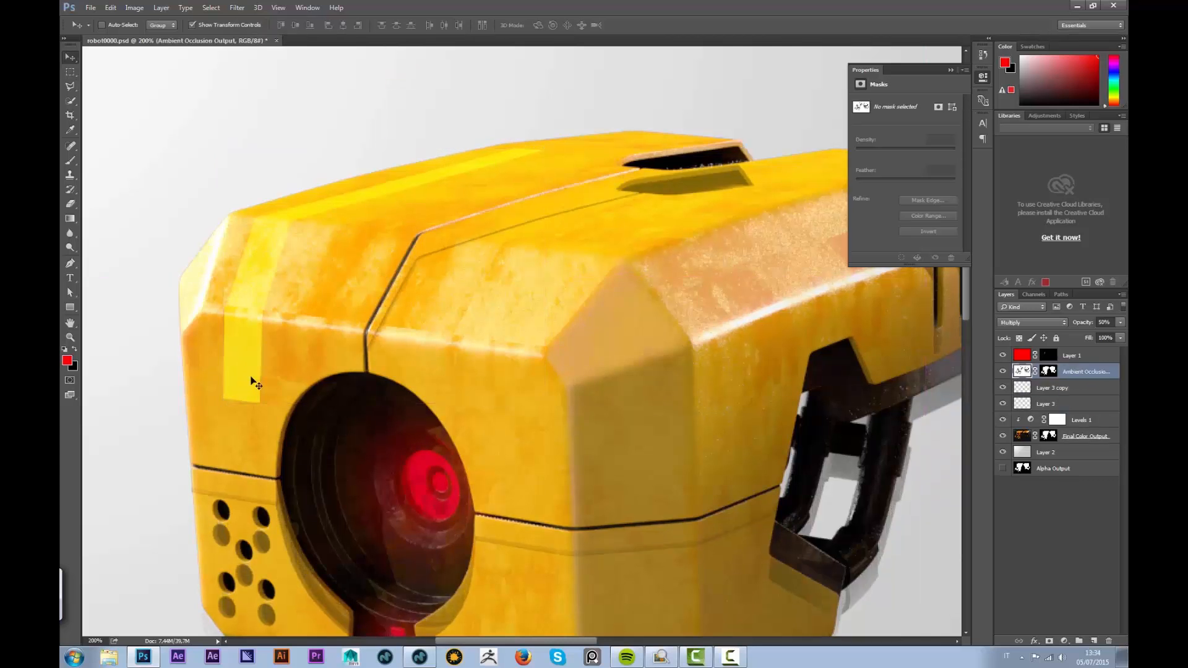
pyautogui.click(1046, 388)
pyautogui.press('Down')
pyautogui.press('Down')
pyautogui.press('Down')
pyautogui.press('Down')
pyautogui.press('Down')
pyautogui.press('Down')
pyautogui.press('Down')
pyautogui.press('Down')
pyautogui.press('Down')
pyautogui.press('Down')
pyautogui.press('Down')
pyautogui.press('Down')
pyautogui.press('Down')
pyautogui.press('Down')
pyautogui.press('Down')
pyautogui.press('Down')
pyautogui.press('Down')
pyautogui.press('Down')
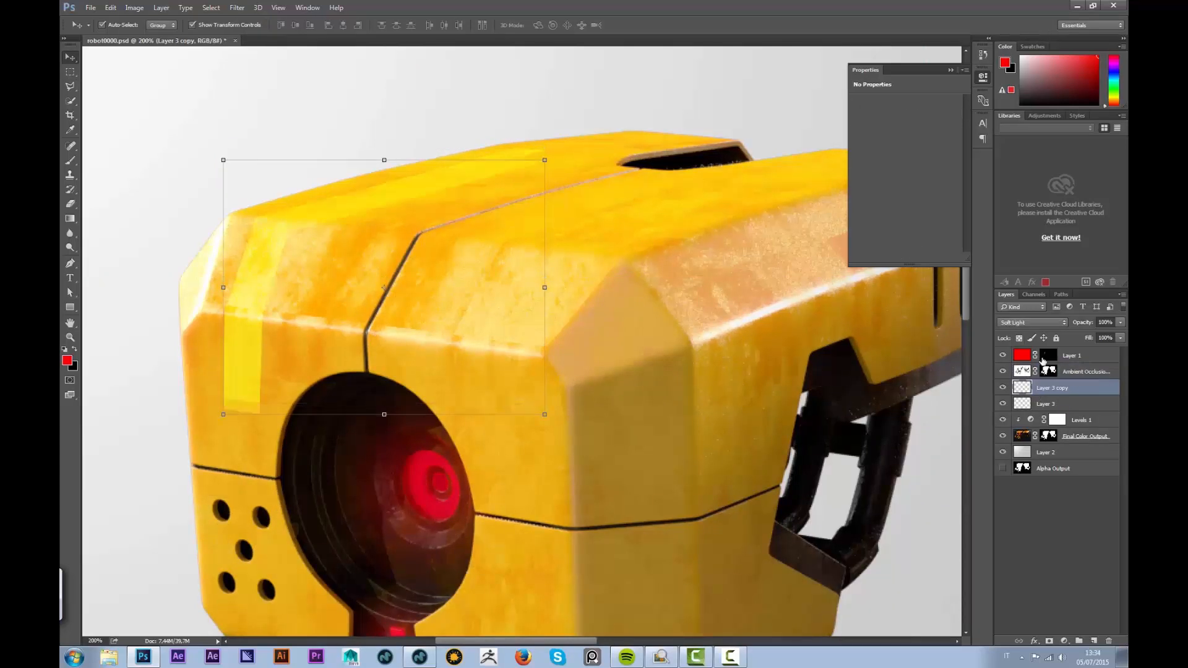
pyautogui.press('Down')
pyautogui.press('Down')
pyautogui.press('Down')
pyautogui.press('Down')
pyautogui.press('Down')
pyautogui.press('Down')
pyautogui.press('Down')
pyautogui.press('Down')
pyautogui.press('Down')
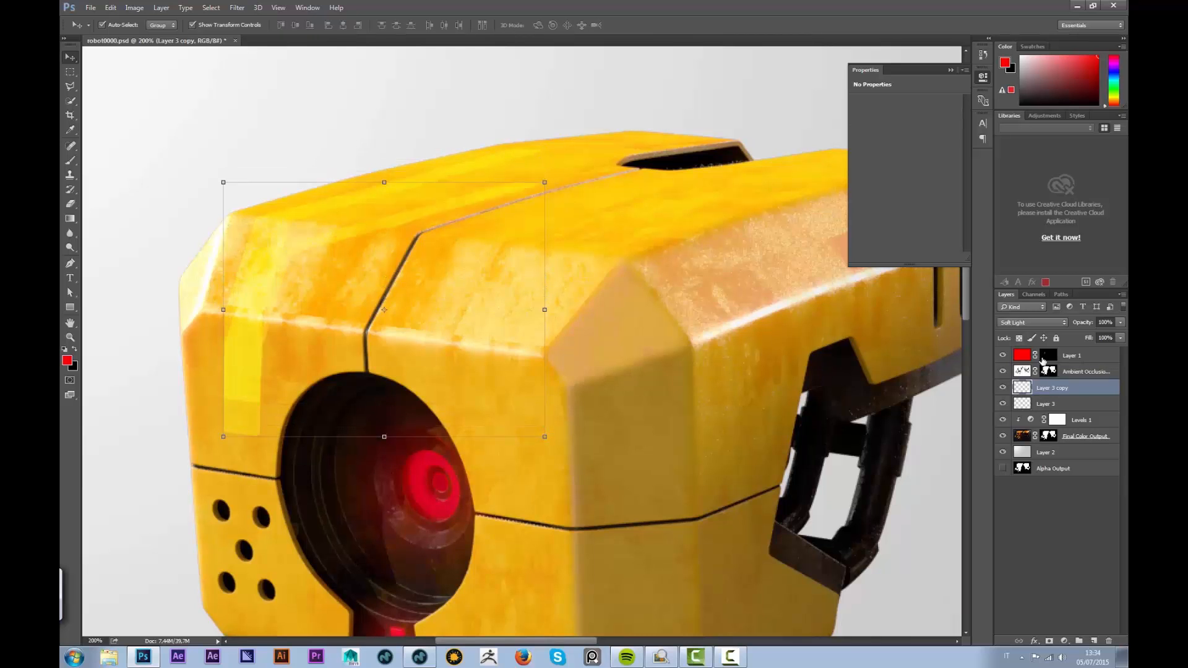
# Lasso a small polygonal patch at the stripe's bottom end, then deselect and zoom out
pyautogui.click(70, 71)
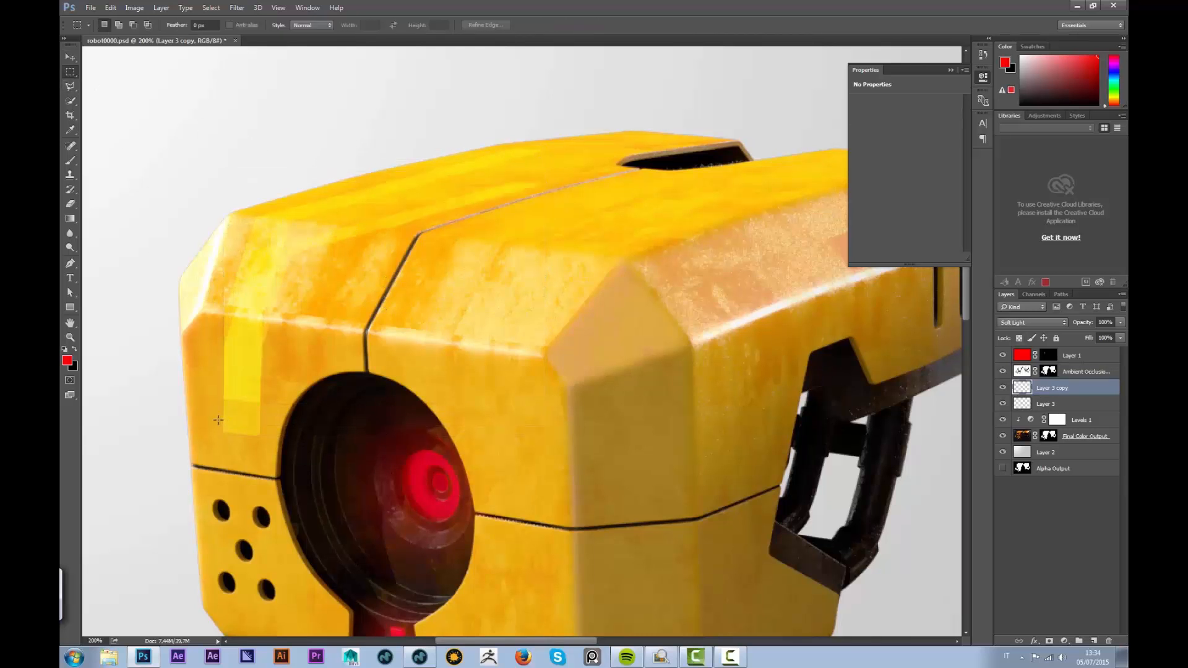
pyautogui.moveTo(219, 414); pyautogui.dragTo(272, 440)
pyautogui.click(70, 86)
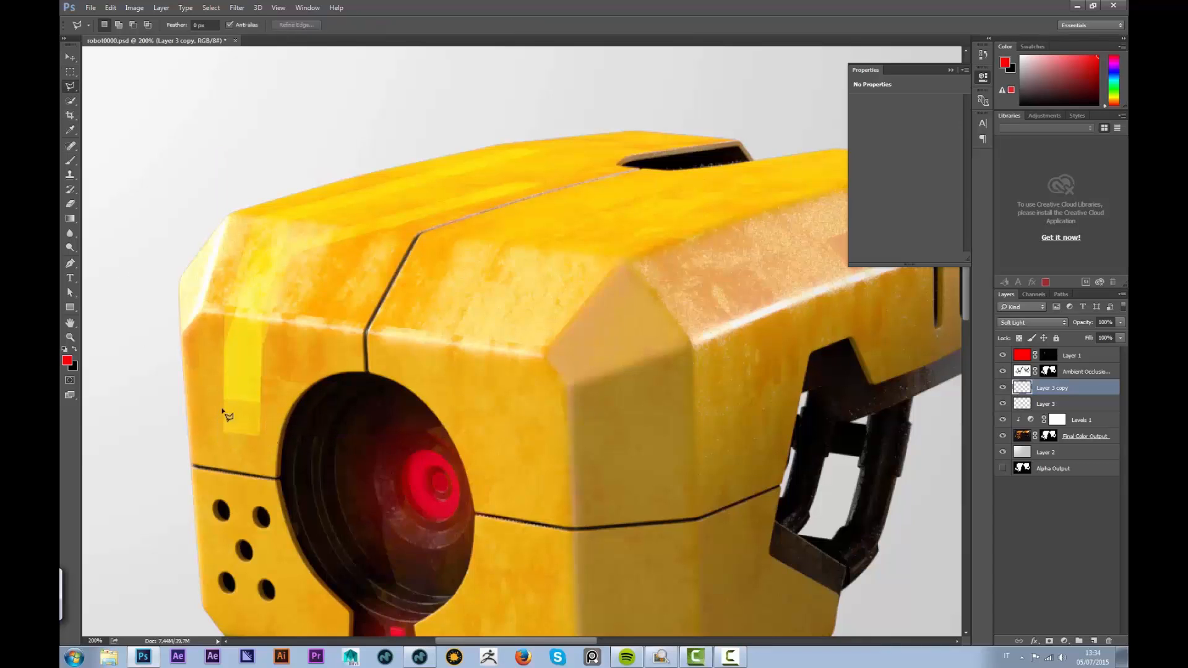
pyautogui.click(221, 407)
pyautogui.click(265, 450)
pyautogui.click(211, 442)
pyautogui.click(221, 407)
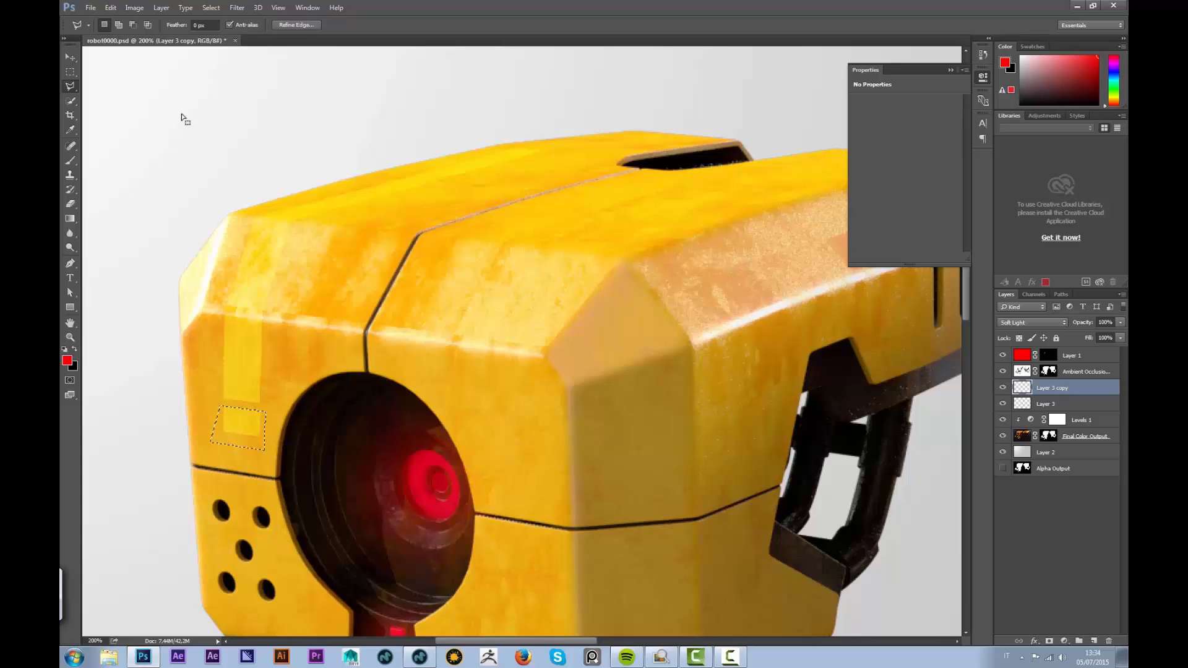
pyautogui.click(70, 72)
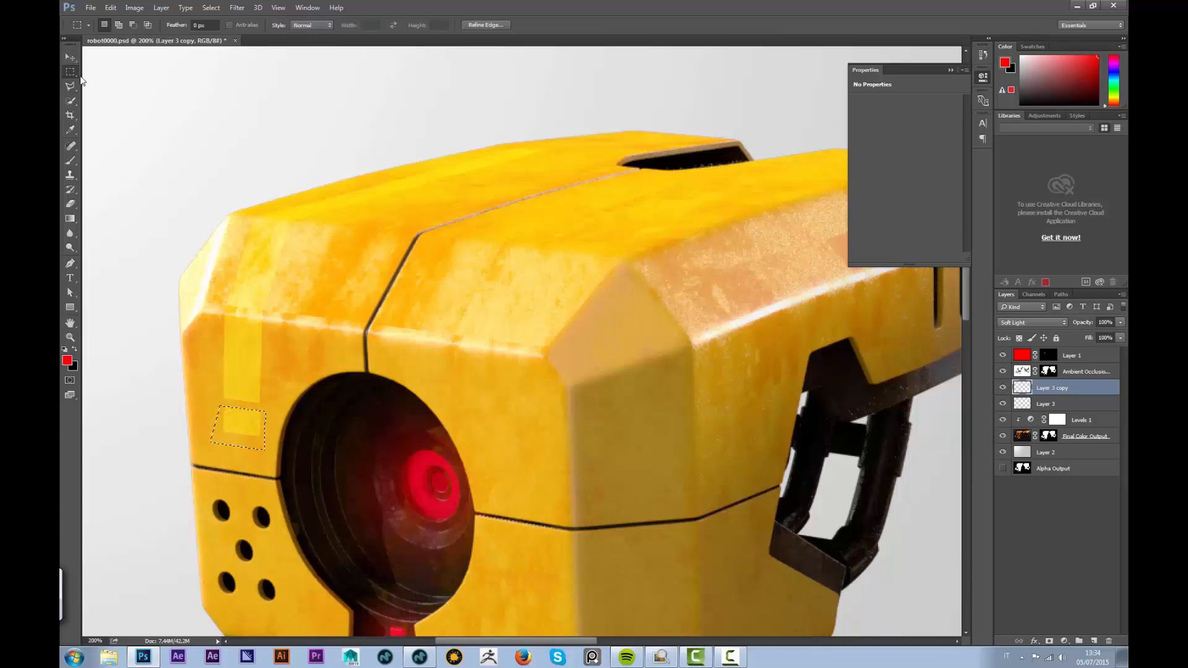
pyautogui.hotkey('ctrl', 'd')
pyautogui.hotkey('ctrl', '-')
pyautogui.hotkey('ctrl', '-')
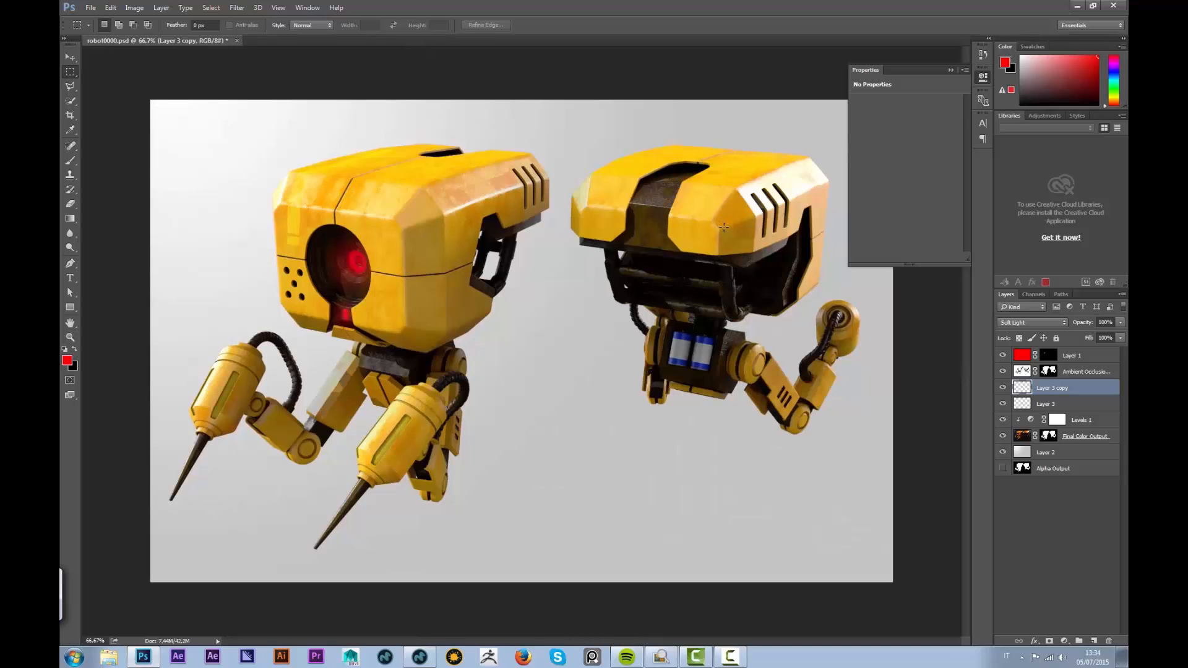
# Place lens.jpg from the Desktop as an embedded layer blended in Screen mode
pyautogui.click(90, 7)
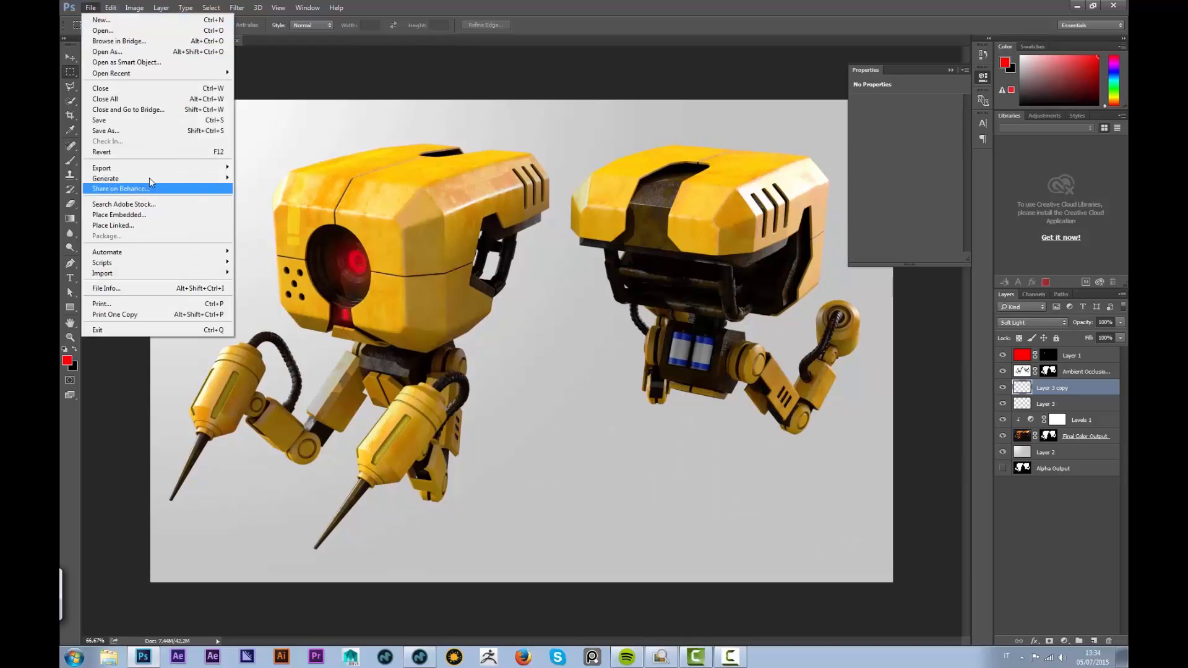
pyautogui.click(135, 215)
pyautogui.click(104, 75)
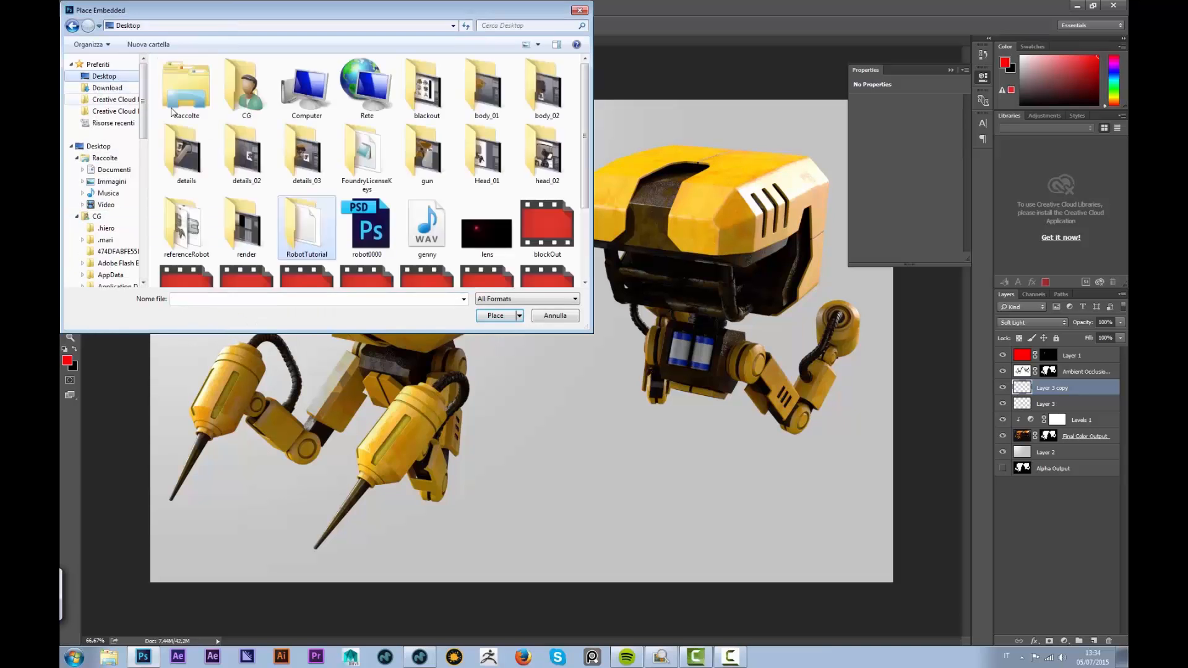
pyautogui.click(486, 233)
pyautogui.click(493, 317)
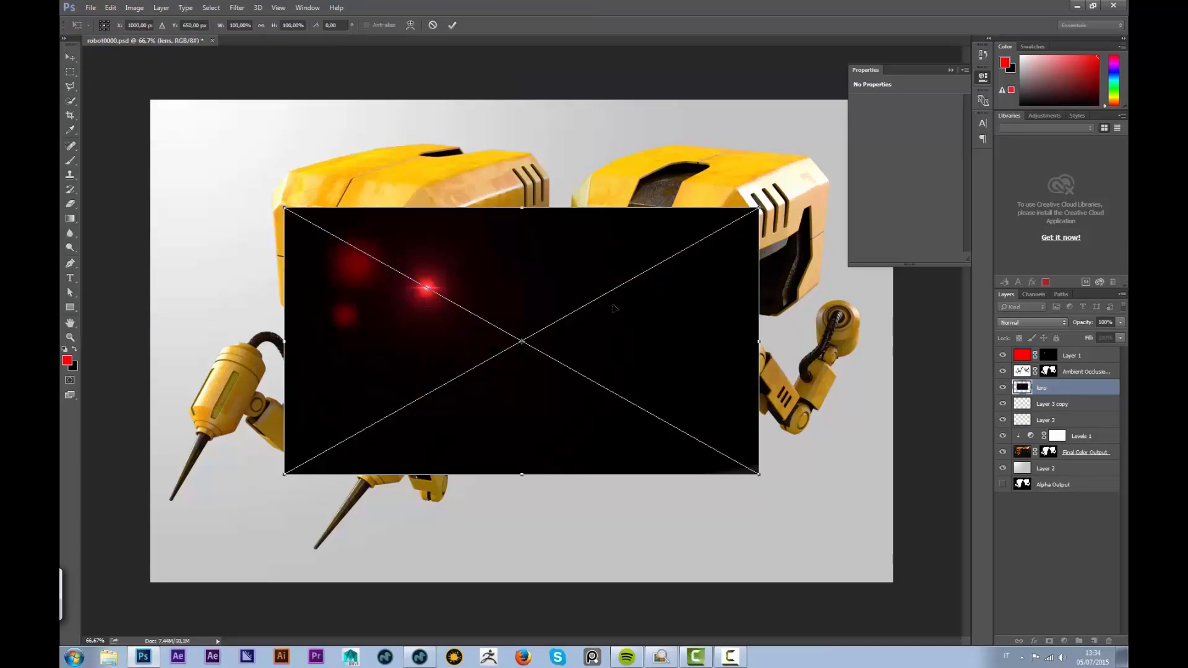
pyautogui.click(1030, 323)
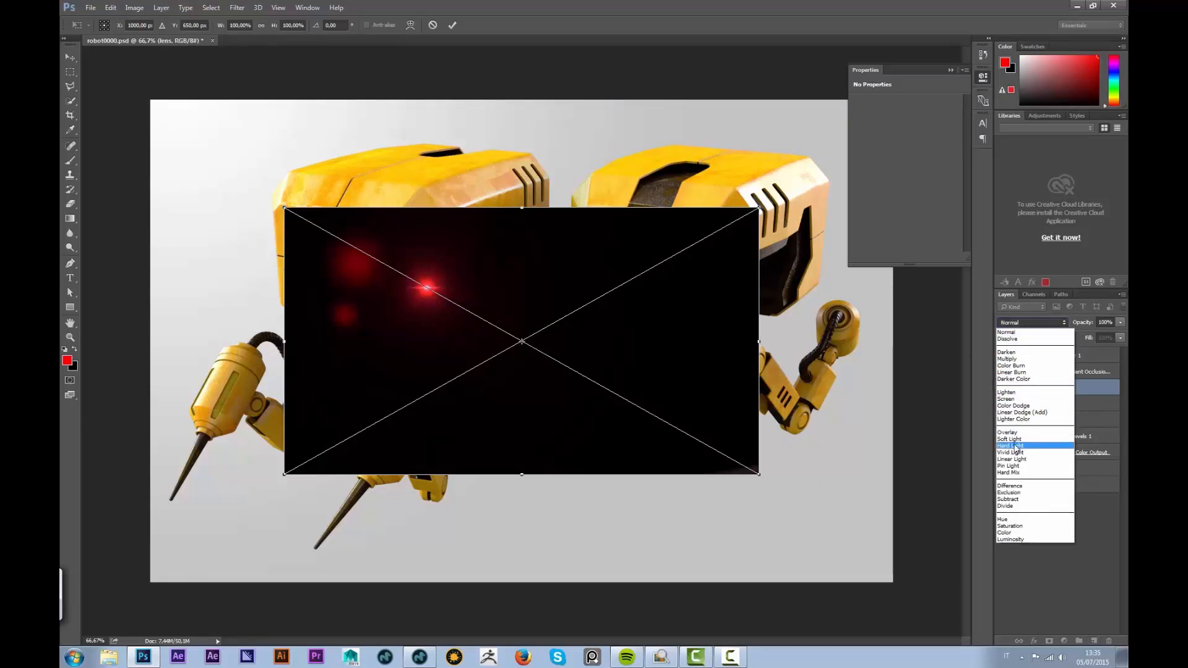
pyautogui.click(1007, 399)
pyautogui.press('Return')
# Move the lens layer to the top of the stack and lower its opacity
pyautogui.press('m')
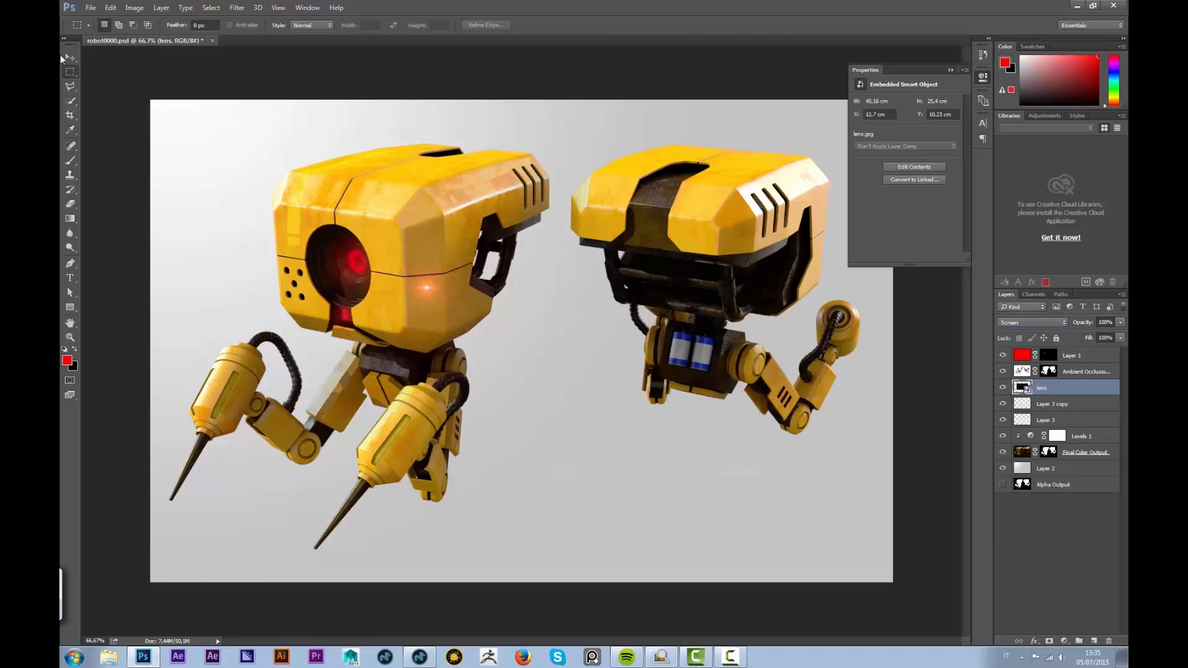
pyautogui.press('v')
pyautogui.moveTo(431, 289); pyautogui.dragTo(390, 275)
pyautogui.hotkey('ctrl', 'z')
pyautogui.moveTo(1050, 390); pyautogui.dragTo(1046, 354)
pyautogui.moveTo(431, 288); pyautogui.dragTo(368, 266)
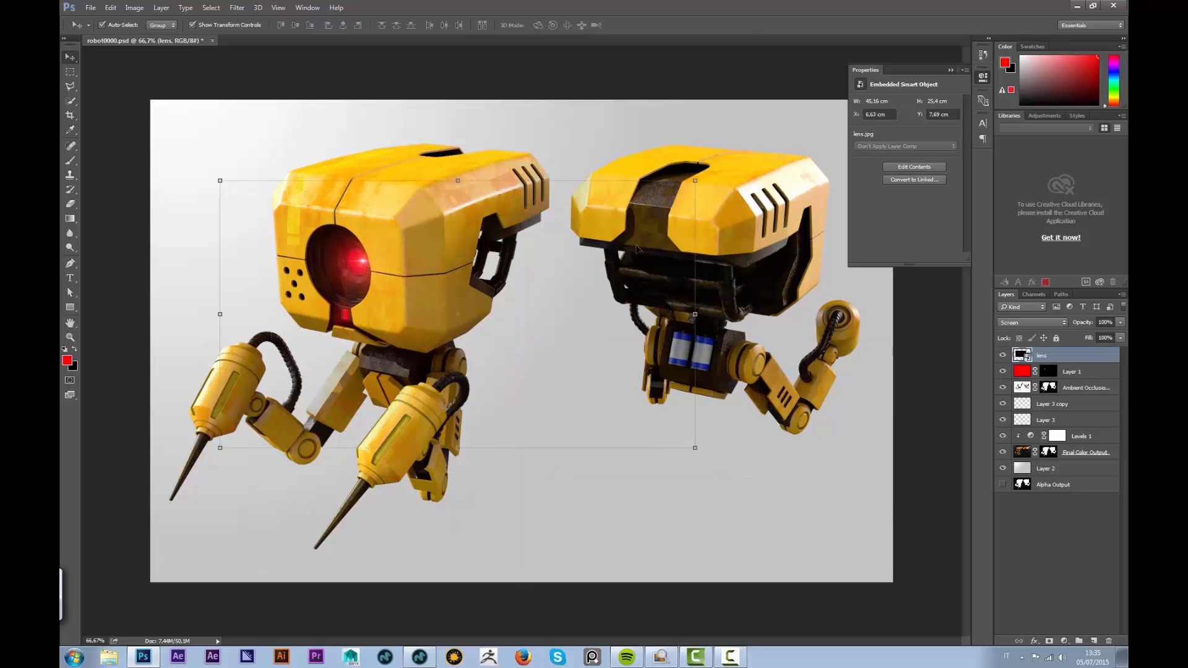
pyautogui.click(1119, 337)
pyautogui.moveTo(1091, 336); pyautogui.dragTo(1121, 336)
# Shrink the lens flare to about 60% and centre it on the left robot's red eye
pyautogui.keyDown('alt'); pyautogui.keyDown('shift'); pyautogui.moveTo(695, 181); pyautogui.dragTo(599, 235); pyautogui.keyUp('shift'); pyautogui.keyUp('alt')
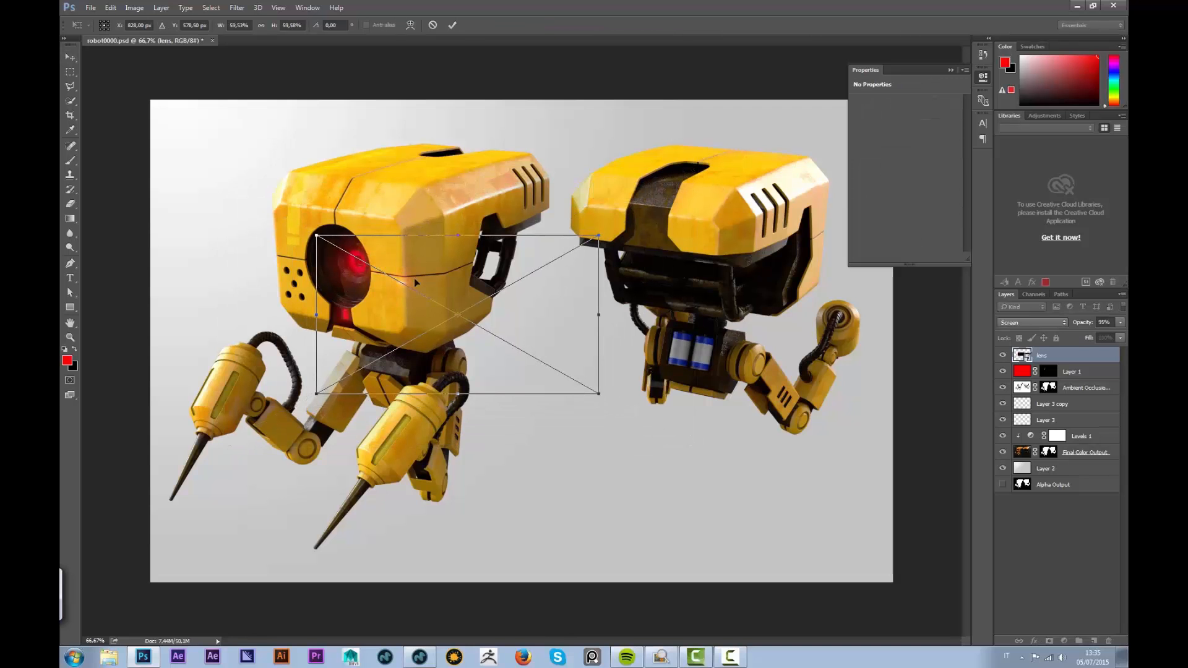
pyautogui.moveTo(403, 285); pyautogui.dragTo(361, 271)
pyautogui.click(453, 25)
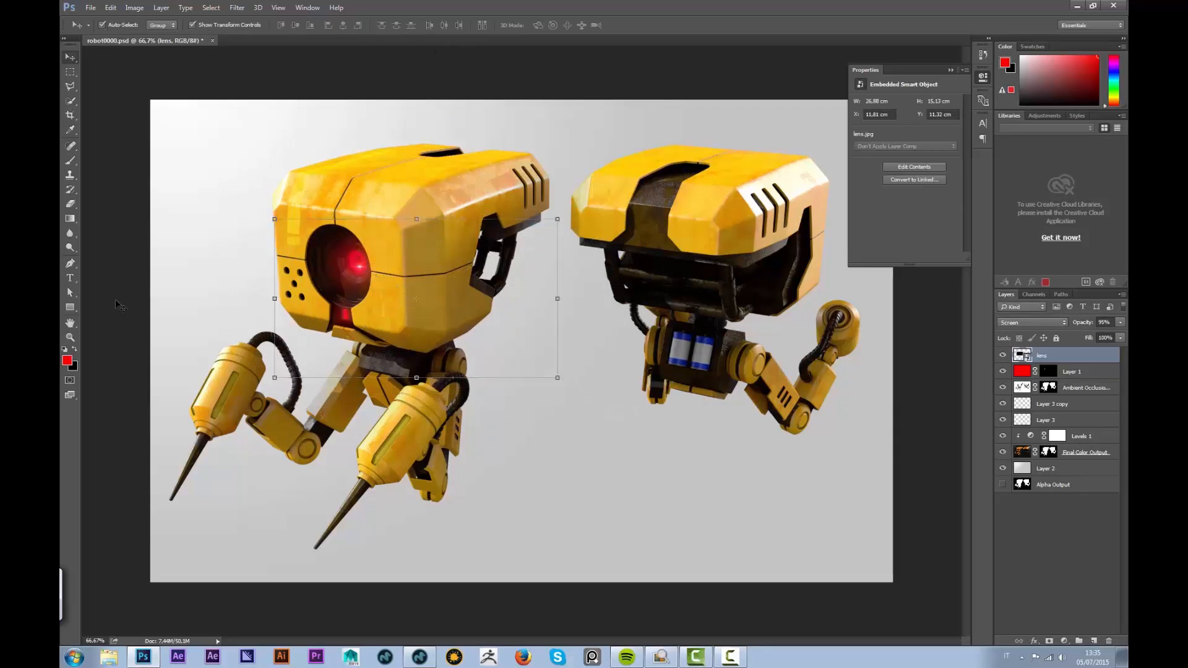
pyautogui.hotkey('ctrl', '+')
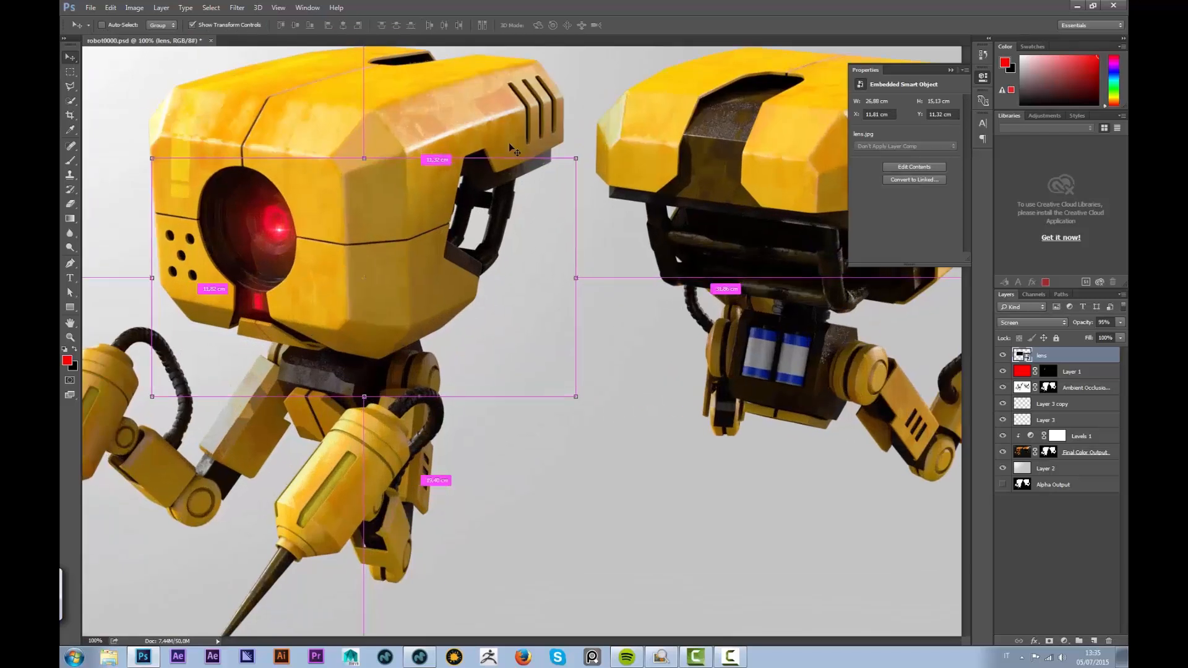
pyautogui.moveTo(342, 224); pyautogui.dragTo(520, 262)
pyautogui.moveTo(431, 272)
pyautogui.mouseDown()
pyautogui.moveTo(422, 341)
pyautogui.moveTo(432, 263)
pyautogui.mouseUp()
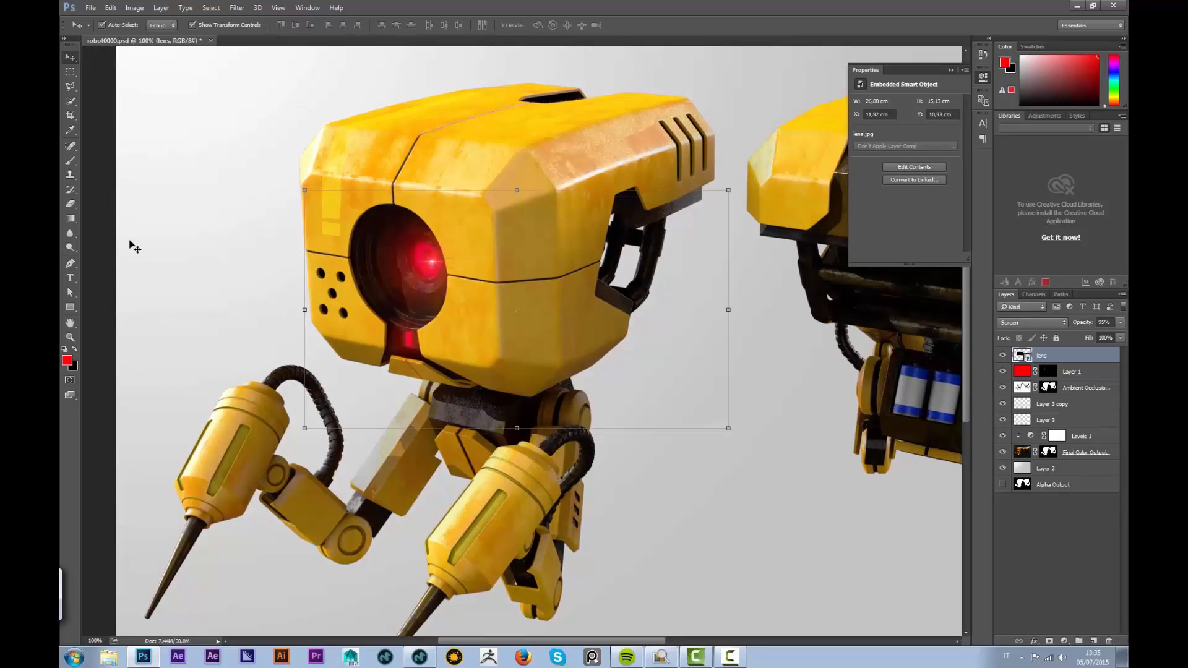
pyautogui.click(128, 221)
pyautogui.hotkey('ctrl', '-')
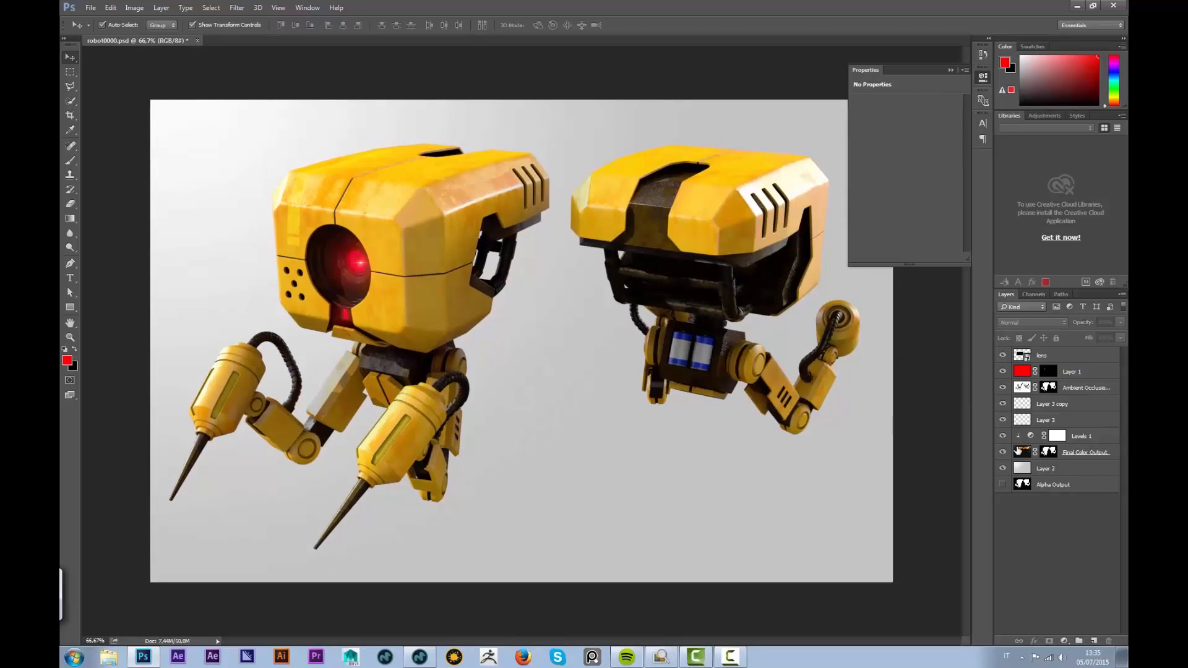
# Fill a full-width strip along the image bottom with black on a new layer
pyautogui.click(1093, 641)
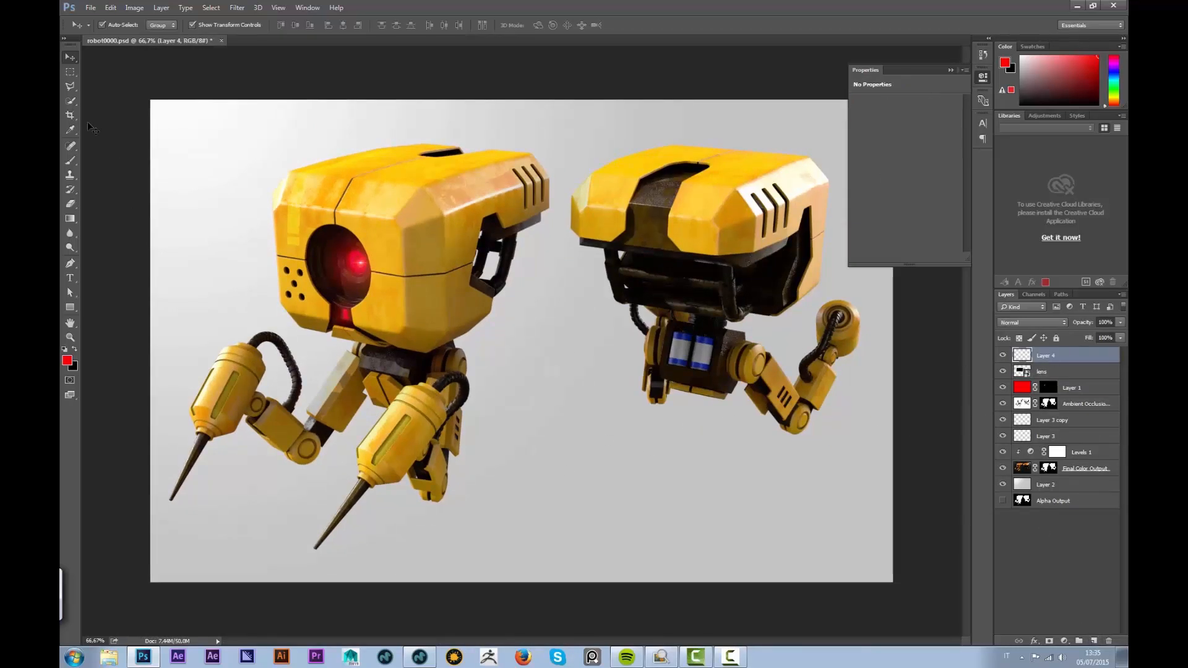
pyautogui.press('m')
pyautogui.moveTo(142, 540); pyautogui.dragTo(1010, 614)
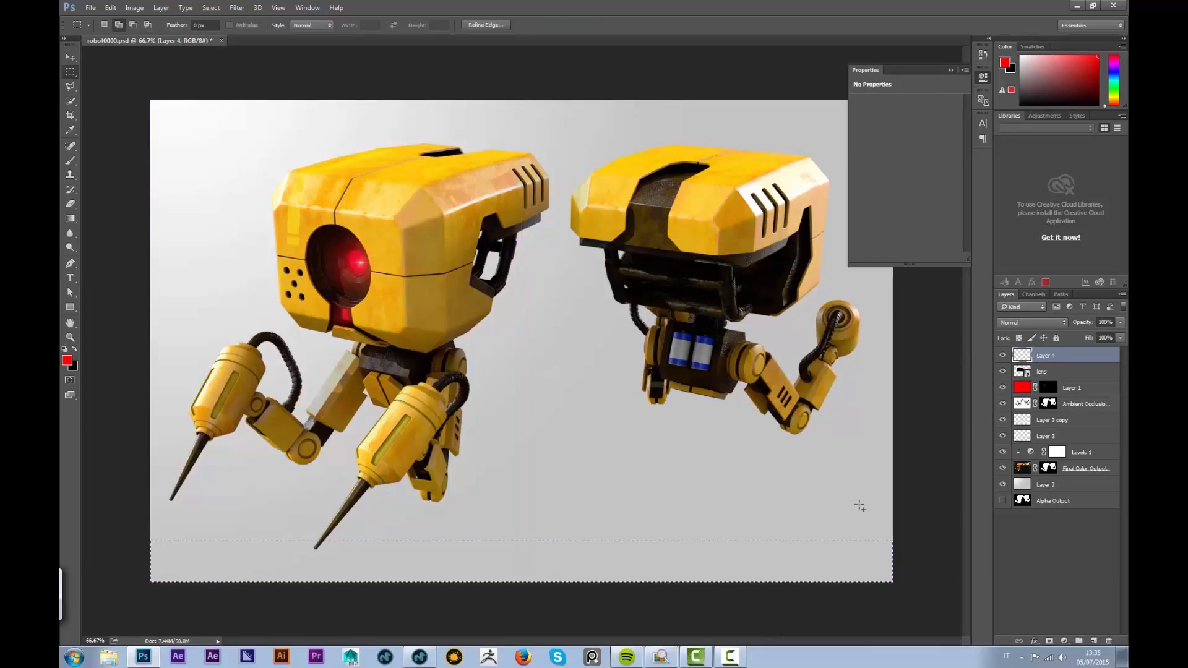
pyautogui.hotkey('shift', 'F5')
pyautogui.click(602, 193)
pyautogui.click(603, 266)
pyautogui.click(671, 193)
pyautogui.hotkey('ctrl', 'd')
# Duplicate the black bar to the image top and raise the bottom bar slightly
pyautogui.hotkey('ctrl', 'j')
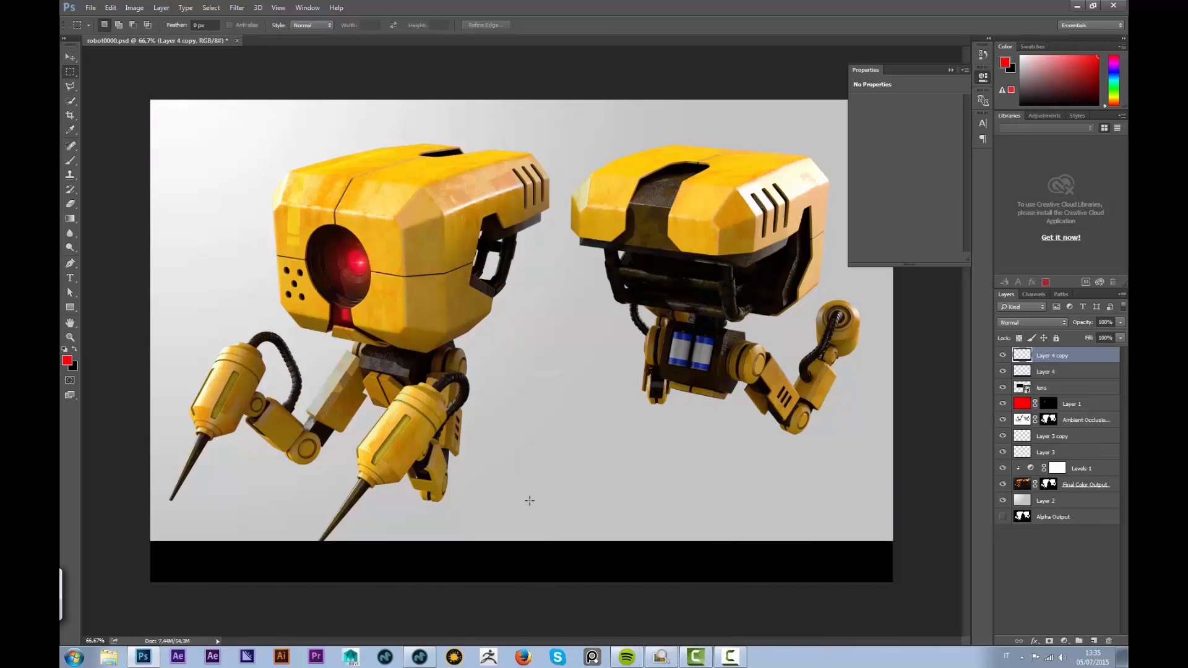
pyautogui.press('v')
pyautogui.moveTo(557, 550); pyautogui.dragTo(564, 153)
pyautogui.click(478, 566)
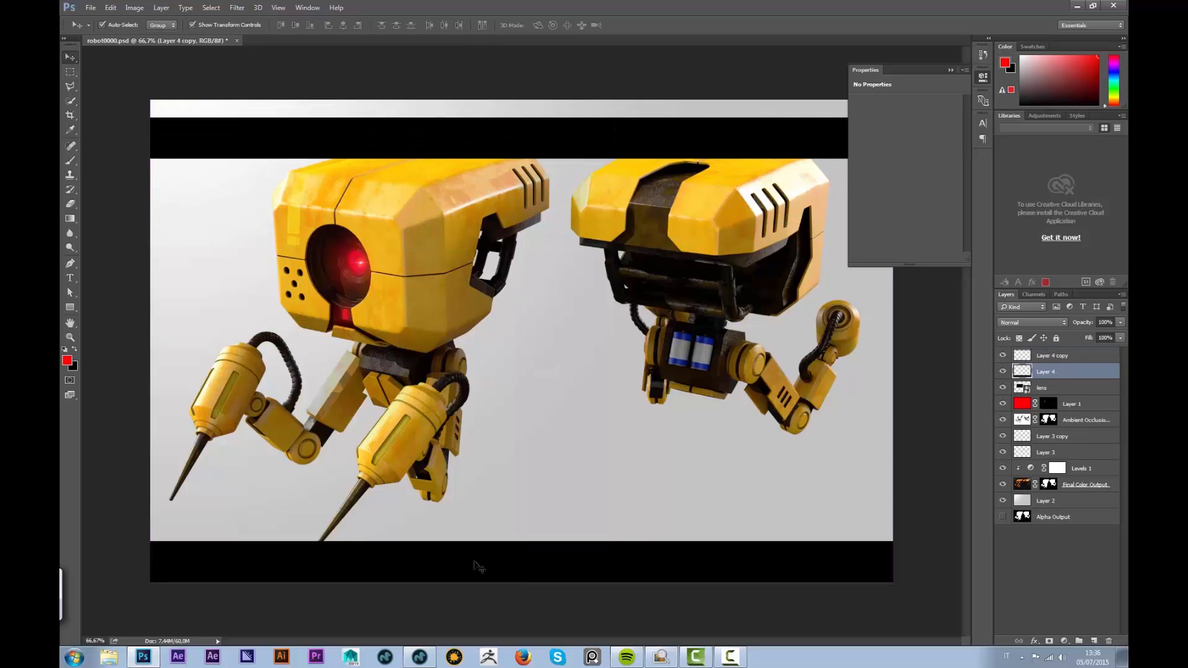
pyautogui.moveTo(467, 565); pyautogui.dragTo(468, 553)
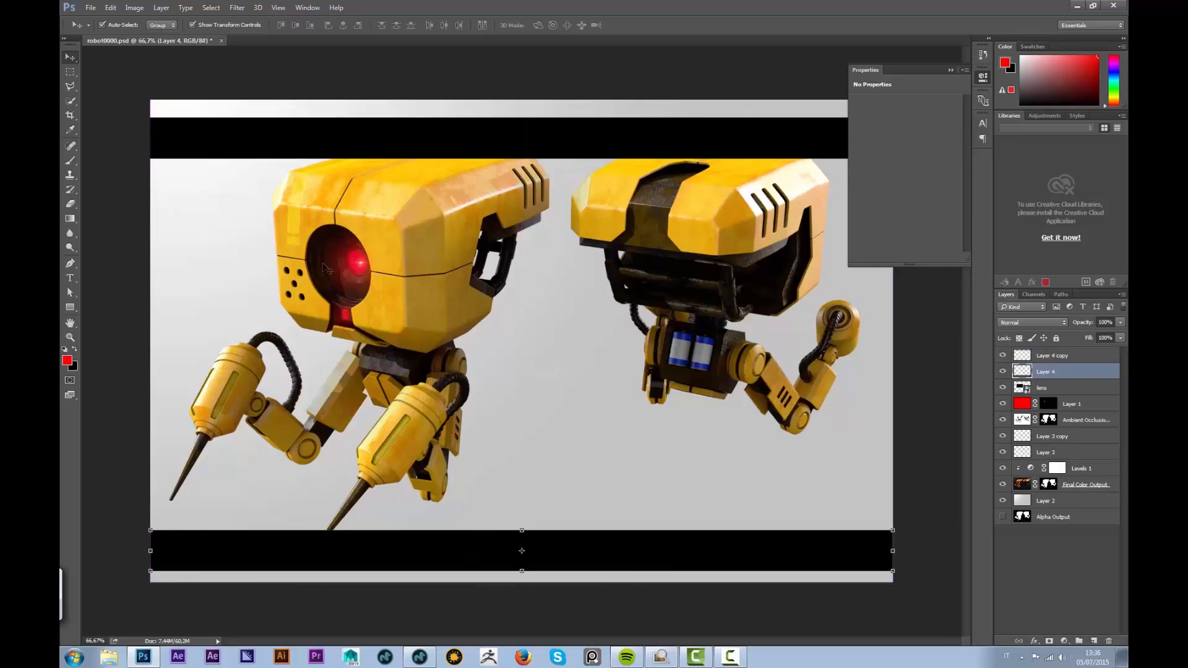
# Crop the canvas so its top and bottom edges meet the black bars
pyautogui.click(70, 115)
pyautogui.moveTo(525, 101); pyautogui.dragTo(525, 111)
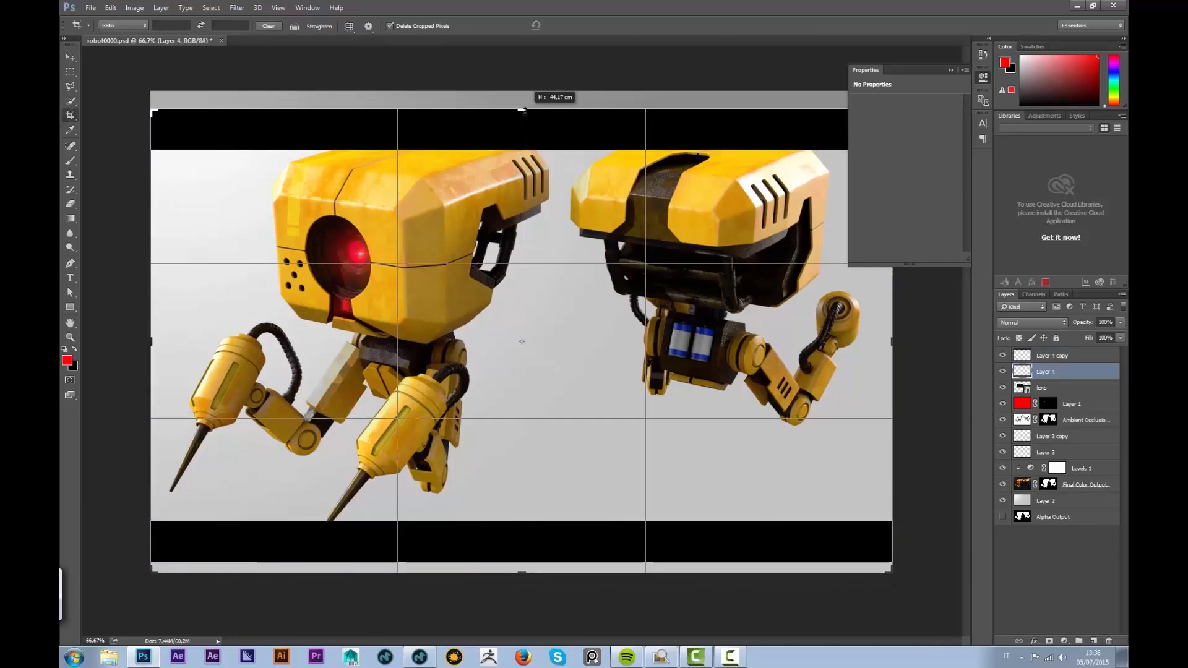
pyautogui.moveTo(521, 572); pyautogui.dragTo(521, 566)
pyautogui.click(573, 25)
# Move both bar layers below Final Color Output and reapply the crop
pyautogui.keyDown('shift'); pyautogui.click(1049, 356); pyautogui.keyUp('shift')
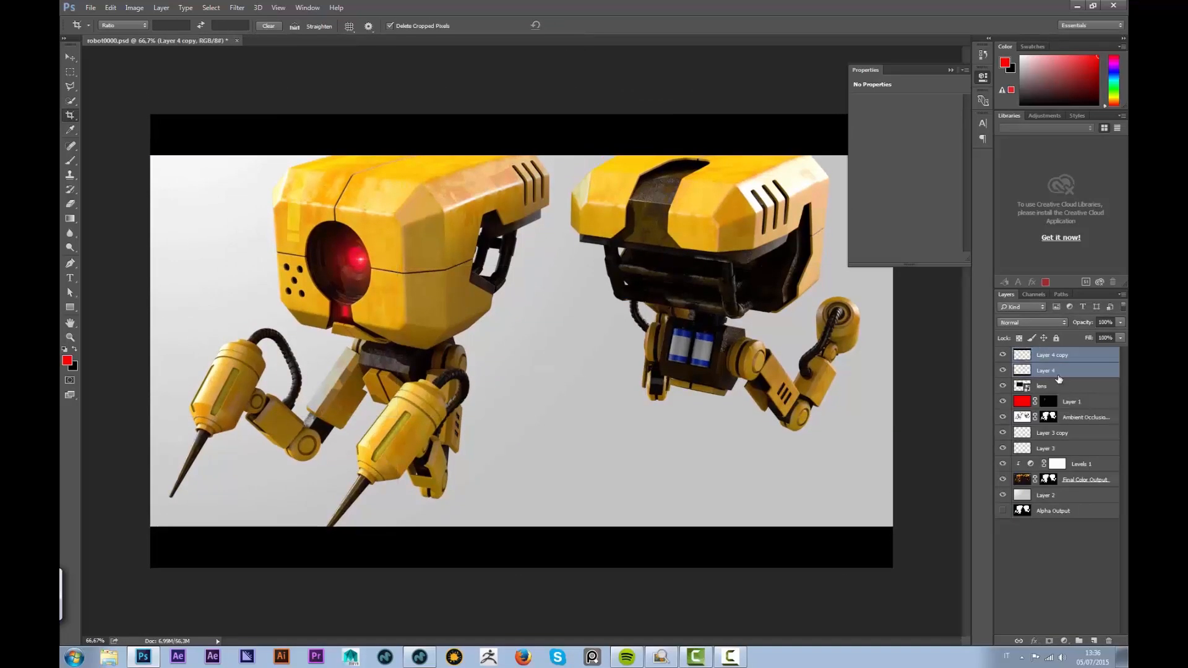
pyautogui.moveTo(1049, 365); pyautogui.dragTo(1050, 486)
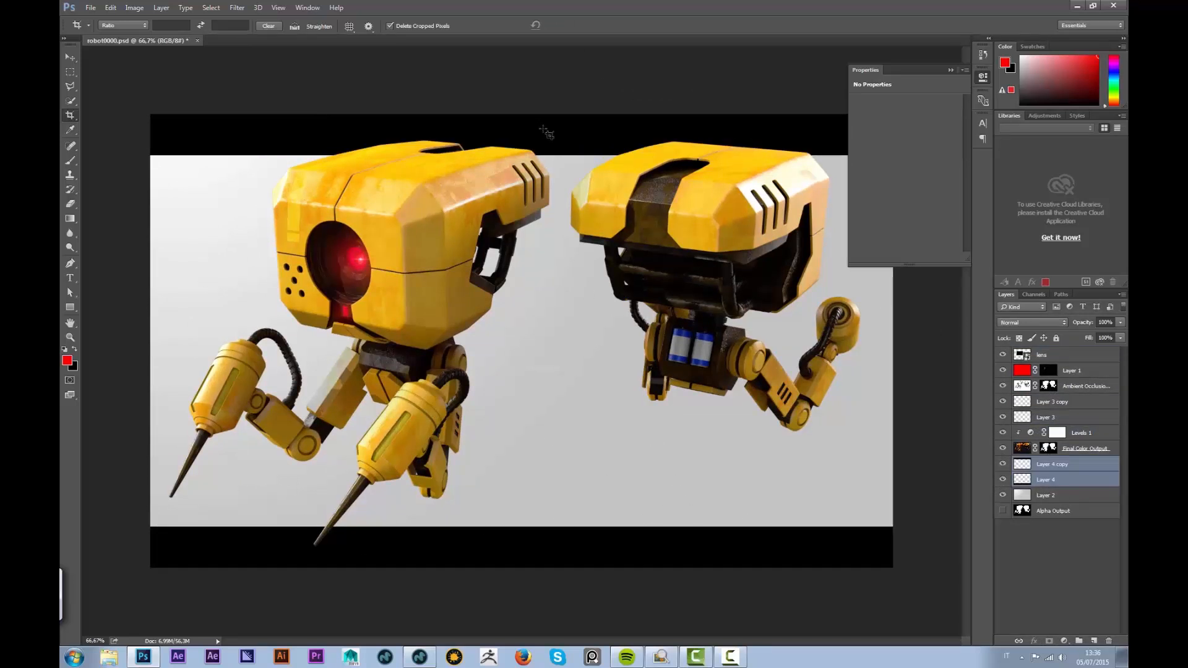
pyautogui.click(950, 70)
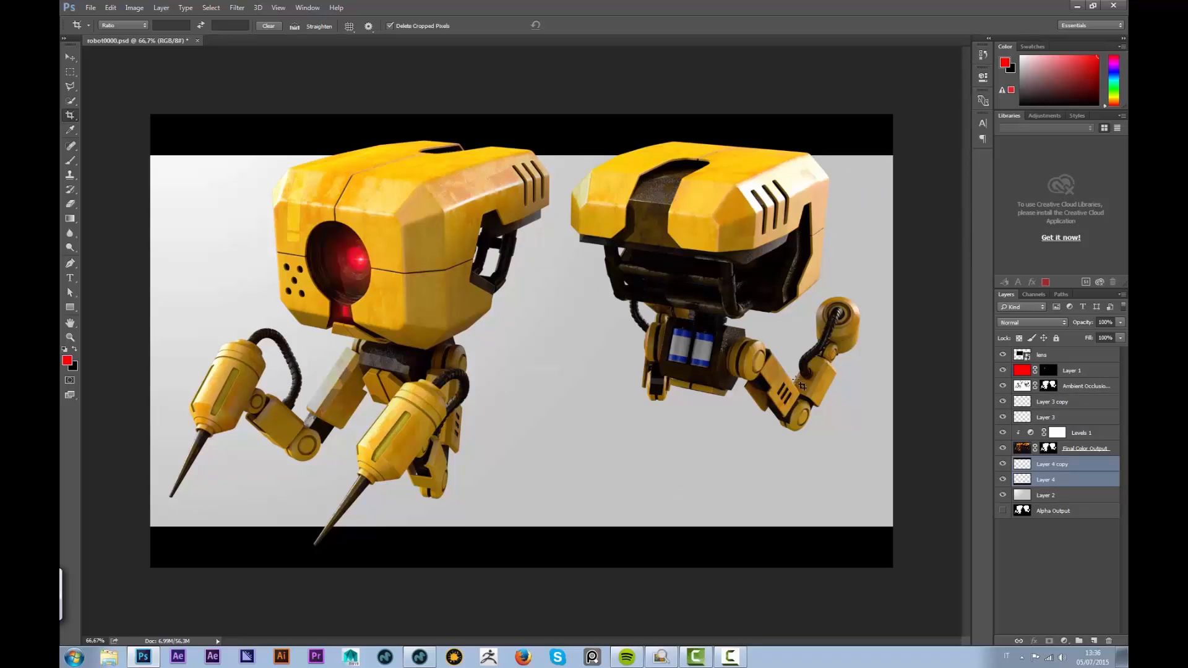
pyautogui.click(947, 463)
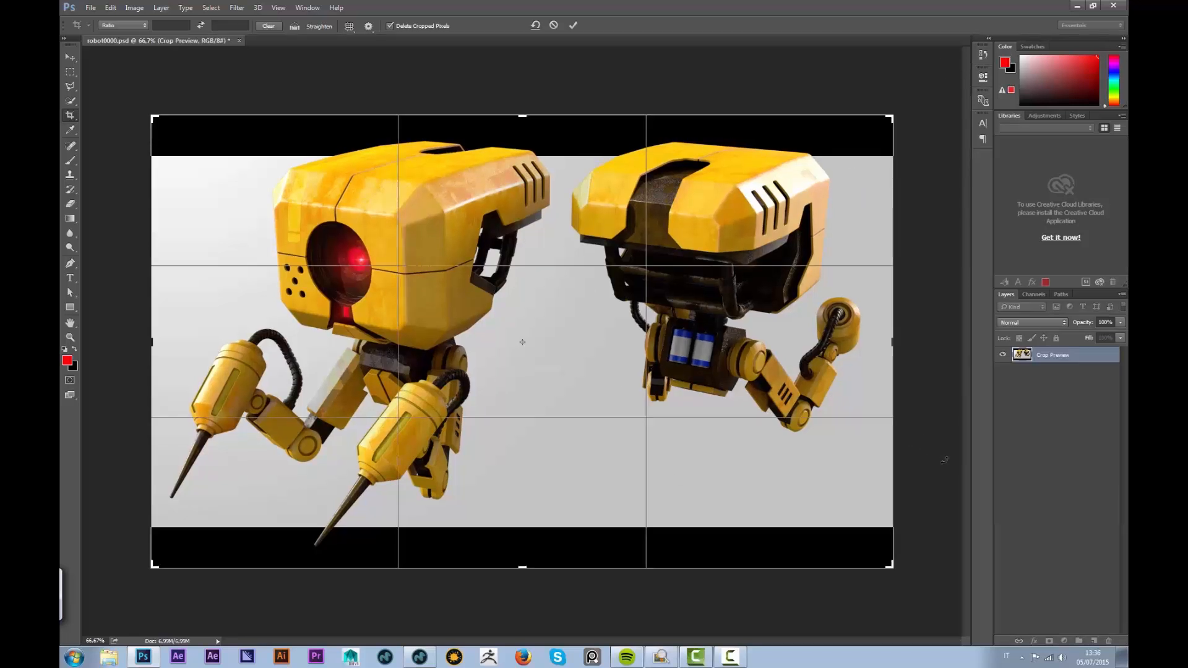
pyautogui.click(573, 25)
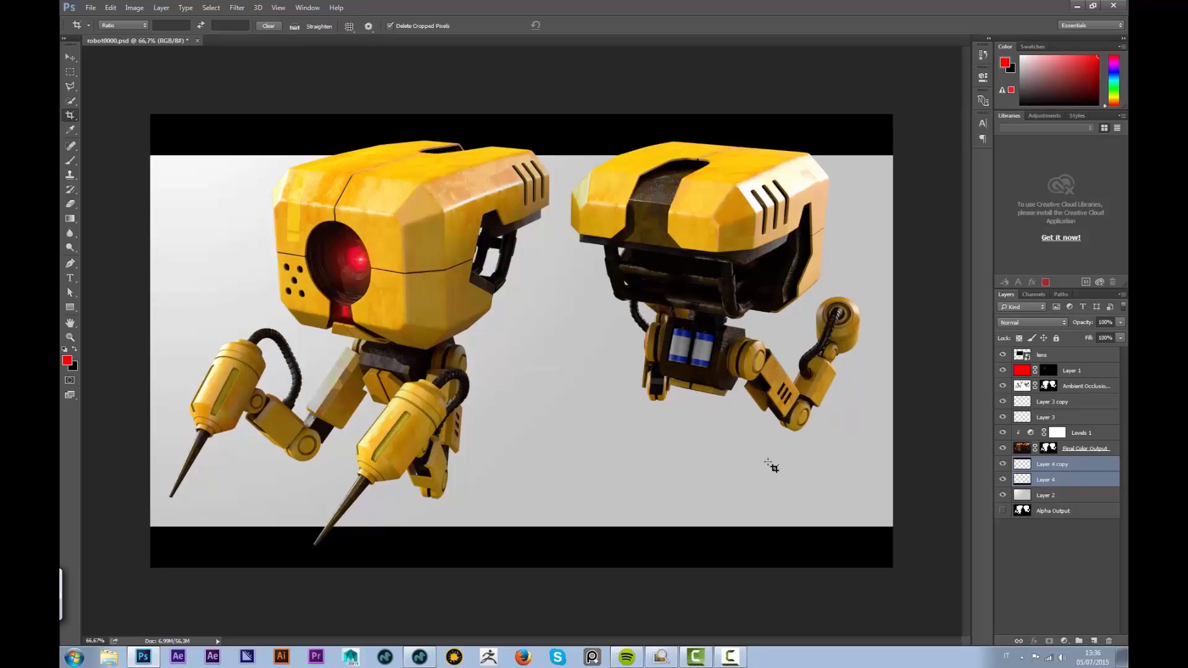
# Add a Curves adjustment layer and move it to the top of the stack
pyautogui.click(1094, 642)
pyautogui.moveTo(1046, 464); pyautogui.dragTo(1049, 363)
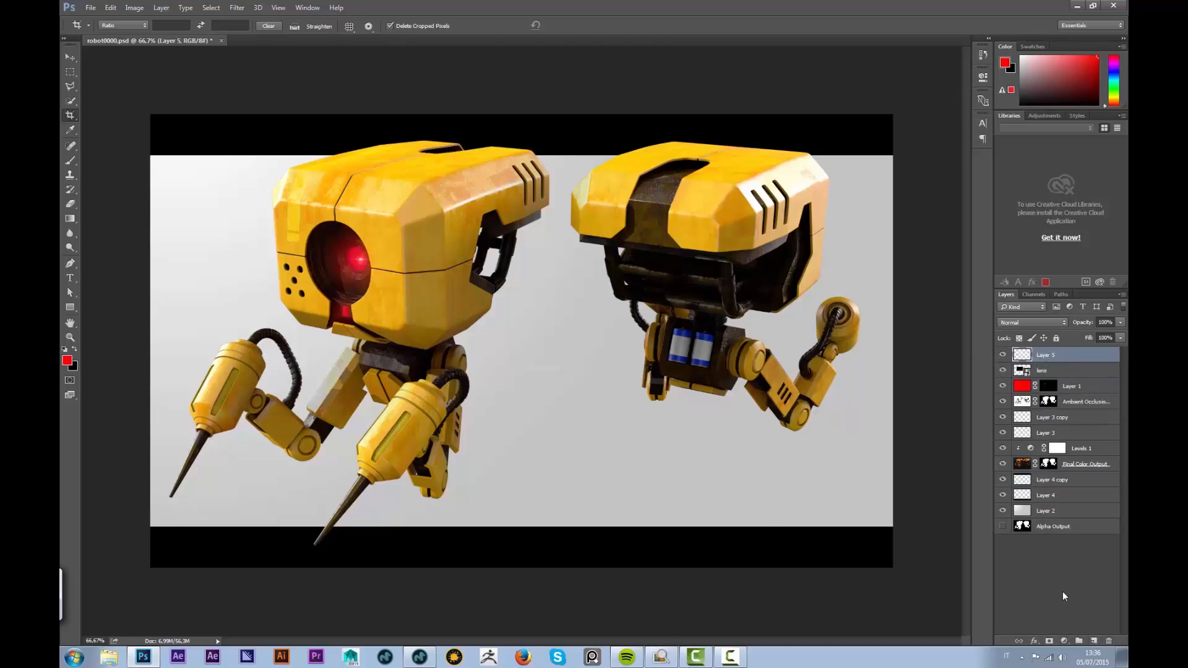
pyautogui.hotkey('ctrl', 'z')
pyautogui.click(1064, 641)
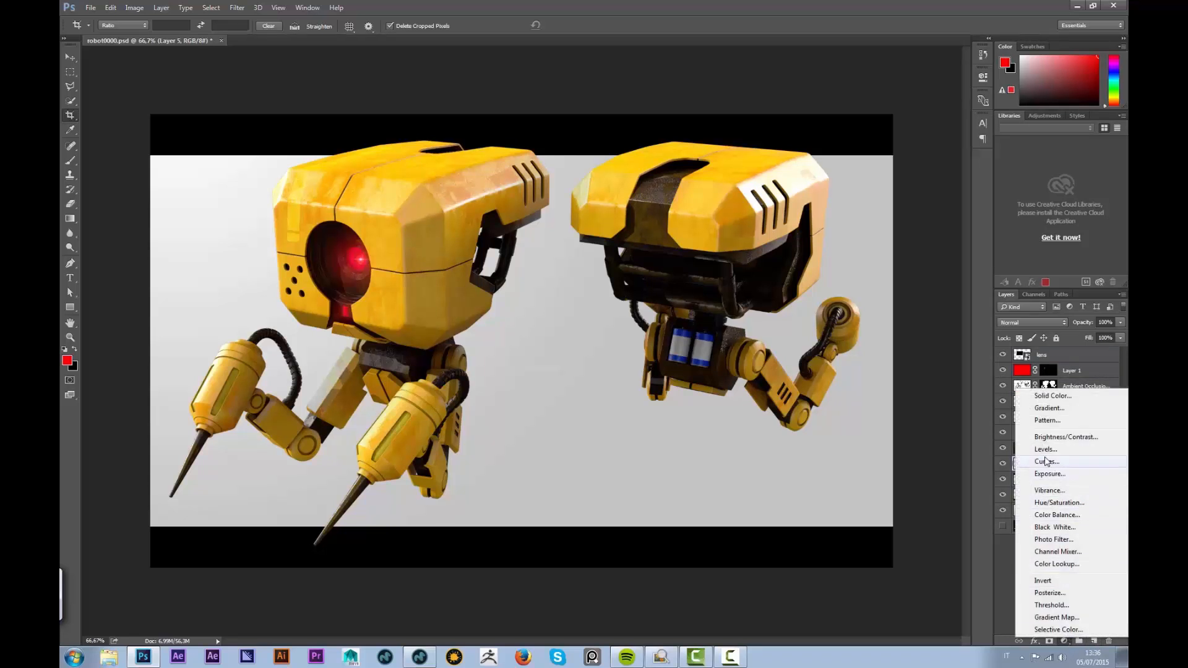
pyautogui.click(1048, 461)
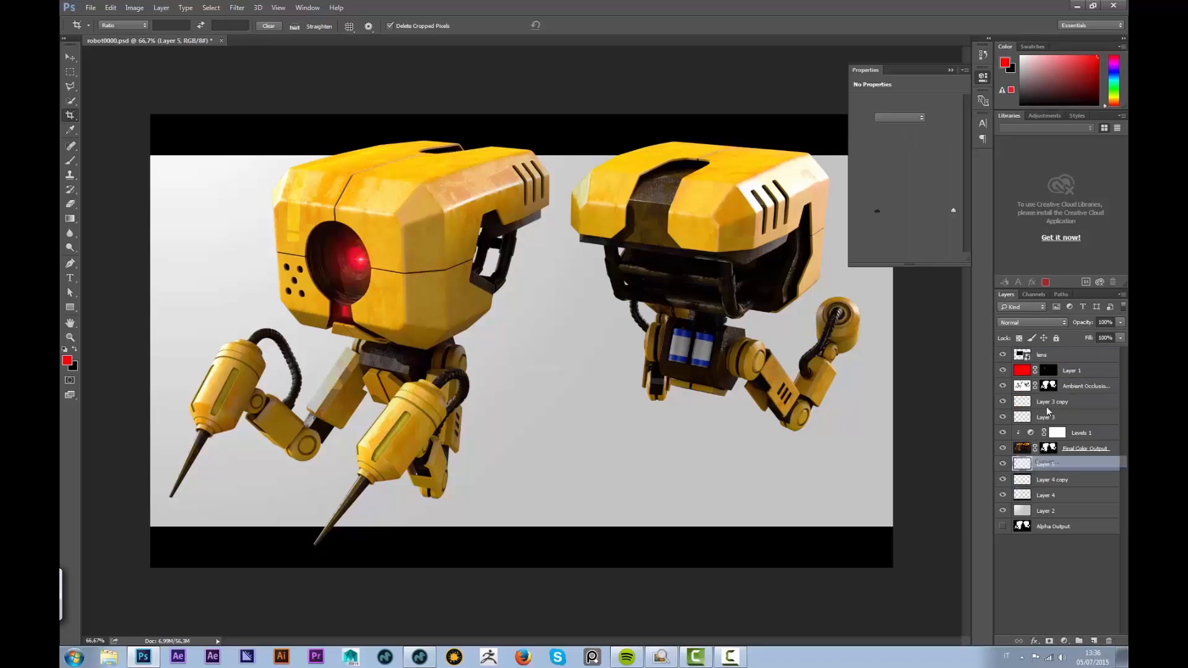
pyautogui.moveTo(1067, 460); pyautogui.dragTo(1061, 350)
# Pull the green curve down and raise the blue curve for a cool purple-blue tint
pyautogui.click(898, 120)
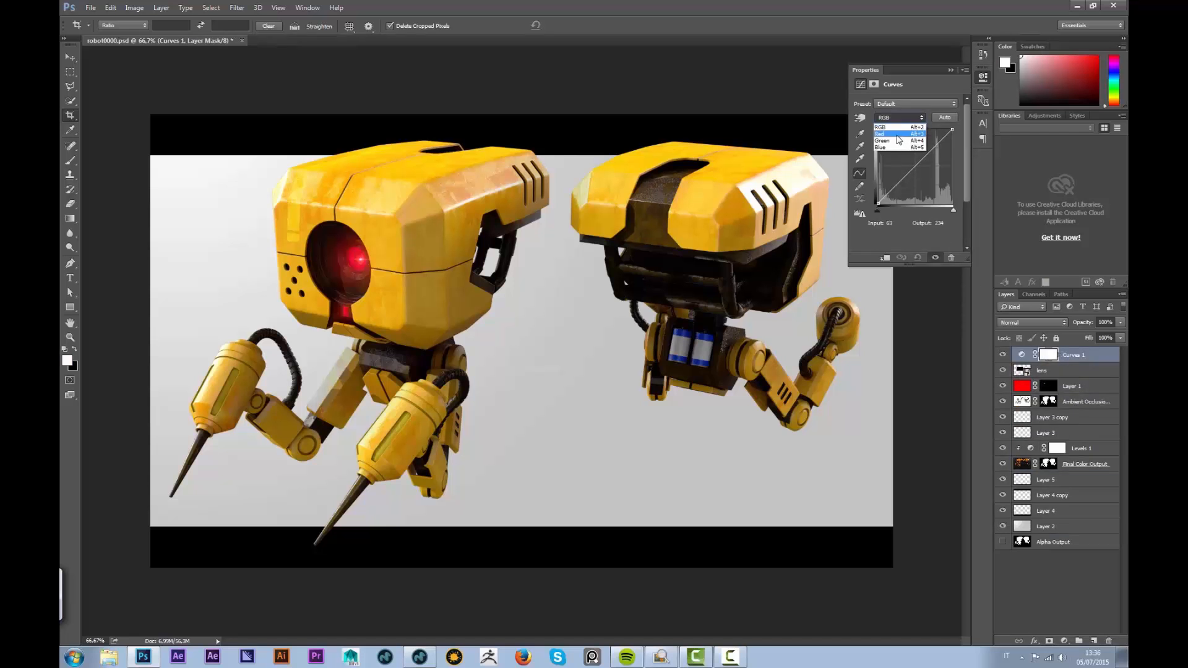
pyautogui.click(898, 140)
pyautogui.moveTo(919, 164); pyautogui.dragTo(912, 165)
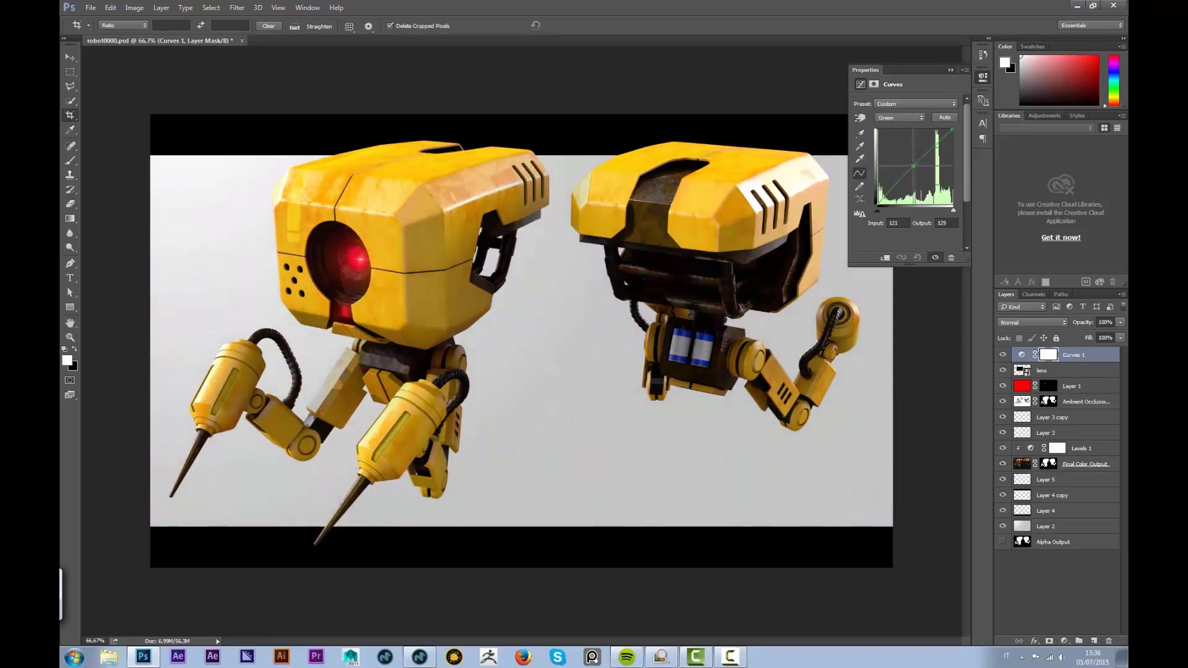
pyautogui.click(901, 119)
pyautogui.click(897, 150)
pyautogui.moveTo(919, 158)
pyautogui.mouseDown()
pyautogui.moveTo(905, 160)
pyautogui.moveTo(917, 175)
pyautogui.mouseUp()
# Brighten the image slightly with the RGB curve and ease off the green cast
pyautogui.click(901, 118)
pyautogui.click(901, 135)
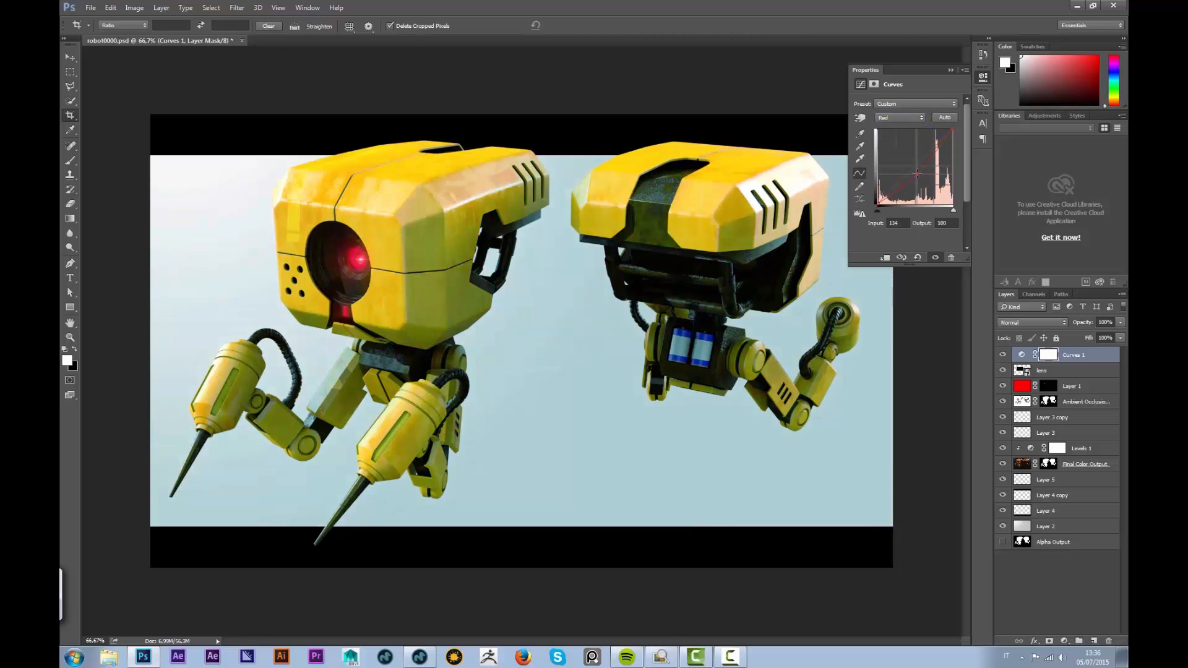
pyautogui.click(900, 117)
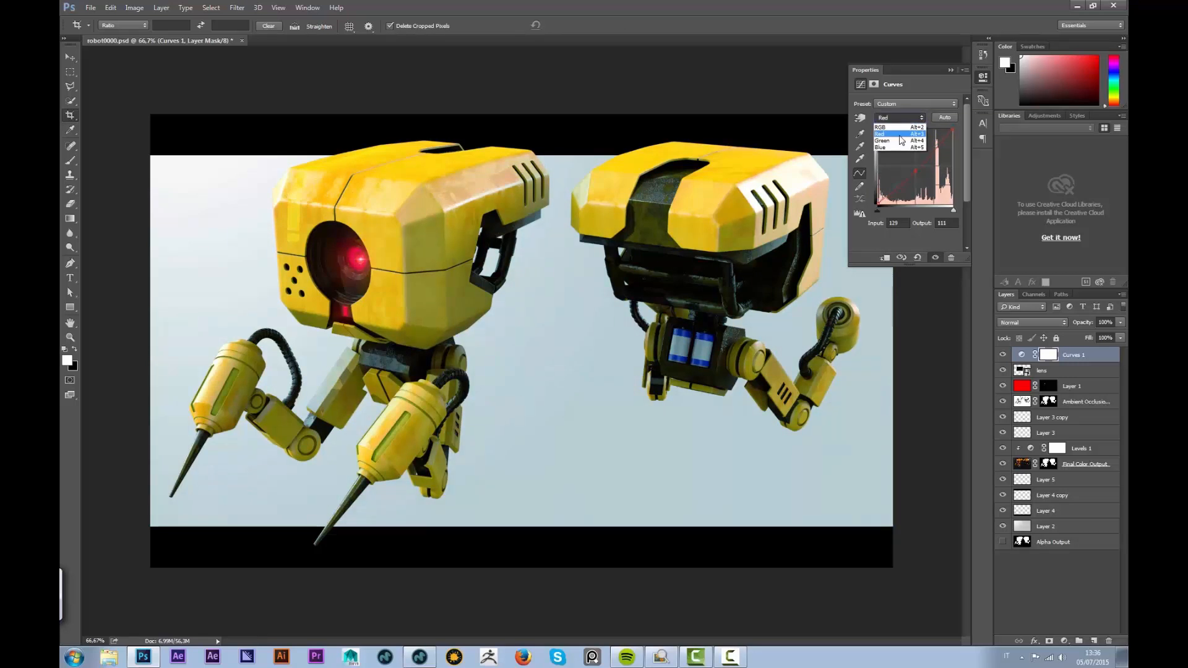
pyautogui.click(901, 125)
pyautogui.moveTo(914, 167); pyautogui.dragTo(913, 164)
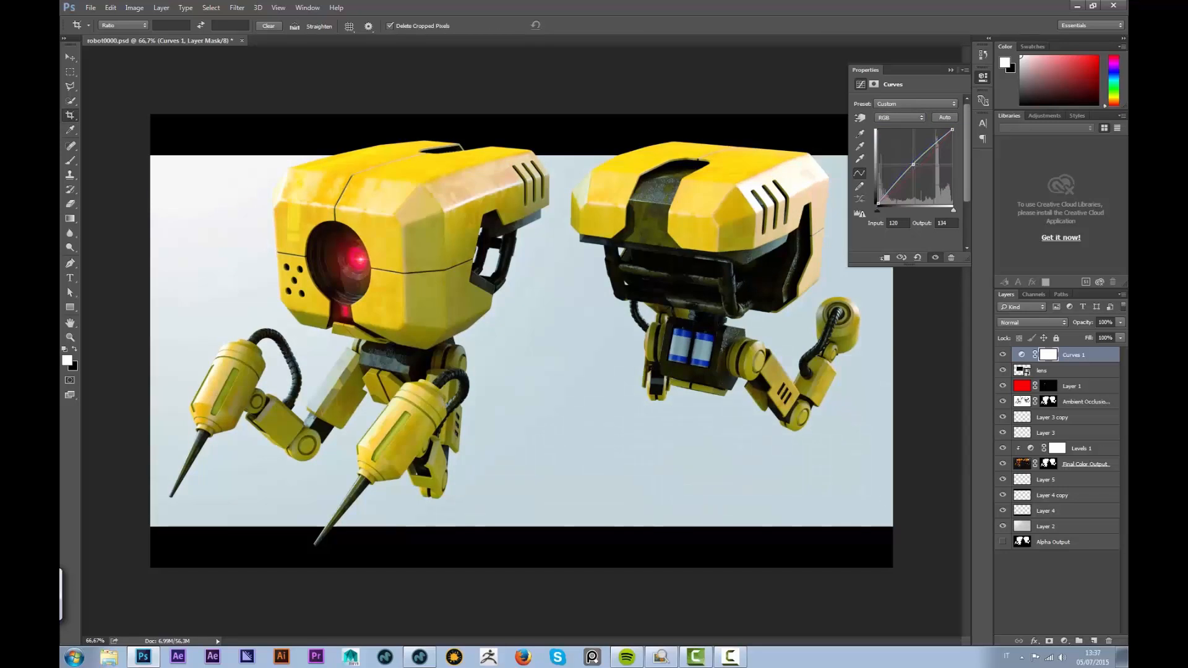
pyautogui.click(905, 117)
pyautogui.click(904, 143)
pyautogui.moveTo(913, 163); pyautogui.dragTo(914, 167)
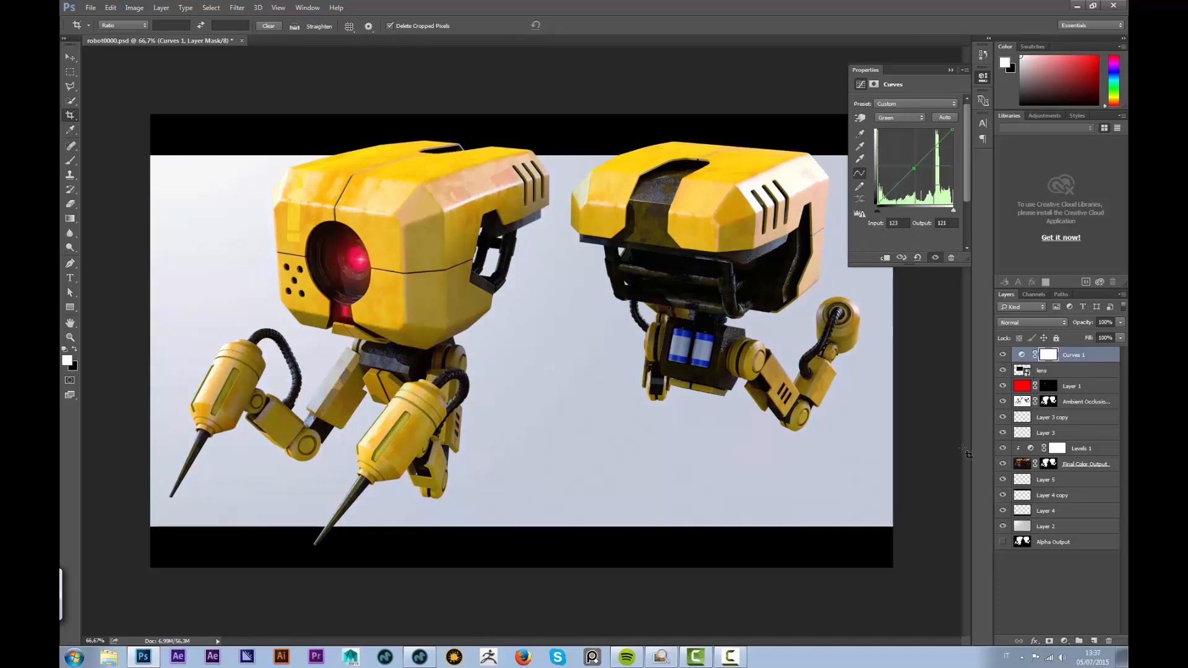
pyautogui.click(1043, 593)
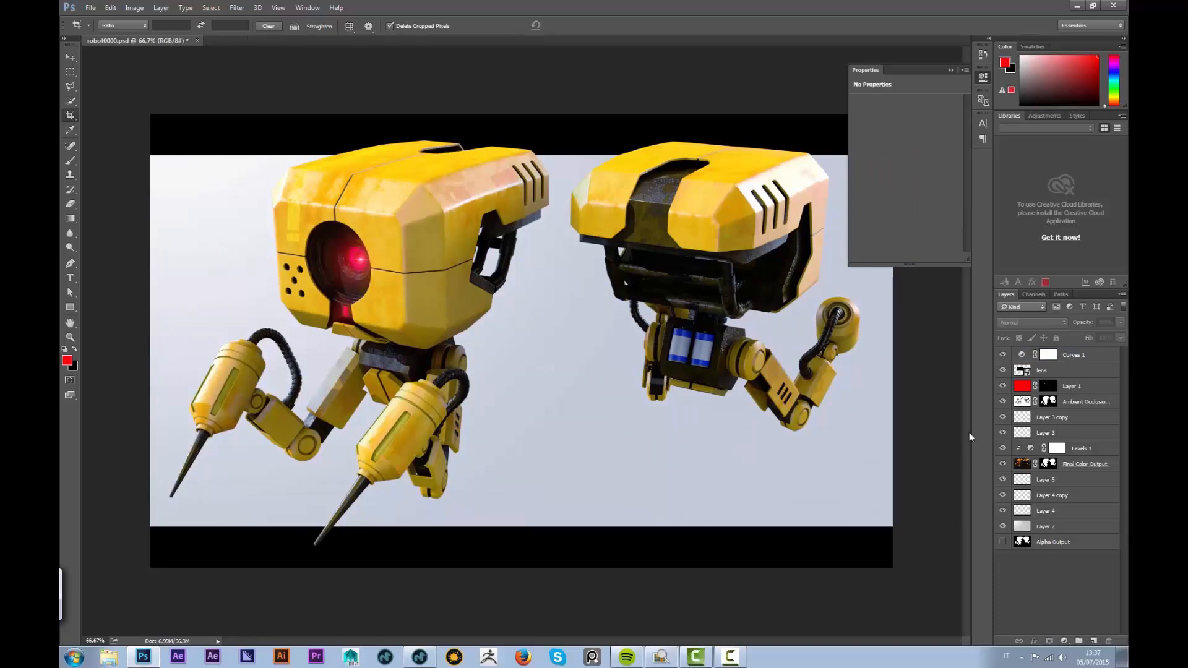
# Add Uniform, Monochromatic noise at amount 5 to the Layer 2 background
pyautogui.click(1051, 527)
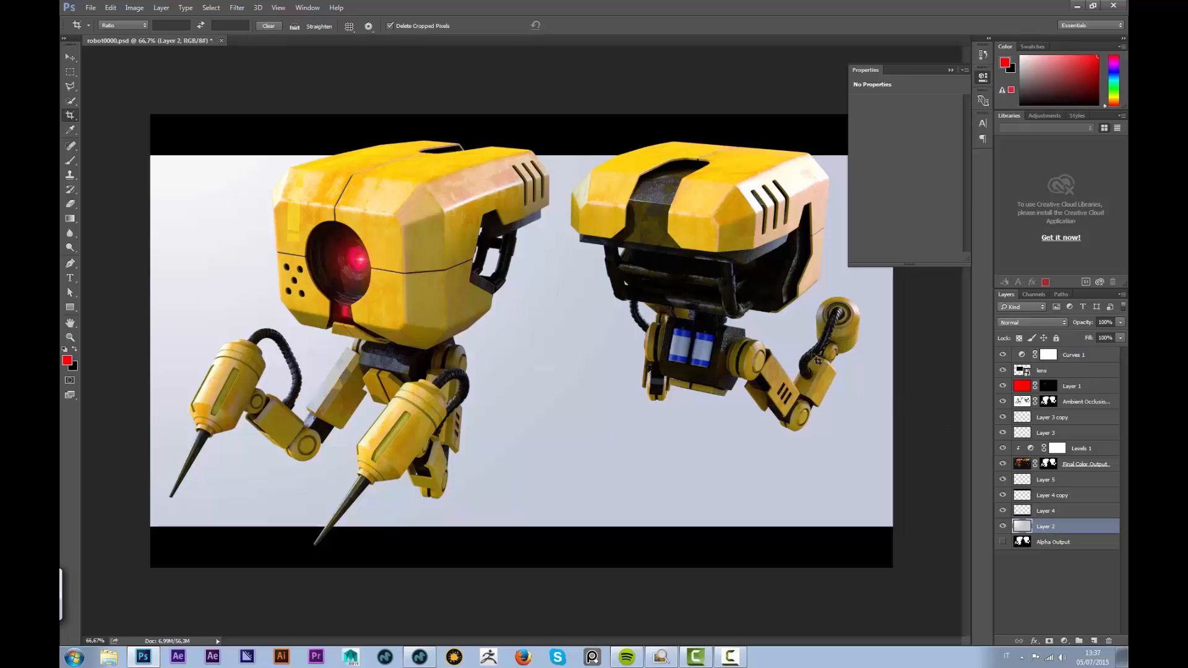
pyautogui.click(238, 8)
pyautogui.moveTo(241, 131)
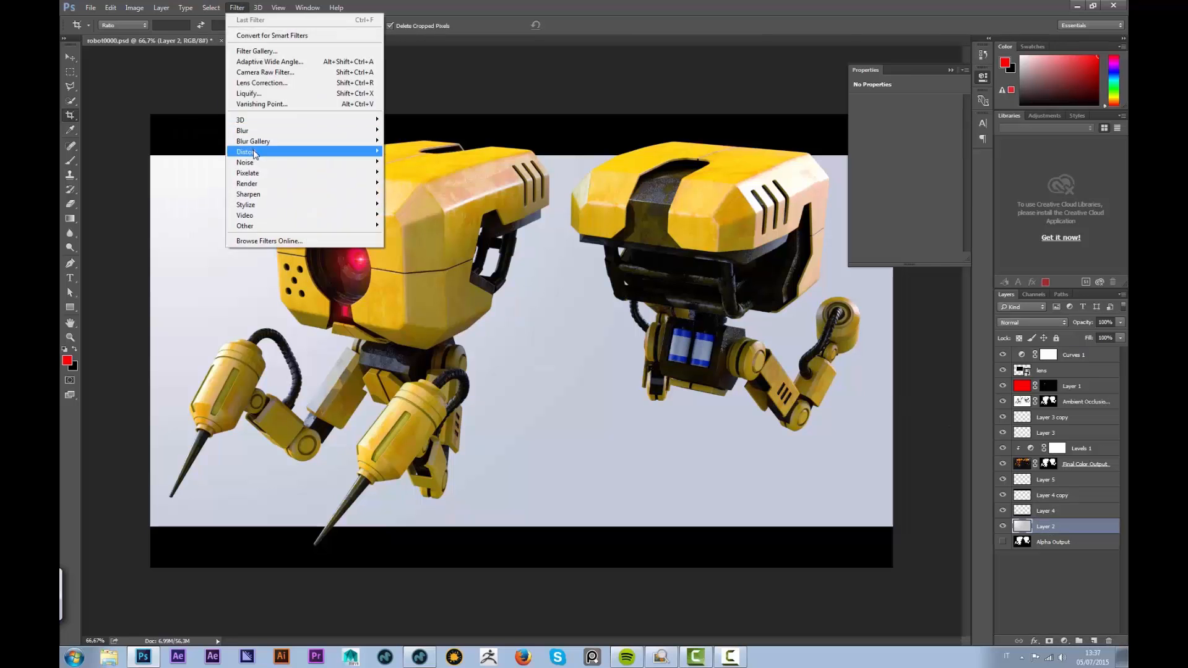
pyautogui.moveTo(257, 155)
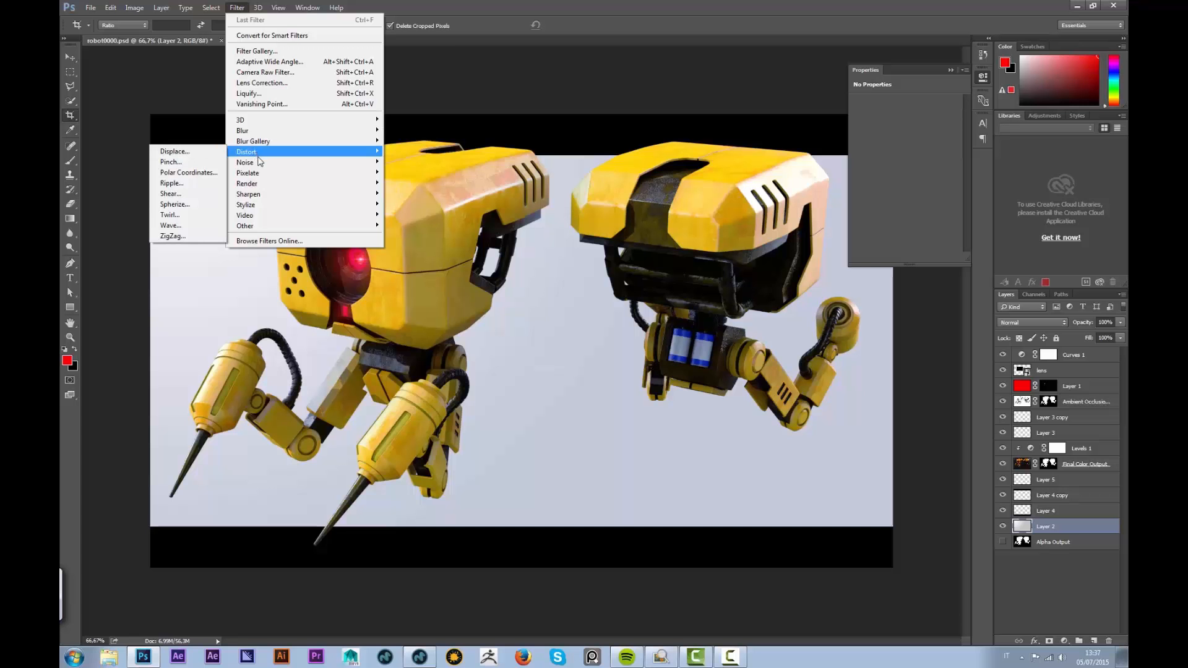
pyautogui.click(185, 163)
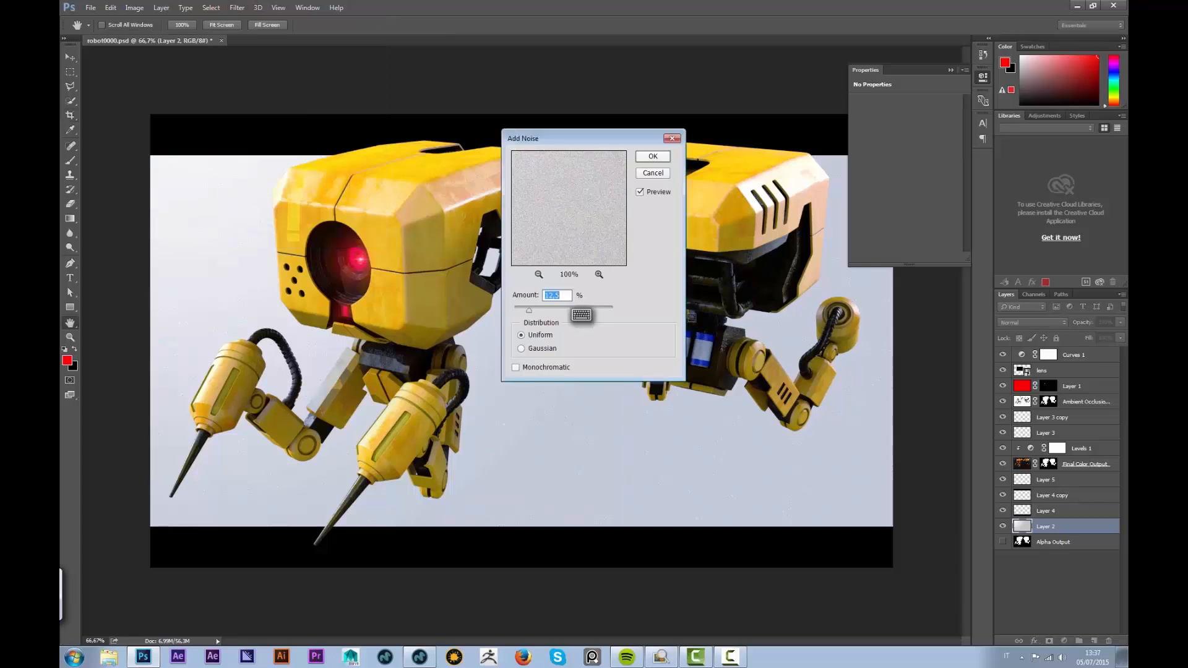
pyautogui.click(525, 350)
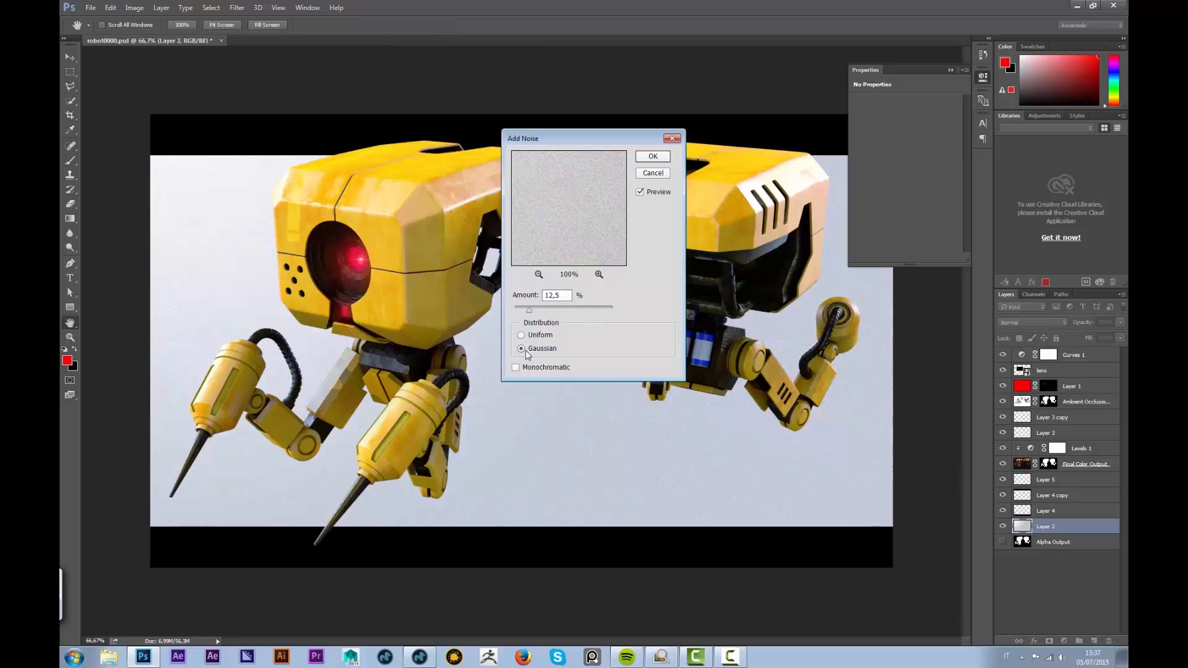
pyautogui.click(522, 335)
pyautogui.click(519, 368)
pyautogui.doubleClick(548, 295)
pyautogui.write('5')
pyautogui.moveTo(559, 295); pyautogui.dragTo(536, 305)
pyautogui.click(654, 157)
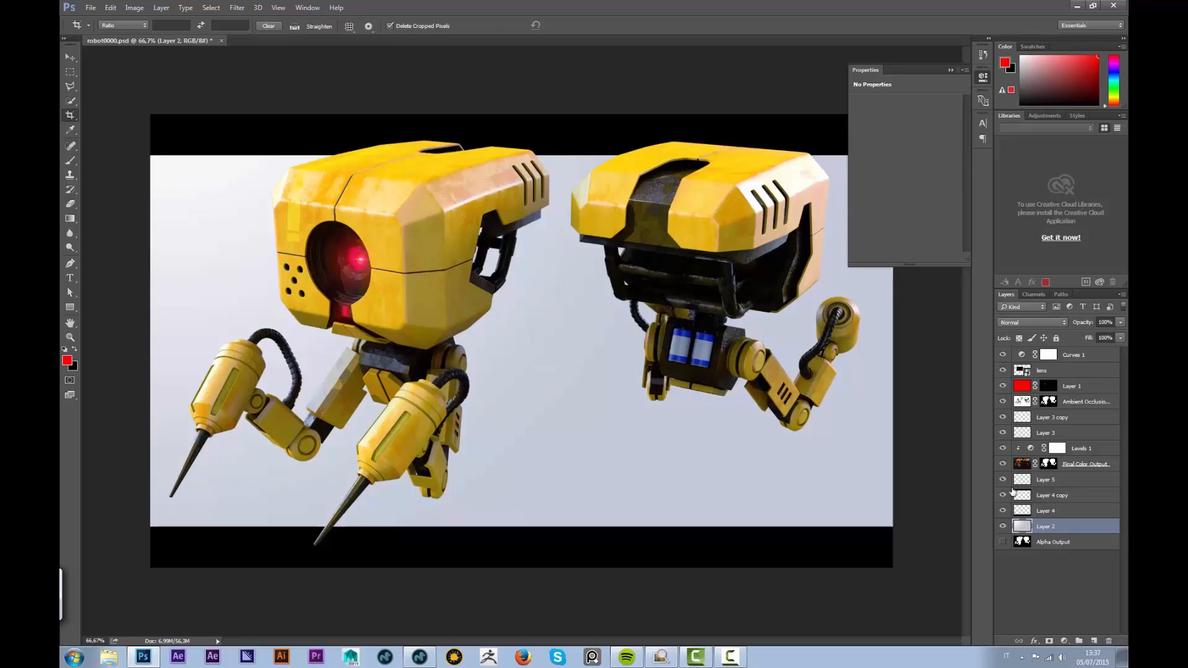
# Stamp all visible layers into a merged top layer and apply High Pass at radius 3
pyautogui.hotkey('ctrl', 'shift', 'alt', 'e')
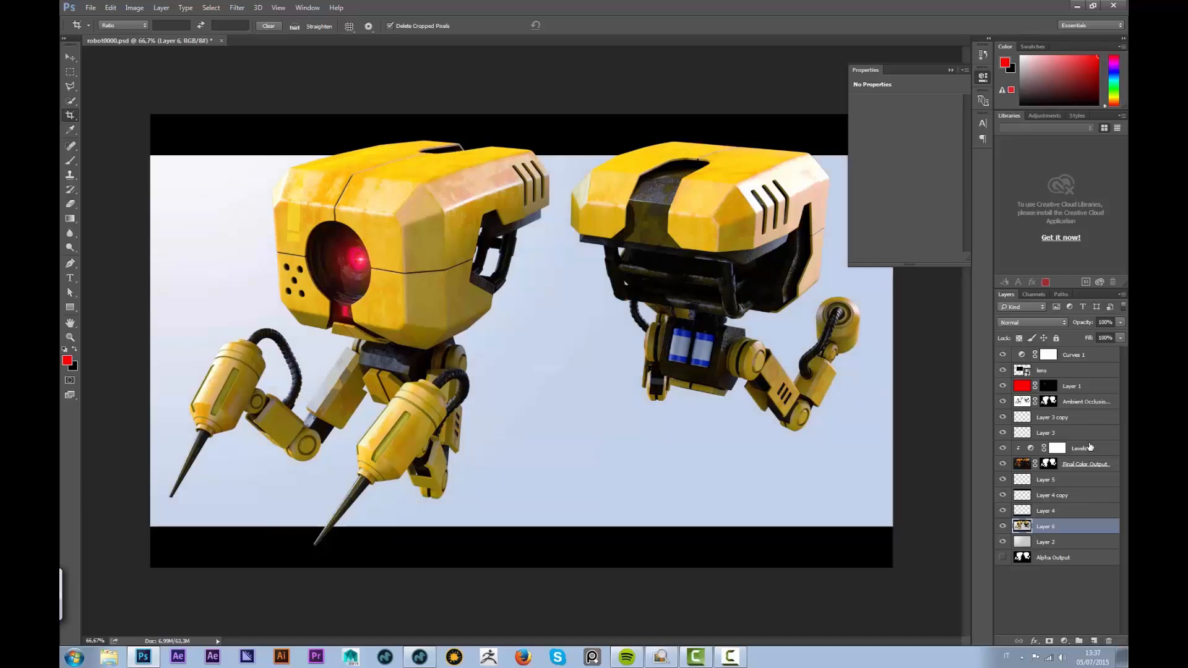
pyautogui.moveTo(1051, 530); pyautogui.dragTo(1055, 351)
pyautogui.click(237, 8)
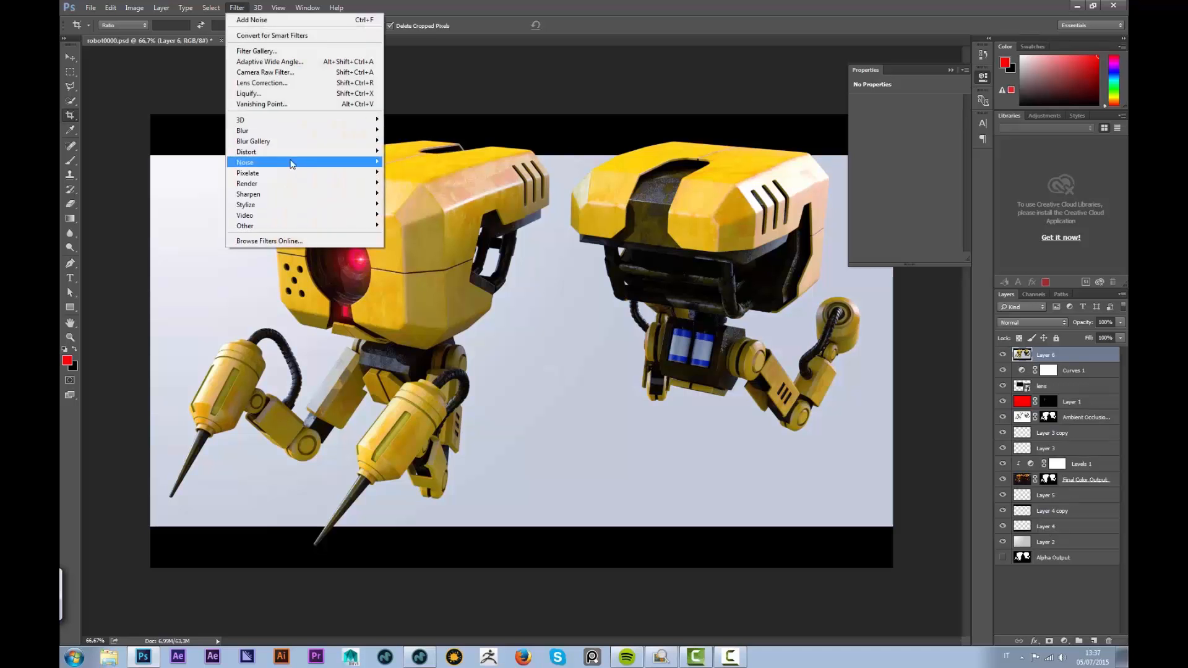
pyautogui.moveTo(253, 226)
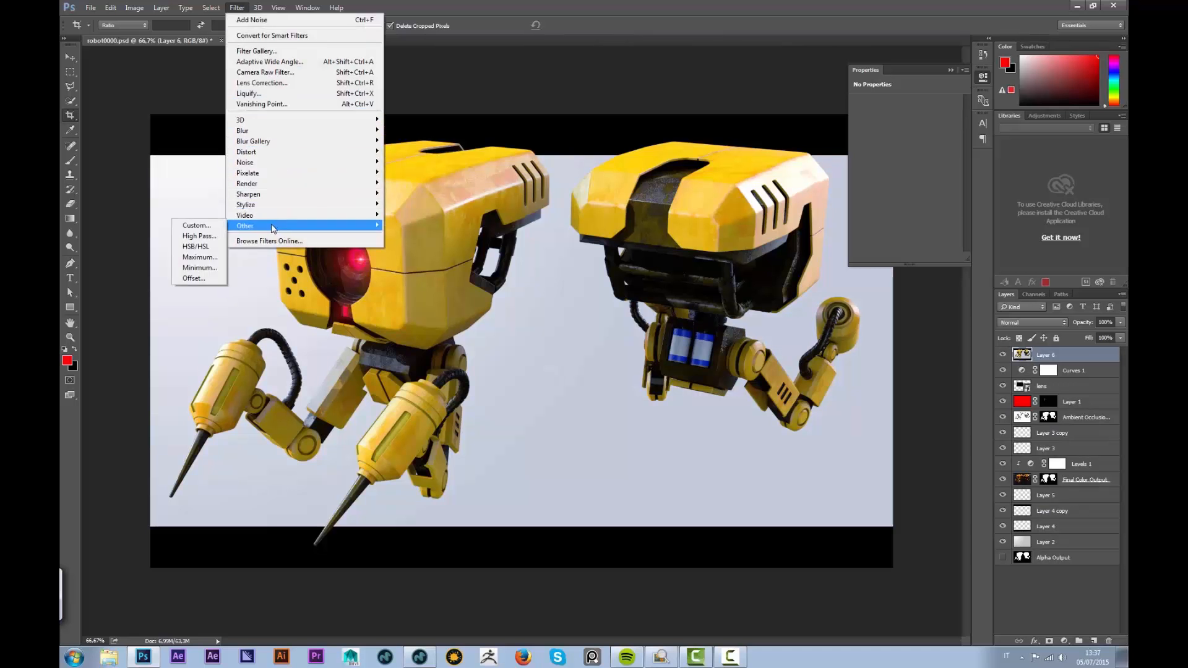
pyautogui.click(200, 236)
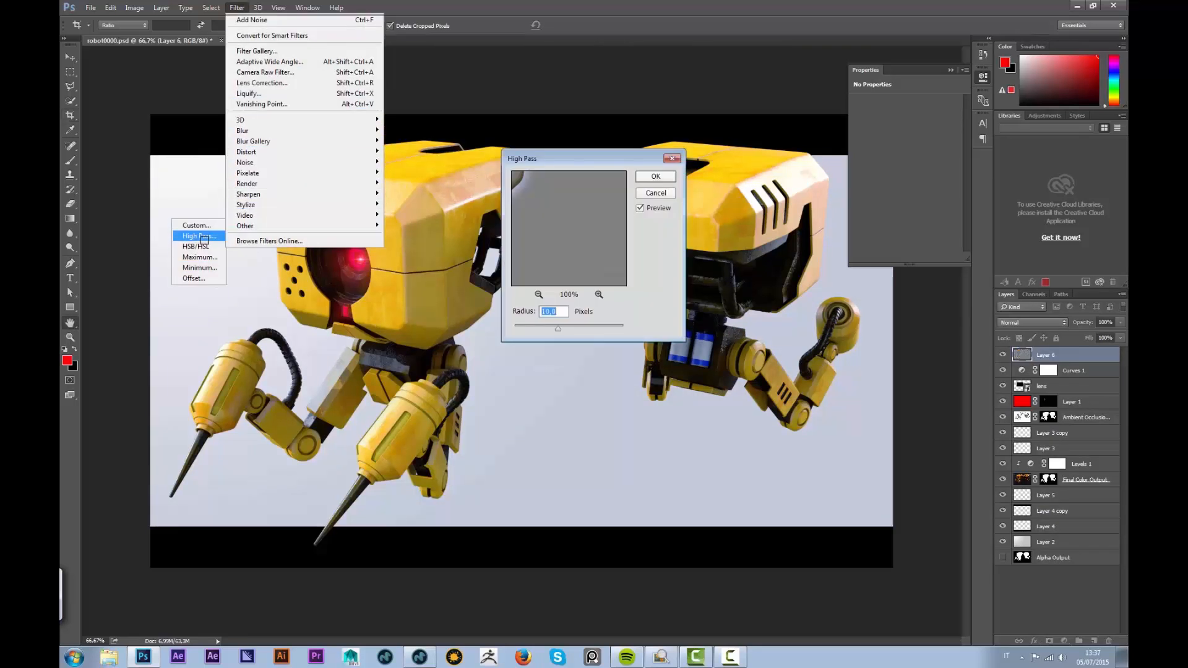
pyautogui.write('3')
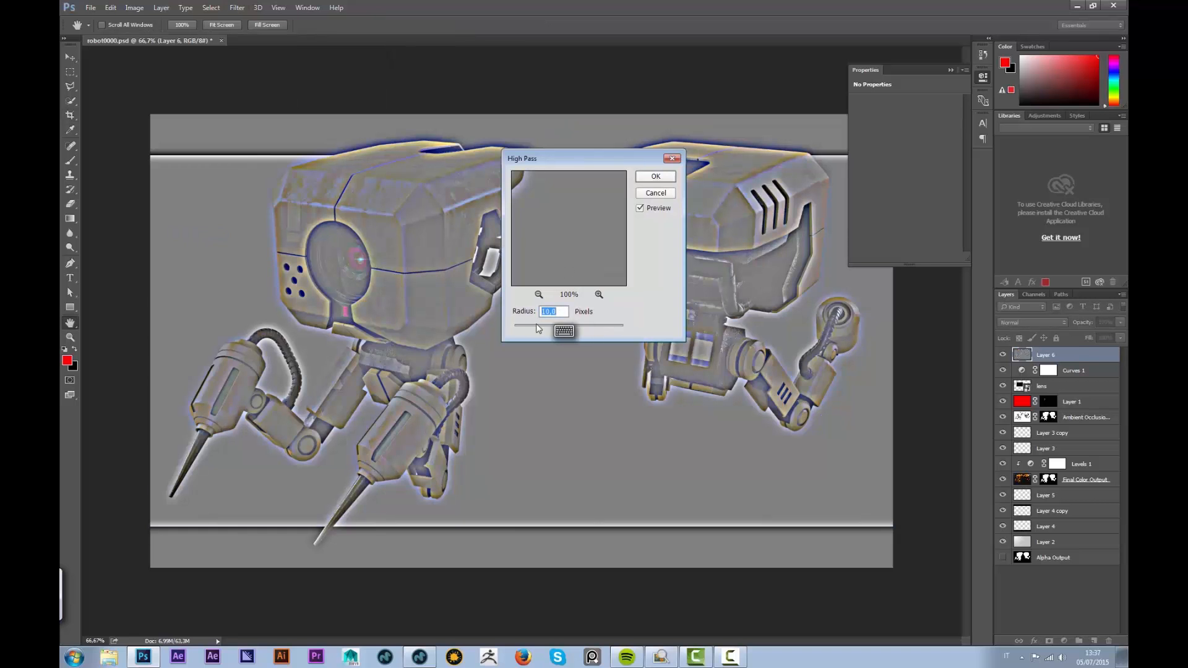
pyautogui.click(656, 177)
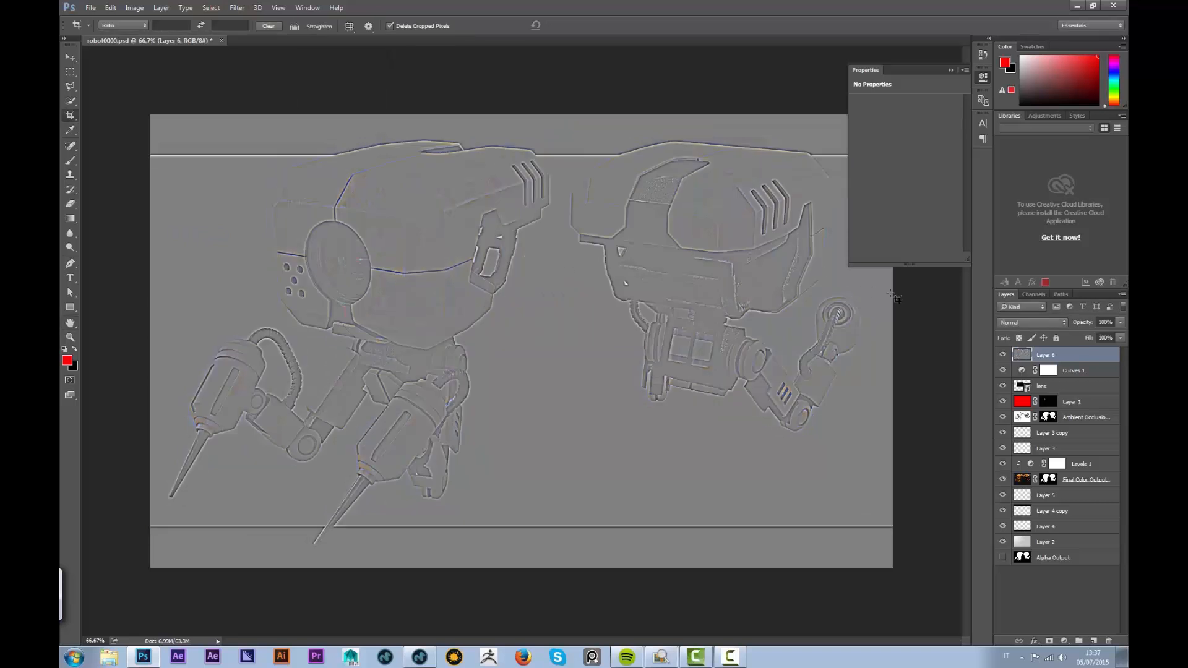
# Blend the high-pass layer in Overlay at 75% opacity and zoom in to inspect sharpening
pyautogui.click(1032, 322)
pyautogui.click(1013, 432)
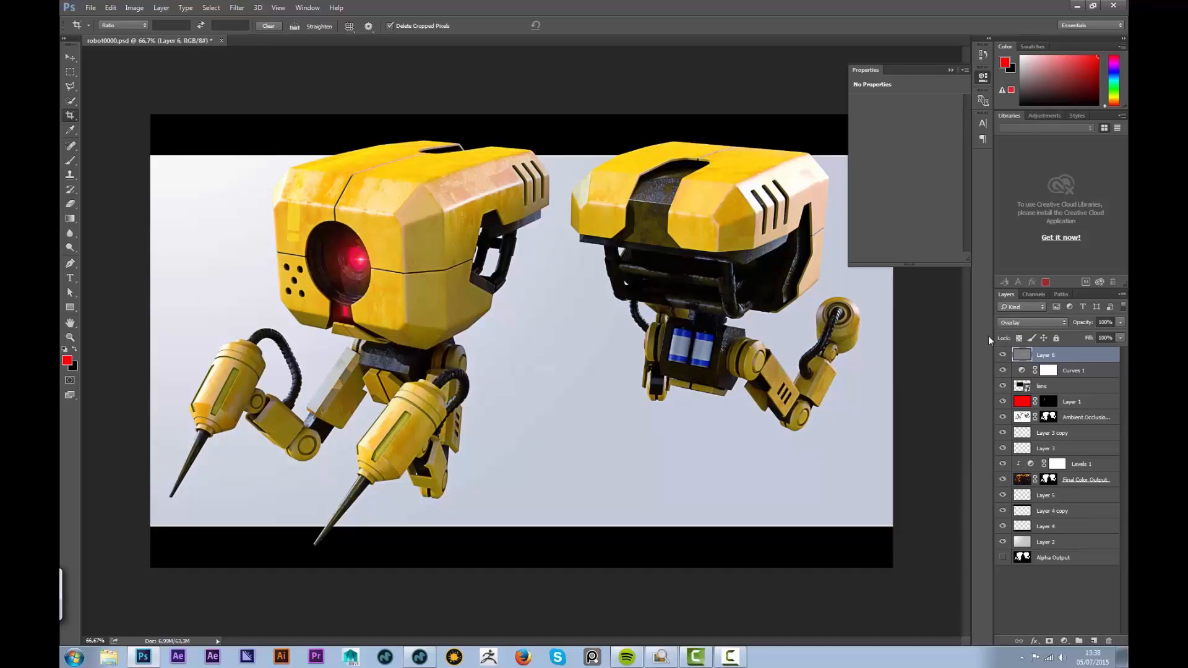
pyautogui.moveTo(1115, 322); pyautogui.dragTo(1000, 308)
pyautogui.write('75')
pyautogui.press('Return')
pyautogui.click(950, 71)
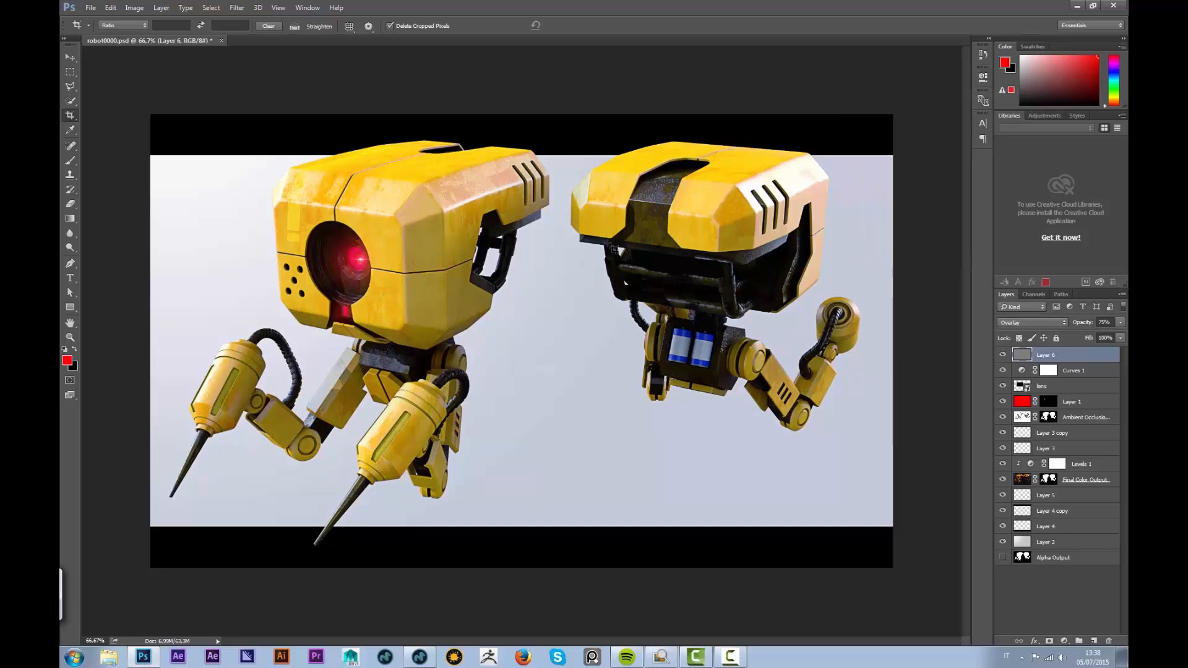
pyautogui.hotkey('ctrl', '+')
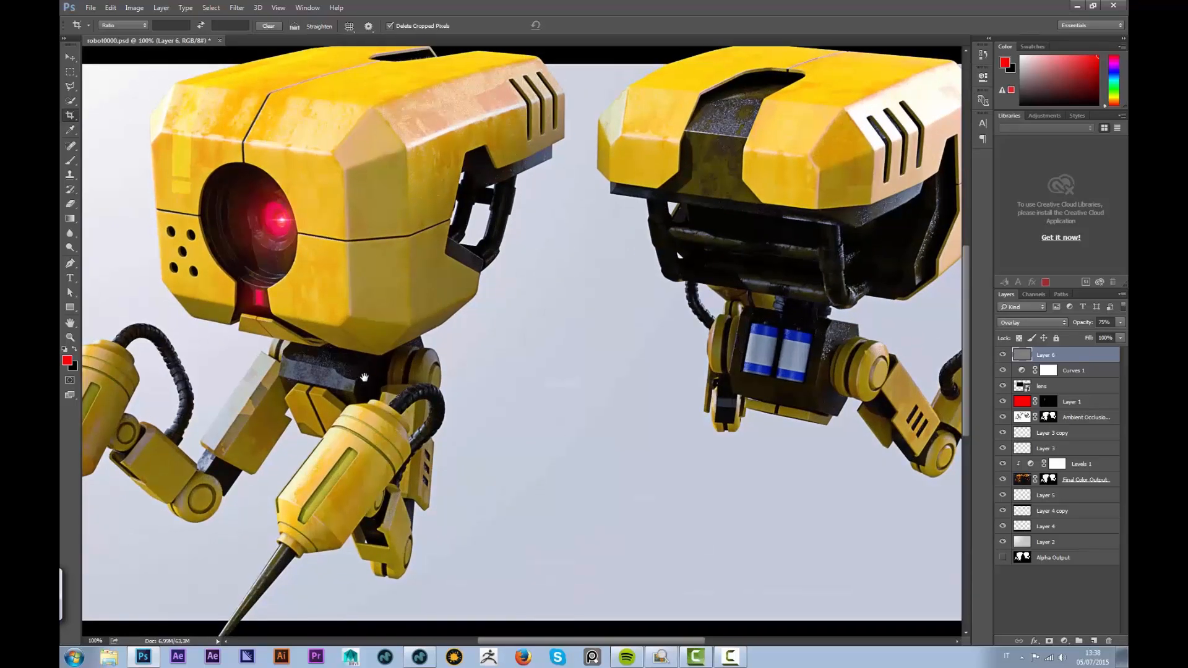
pyautogui.moveTo(364, 378); pyautogui.dragTo(526, 297)
pyautogui.moveTo(862, 203); pyautogui.dragTo(528, 322)
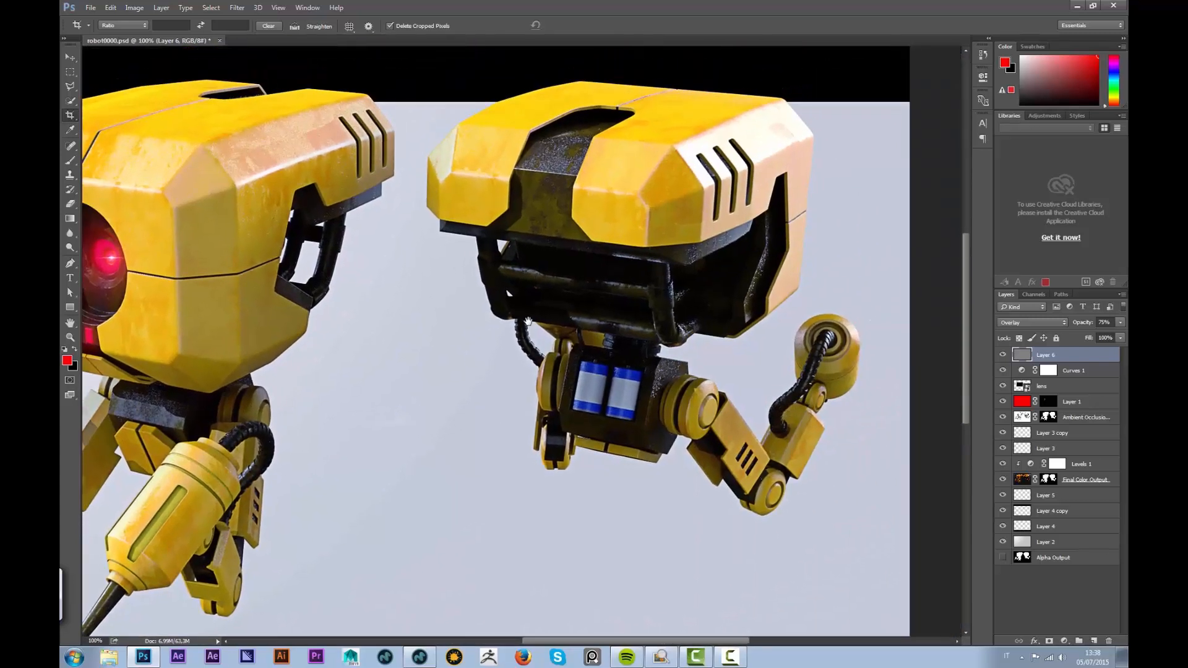
pyautogui.rightClick(489, 331)
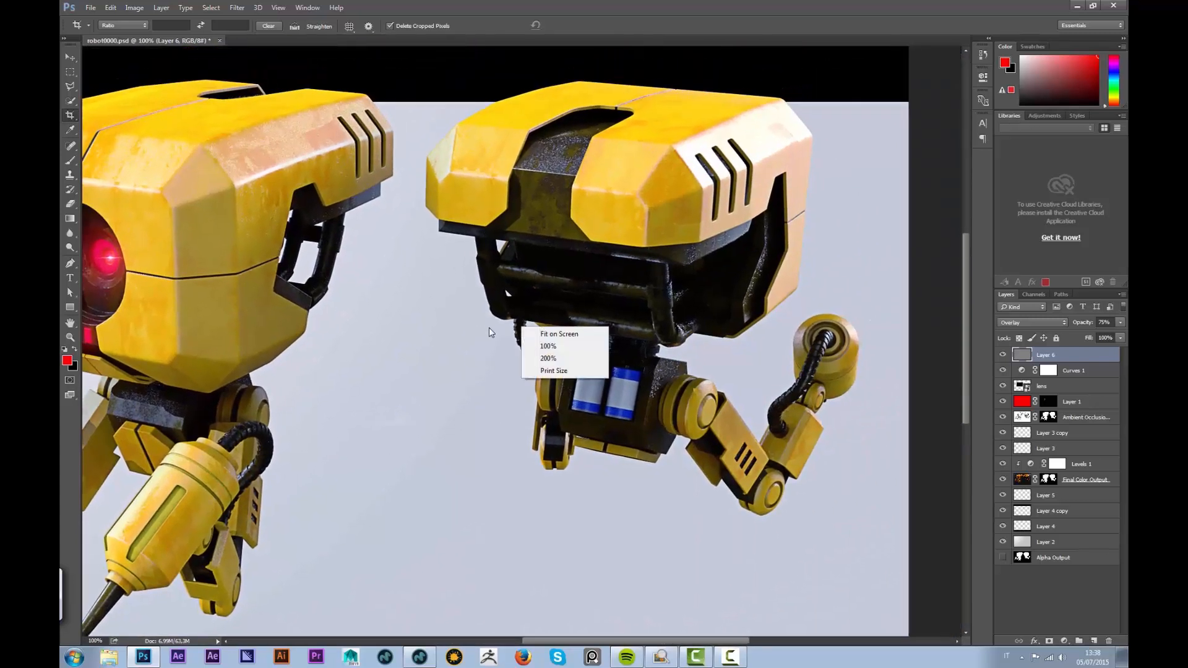
pyautogui.click(550, 347)
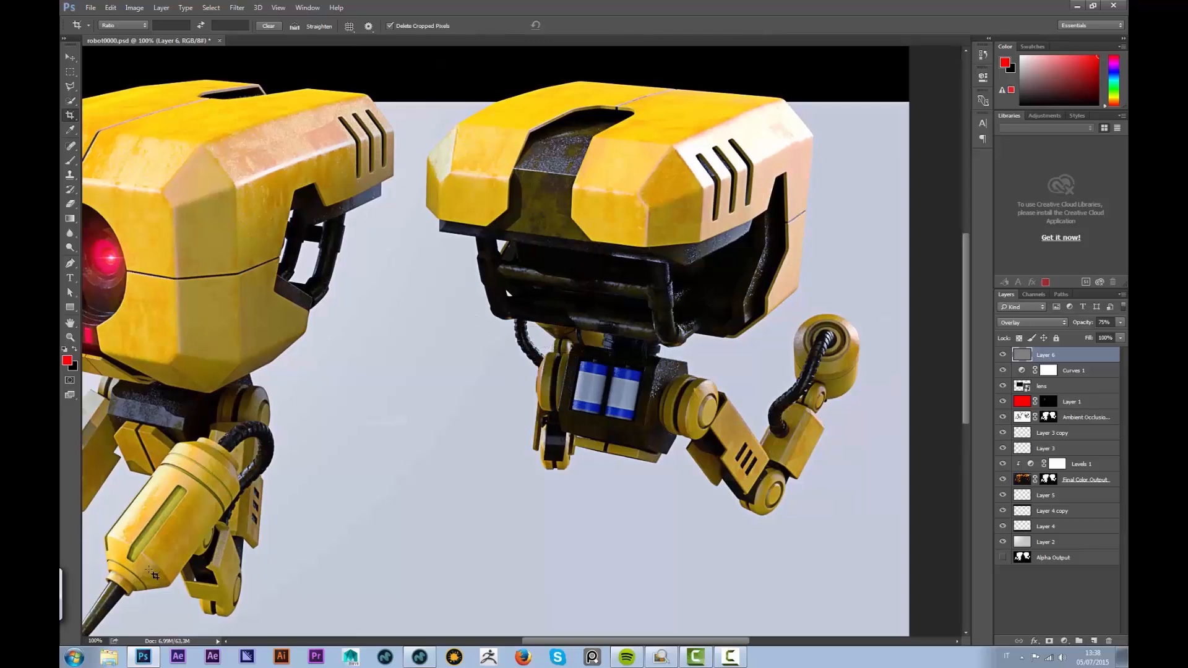
pyautogui.hotkey('ctrl', '0')
pyautogui.hotkey('ctrl', '0')
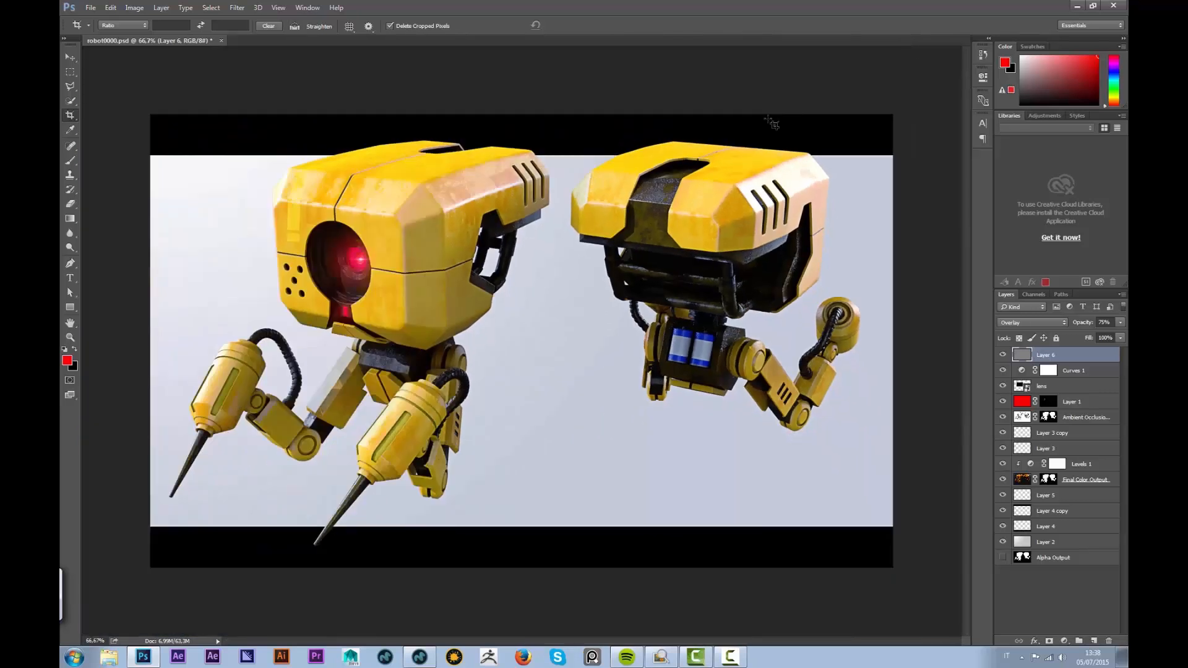